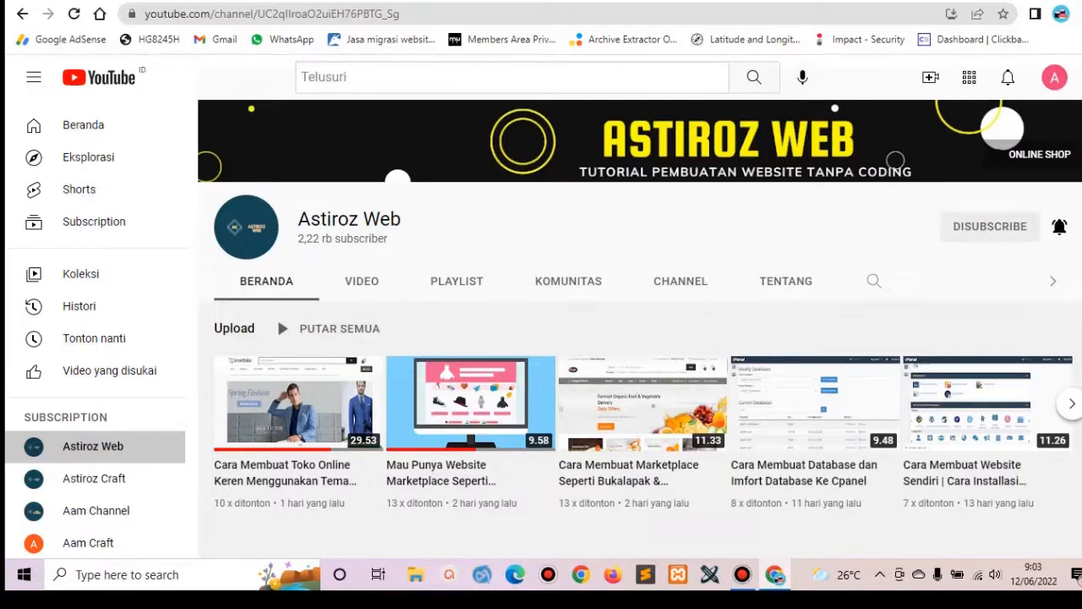
Switch to the already open shop.co.id/iklan classified-ads tab with Ctrl+Tab.
{"action": "key", "text": "ctrl+Tab"}
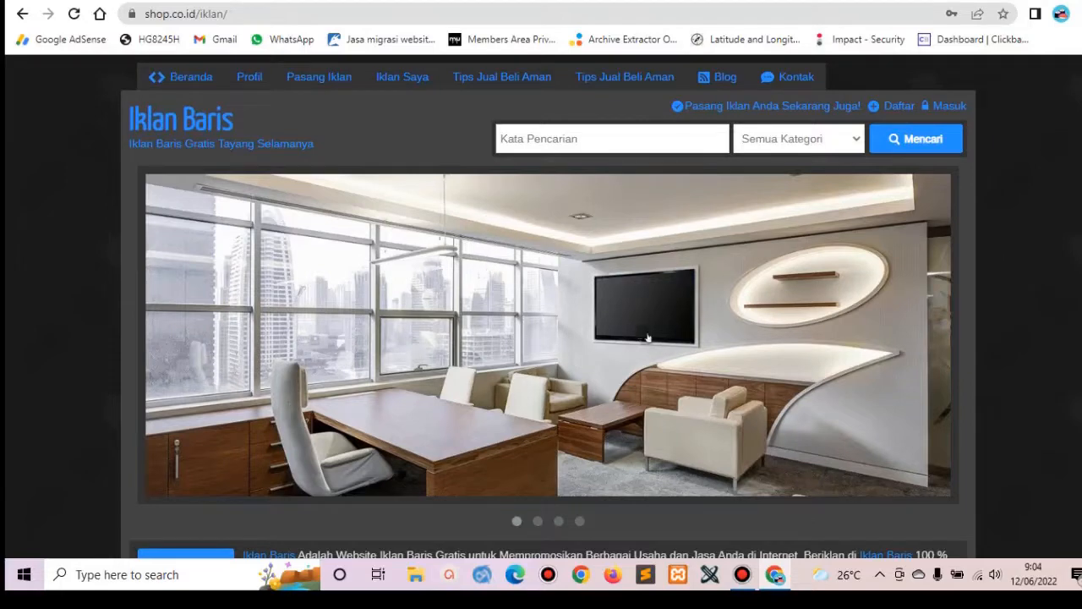
Preview all four slider photos, then open the shop.co.id store from the banner.
{"action": "left_click", "coordinate": [537, 521]}
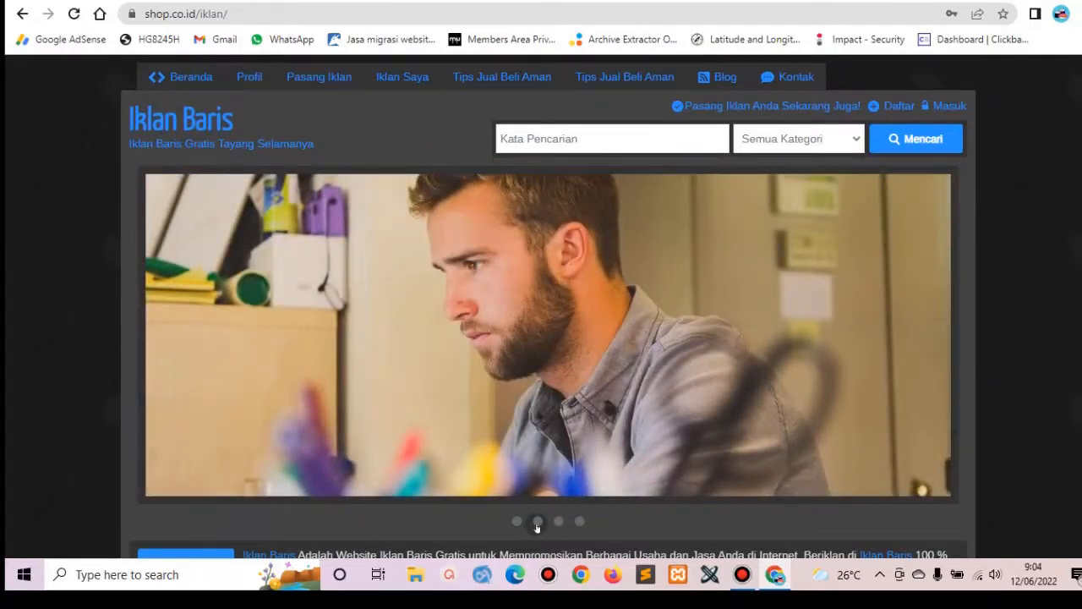
{"action": "left_click", "coordinate": [559, 522]}
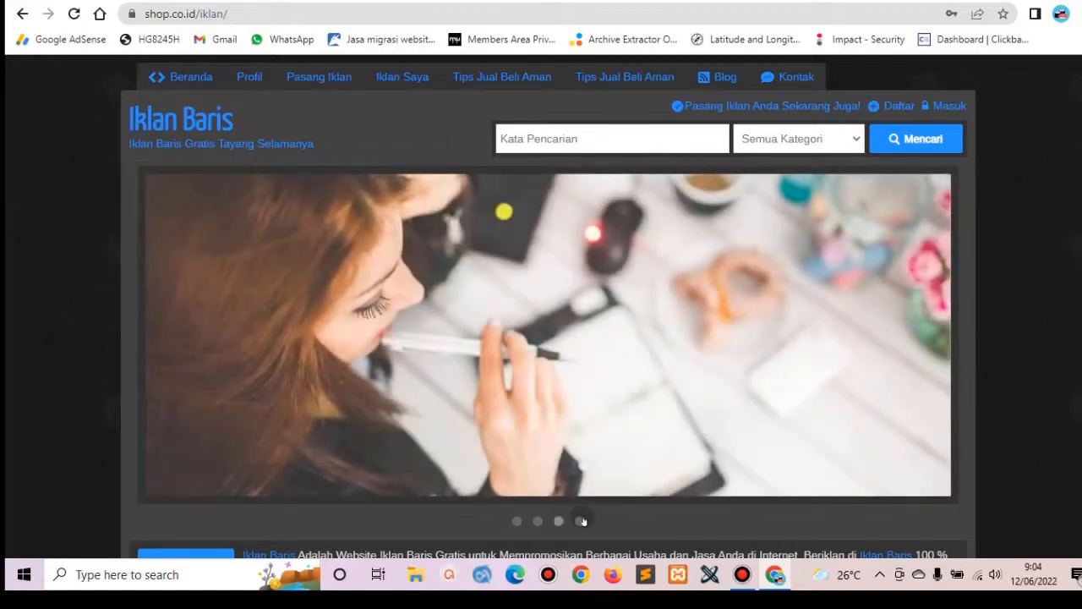
{"action": "left_click", "coordinate": [582, 522]}
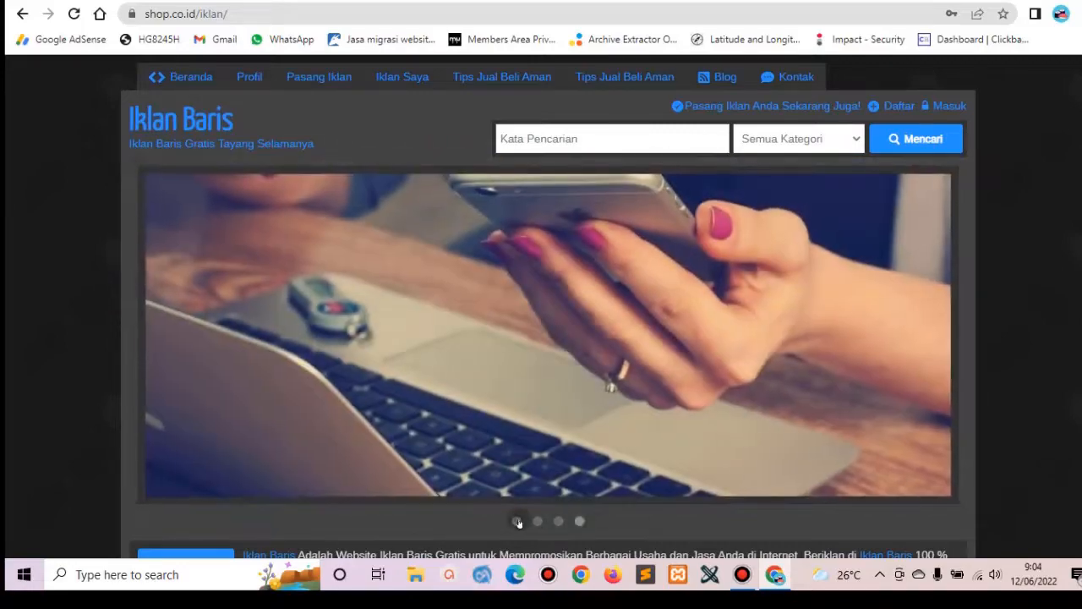
{"action": "left_click", "coordinate": [518, 521]}
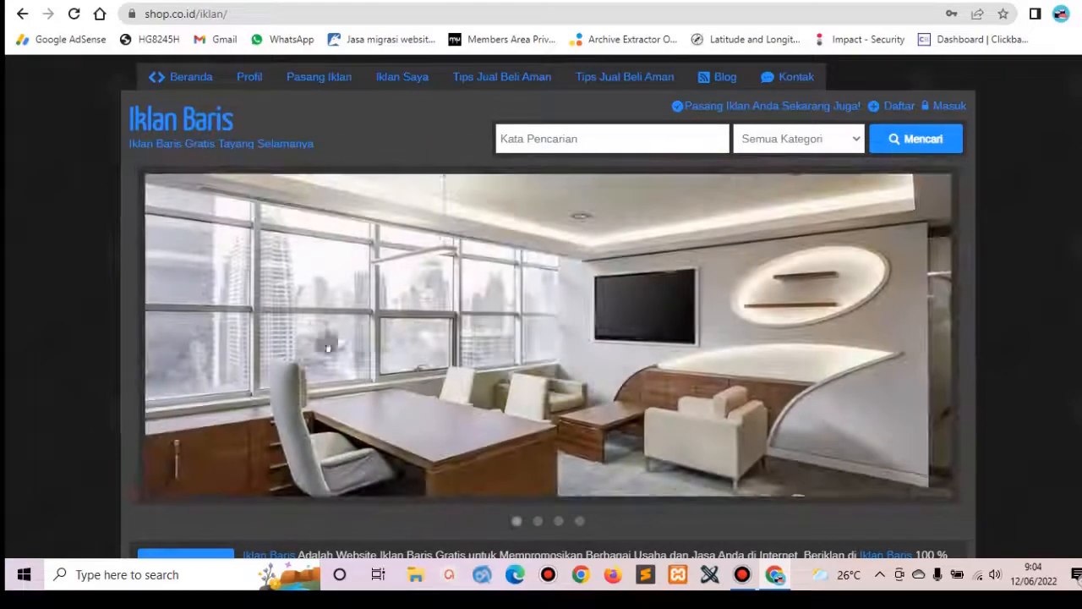
{"action": "left_click", "coordinate": [586, 320]}
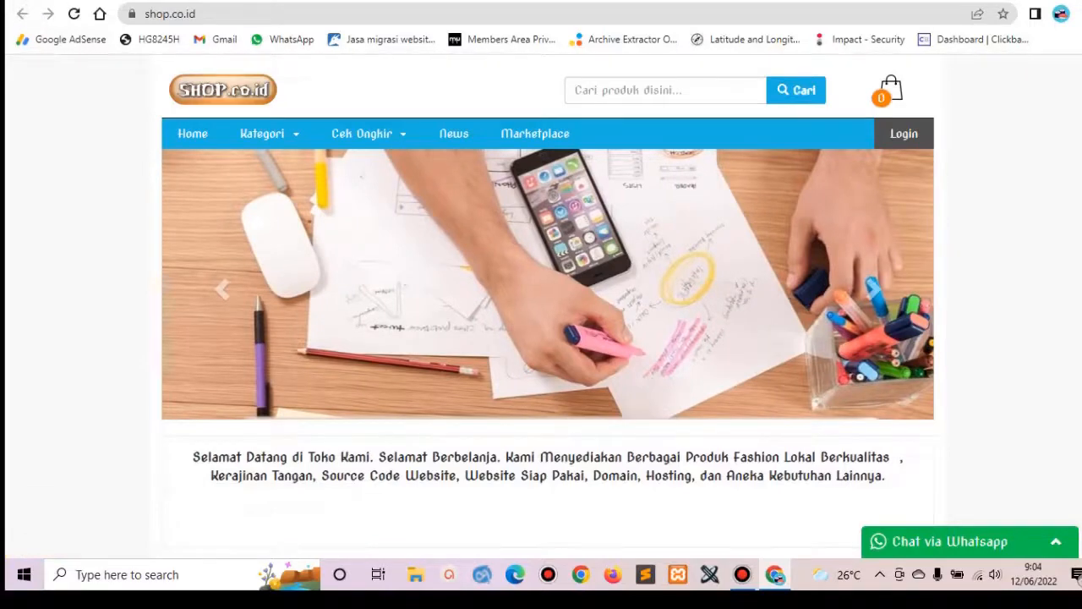
Go back to the shop.co.id/iklan classified-ads tab.
{"action": "left_click", "coordinate": [93, 1]}
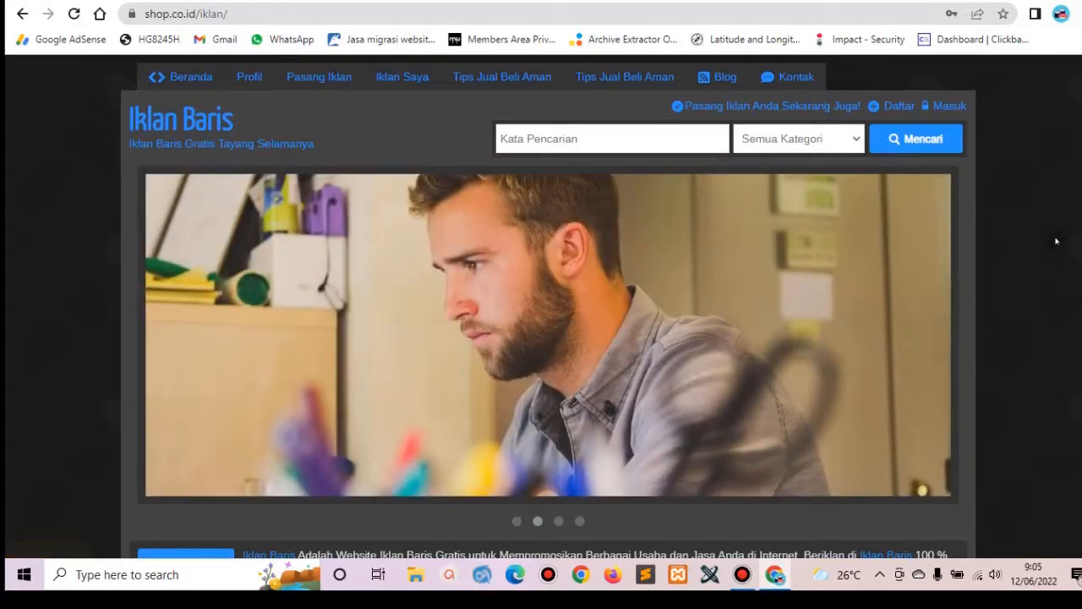
Scroll down to the Iklan Premium ads and the Kategori list.
{"action": "scroll", "coordinate": [541, 338], "scroll_direction": "down", "scroll_amount": 5}
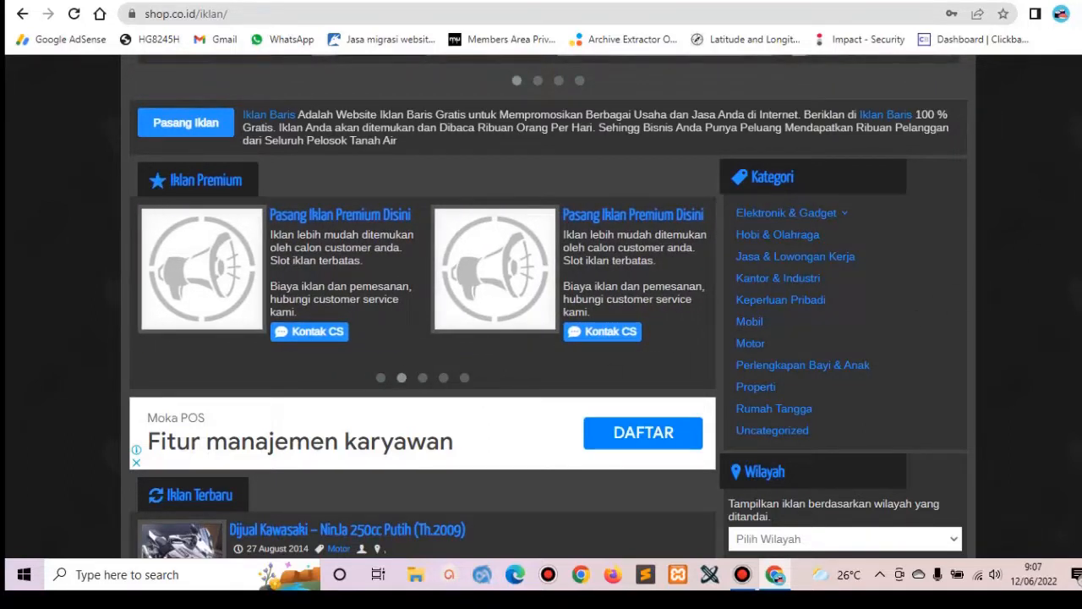
Browse down through the Iklan Terbaru listings, then return to the page header and slider.
{"action": "scroll", "coordinate": [1002, 213], "scroll_direction": "down", "scroll_amount": 5}
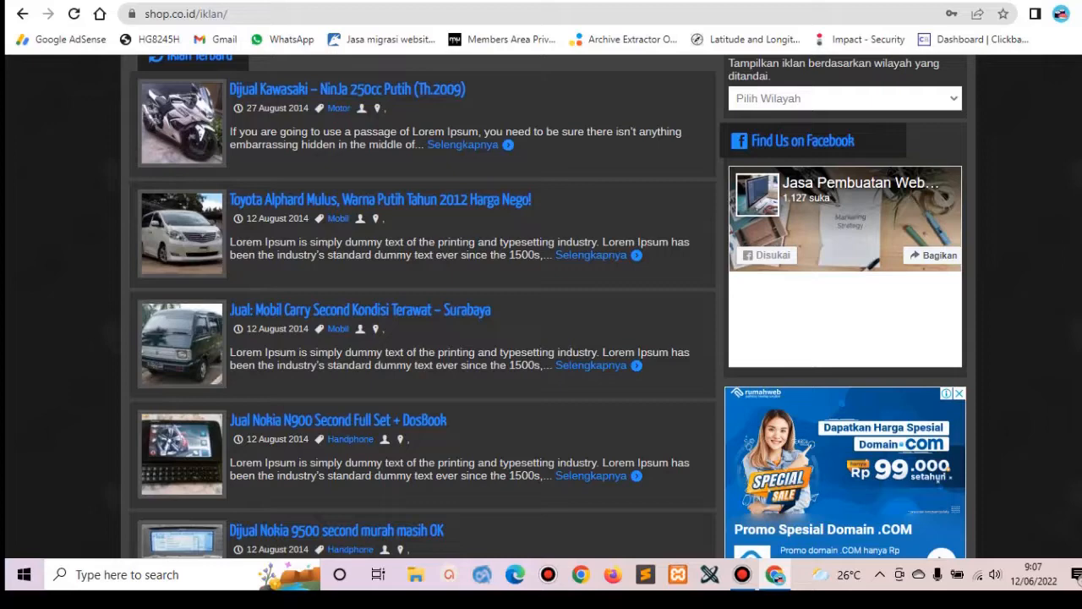
{"action": "scroll", "coordinate": [541, 305], "scroll_direction": "down", "scroll_amount": 5}
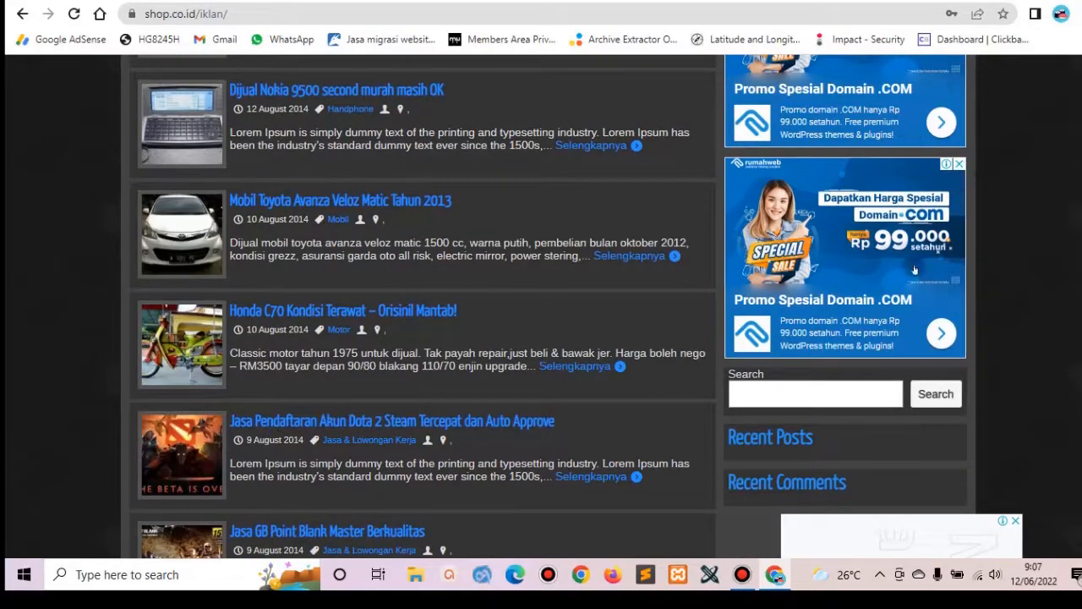
{"action": "scroll", "coordinate": [937, 247], "scroll_direction": "down", "scroll_amount": 5}
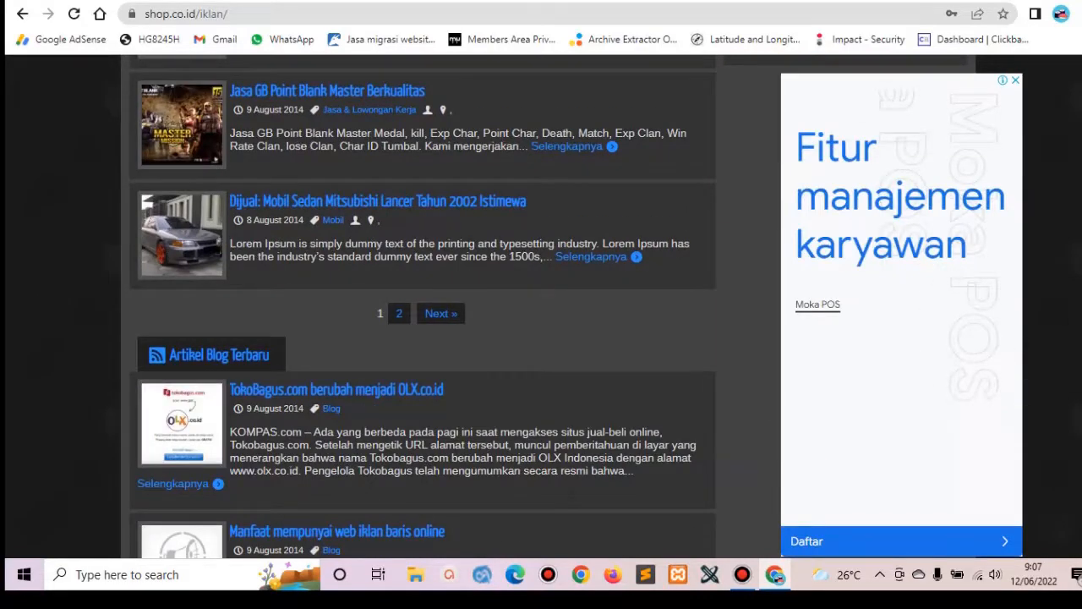
{"action": "scroll", "coordinate": [936, 247], "scroll_direction": "up", "scroll_amount": 5}
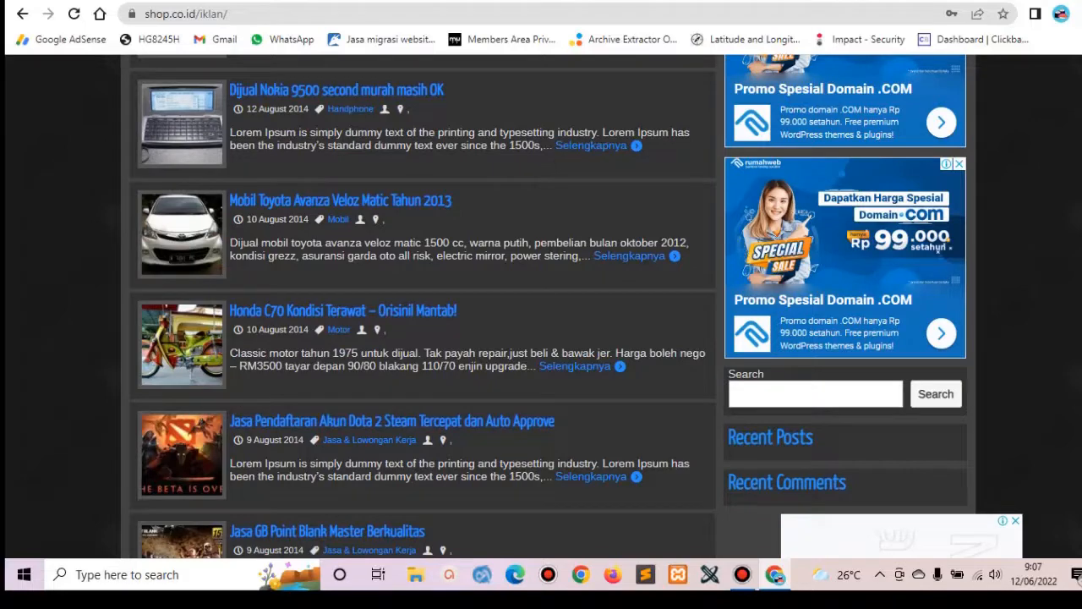
{"action": "scroll", "coordinate": [937, 247], "scroll_direction": "up", "scroll_amount": 5}
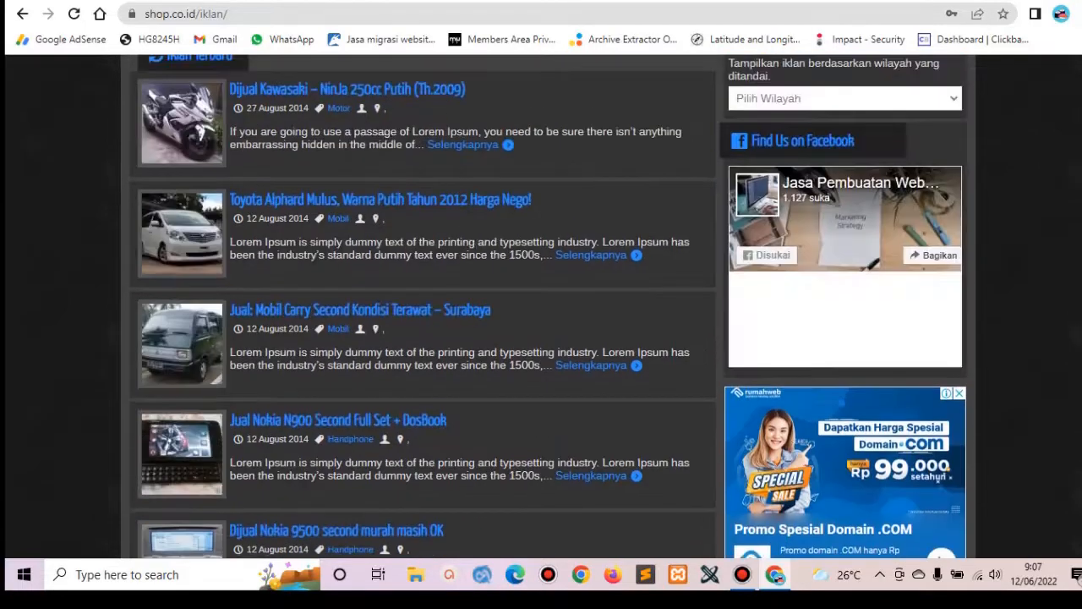
{"action": "scroll", "coordinate": [937, 247], "scroll_direction": "up", "scroll_amount": 5}
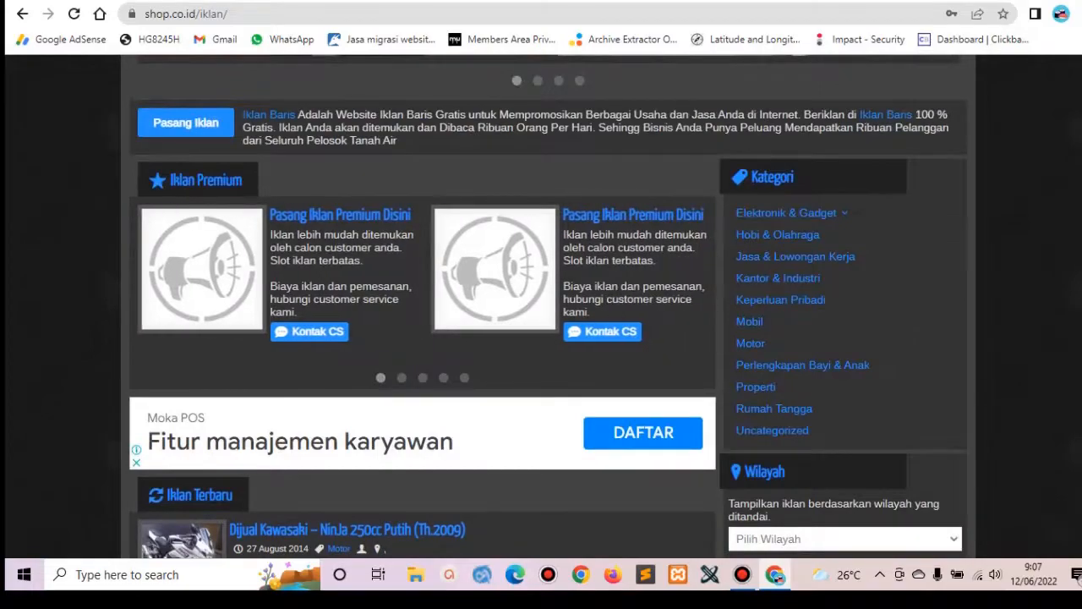
{"action": "scroll", "coordinate": [937, 247], "scroll_direction": "up", "scroll_amount": 5}
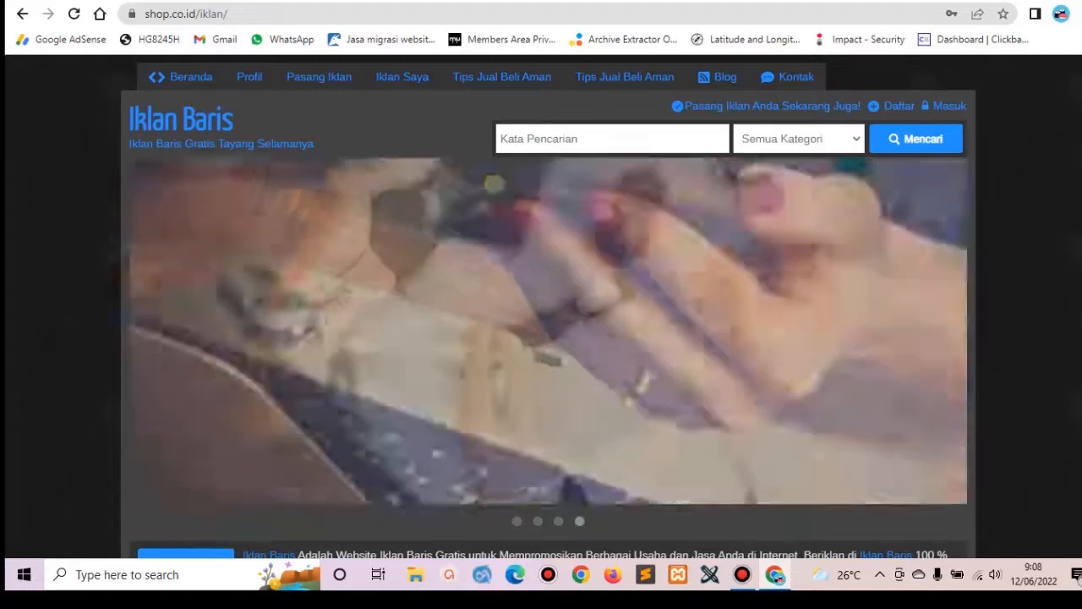
{"action": "scroll", "coordinate": [545, 152], "scroll_direction": "down", "scroll_amount": 5}
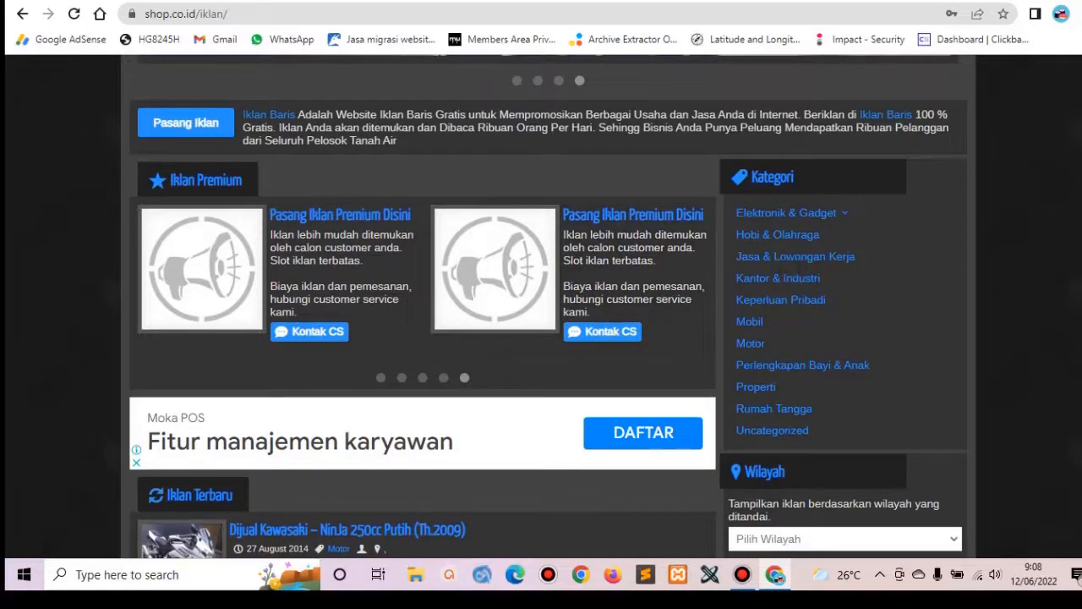
{"action": "scroll", "coordinate": [570, 211], "scroll_direction": "down", "scroll_amount": 5}
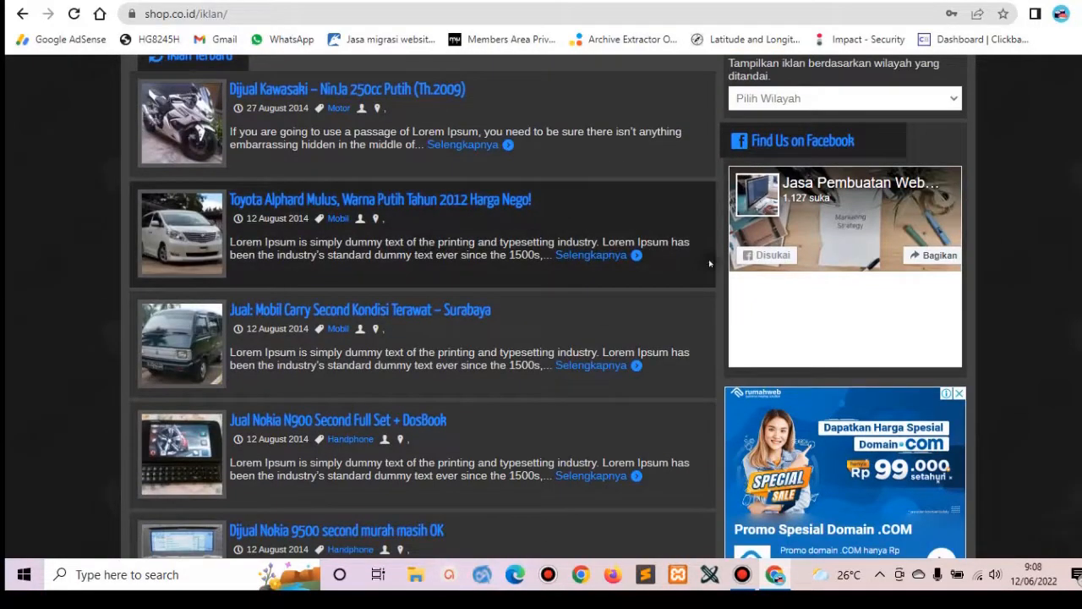
{"action": "scroll", "coordinate": [710, 264], "scroll_direction": "up", "scroll_amount": 5}
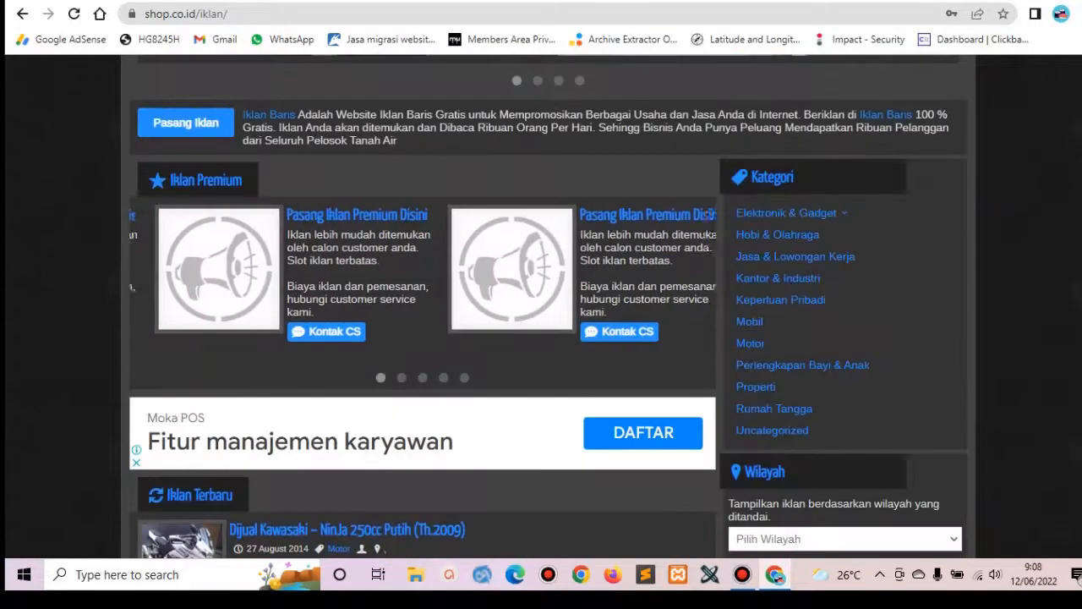
{"action": "scroll", "coordinate": [541, 322], "scroll_direction": "up", "scroll_amount": 5}
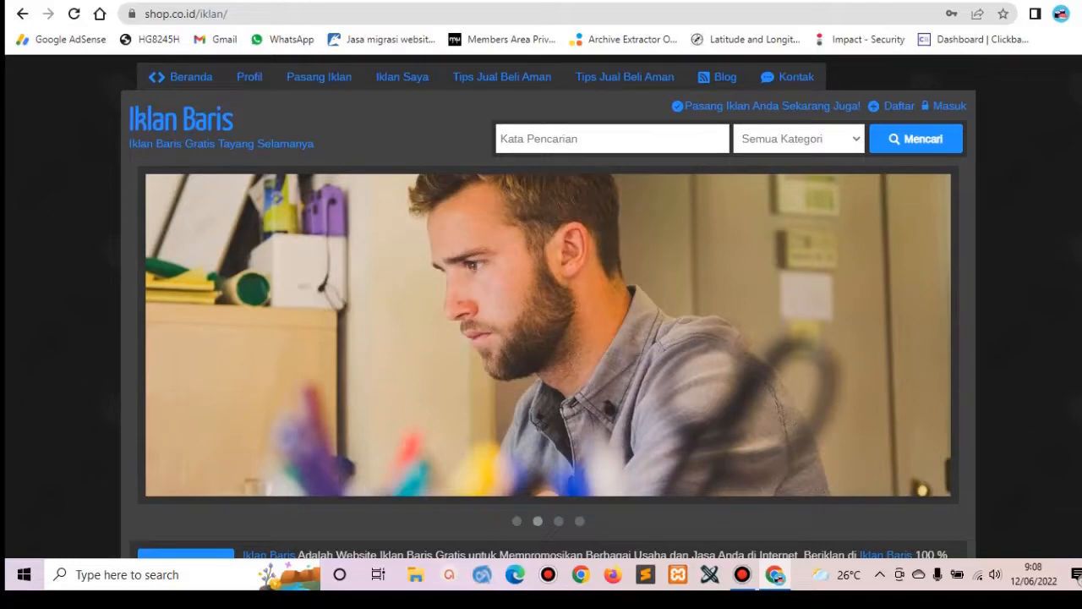
{"action": "scroll", "coordinate": [542, 321], "scroll_direction": "down", "scroll_amount": 5}
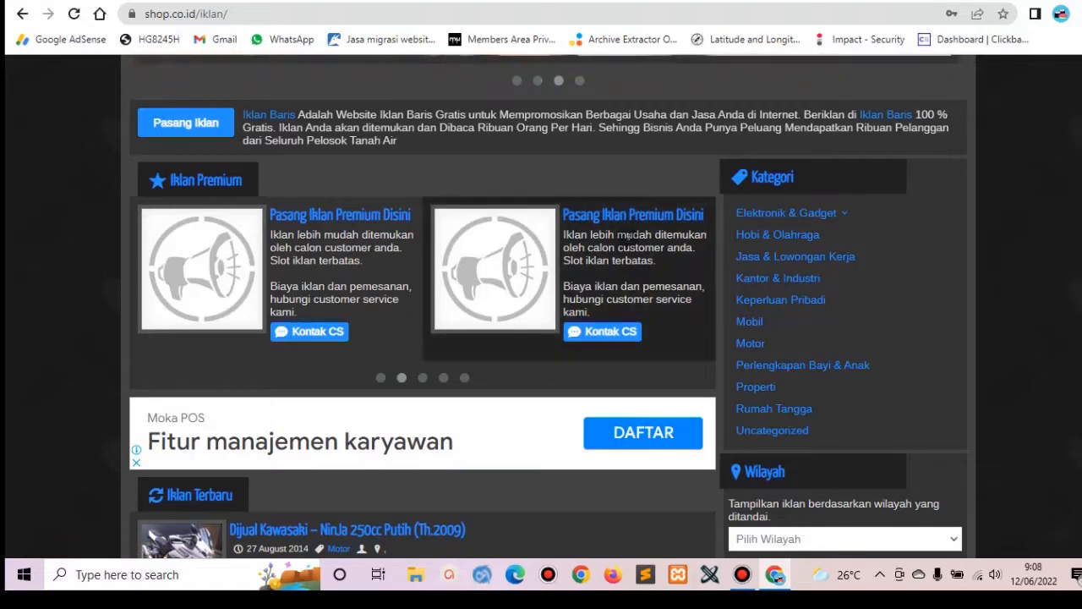
{"action": "scroll", "coordinate": [548, 330], "scroll_direction": "up", "scroll_amount": 5}
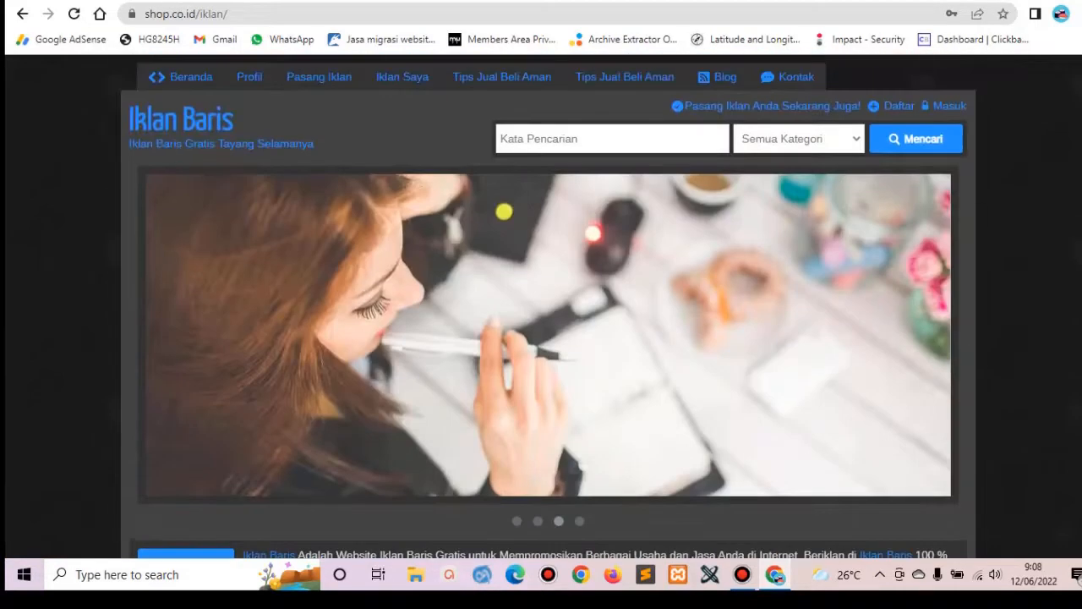
{"action": "left_click", "coordinate": [514, 277]}
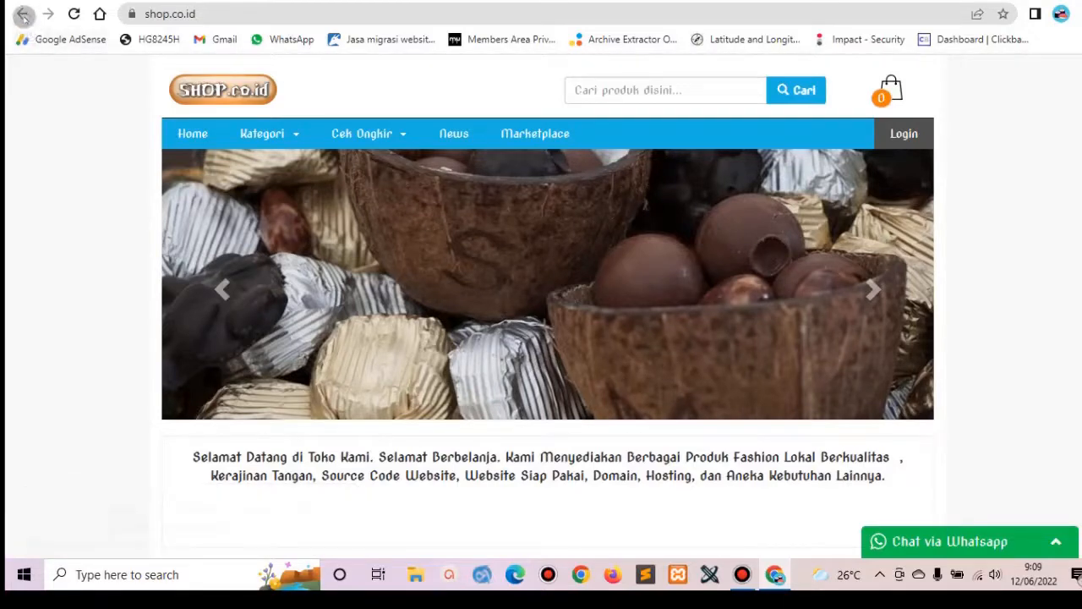
{"action": "left_click", "coordinate": [198, 1]}
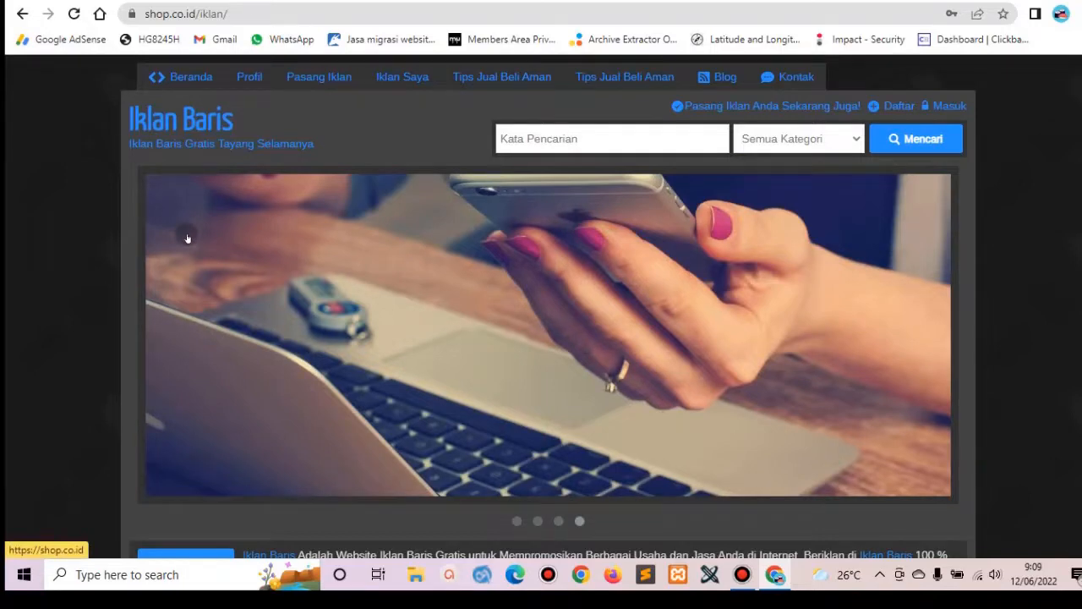
{"action": "scroll", "coordinate": [542, 304], "scroll_direction": "down", "scroll_amount": 5}
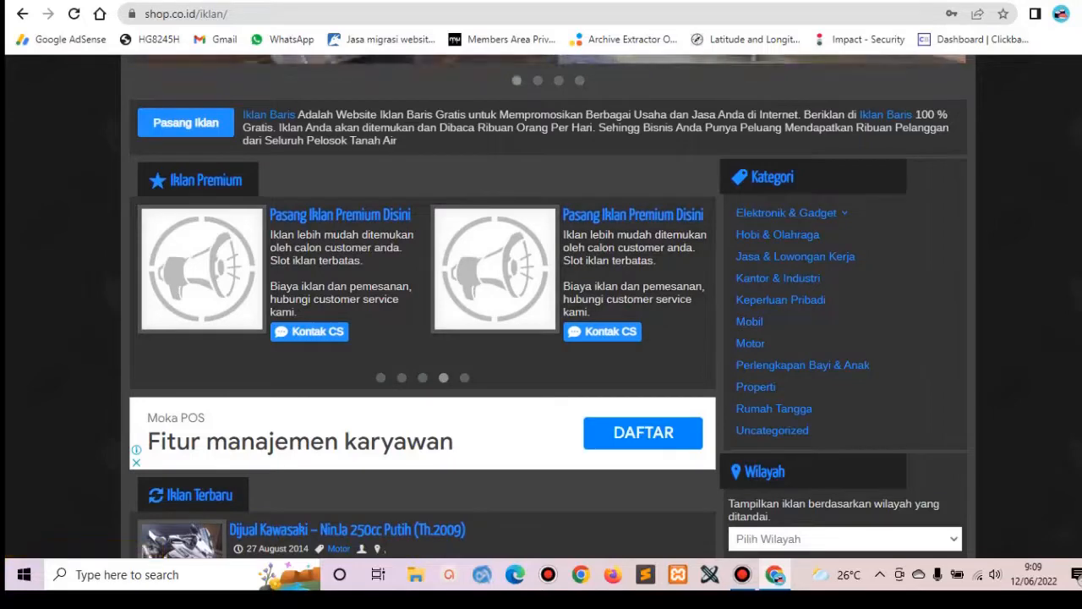
{"action": "scroll", "coordinate": [583, 184], "scroll_direction": "down", "scroll_amount": 5}
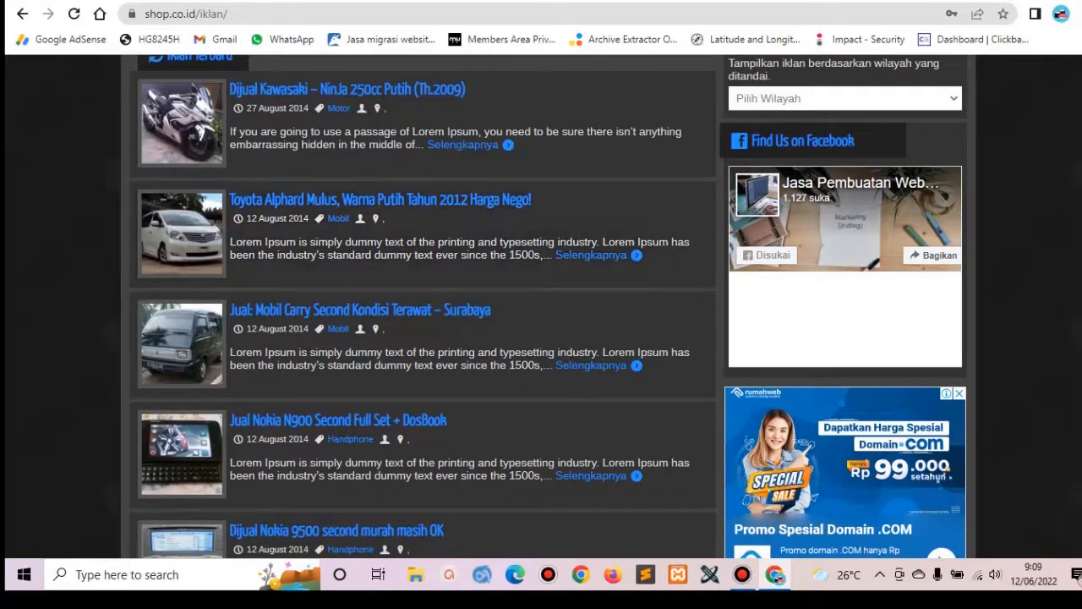
{"action": "scroll", "coordinate": [550, 305], "scroll_direction": "up", "scroll_amount": 5}
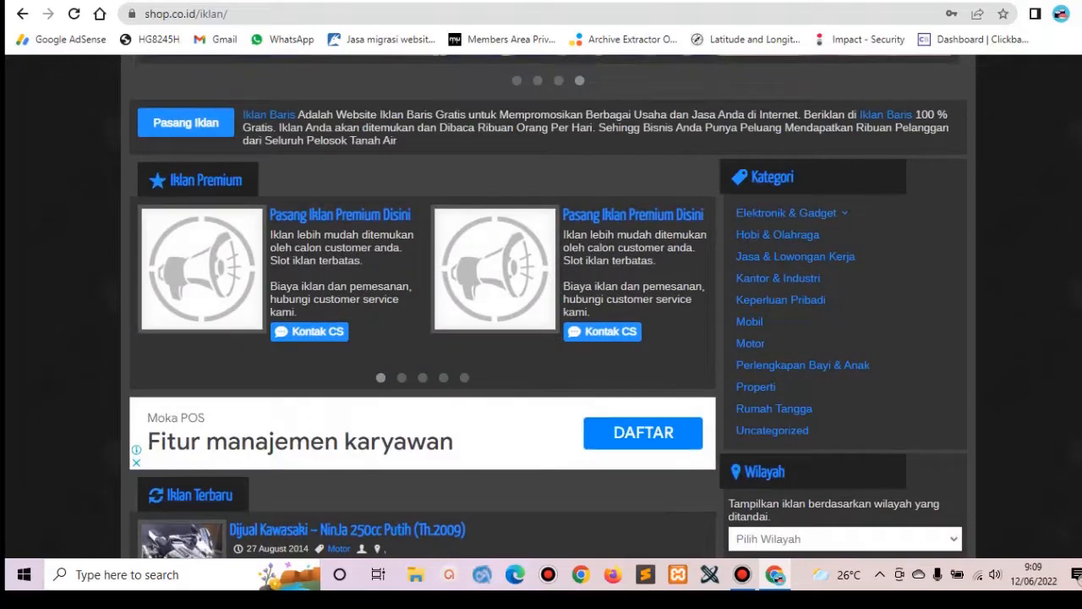
{"action": "scroll", "coordinate": [550, 304], "scroll_direction": "up", "scroll_amount": 5}
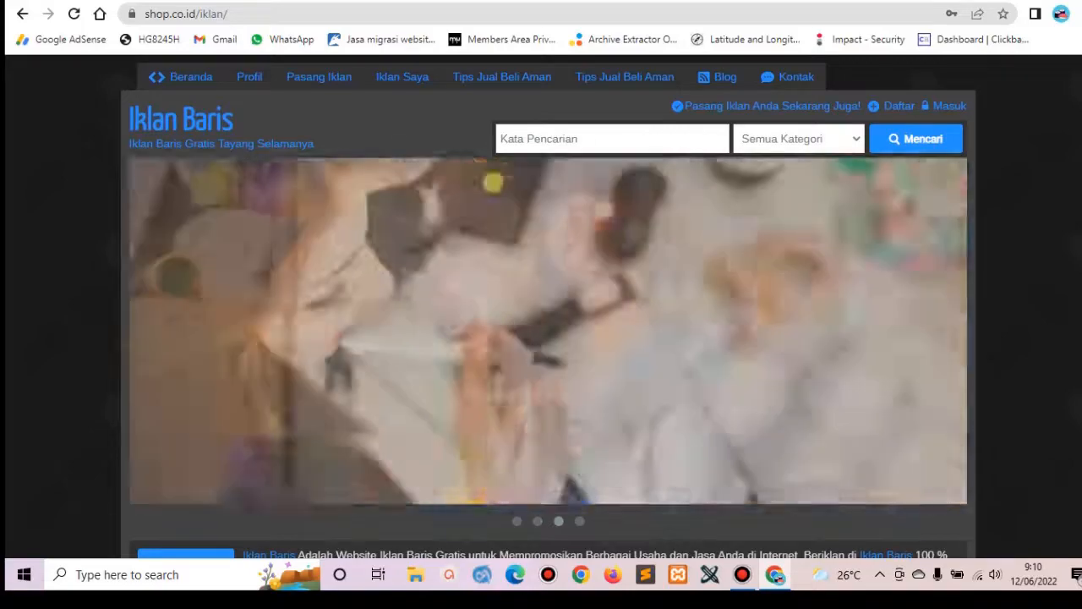
{"action": "scroll", "coordinate": [541, 304], "scroll_direction": "down", "scroll_amount": 5}
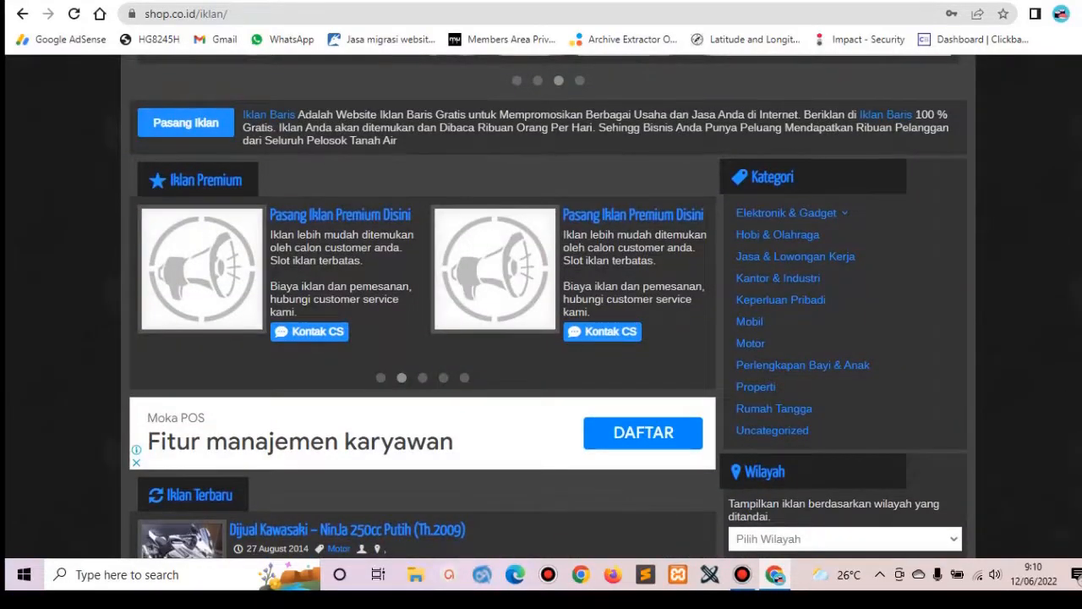
{"action": "scroll", "coordinate": [541, 304], "scroll_direction": "down", "scroll_amount": 5}
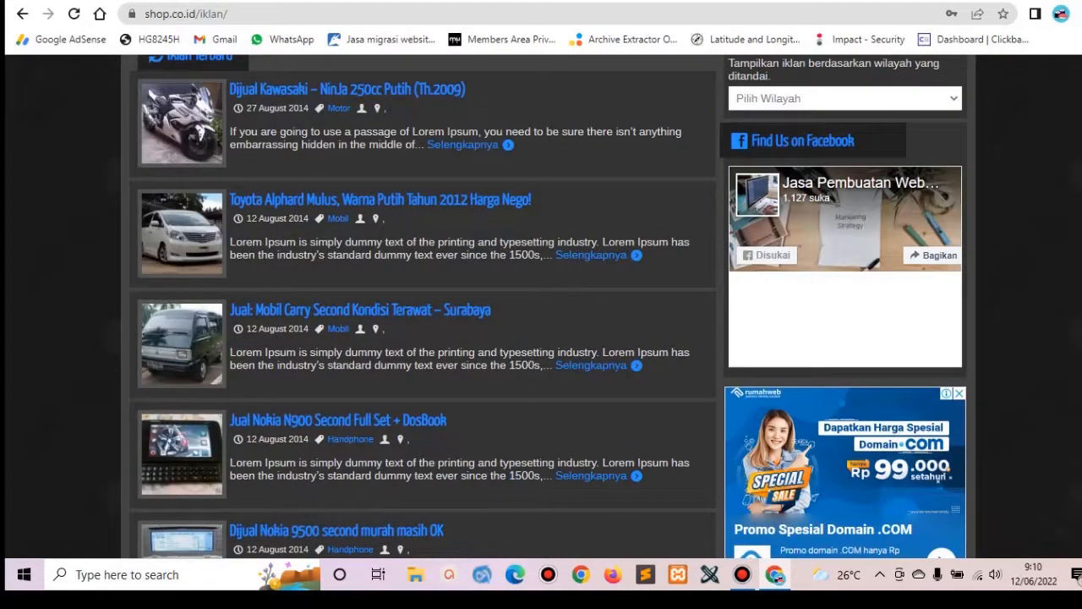
{"action": "scroll", "coordinate": [541, 304], "scroll_direction": "down", "scroll_amount": 5}
{"action": "scroll", "coordinate": [541, 304], "scroll_direction": "up", "scroll_amount": 5}
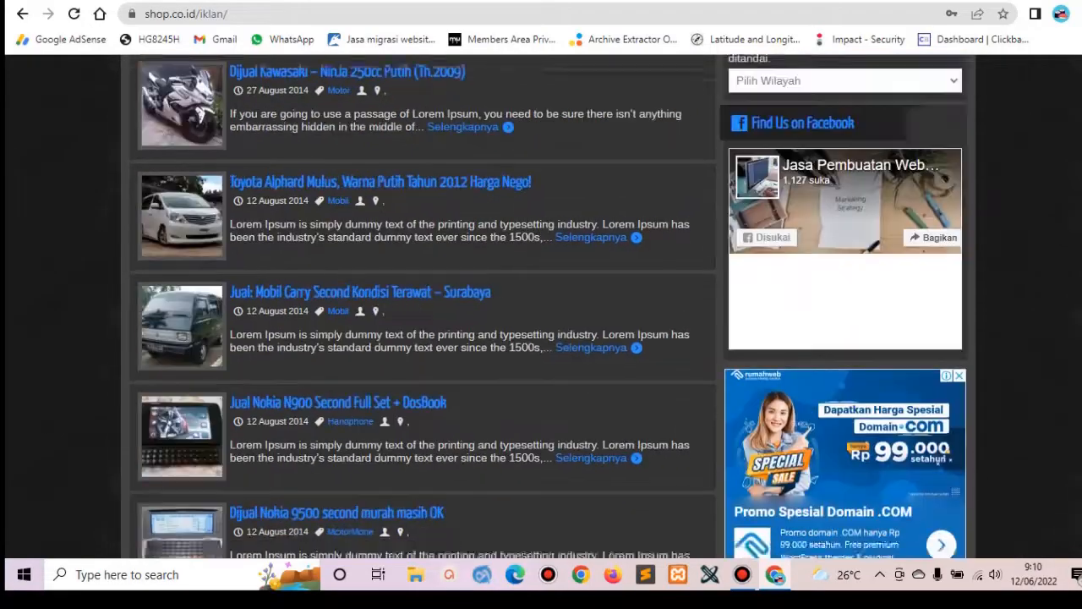
{"action": "scroll", "coordinate": [541, 304], "scroll_direction": "up", "scroll_amount": 5}
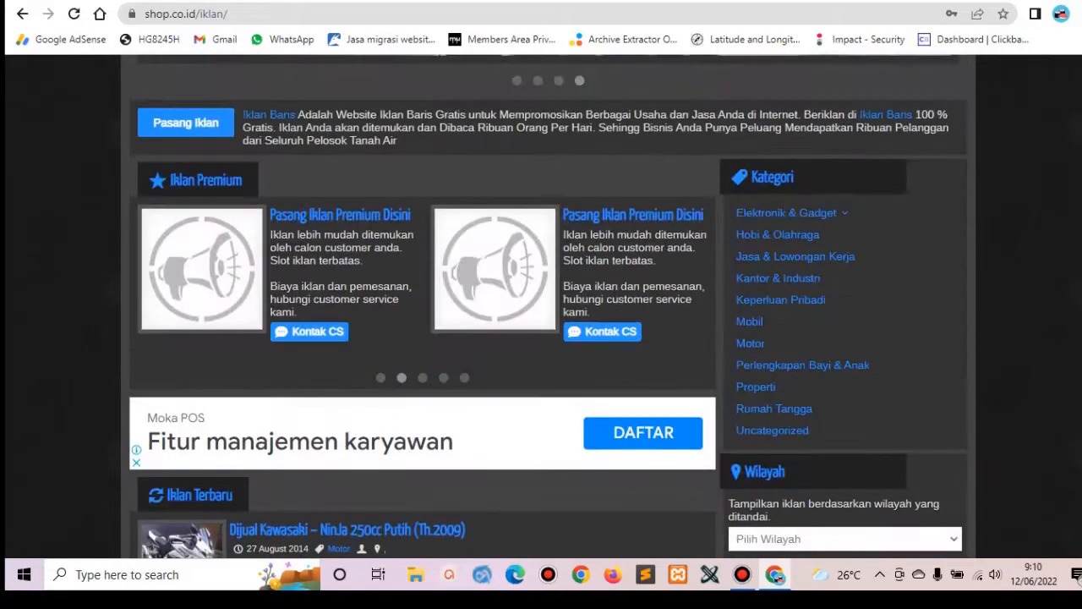
{"action": "scroll", "coordinate": [541, 304], "scroll_direction": "up", "scroll_amount": 5}
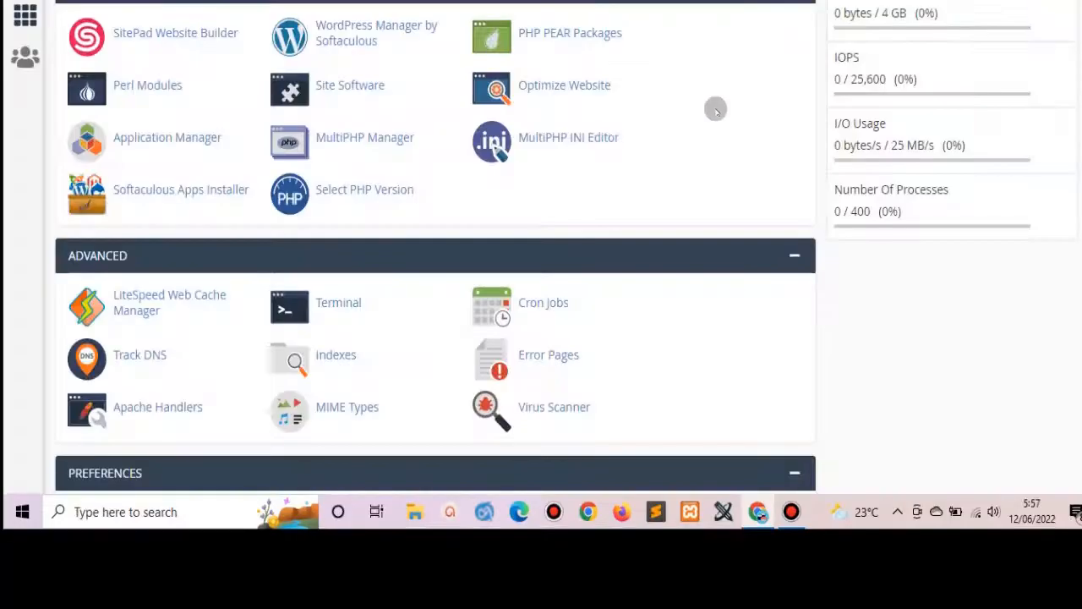
Find Softaculous Apps Installer and open its WordPress installer page.
{"action": "scroll", "coordinate": [436, 245], "scroll_direction": "up", "scroll_amount": 5}
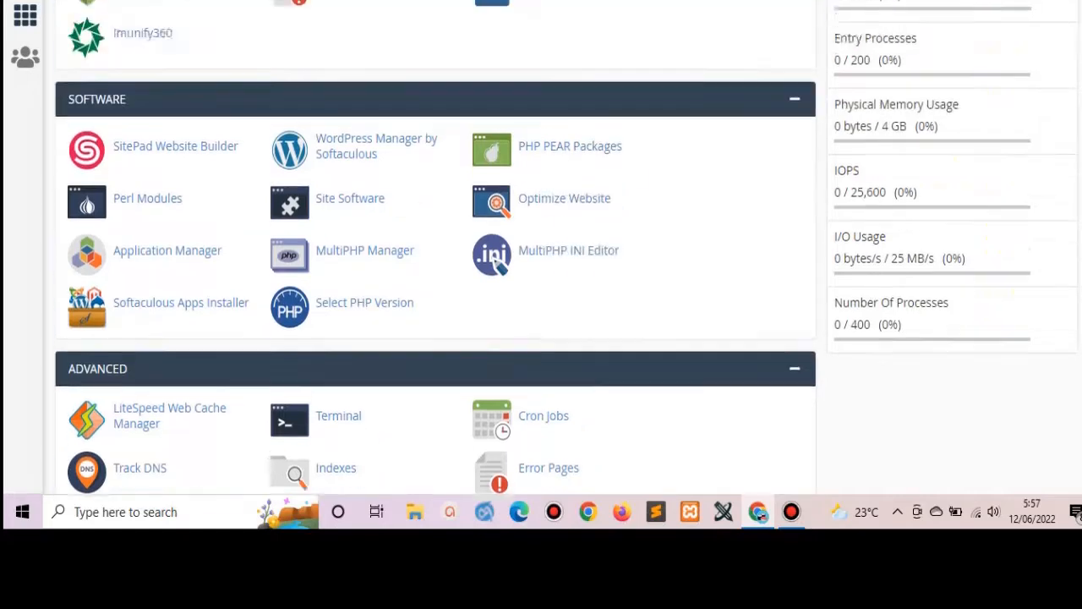
{"action": "scroll", "coordinate": [435, 245], "scroll_direction": "up", "scroll_amount": 5}
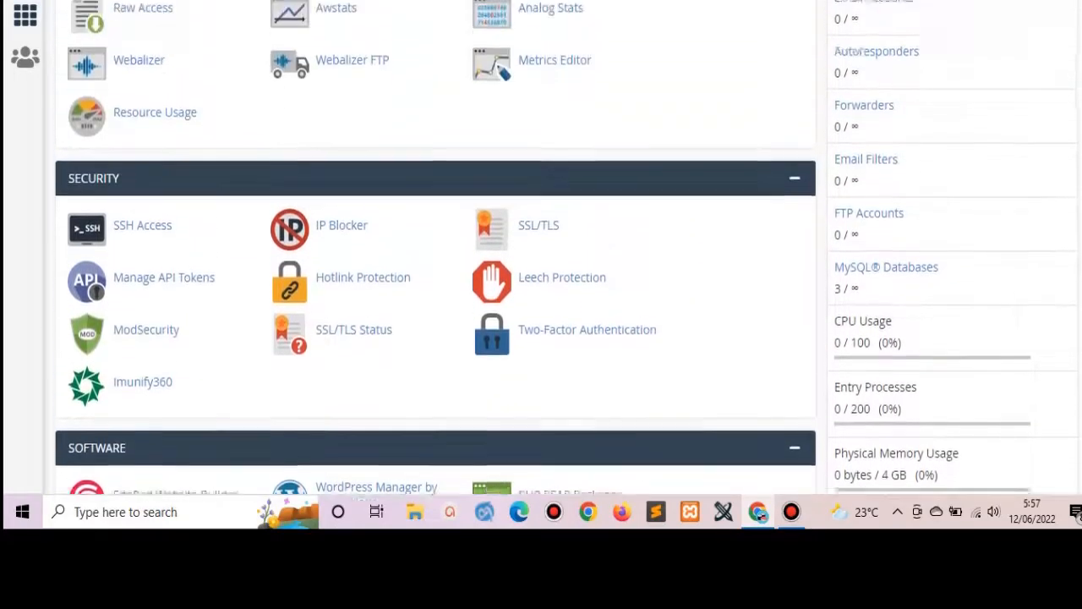
{"action": "scroll", "coordinate": [291, 149], "scroll_direction": "up", "scroll_amount": 10}
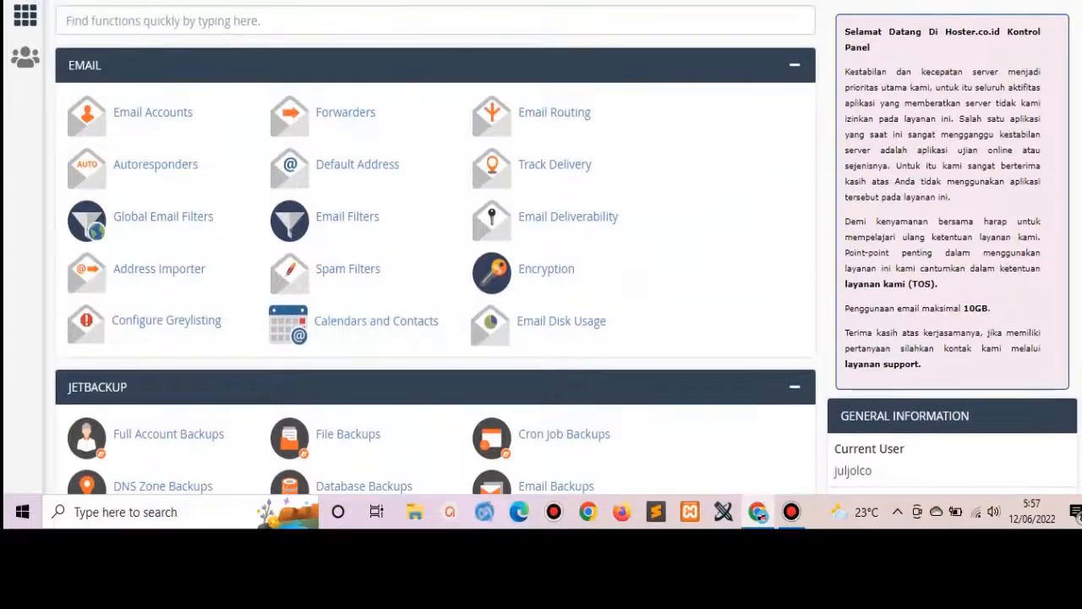
{"action": "scroll", "coordinate": [436, 245], "scroll_direction": "down", "scroll_amount": 2}
{"action": "scroll", "coordinate": [436, 245], "scroll_direction": "up", "scroll_amount": 2}
{"action": "scroll", "coordinate": [436, 246], "scroll_direction": "down", "scroll_amount": 2}
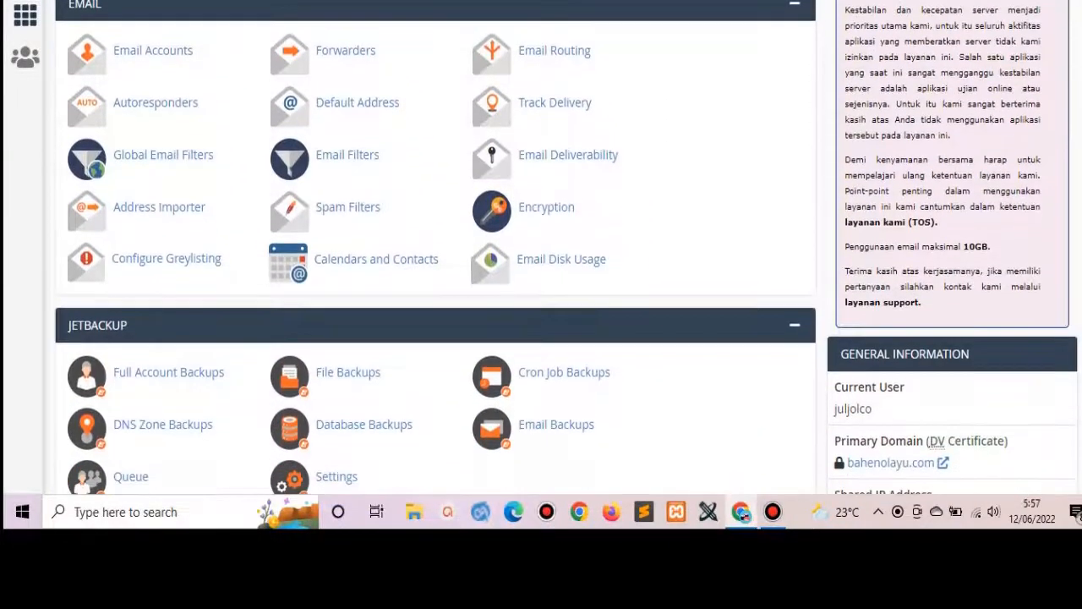
{"action": "scroll", "coordinate": [435, 245], "scroll_direction": "up", "scroll_amount": 2}
{"action": "scroll", "coordinate": [435, 246], "scroll_direction": "down", "scroll_amount": 5}
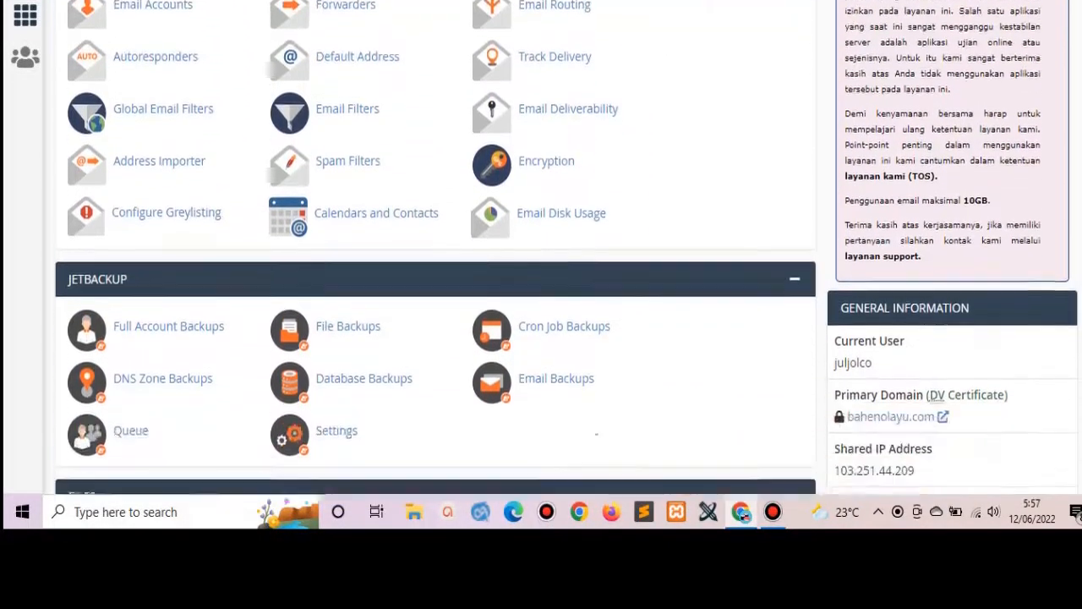
{"action": "scroll", "coordinate": [435, 245], "scroll_direction": "down", "scroll_amount": 1}
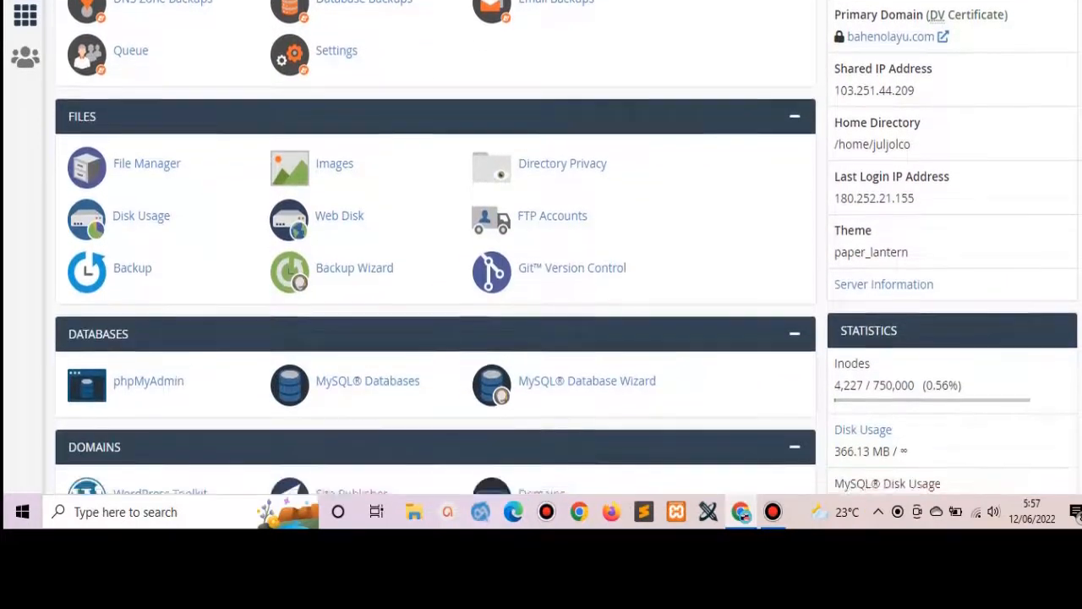
{"action": "scroll", "coordinate": [435, 245], "scroll_direction": "down", "scroll_amount": 5}
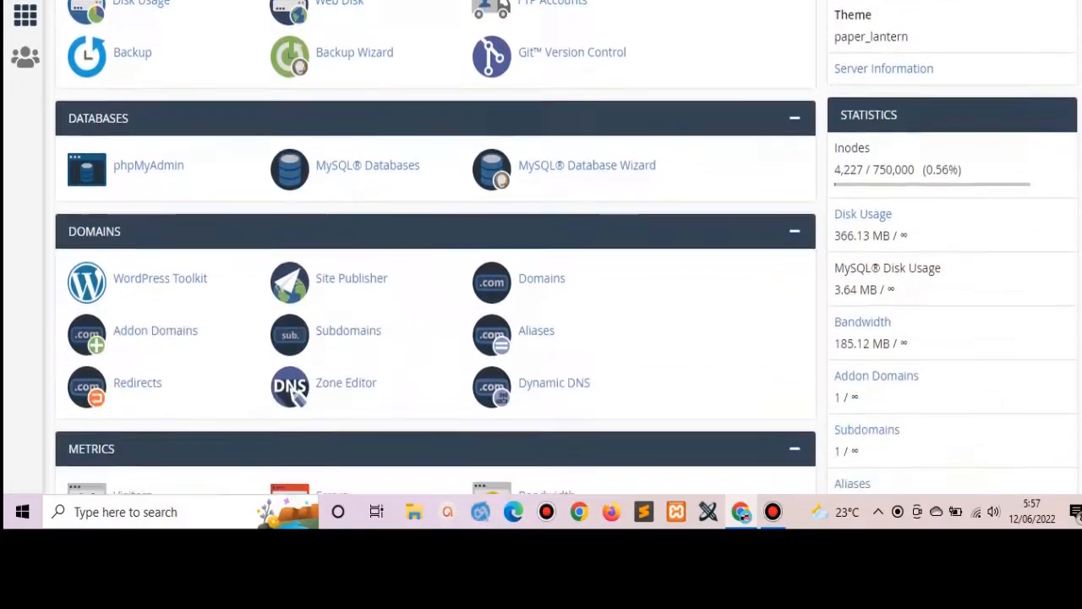
{"action": "scroll", "coordinate": [436, 246], "scroll_direction": "down", "scroll_amount": 7}
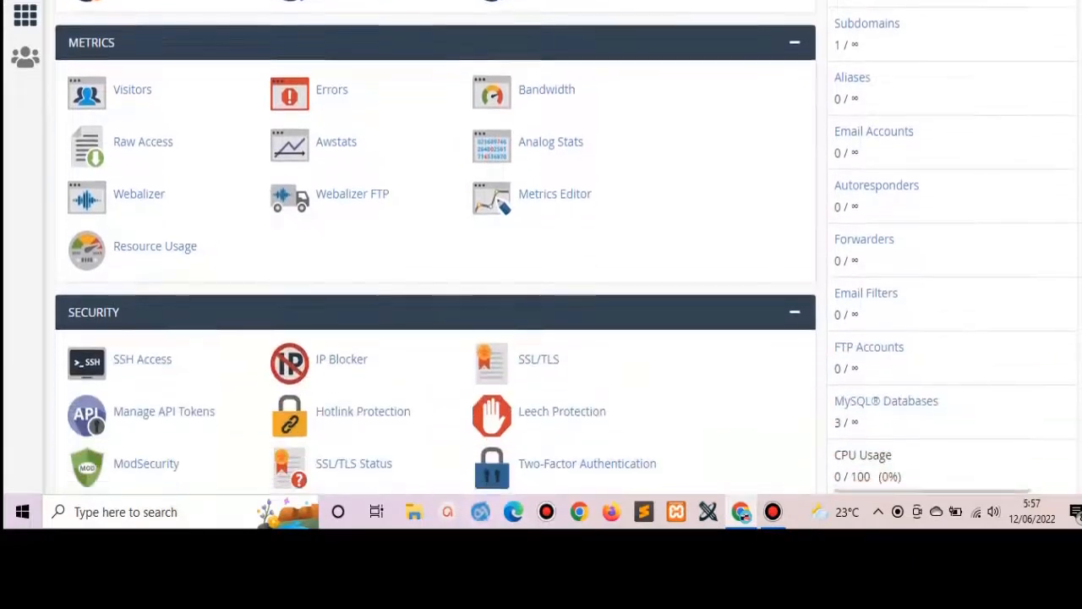
{"action": "scroll", "coordinate": [498, 291], "scroll_direction": "down", "scroll_amount": 6}
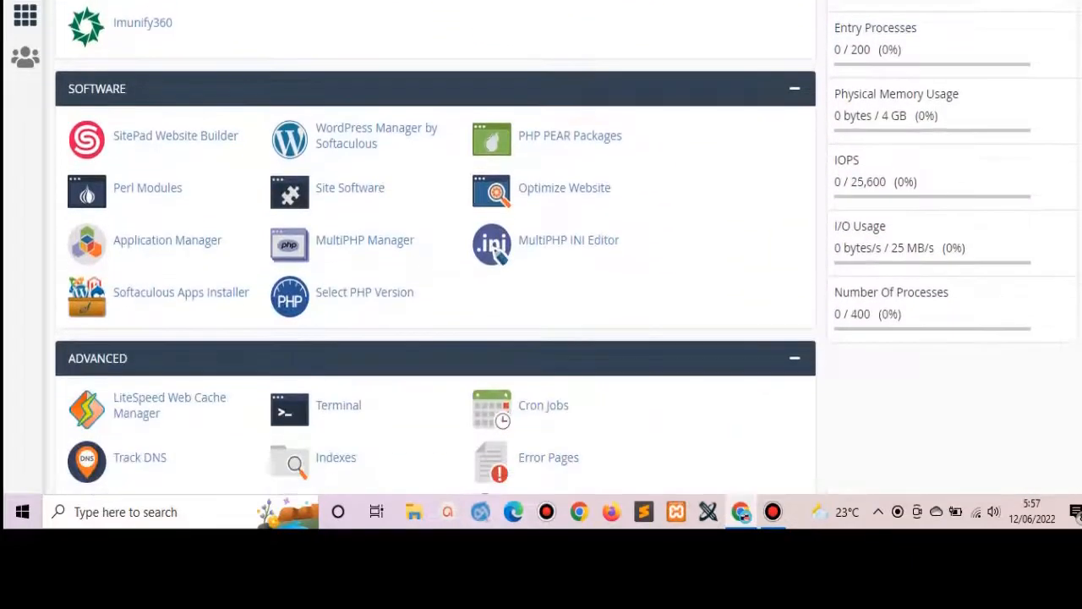
{"action": "scroll", "coordinate": [798, 279], "scroll_direction": "down", "scroll_amount": 4}
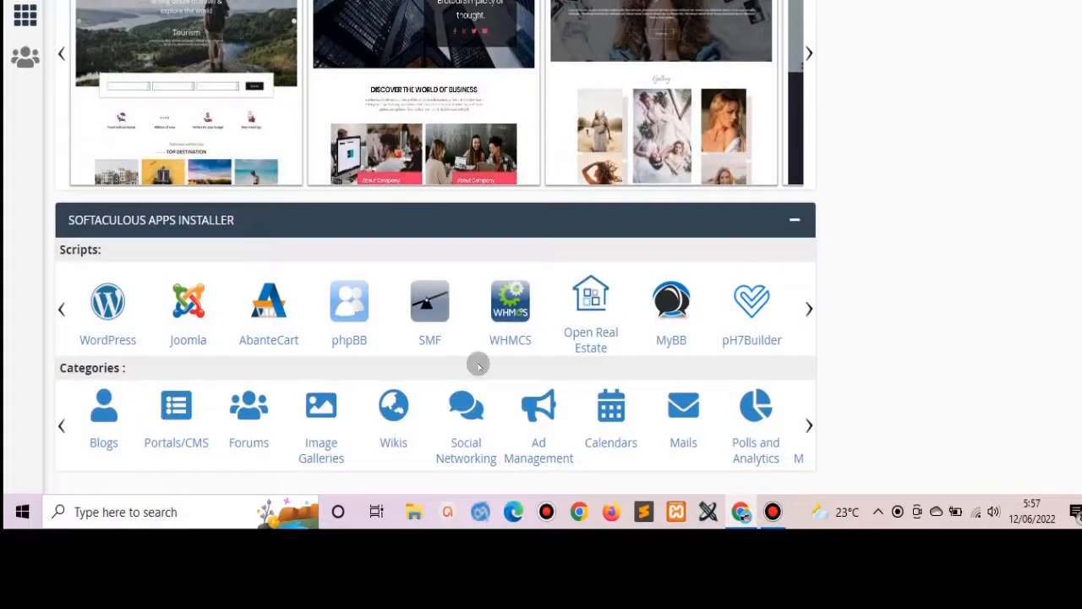
{"action": "left_click", "coordinate": [103, 339]}
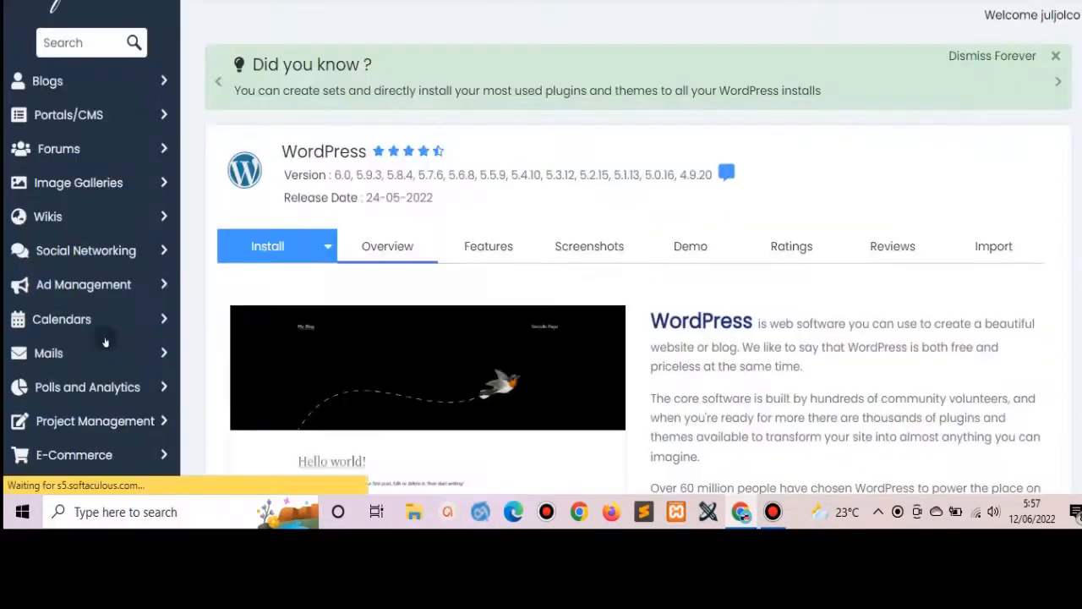
{"action": "left_click", "coordinate": [262, 246]}
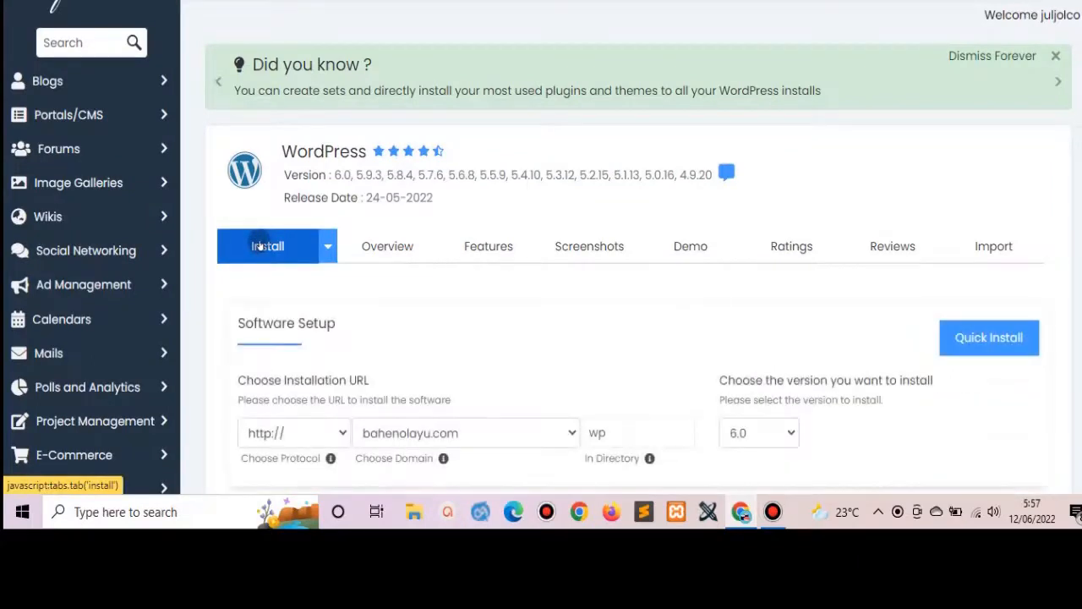
{"action": "left_click", "coordinate": [535, 433]}
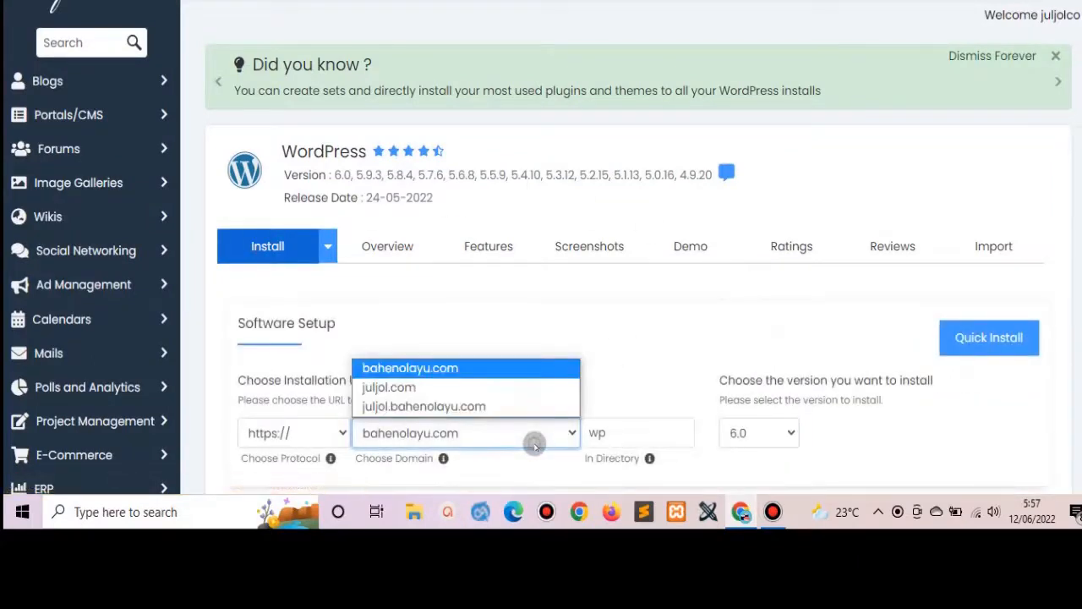
{"action": "left_click", "coordinate": [477, 387]}
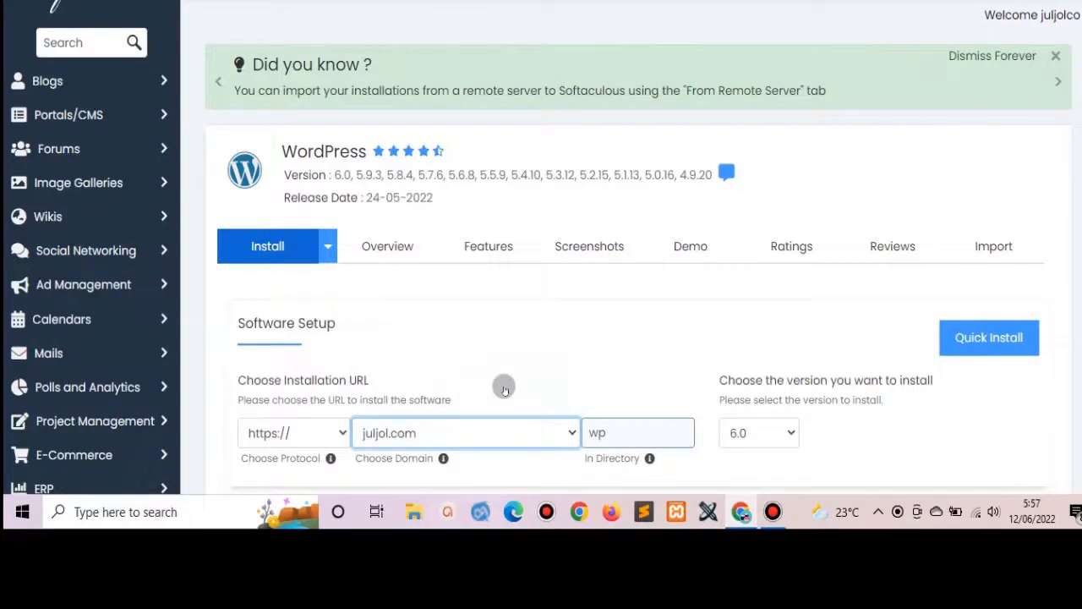
{"action": "double_click", "coordinate": [600, 433]}
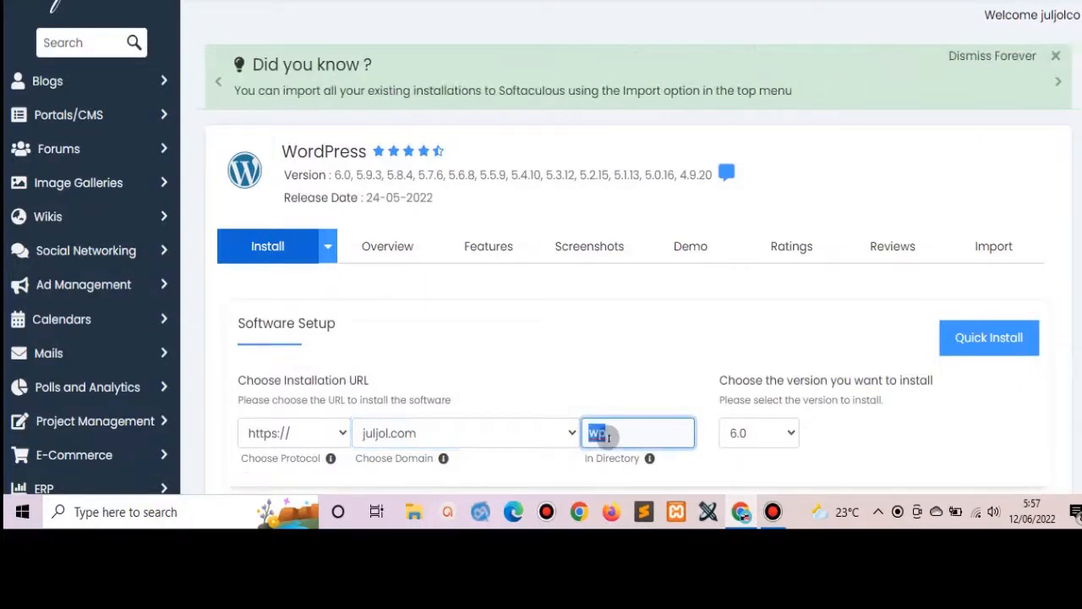
{"action": "key", "text": "BackSpace"}
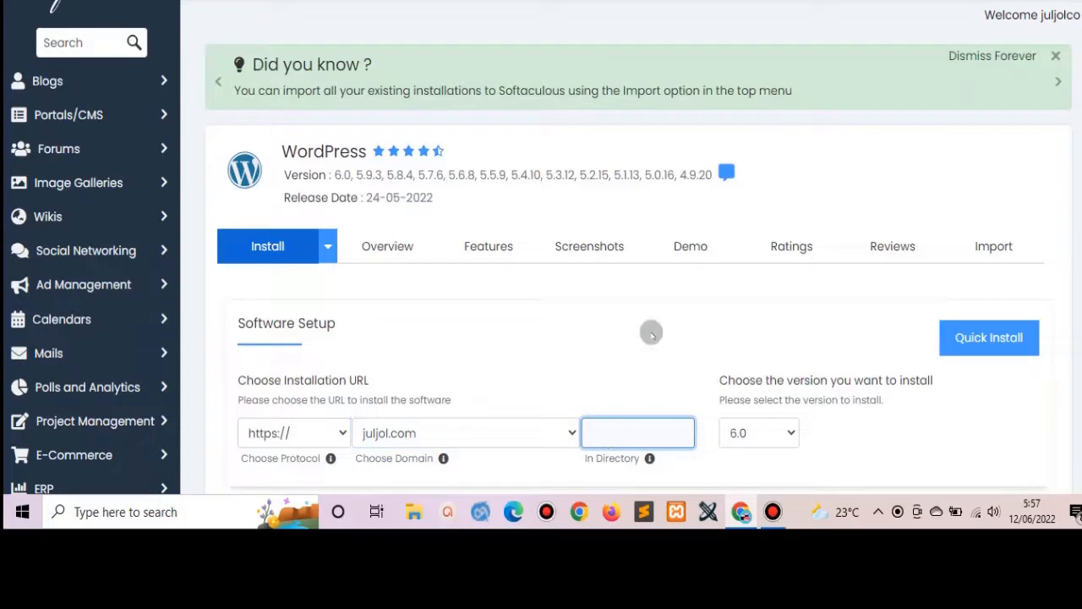
{"action": "scroll", "coordinate": [626, 253], "scroll_direction": "down", "scroll_amount": 3}
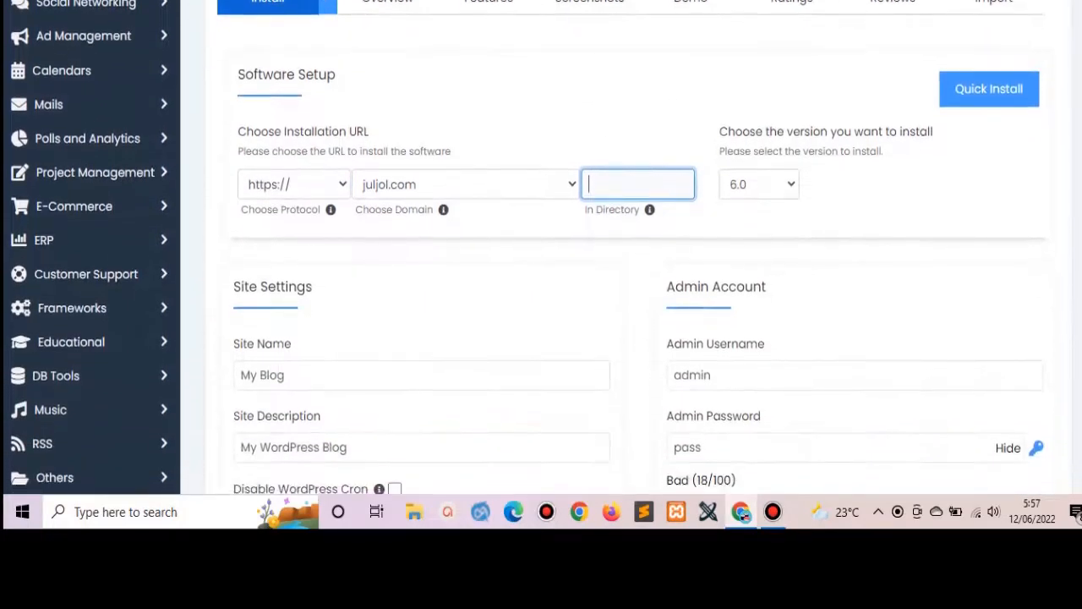
Name the site 'JulJol' with description 'Iklan Baris Gratis Tayang Selamanya'.
{"action": "scroll", "coordinate": [626, 253], "scroll_direction": "down", "scroll_amount": 1}
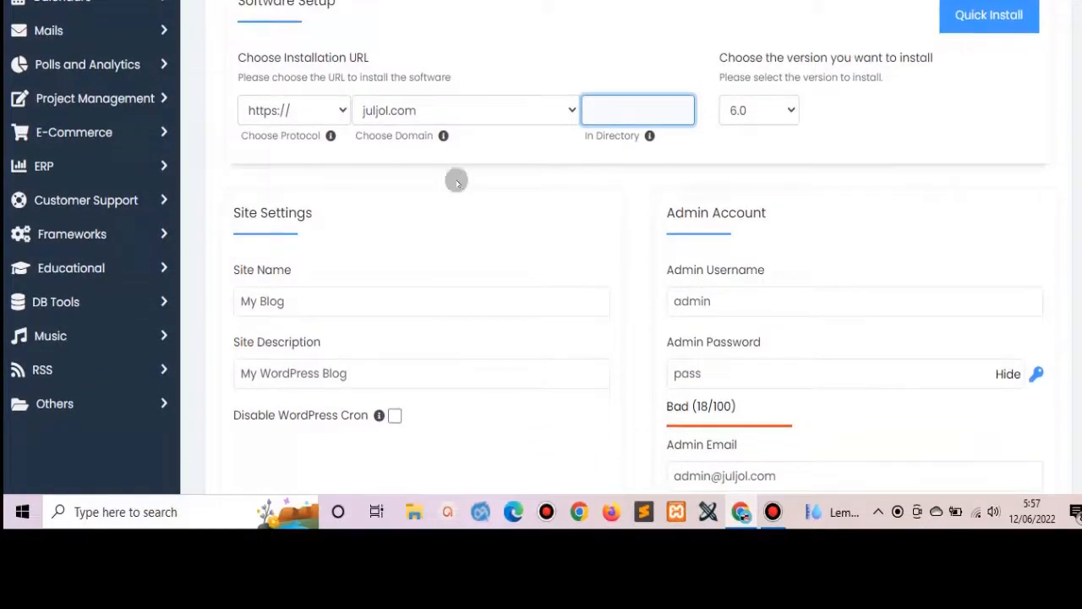
{"action": "double_click", "coordinate": [342, 309]}
{"action": "left_click", "coordinate": [342, 308]}
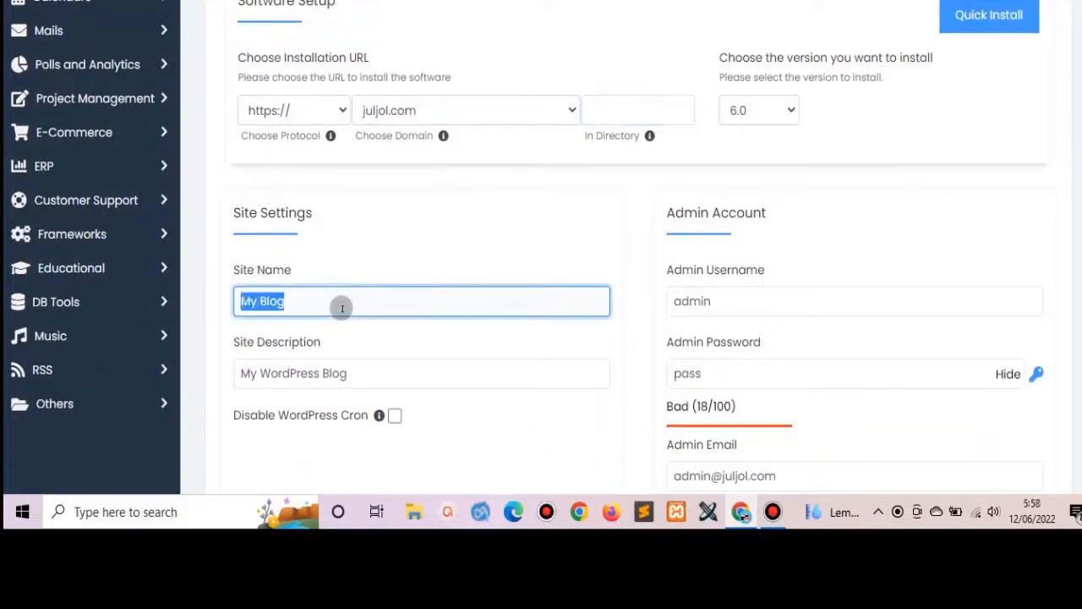
{"action": "type", "text": "JulJol"}
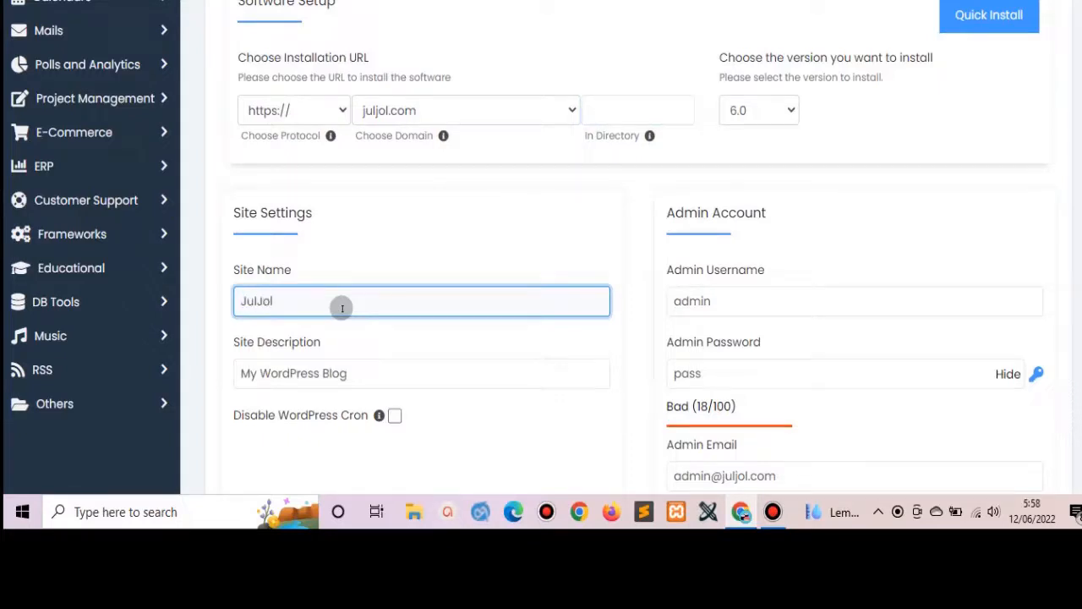
{"action": "left_click", "coordinate": [352, 375]}
{"action": "triple_click", "coordinate": [352, 375]}
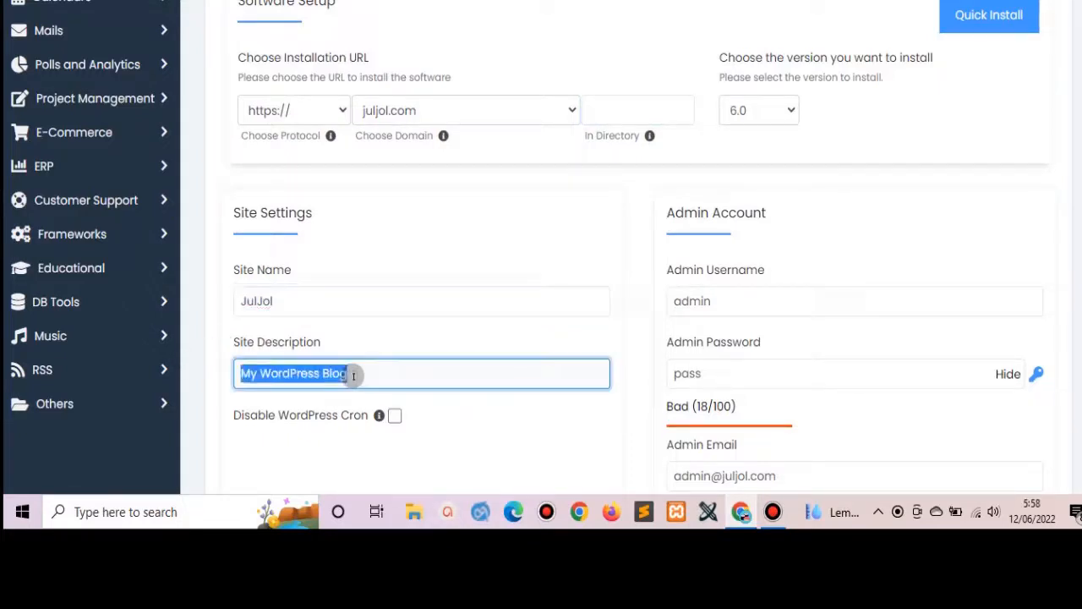
{"action": "type", "text": "Ikla"}
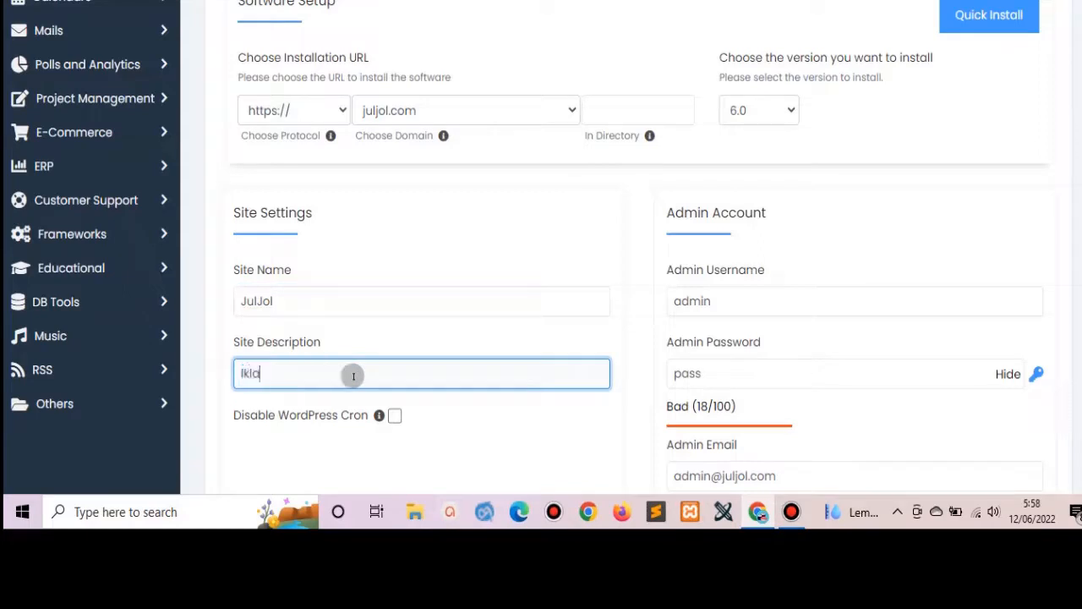
{"action": "type", "text": "n Baaaris"}
{"action": "key", "text": "BackSpace"}
{"action": "key", "text": "BackSpace"}
{"action": "key", "text": "BackSpace"}
{"action": "key", "text": "BackSpace"}
{"action": "key", "text": "BackSpace"}
{"action": "type", "text": "ris Gratis"}
{"action": "type", "text": " Tan"}
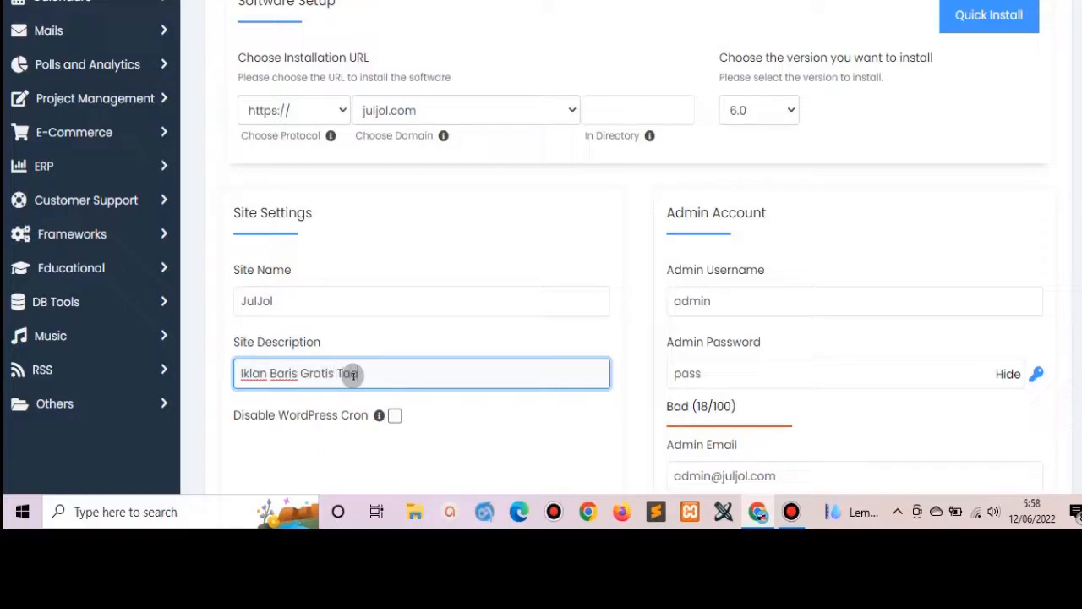
{"action": "type", "text": "ang Selamanya"}
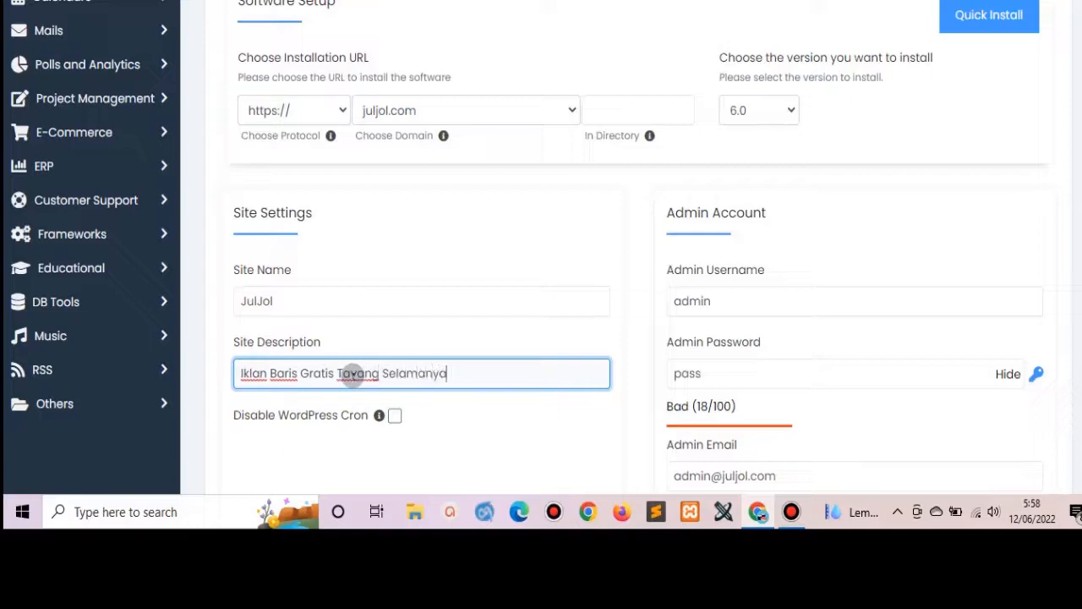
Replace the admin password with a new, hidden password rated Strong.
{"action": "double_click", "coordinate": [712, 377]}
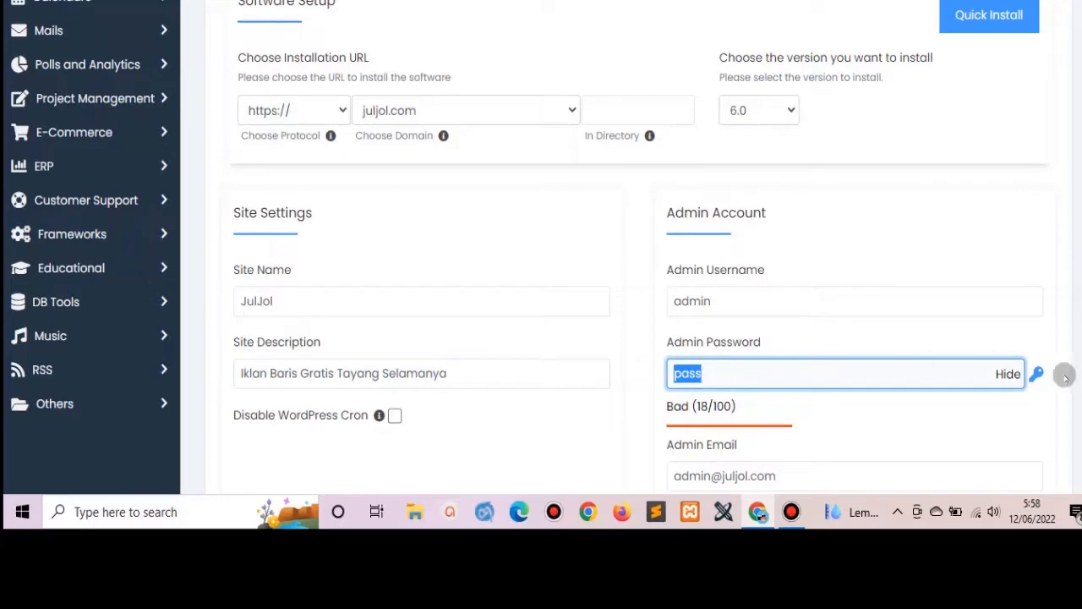
{"action": "left_click", "coordinate": [1004, 375]}
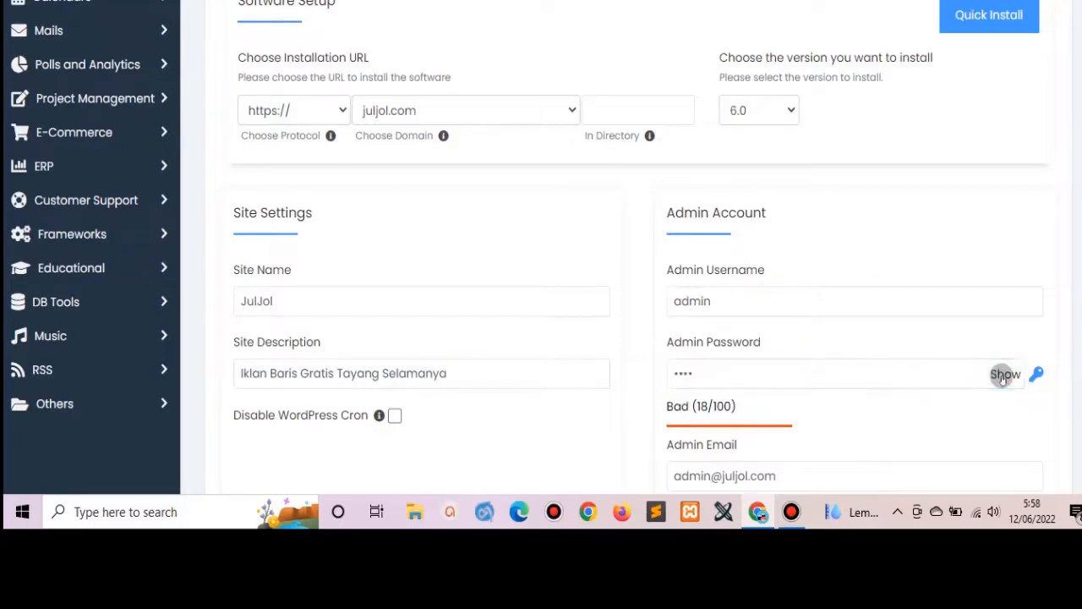
{"action": "double_click", "coordinate": [857, 372]}
{"action": "type", "text": "••••••••"}
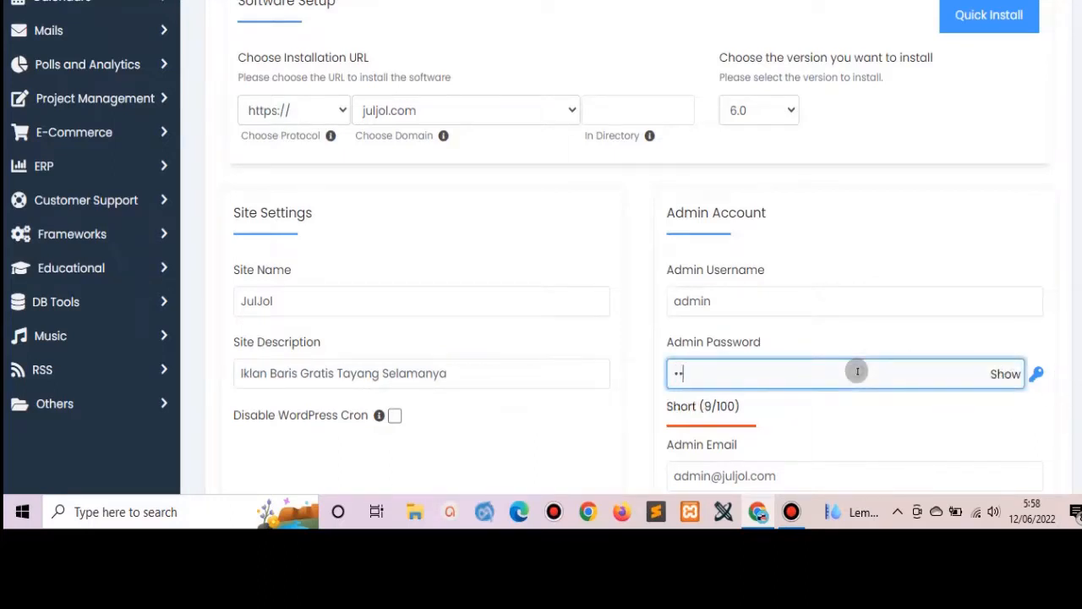
{"action": "type", "text": "•••••••"}
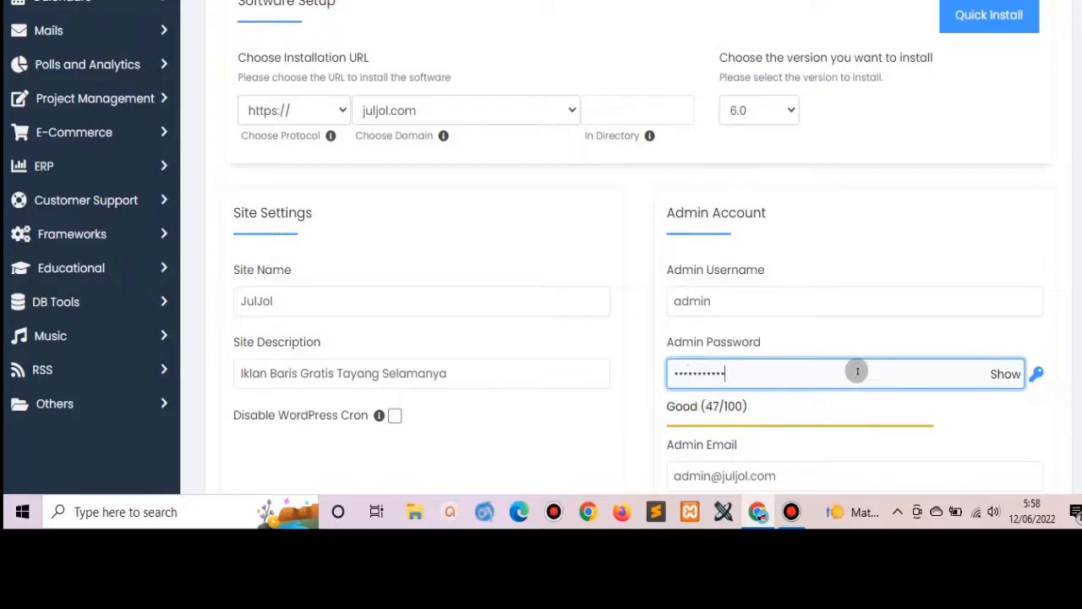
{"action": "type", "text": "••••"}
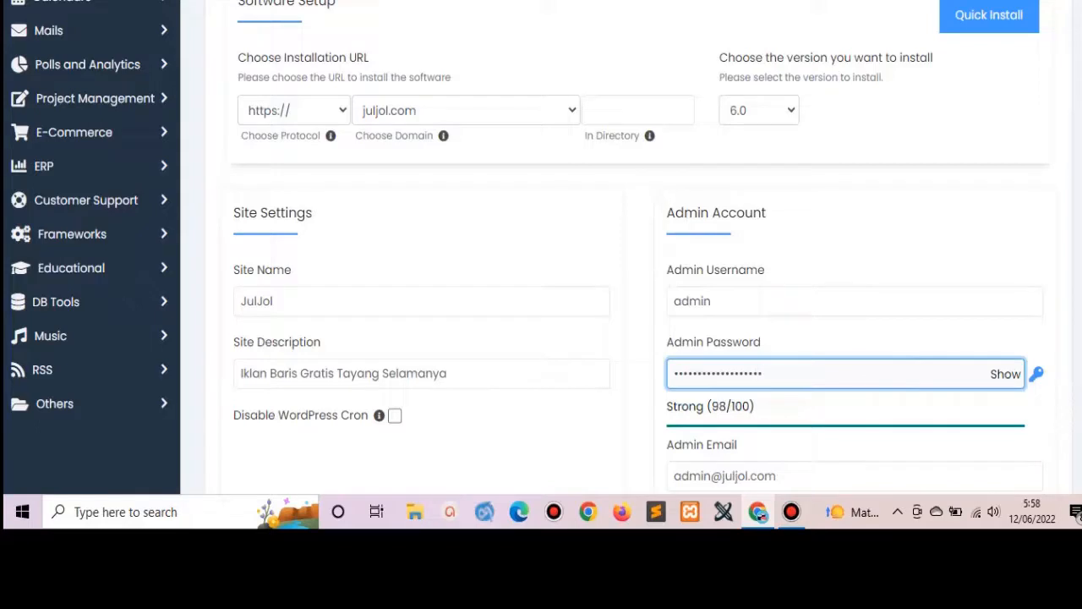
Include the Classic Editor plugin and set the site language to Indonesian.
{"action": "scroll", "coordinate": [541, 254], "scroll_direction": "down", "scroll_amount": 2}
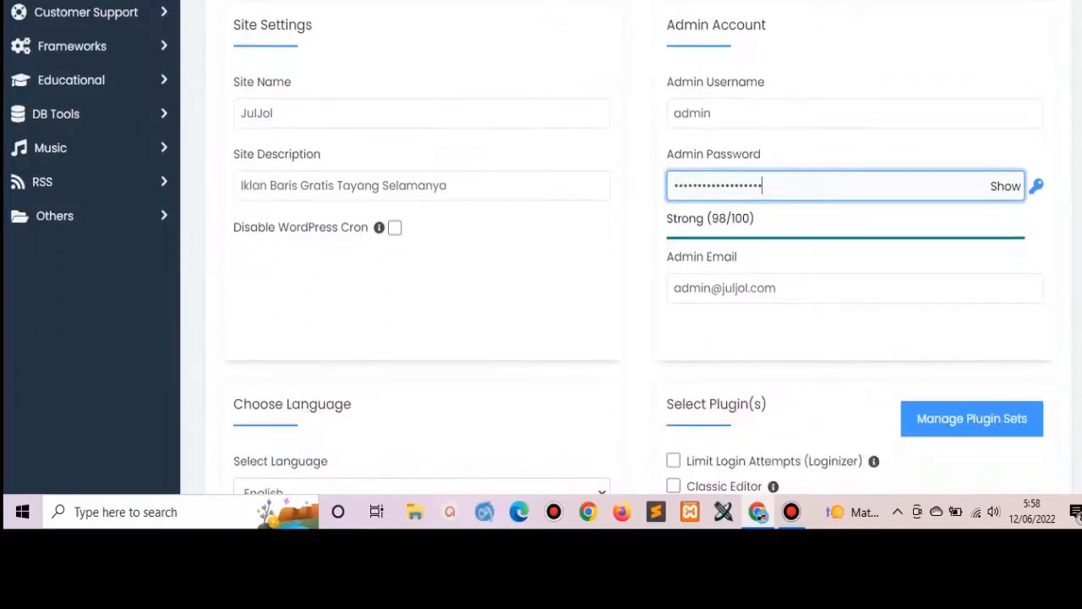
{"action": "scroll", "coordinate": [961, 308], "scroll_direction": "down", "scroll_amount": 2}
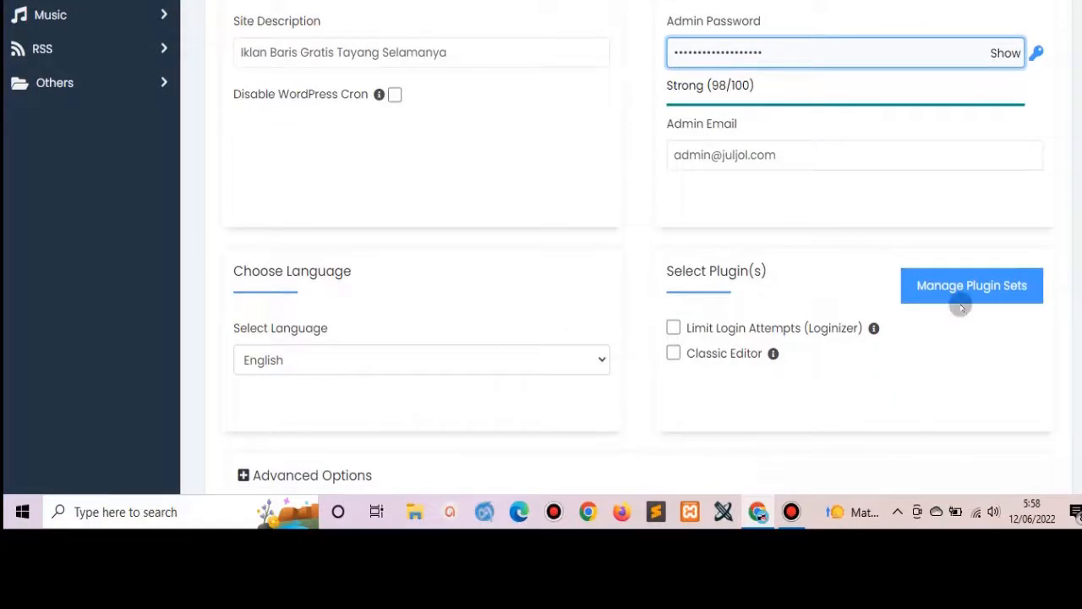
{"action": "left_click", "coordinate": [739, 356]}
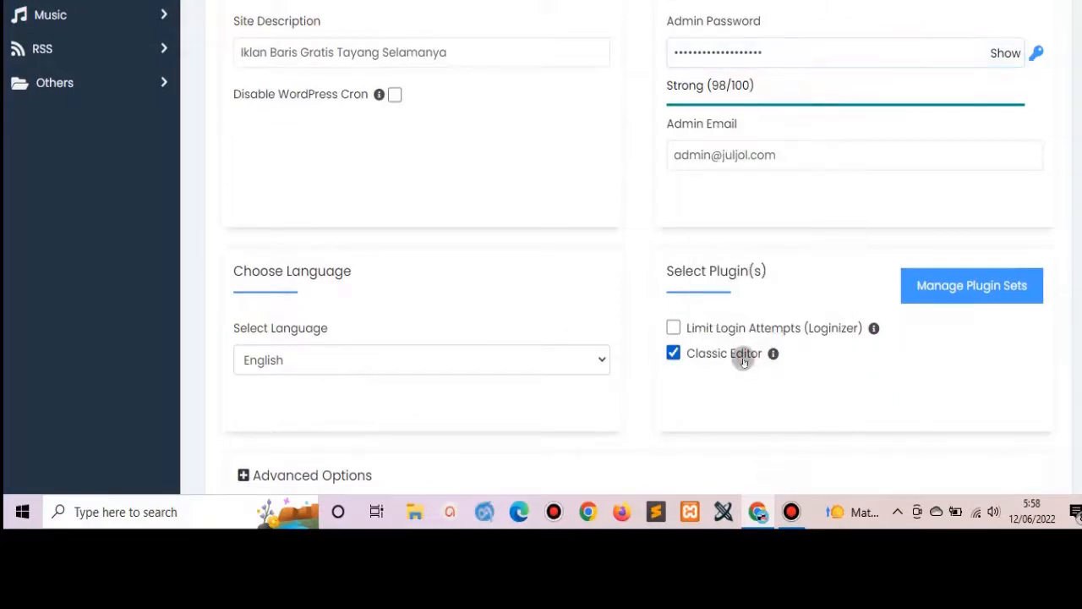
{"action": "left_click", "coordinate": [600, 362]}
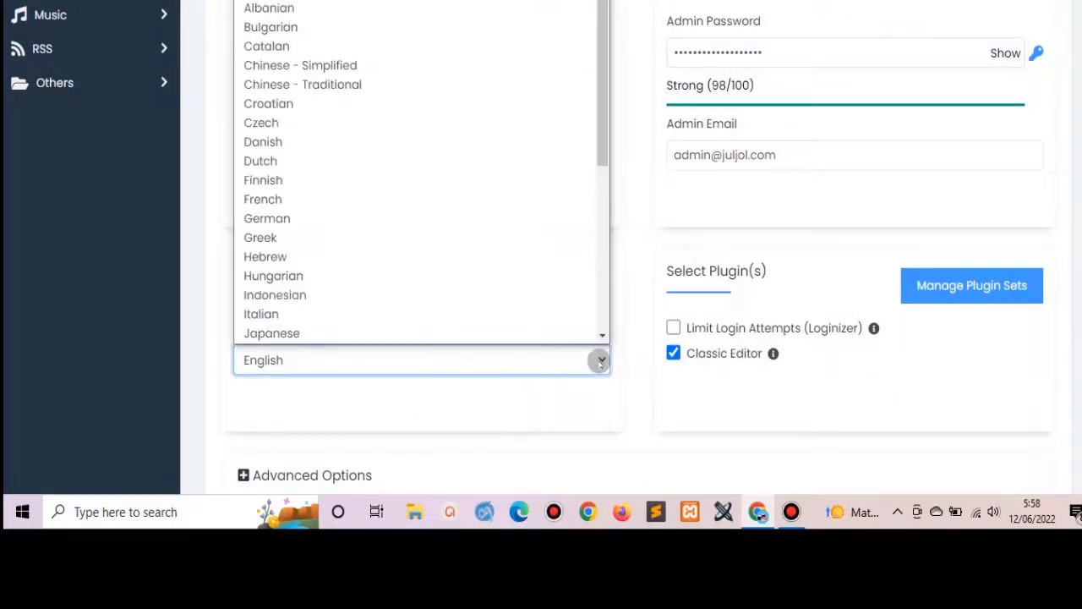
{"action": "left_click", "coordinate": [450, 295]}
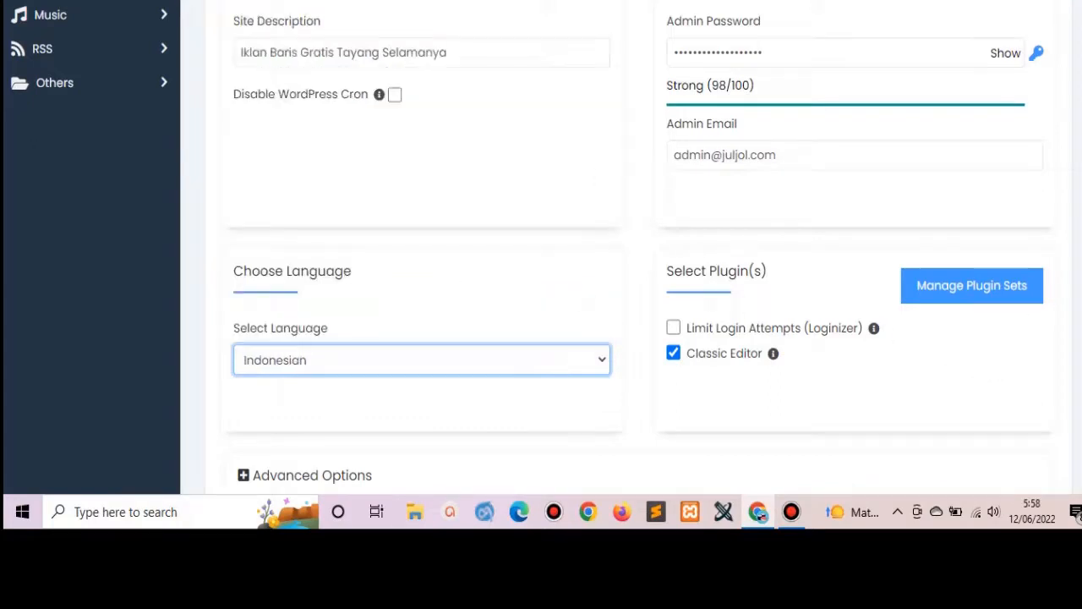
{"action": "scroll", "coordinate": [626, 338], "scroll_direction": "down", "scroll_amount": 5}
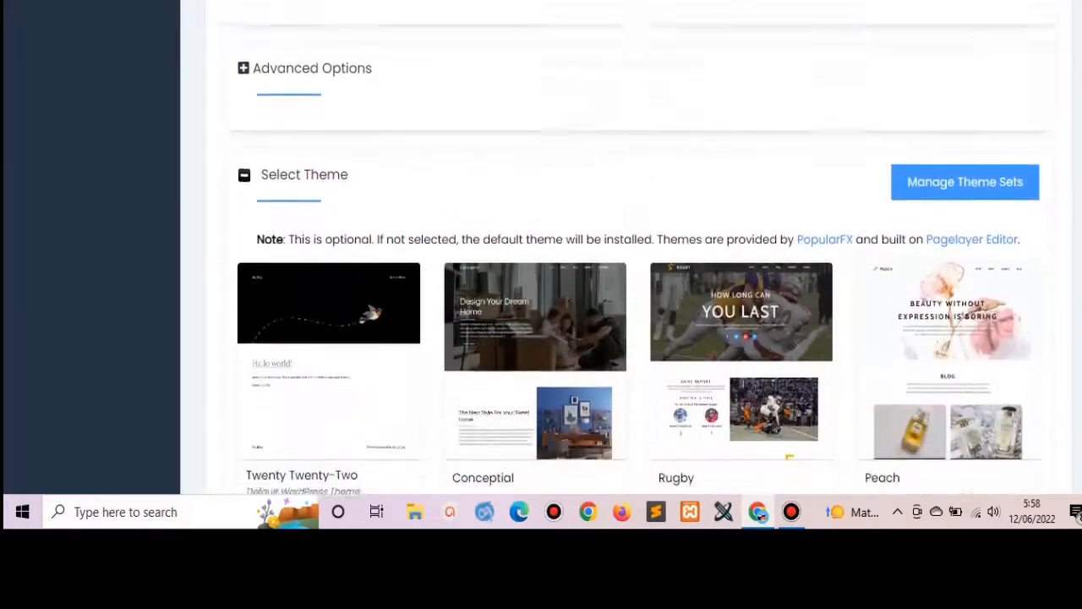
{"action": "scroll", "coordinate": [639, 254], "scroll_direction": "down", "scroll_amount": 4}
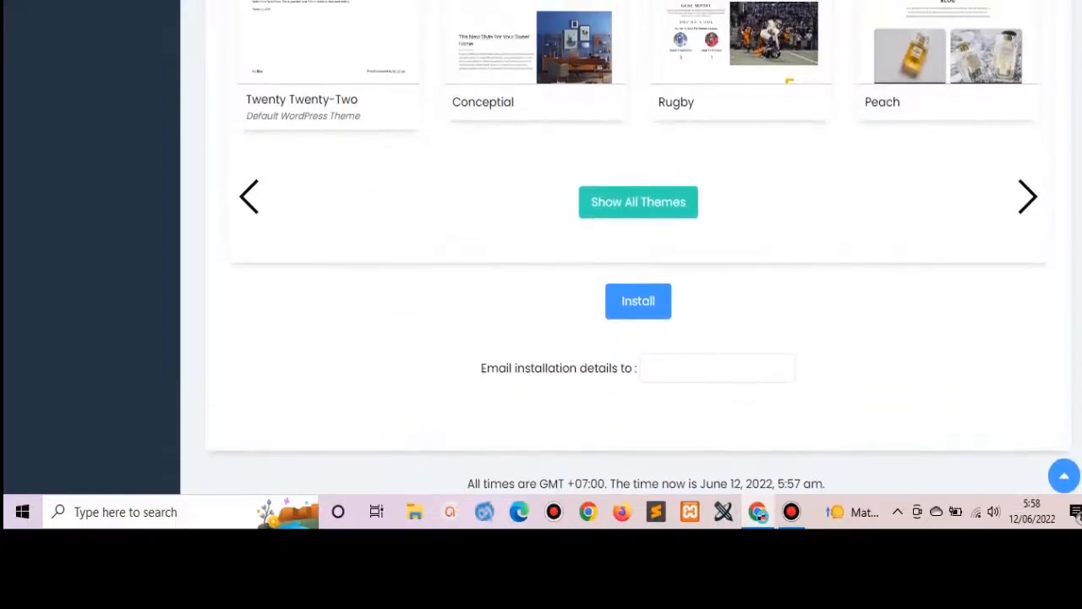
Install WordPress on juljol.com and open the new site's wp-admin dashboard.
{"action": "left_click", "coordinate": [646, 300]}
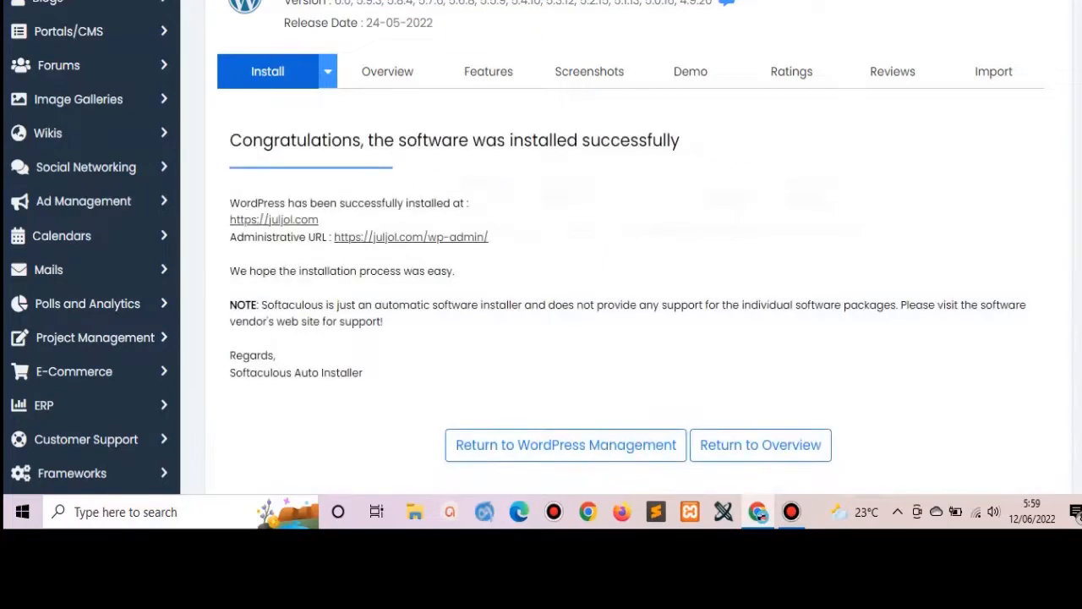
{"action": "left_click", "coordinate": [457, 237]}
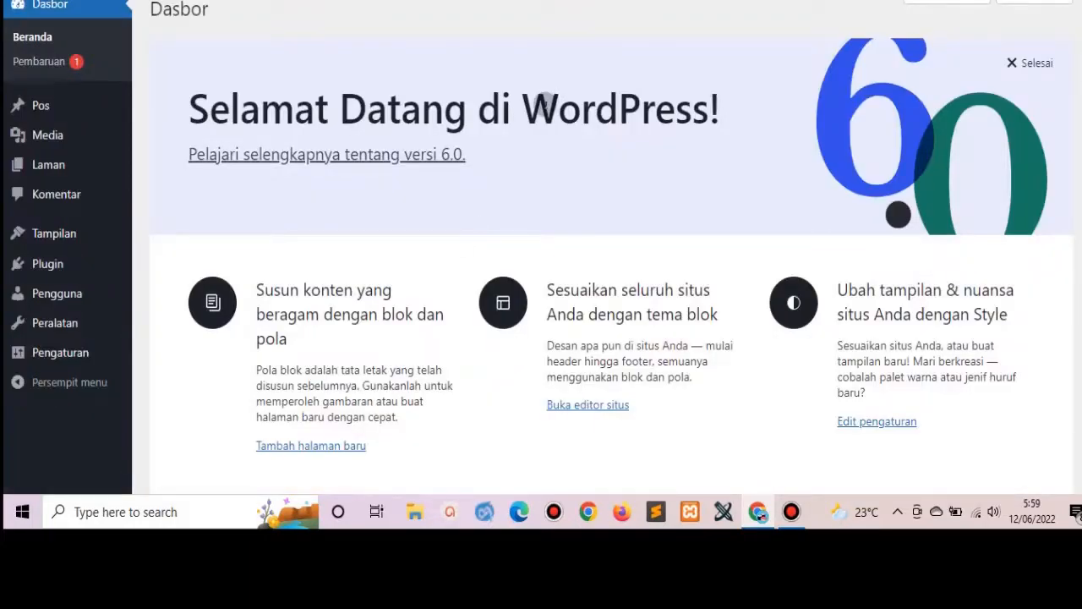
Replace the custom permalink structure with the %category% and %postname% tags (/%category%/%postname%/) and save.
{"action": "mouse_move", "coordinate": [61, 360]}
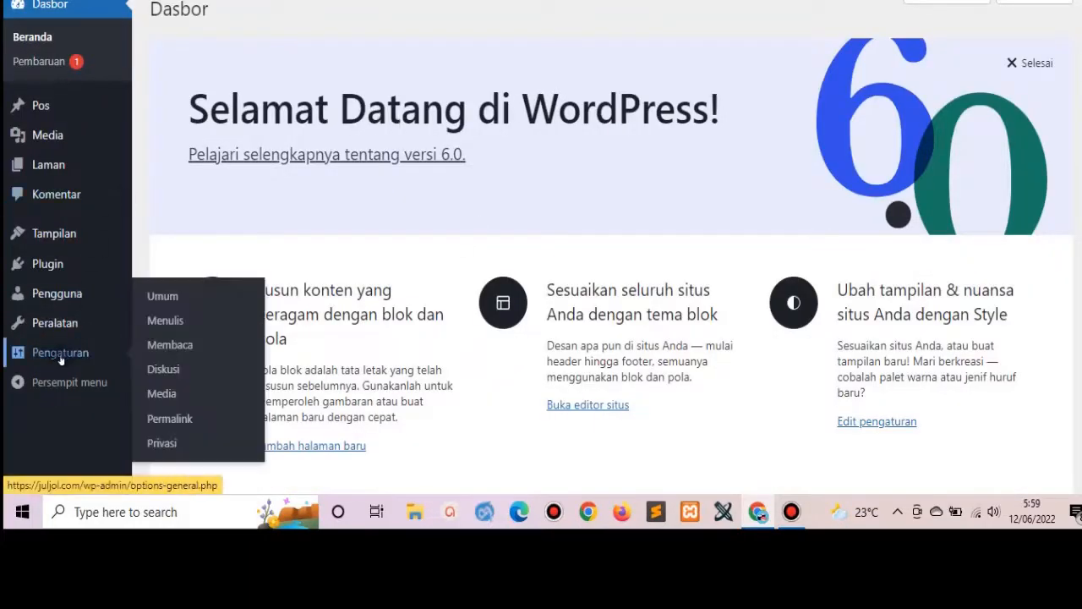
{"action": "left_click", "coordinate": [169, 418]}
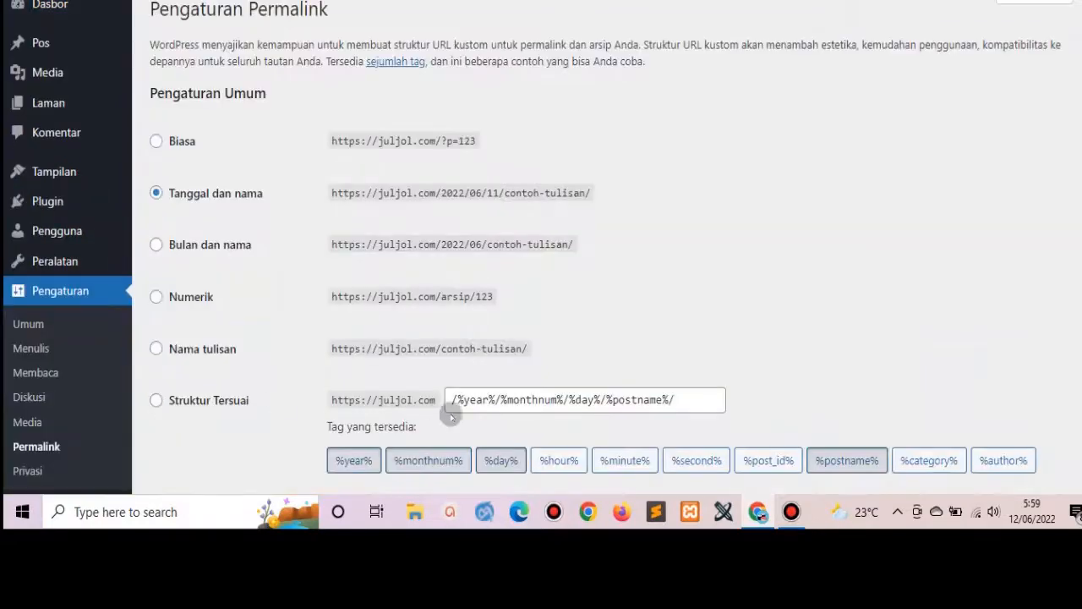
{"action": "triple_click", "coordinate": [493, 399]}
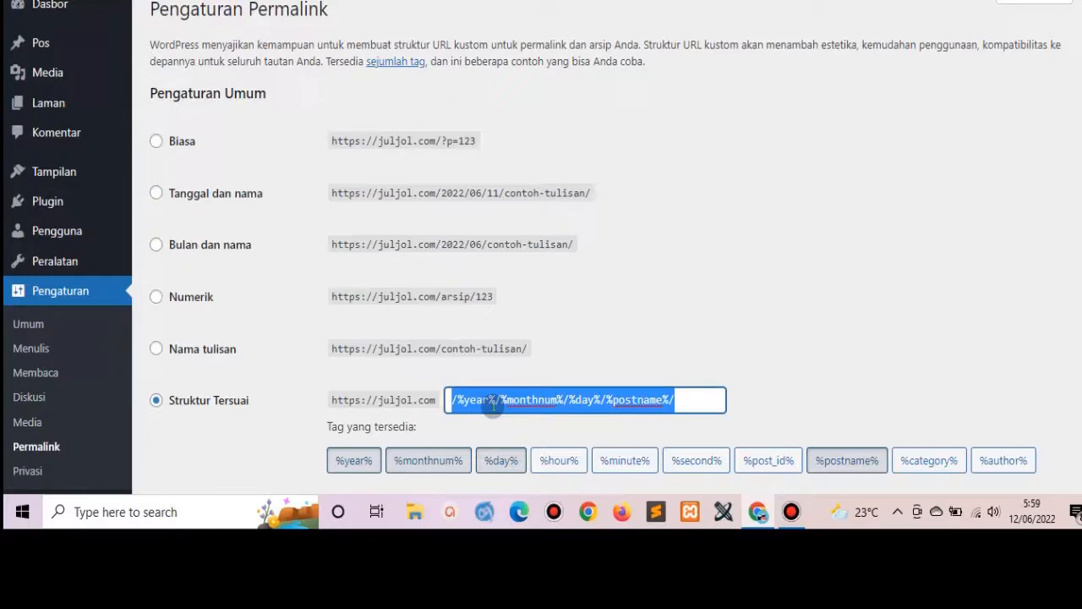
{"action": "key", "text": "BackSpace"}
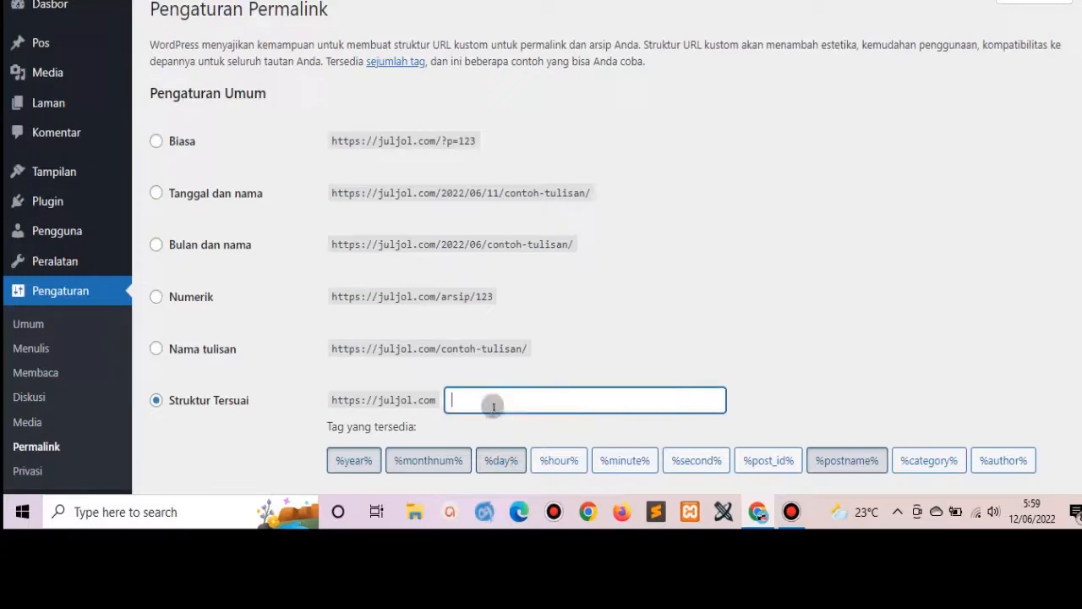
{"action": "left_click", "coordinate": [898, 461]}
{"action": "left_click", "coordinate": [852, 467]}
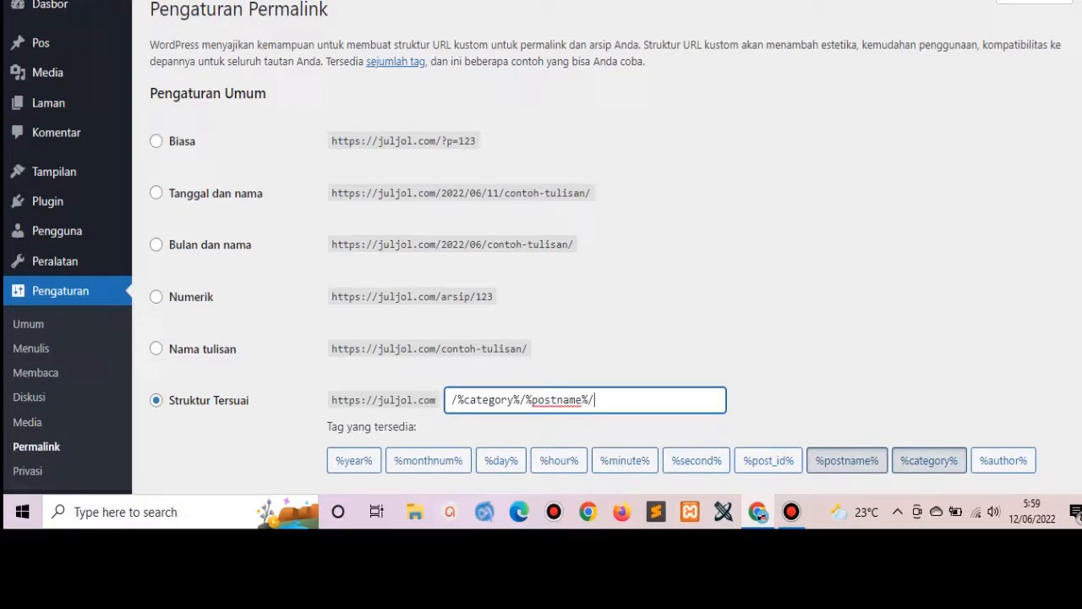
{"action": "scroll", "coordinate": [422, 394], "scroll_direction": "down", "scroll_amount": 4}
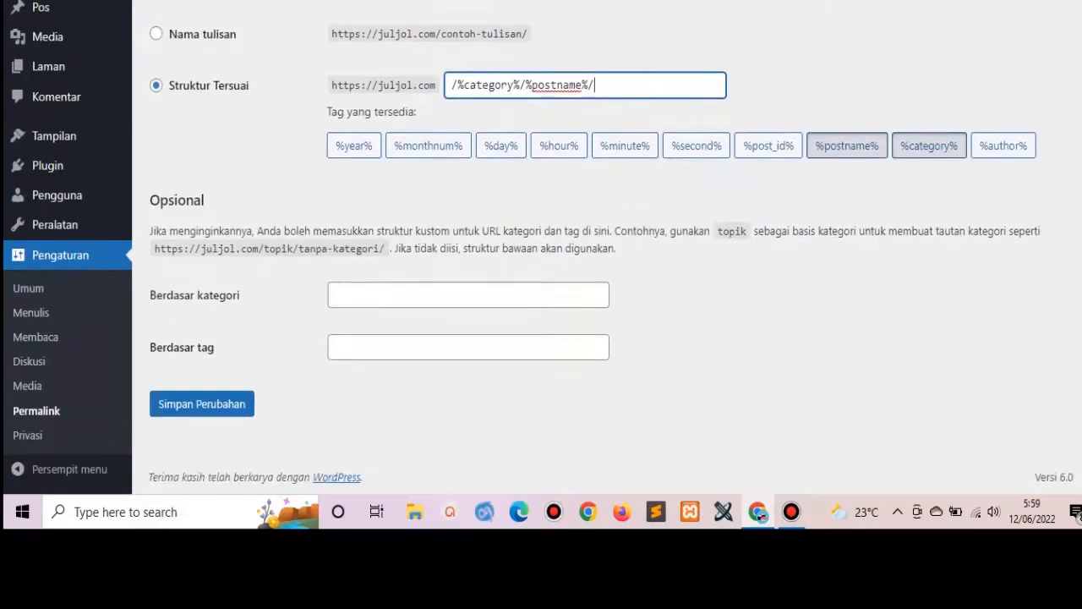
{"action": "left_click", "coordinate": [178, 395]}
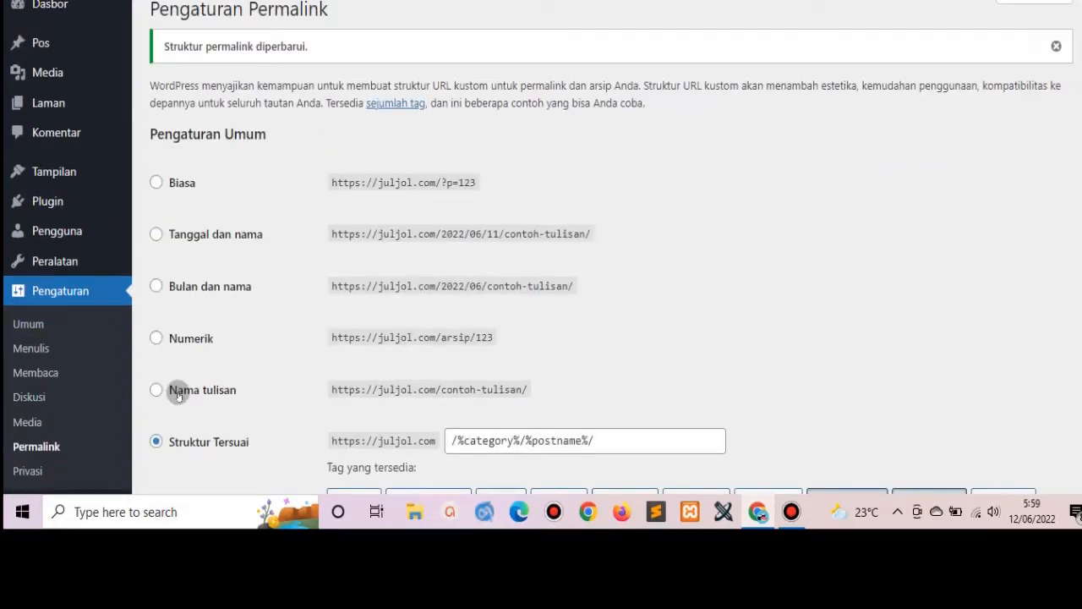
{"action": "mouse_move", "coordinate": [61, 169]}
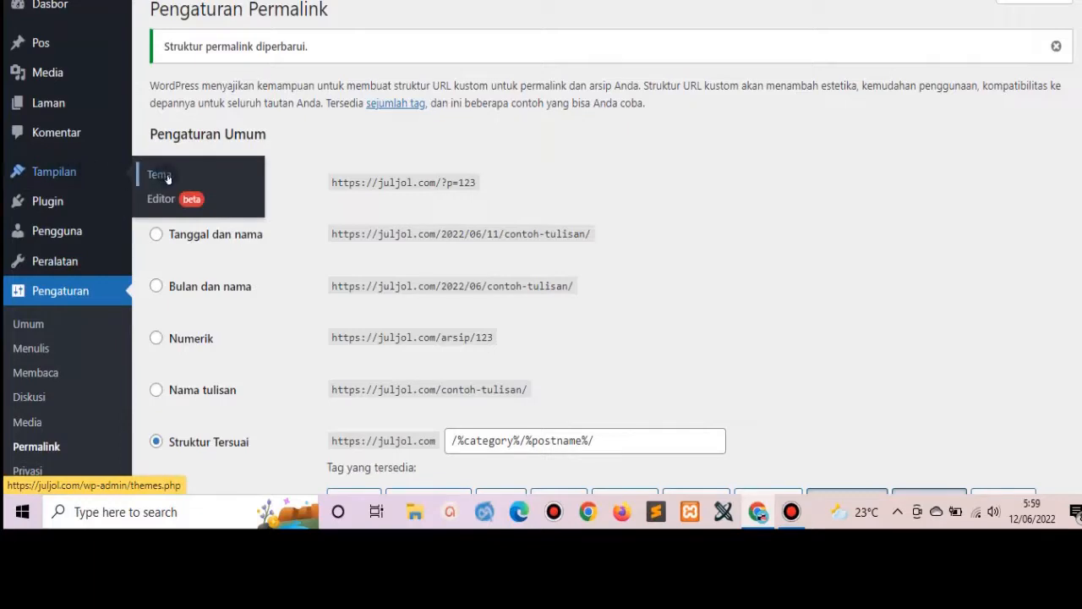
Go to Appearance > Themes and on to the Add New theme browser.
{"action": "left_click", "coordinate": [167, 178]}
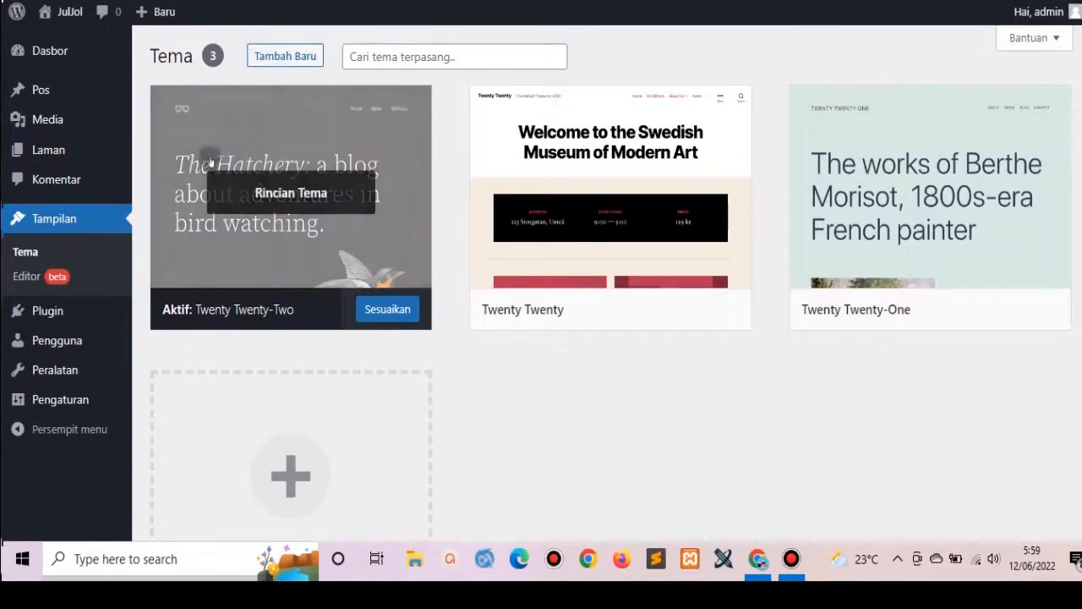
{"action": "left_click", "coordinate": [290, 66]}
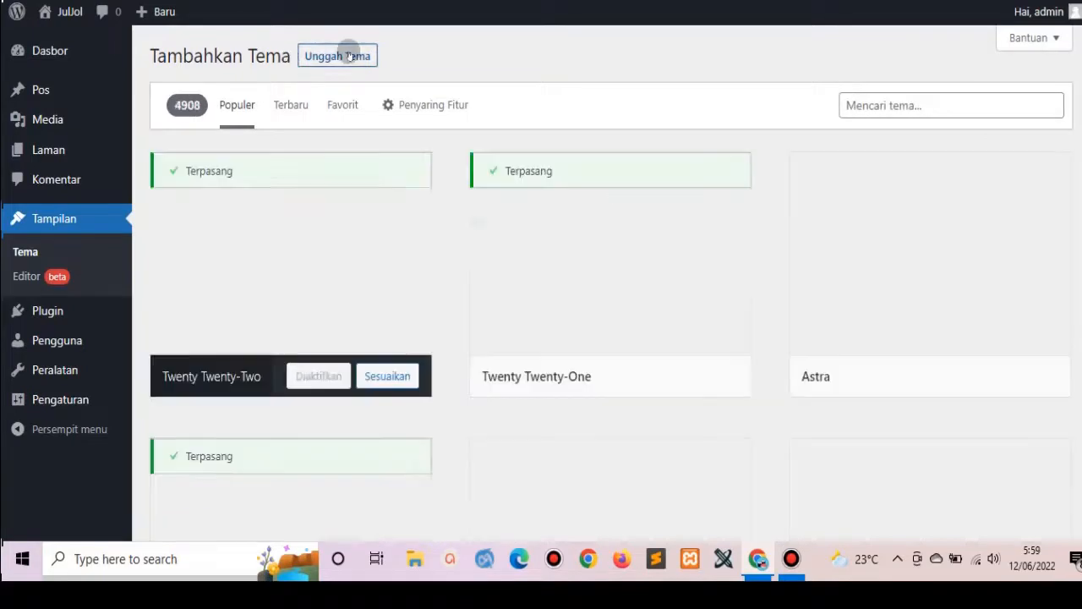
Upload the ngiklan1.1.1d.zip theme archive and install it.
{"action": "left_click", "coordinate": [345, 52]}
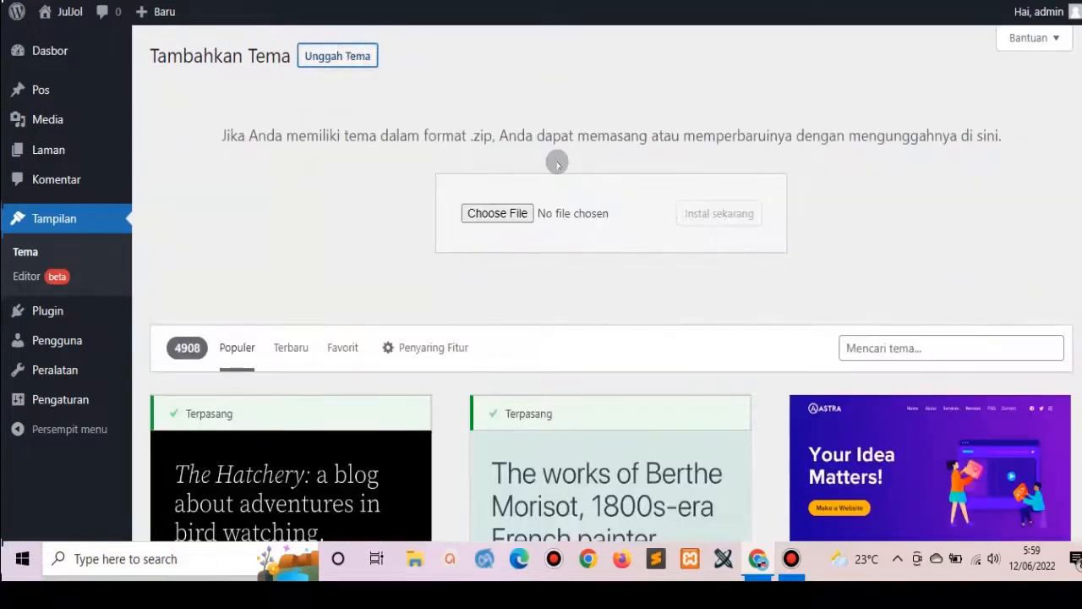
{"action": "left_click", "coordinate": [505, 211]}
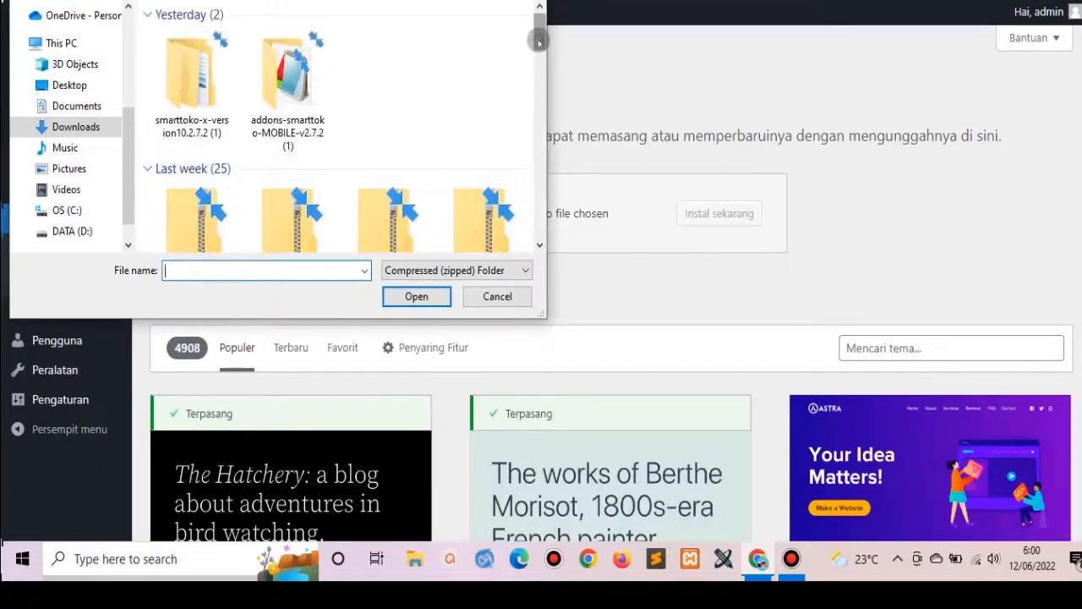
{"action": "mouse_move", "coordinate": [539, 42]}
{"action": "left_mouse_down"}
{"action": "mouse_move", "coordinate": [538, 108]}
{"action": "mouse_move", "coordinate": [539, 51]}
{"action": "mouse_move", "coordinate": [538, 63]}
{"action": "left_mouse_up"}
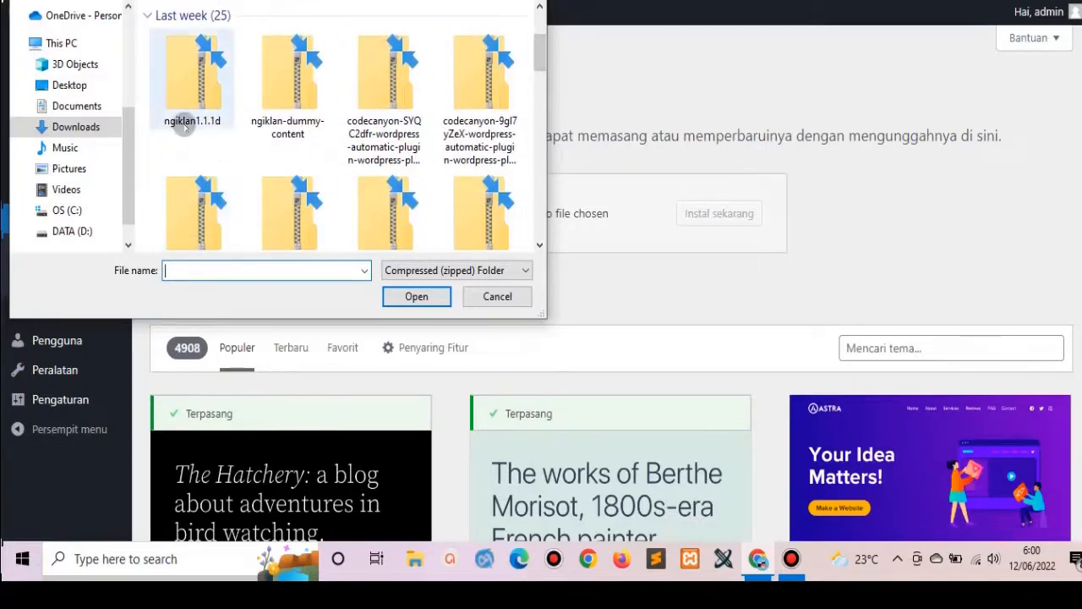
{"action": "left_click", "coordinate": [196, 98]}
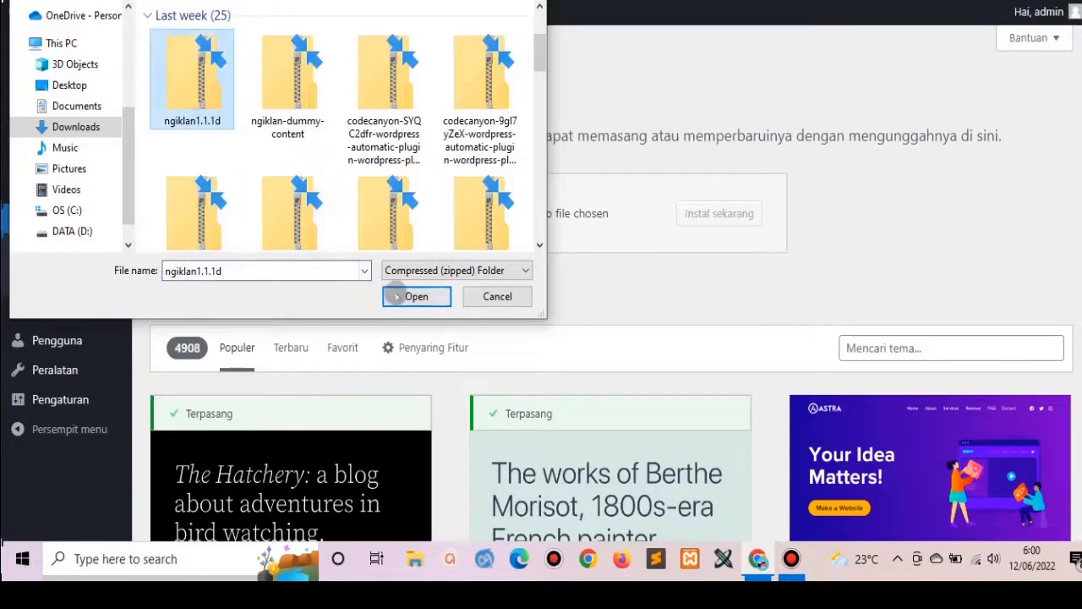
{"action": "left_click", "coordinate": [399, 297]}
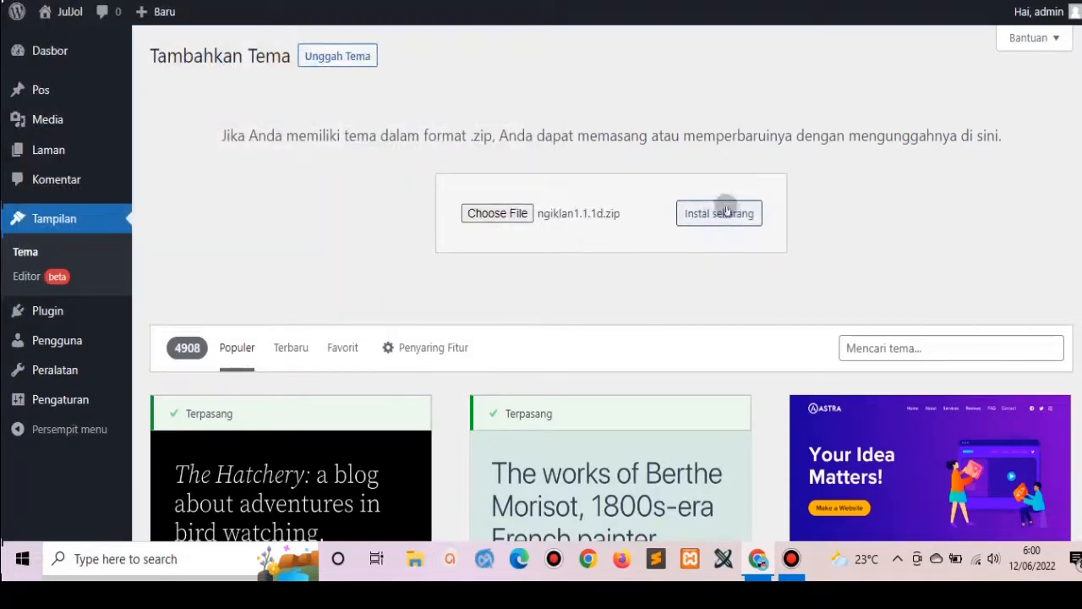
{"action": "left_click", "coordinate": [732, 212]}
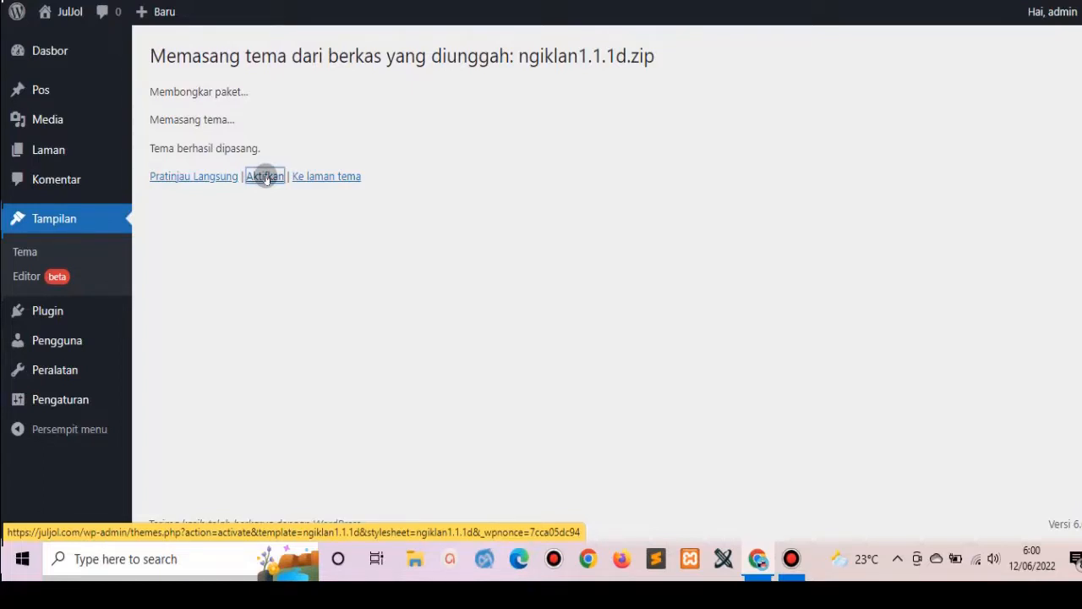
Activate the nGikLan theme and open the live JulJol site in a new browser tab.
{"action": "left_click", "coordinate": [265, 178]}
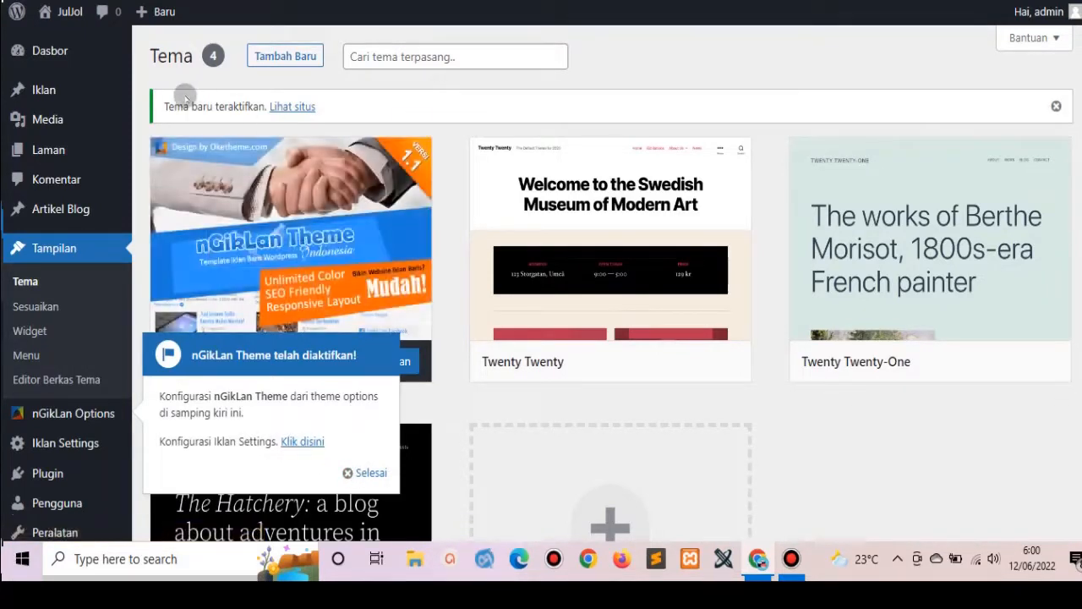
{"action": "mouse_move", "coordinate": [75, 13]}
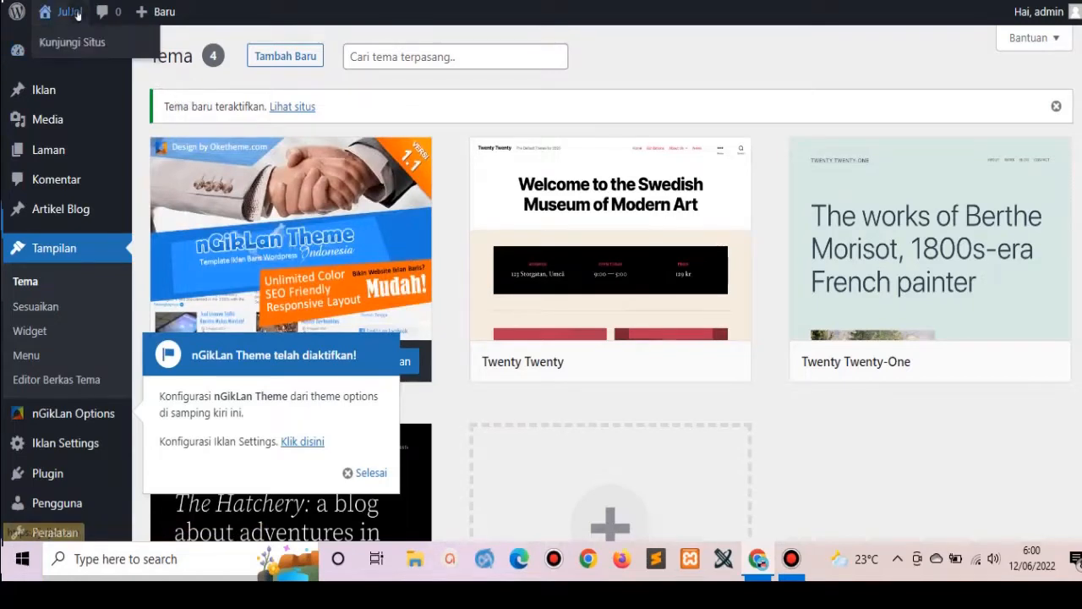
{"action": "right_click", "coordinate": [83, 42]}
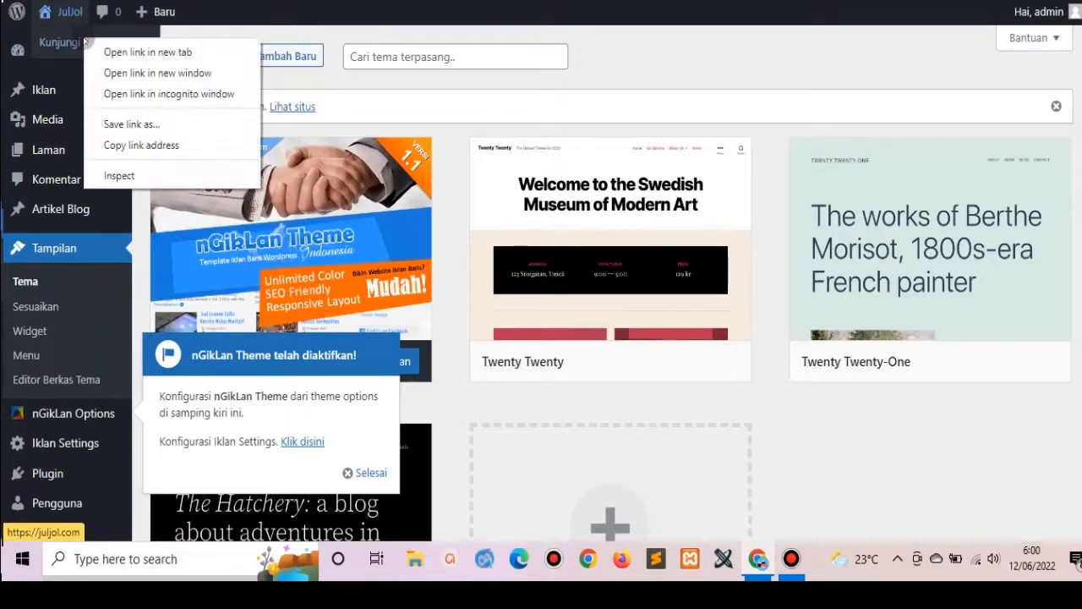
{"action": "left_click", "coordinate": [141, 46]}
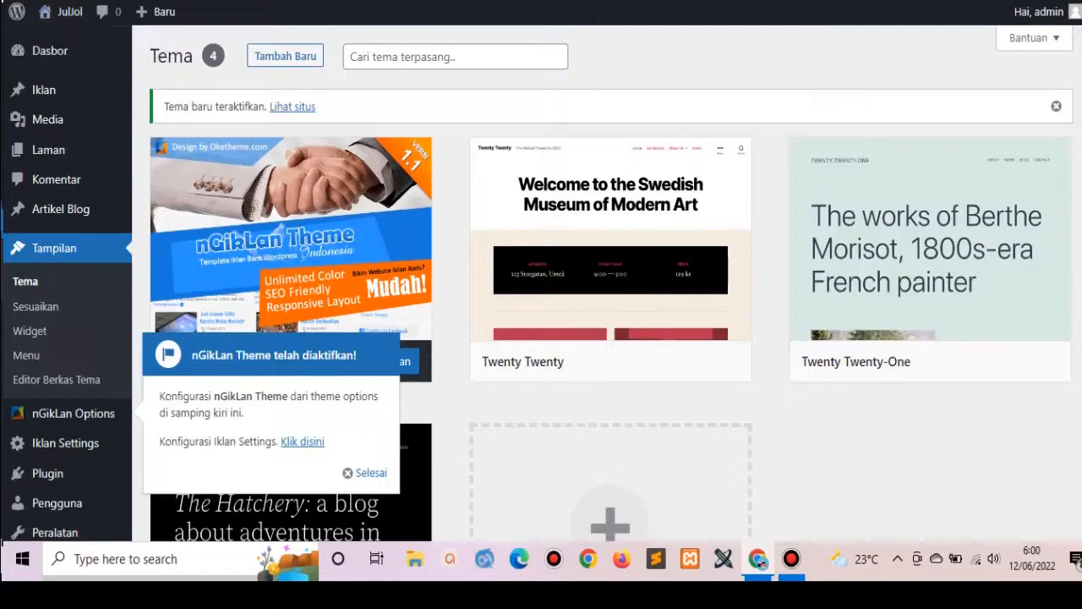
{"action": "key", "text": "ctrl+Tab"}
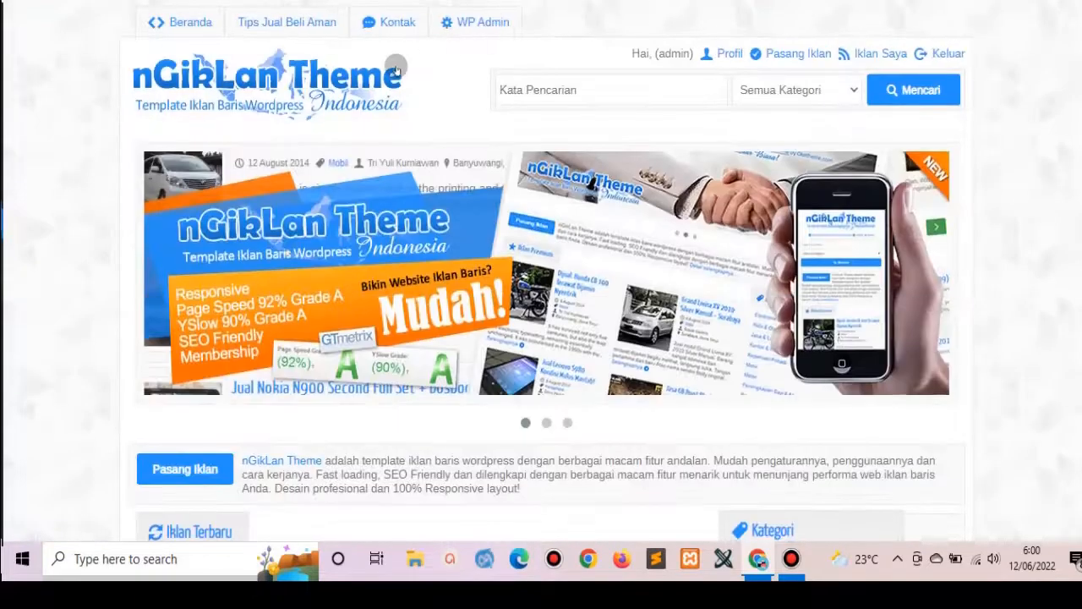
{"action": "scroll", "coordinate": [541, 271], "scroll_direction": "down", "scroll_amount": 4}
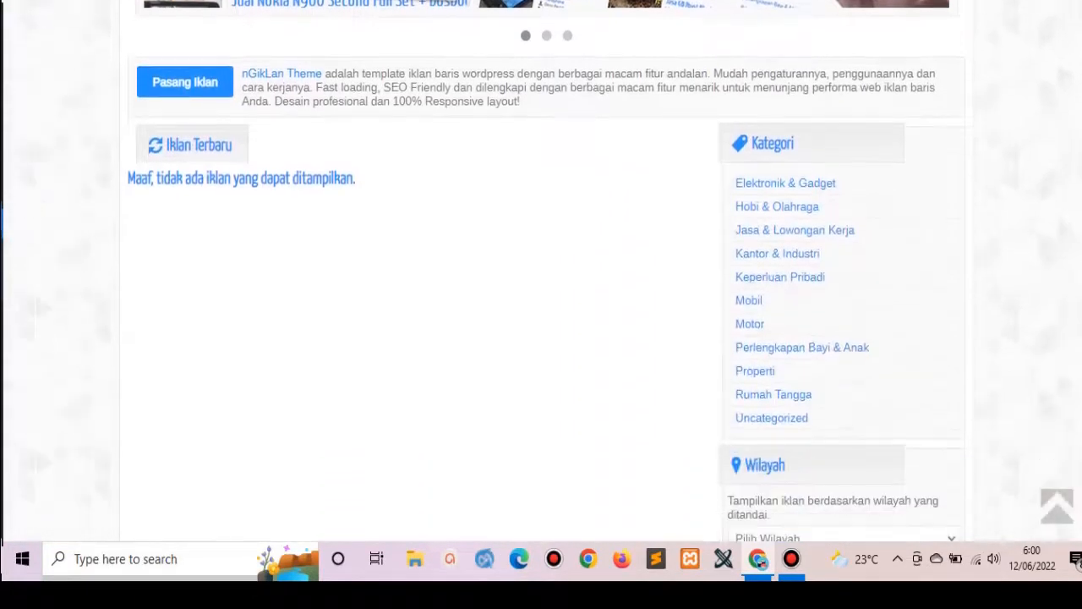
{"action": "scroll", "coordinate": [541, 271], "scroll_direction": "up", "scroll_amount": 2}
{"action": "scroll", "coordinate": [541, 271], "scroll_direction": "up", "scroll_amount": 2}
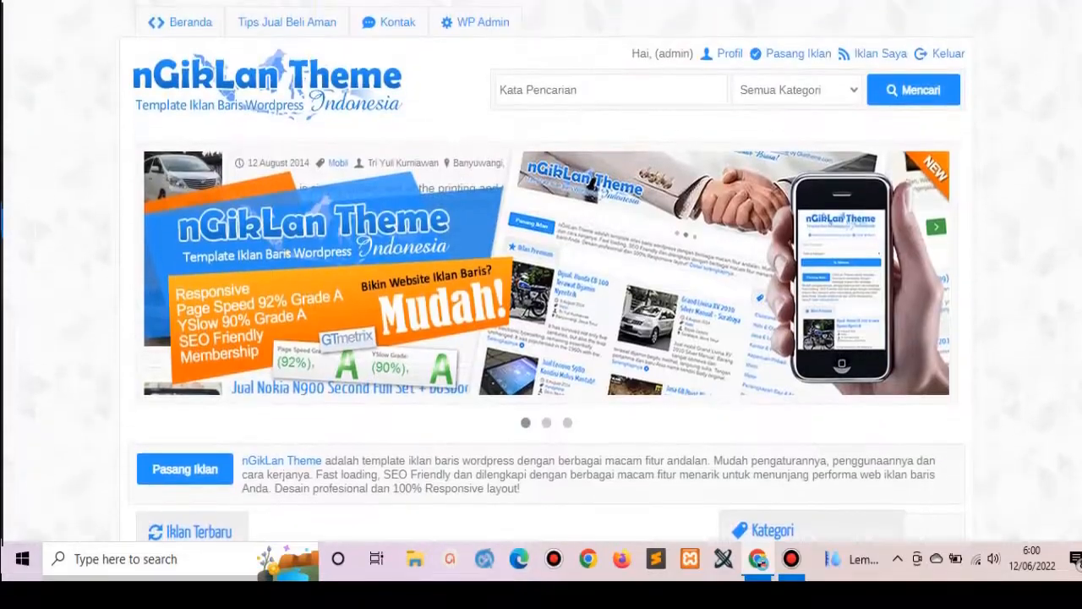
{"action": "scroll", "coordinate": [541, 270], "scroll_direction": "down", "scroll_amount": 6}
{"action": "scroll", "coordinate": [541, 271], "scroll_direction": "up", "scroll_amount": 7}
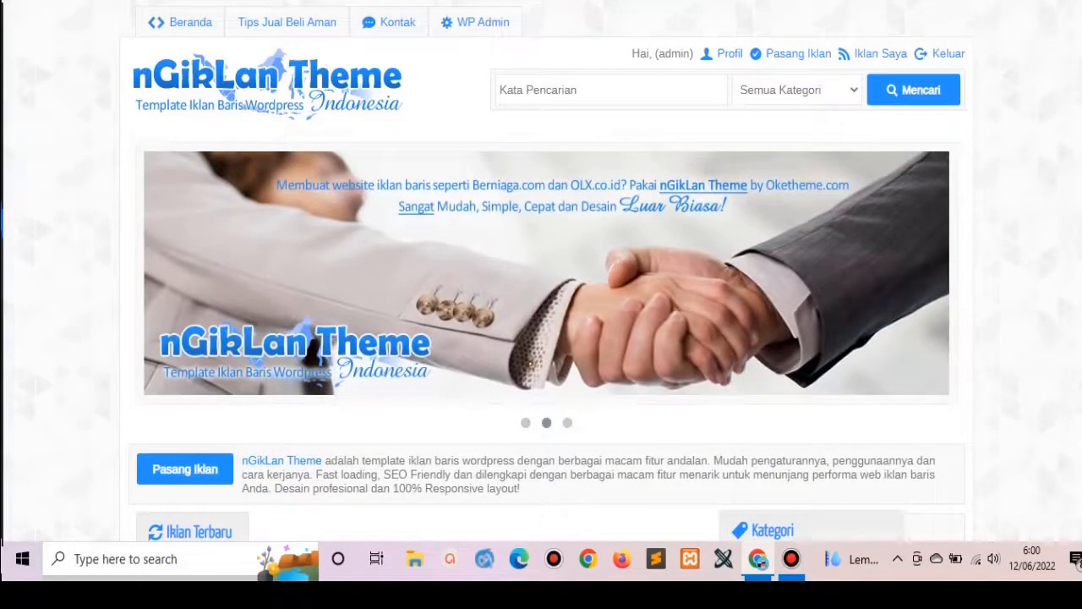
{"action": "key", "text": "ctrl+shift+Tab"}
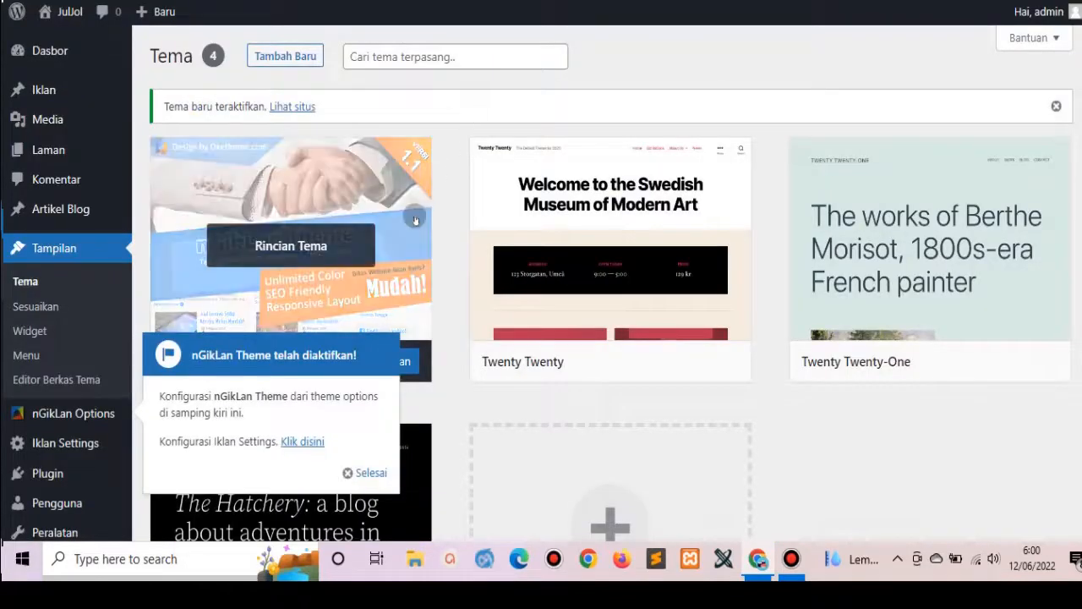
Save ad criteria: titles 2–12 words, descriptions 100–1000 words, max 2 links, image required.
{"action": "left_click", "coordinate": [302, 441]}
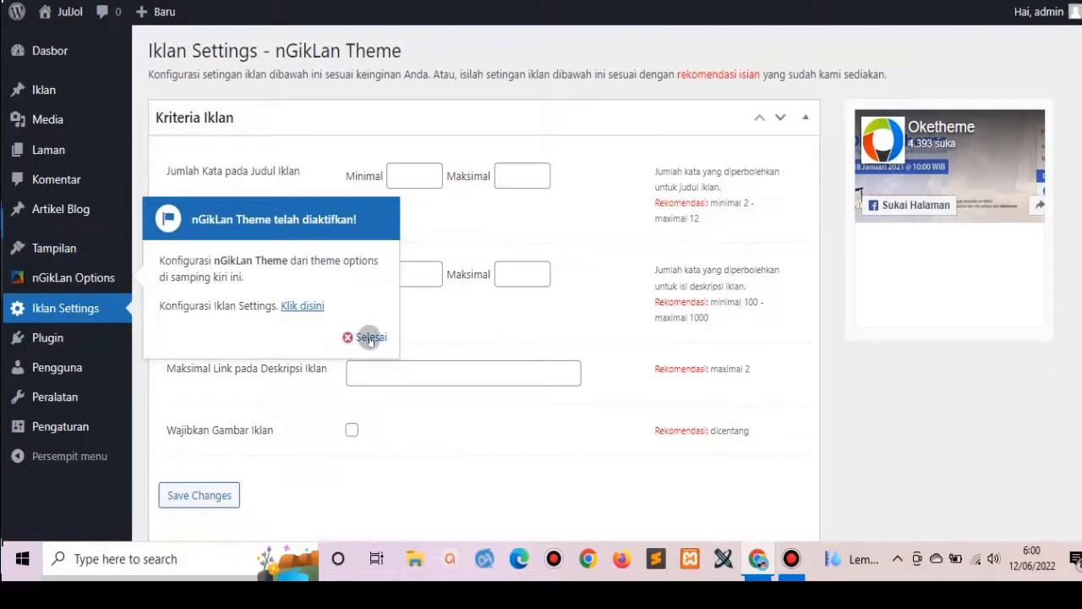
{"action": "left_click", "coordinate": [370, 338]}
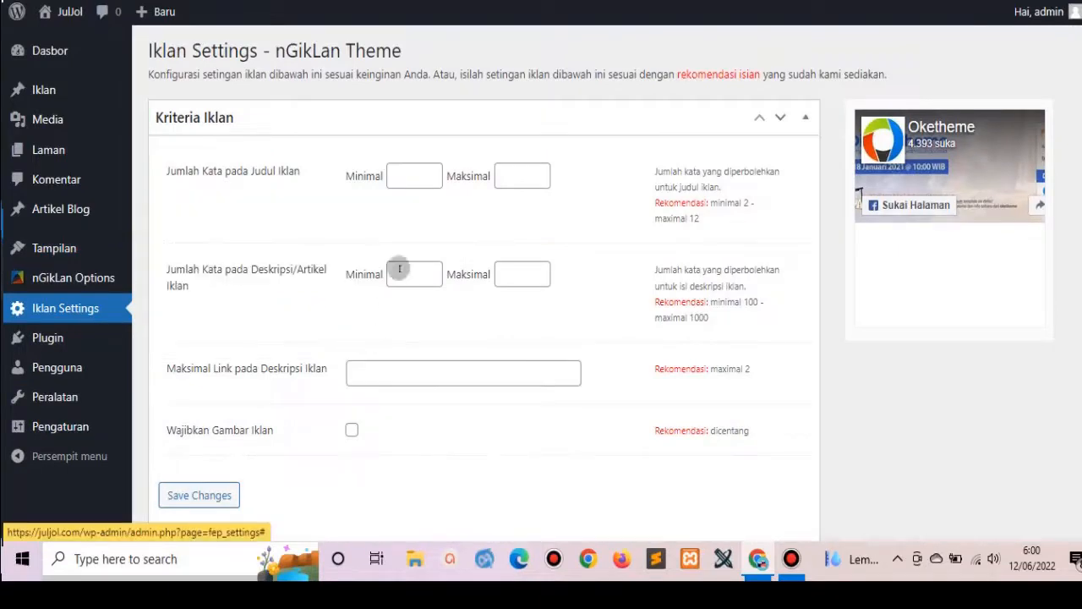
{"action": "left_click", "coordinate": [416, 177]}
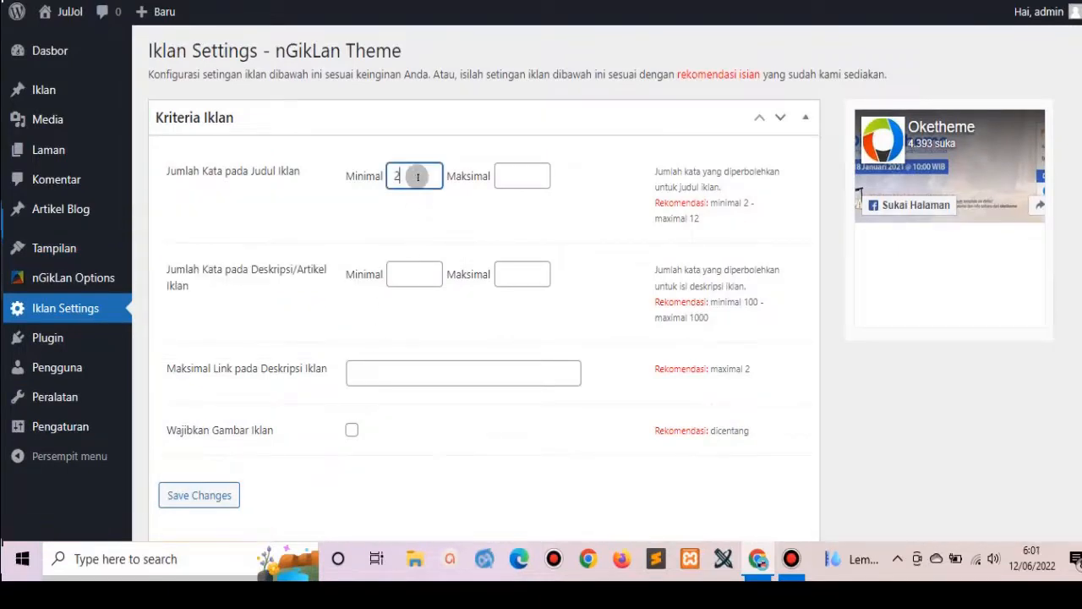
{"action": "left_click", "coordinate": [515, 175]}
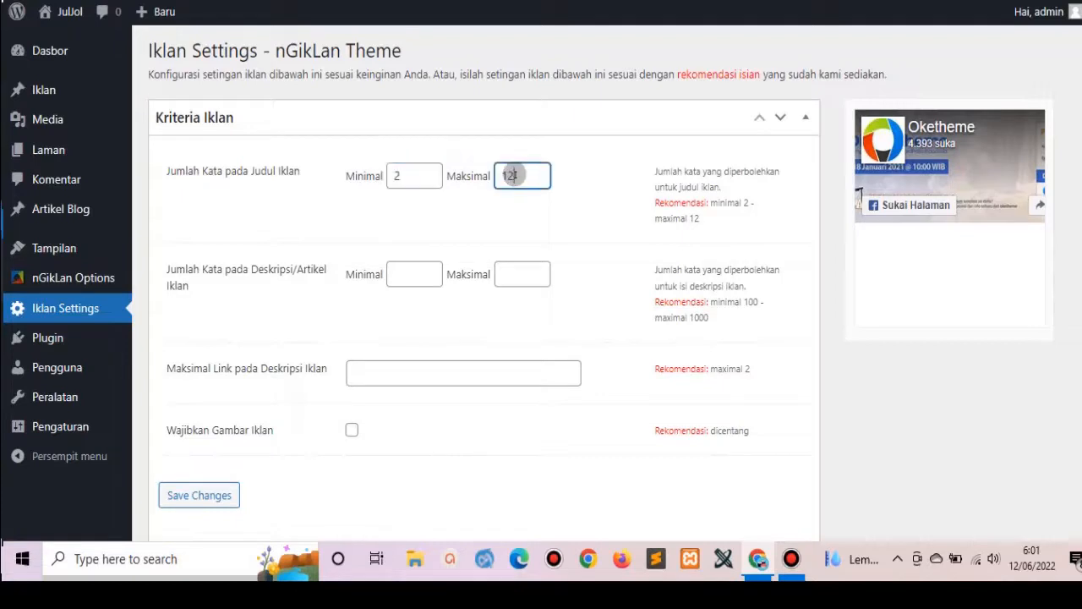
{"action": "left_click", "coordinate": [397, 267]}
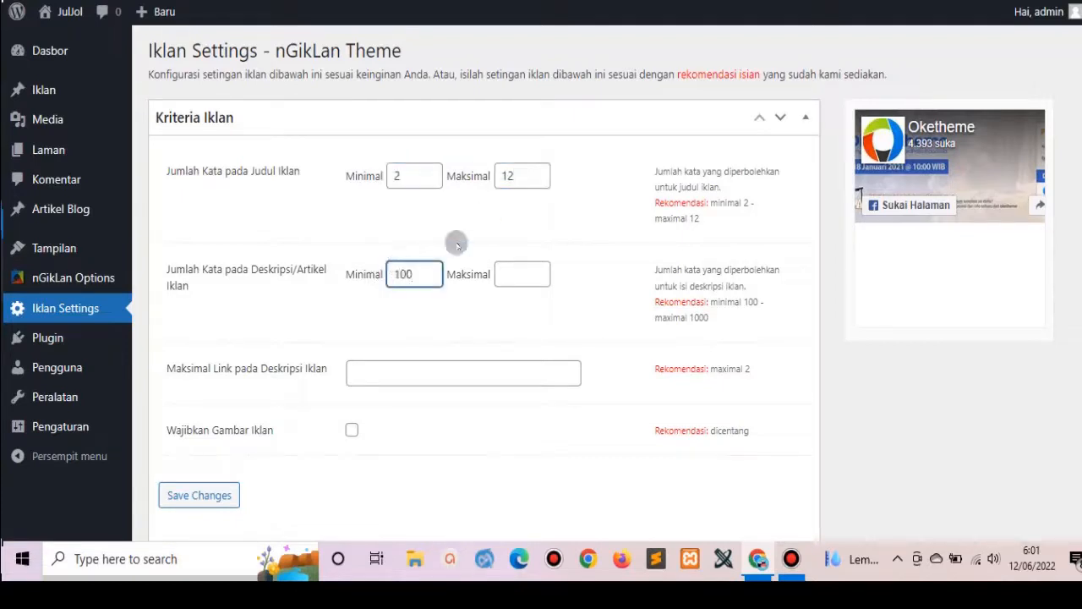
{"action": "left_click", "coordinate": [523, 271]}
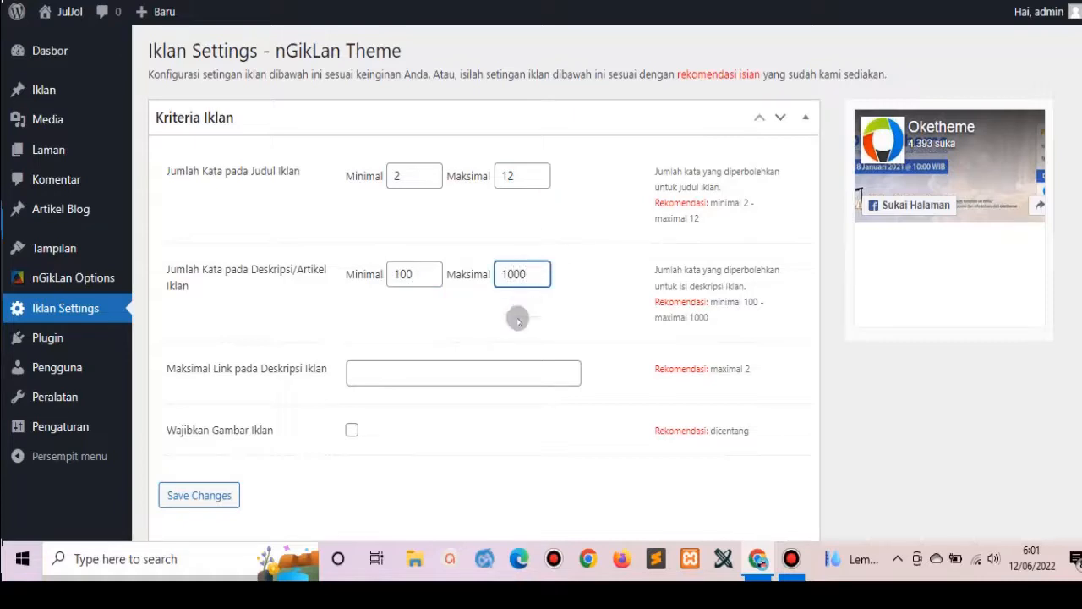
{"action": "left_click", "coordinate": [468, 369]}
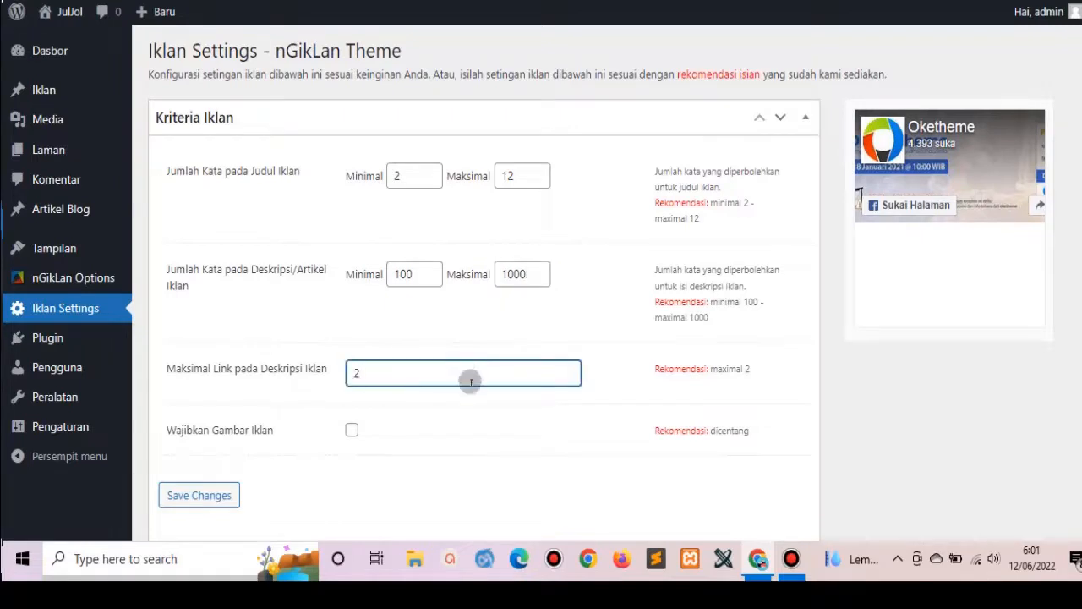
{"action": "left_click", "coordinate": [351, 430]}
{"action": "left_click", "coordinate": [203, 494]}
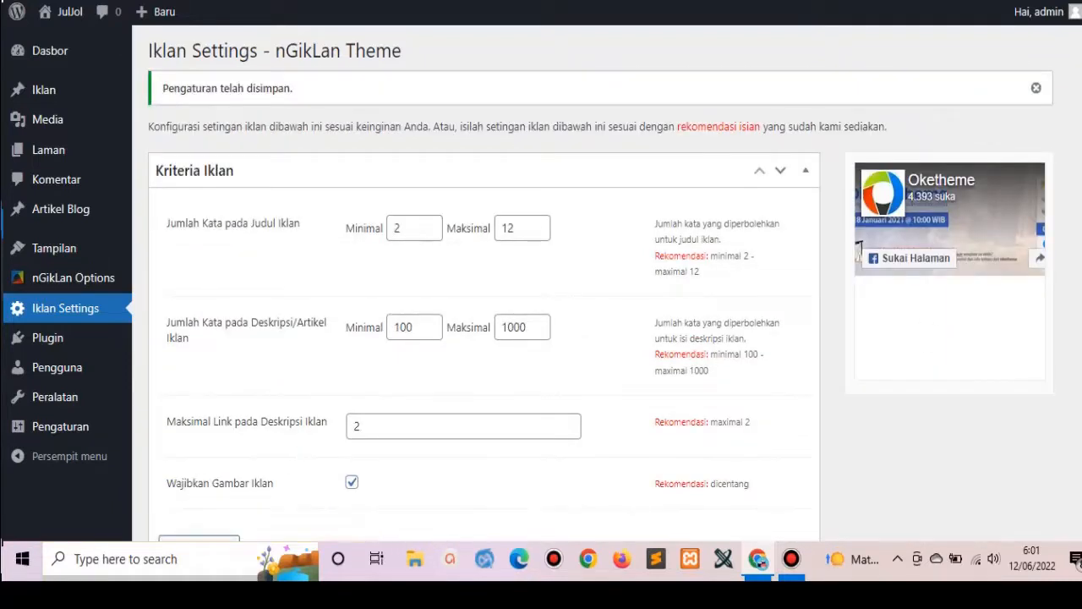
Set ad moderation to Tanpa Moderasi and save it.
{"action": "scroll", "coordinate": [858, 250], "scroll_direction": "down", "scroll_amount": 6}
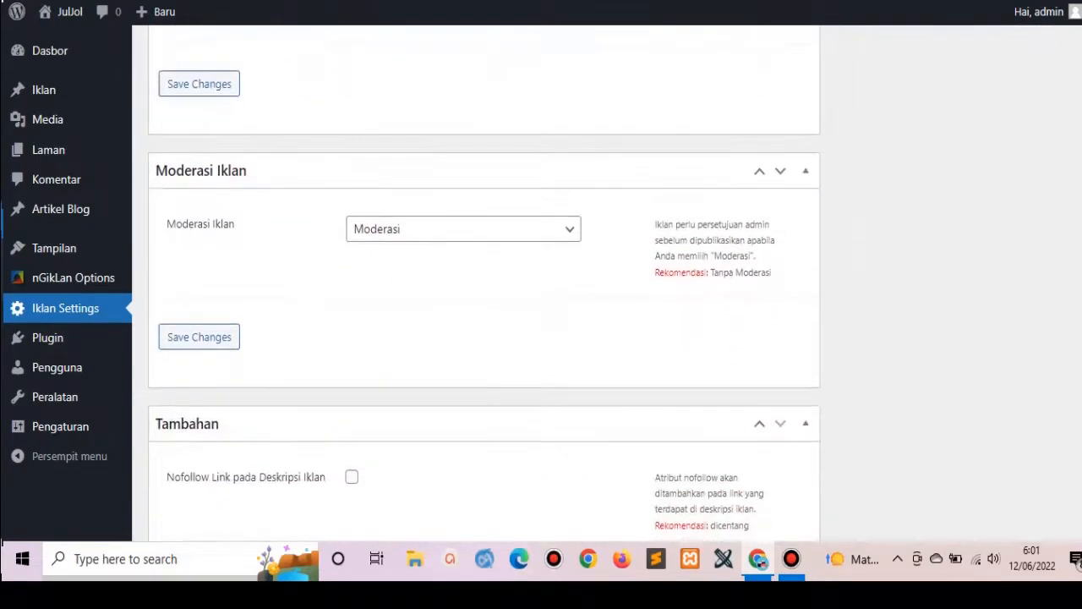
{"action": "left_click", "coordinate": [562, 231]}
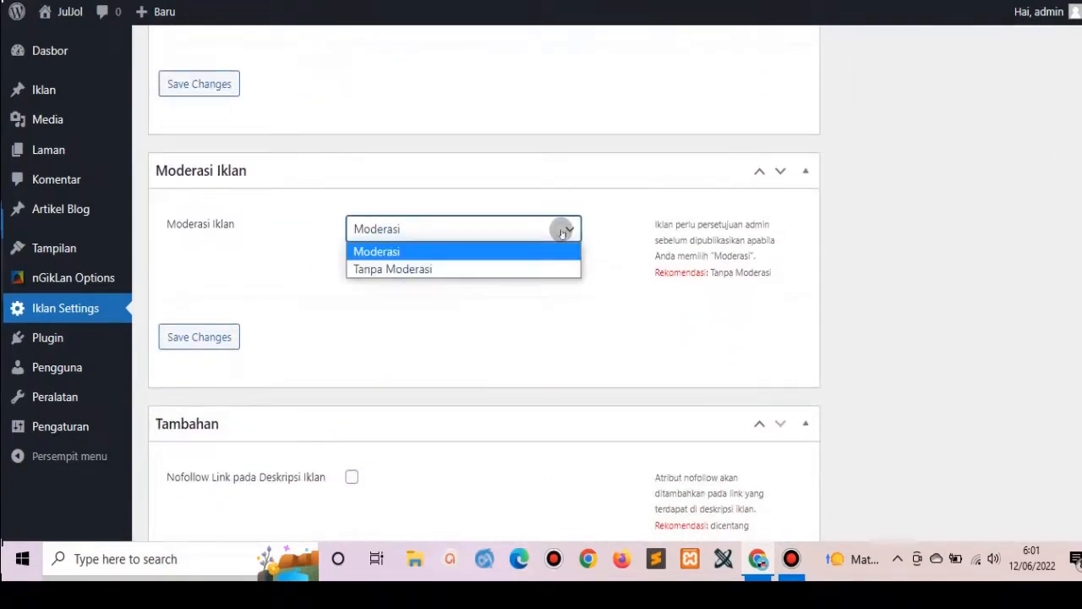
{"action": "left_click", "coordinate": [448, 269]}
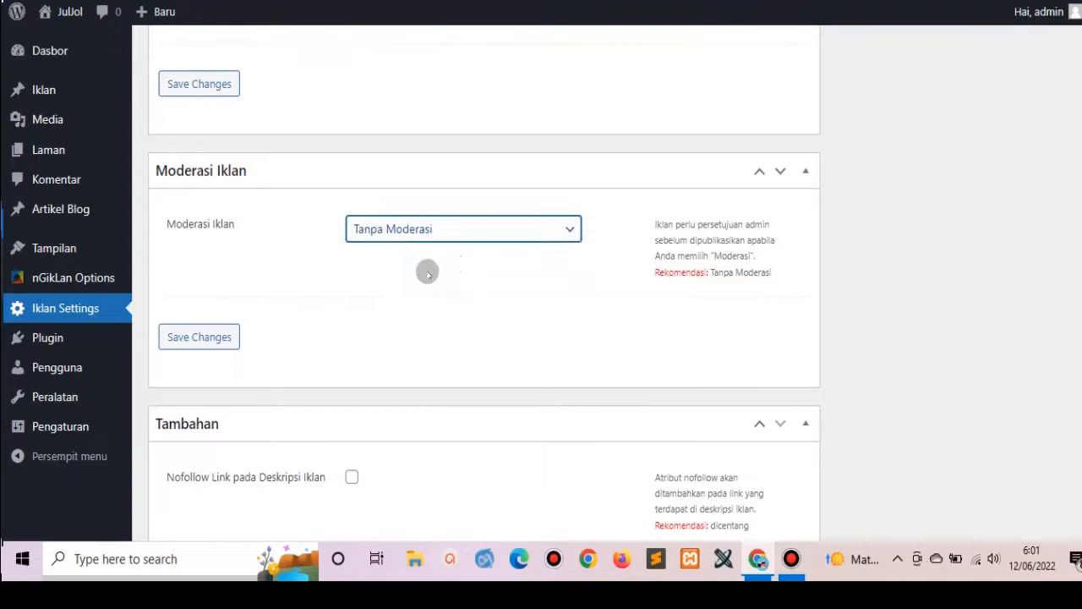
{"action": "left_click", "coordinate": [216, 337]}
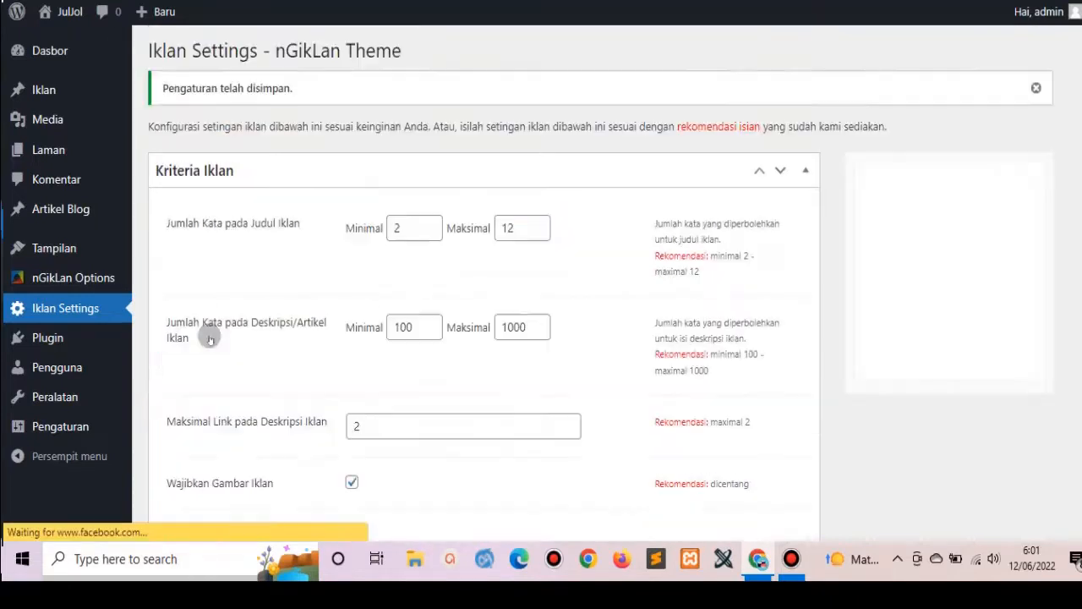
Make ad description links nofollow, show 10 ads per page, and save.
{"action": "scroll", "coordinate": [484, 284], "scroll_direction": "down", "scroll_amount": 7}
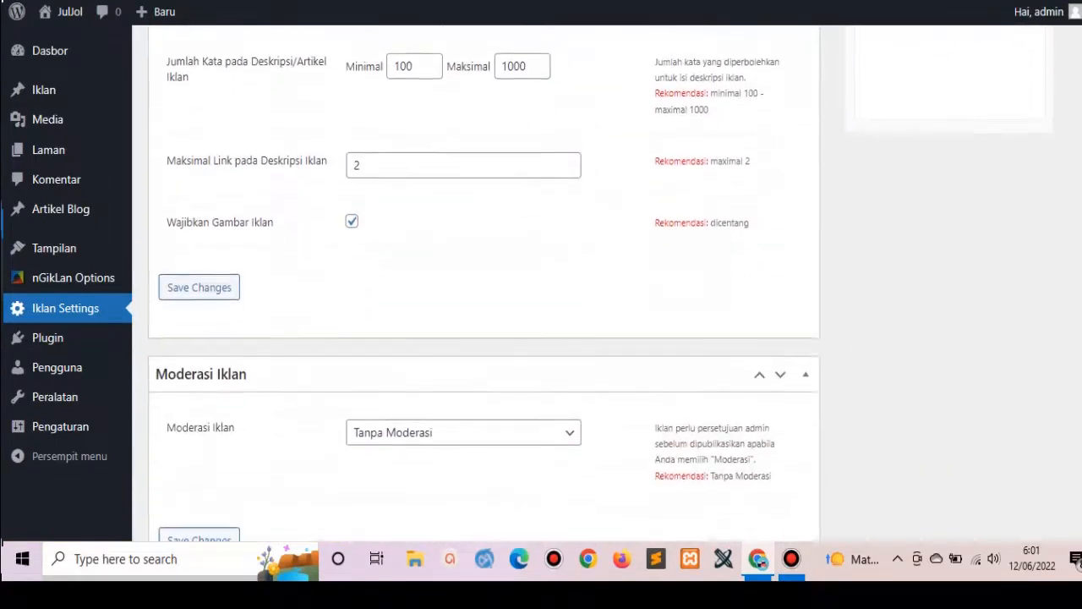
{"action": "scroll", "coordinate": [484, 284], "scroll_direction": "down", "scroll_amount": 1}
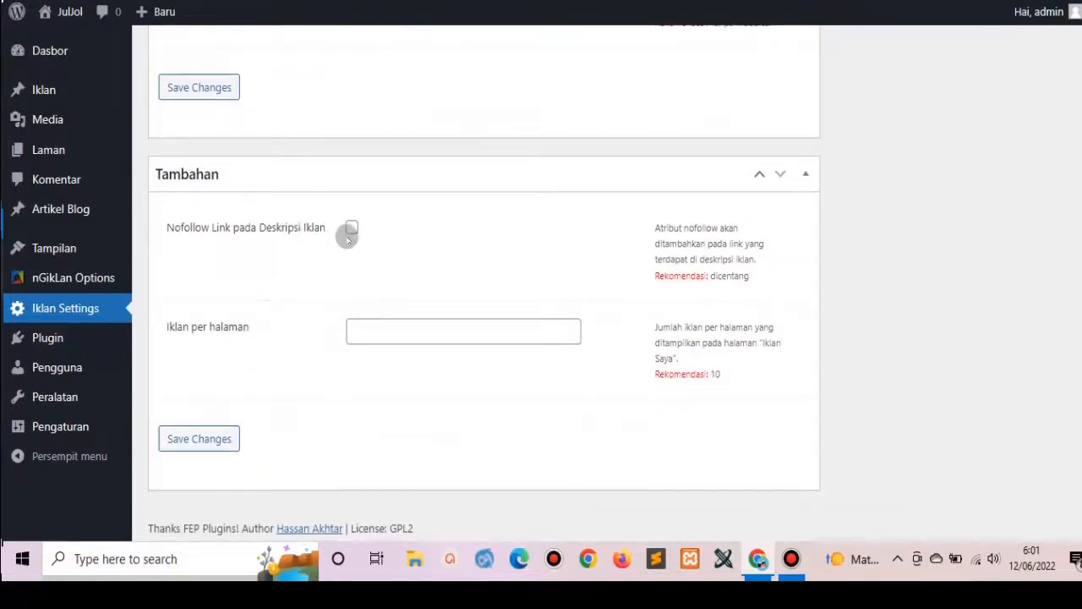
{"action": "left_click", "coordinate": [350, 228]}
{"action": "left_click", "coordinate": [378, 329]}
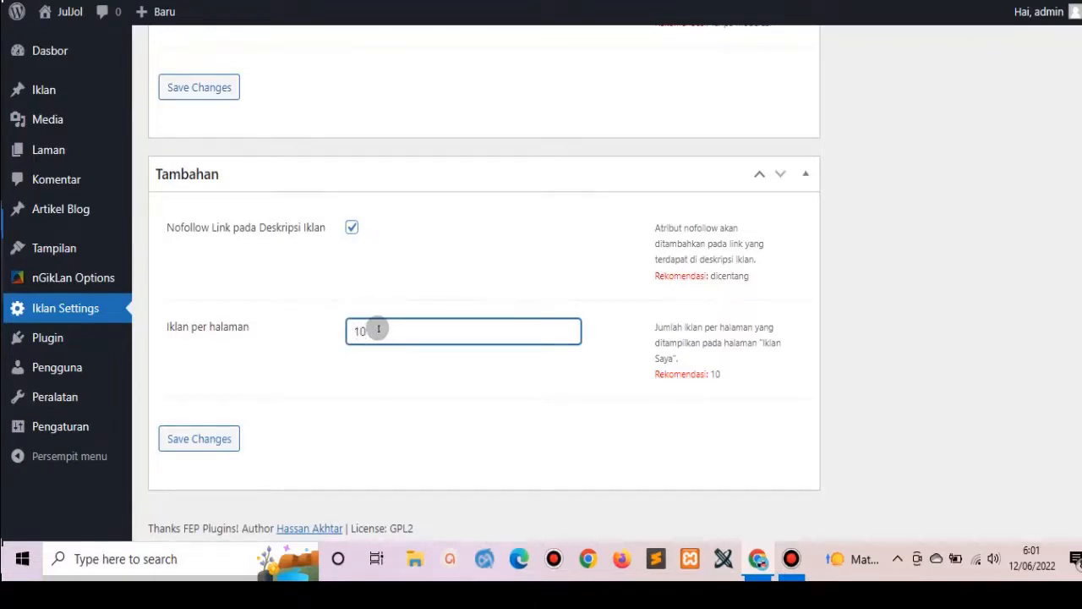
{"action": "left_click", "coordinate": [203, 439]}
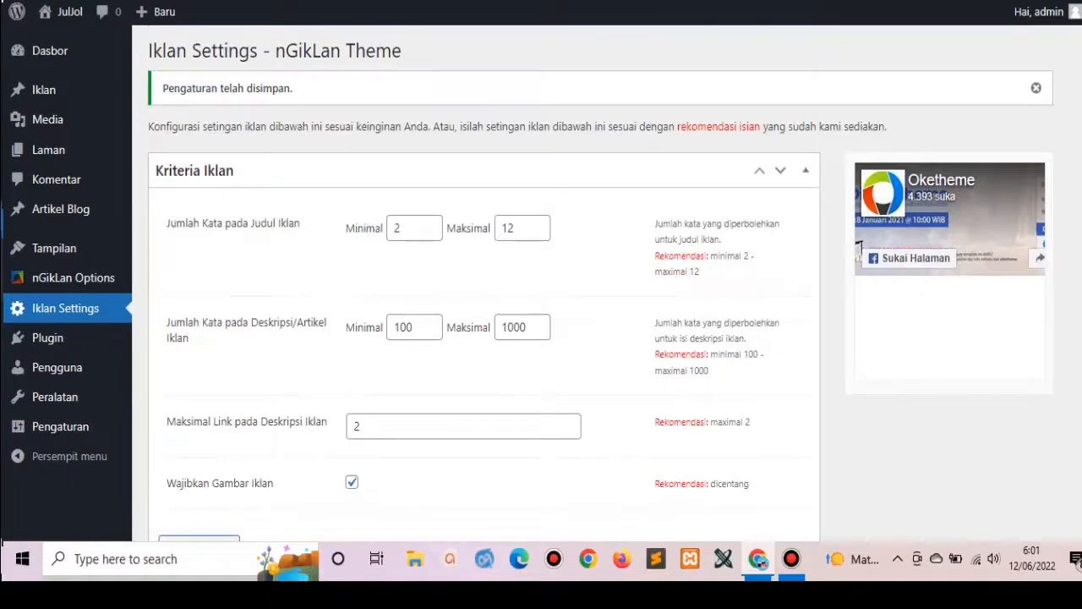
{"action": "scroll", "coordinate": [484, 279], "scroll_direction": "down", "scroll_amount": 8}
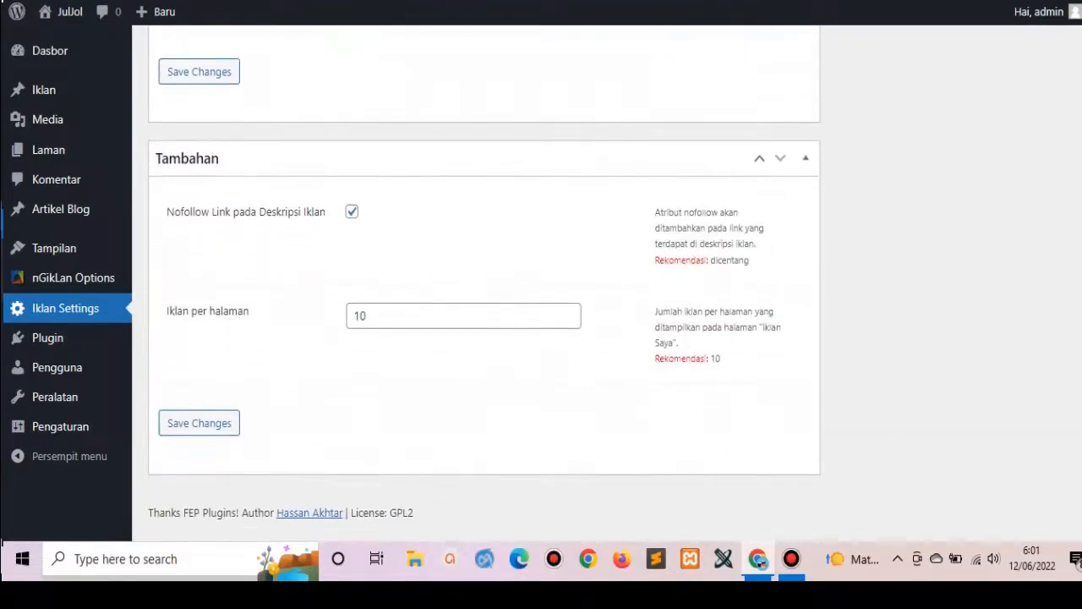
{"action": "scroll", "coordinate": [858, 251], "scroll_direction": "up", "scroll_amount": 10}
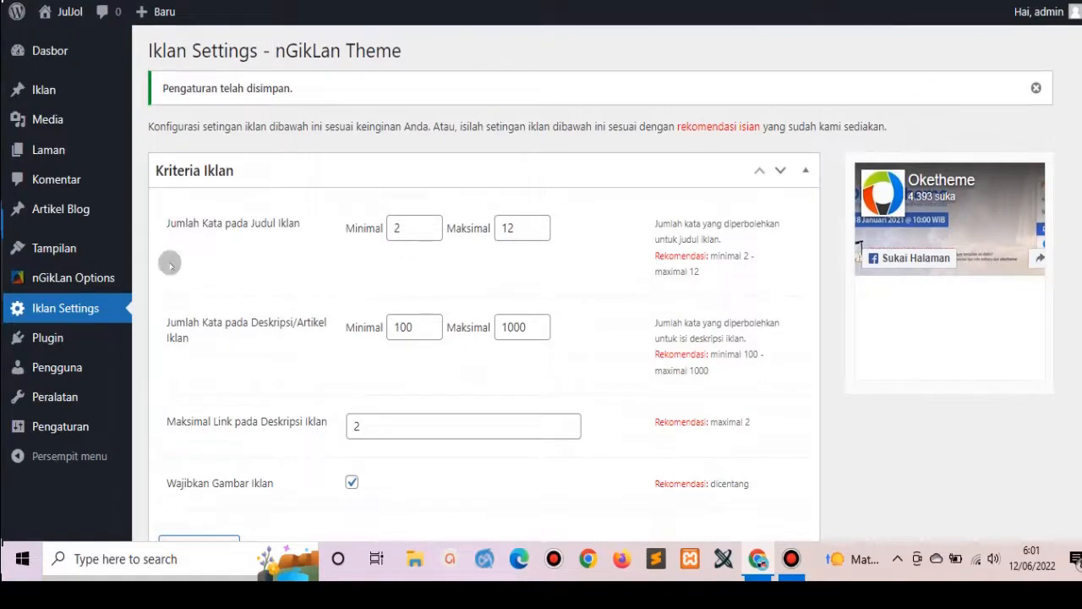
{"action": "mouse_move", "coordinate": [100, 283]}
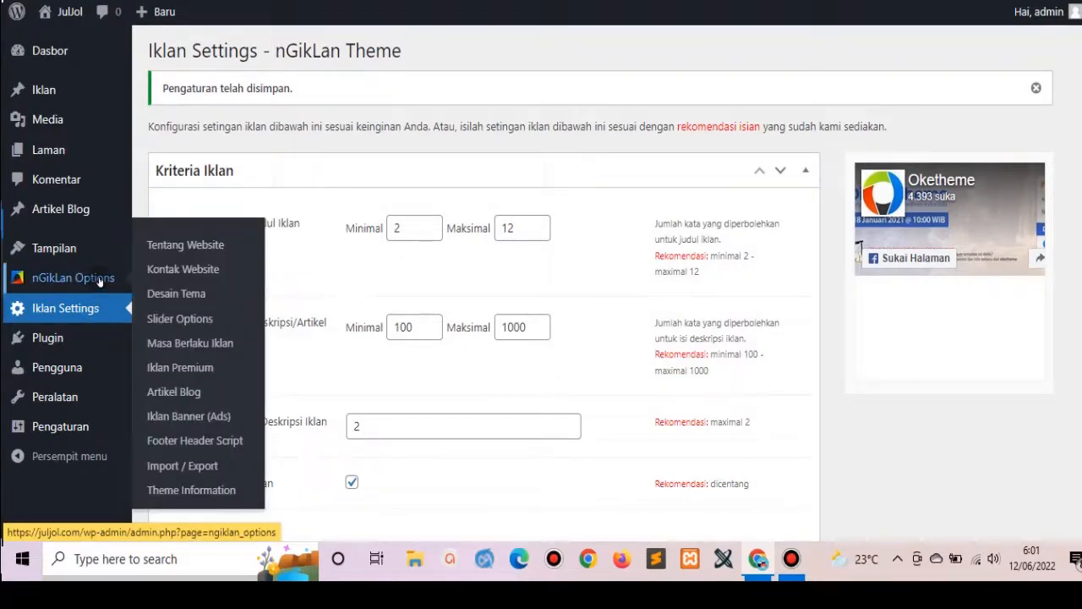
{"action": "mouse_move", "coordinate": [103, 340]}
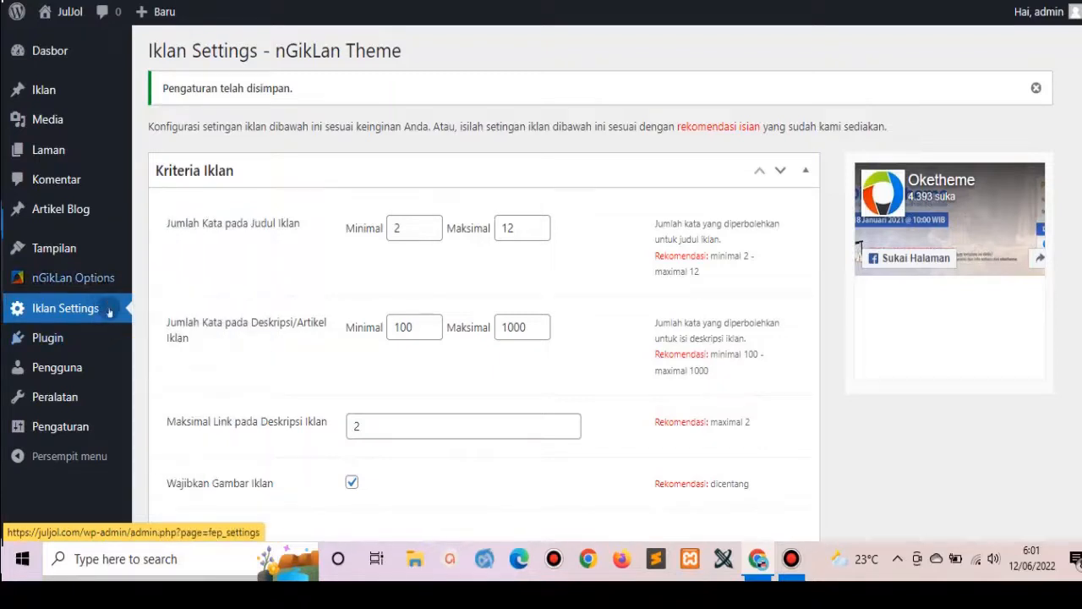
{"action": "mouse_move", "coordinate": [74, 408]}
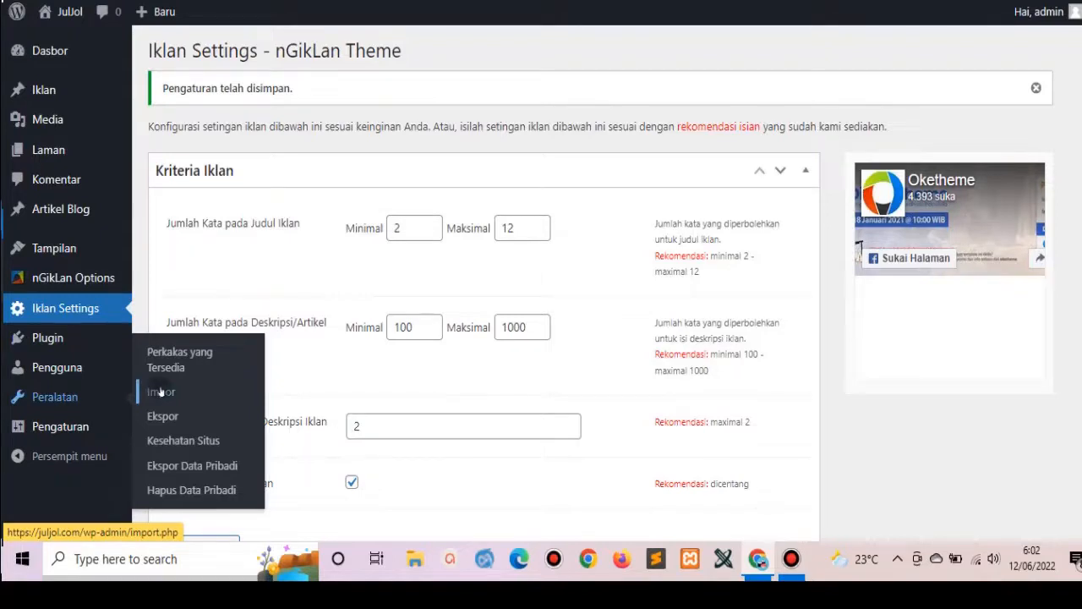
Install and run the WordPress importer from Tools > Import, then bring up its file chooser.
{"action": "left_click", "coordinate": [160, 392]}
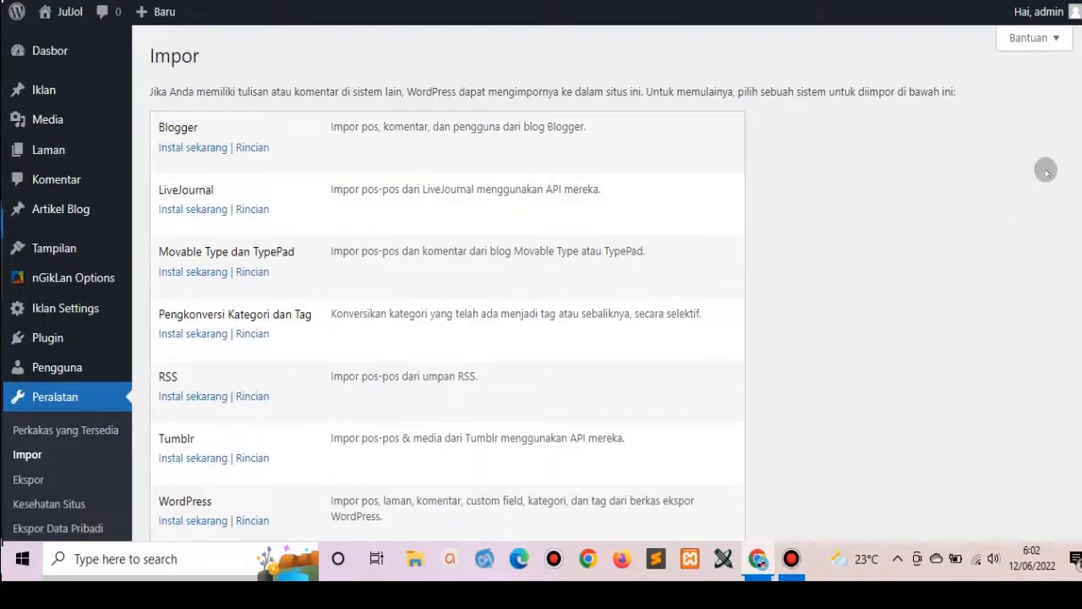
{"action": "scroll", "coordinate": [686, 288], "scroll_direction": "down", "scroll_amount": 2}
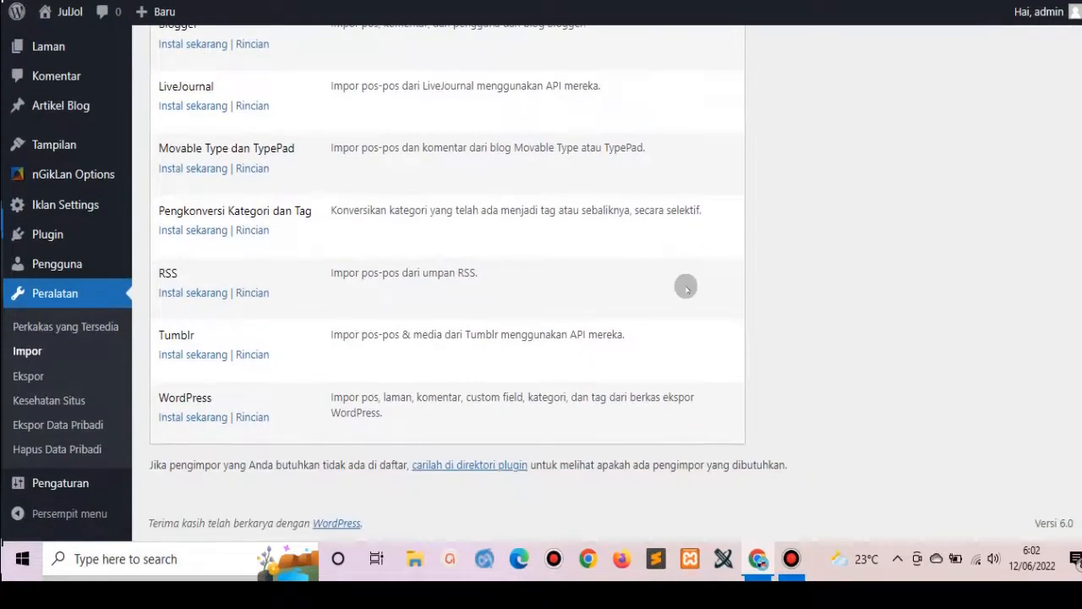
{"action": "left_click", "coordinate": [187, 417]}
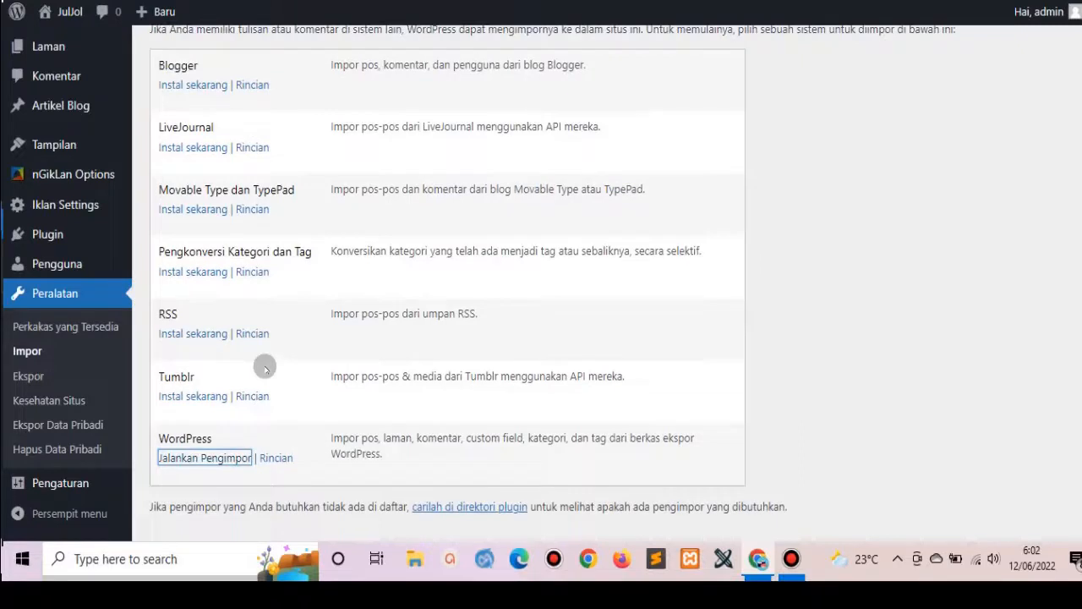
{"action": "left_click", "coordinate": [212, 456]}
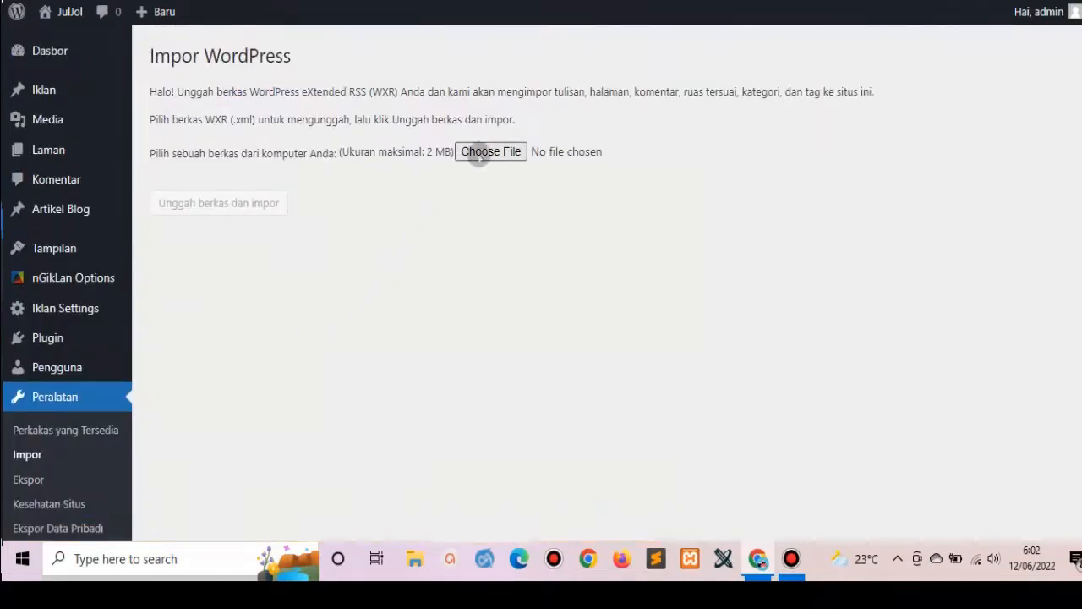
{"action": "left_click", "coordinate": [482, 153]}
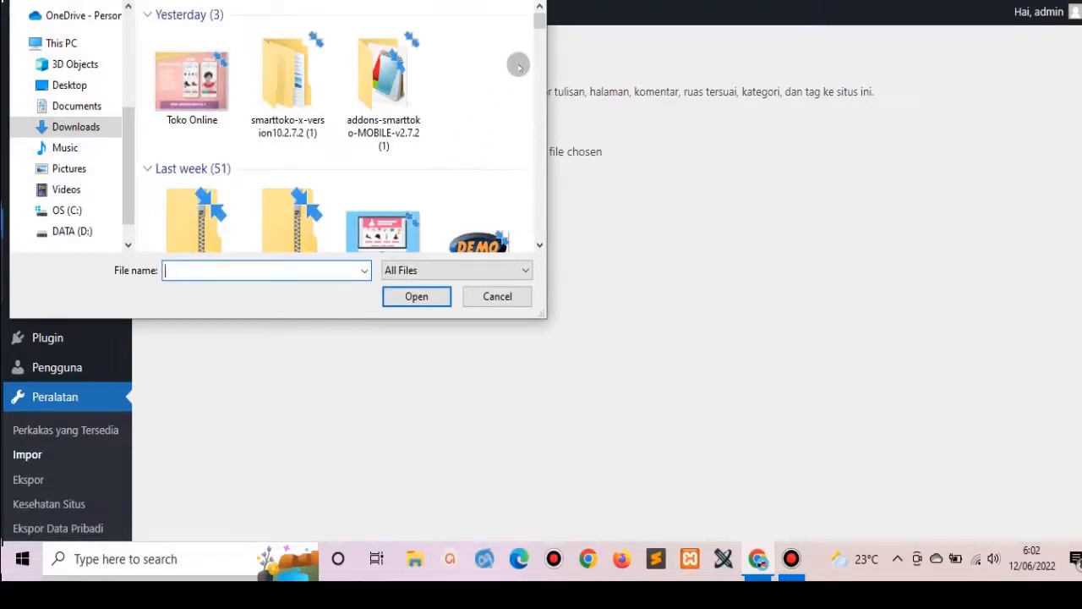
Choose ngiklan-dummy-content.xml from its Downloads folder and upload it for import.
{"action": "left_click_drag", "start_coordinate": [540, 24], "coordinate": [545, 87]}
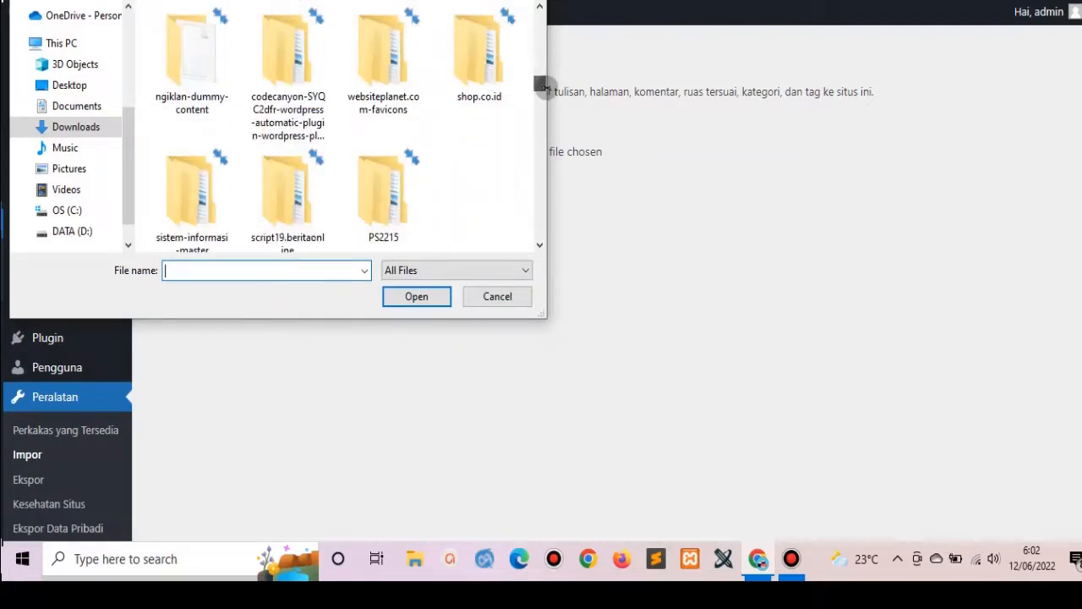
{"action": "double_click", "coordinate": [205, 65]}
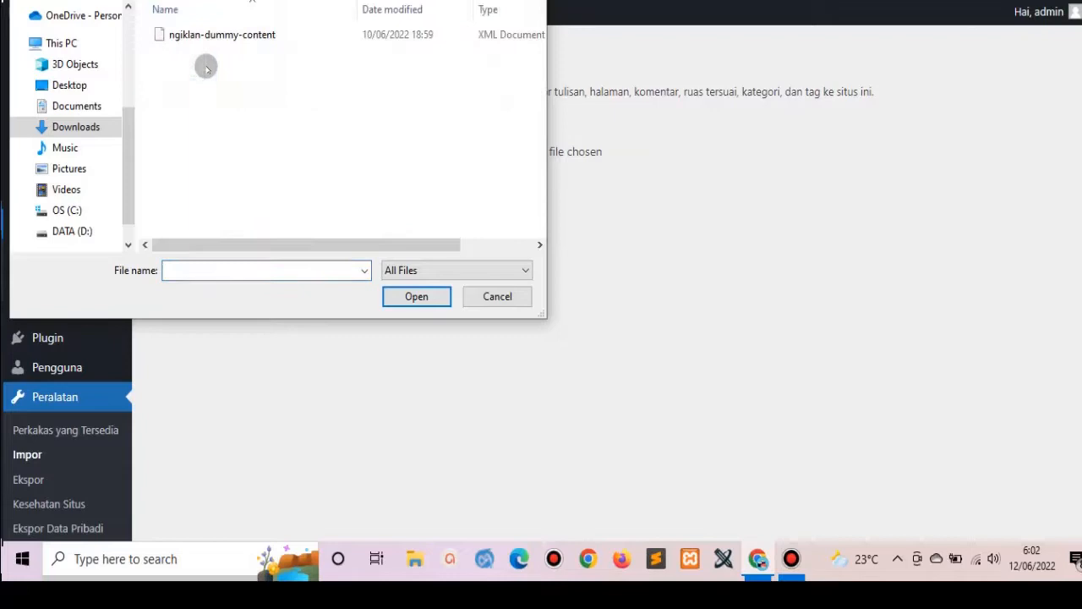
{"action": "left_click", "coordinate": [244, 28]}
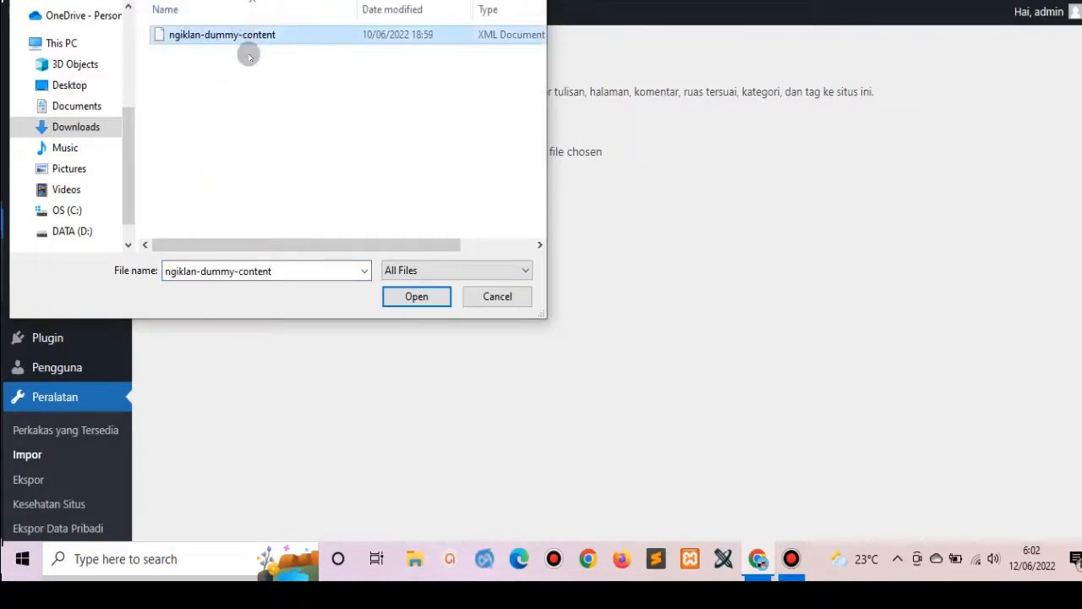
{"action": "left_click", "coordinate": [417, 297]}
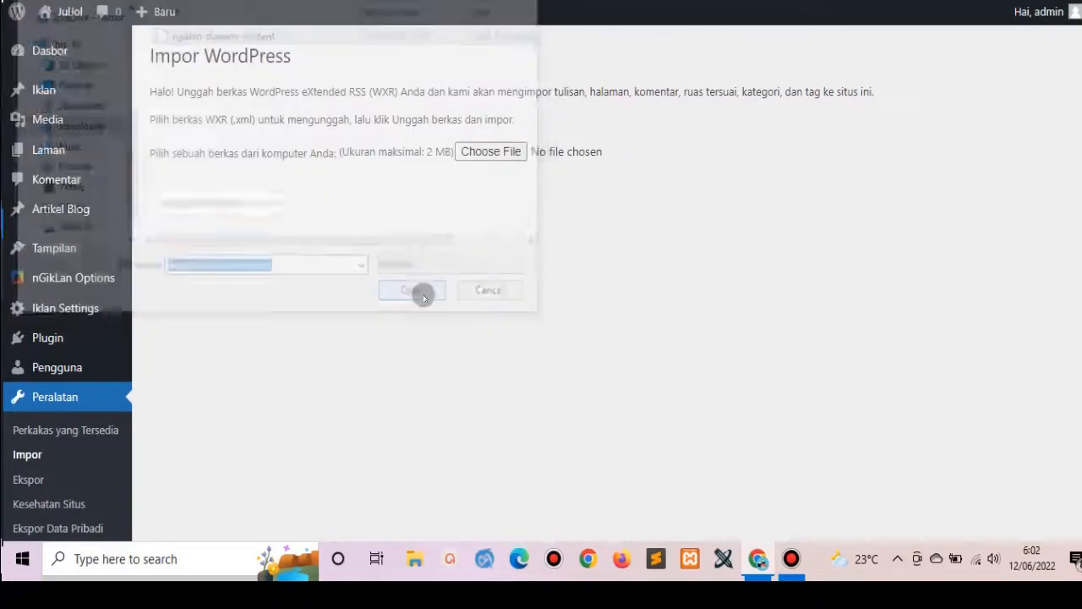
{"action": "left_click", "coordinate": [258, 207]}
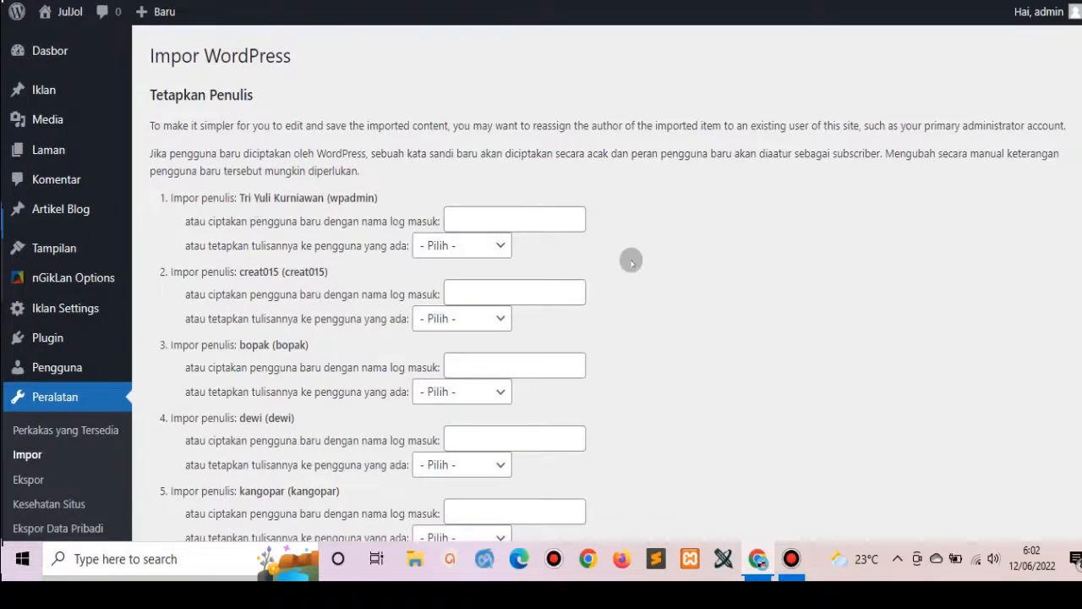
Tick 'Unduh dan impor lampiran berkas' and submit the dummy-content import.
{"action": "scroll", "coordinate": [541, 287], "scroll_direction": "down", "scroll_amount": 13}
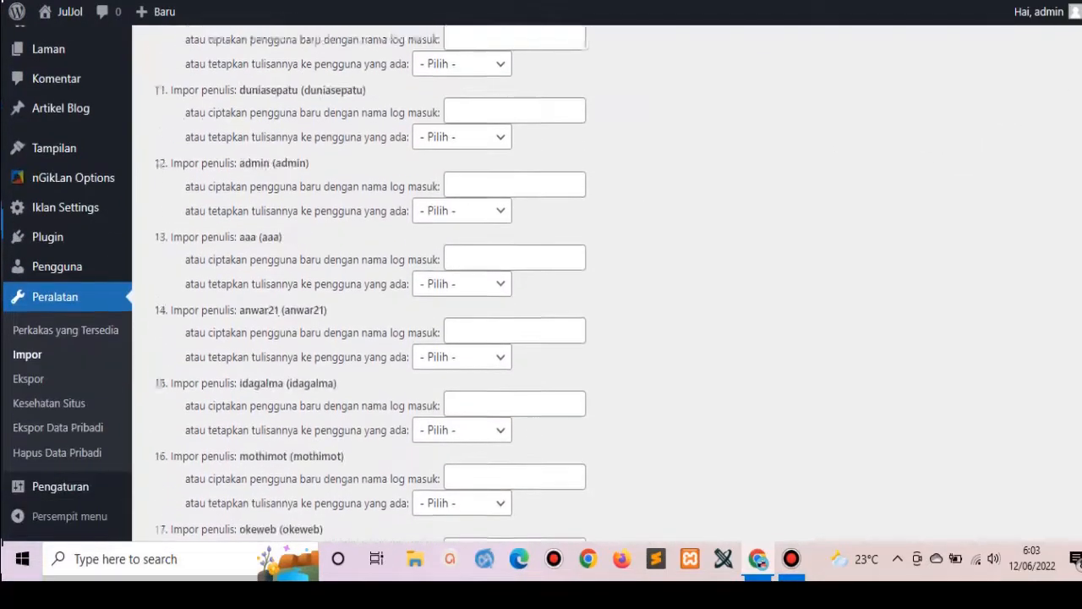
{"action": "scroll", "coordinate": [541, 287], "scroll_direction": "down", "scroll_amount": 3}
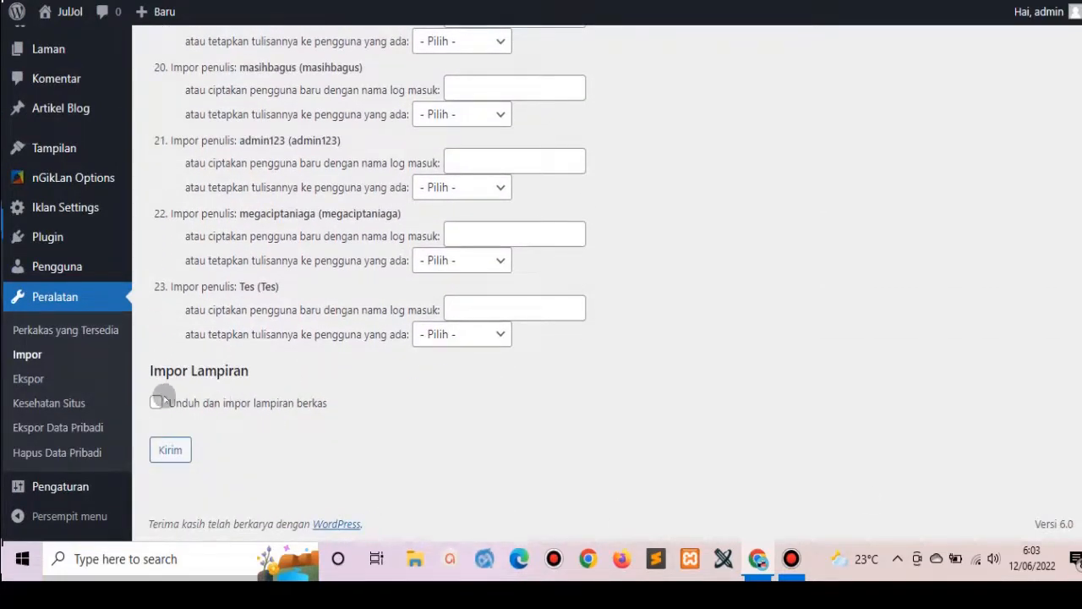
{"action": "left_click", "coordinate": [155, 402]}
{"action": "left_click", "coordinate": [171, 451]}
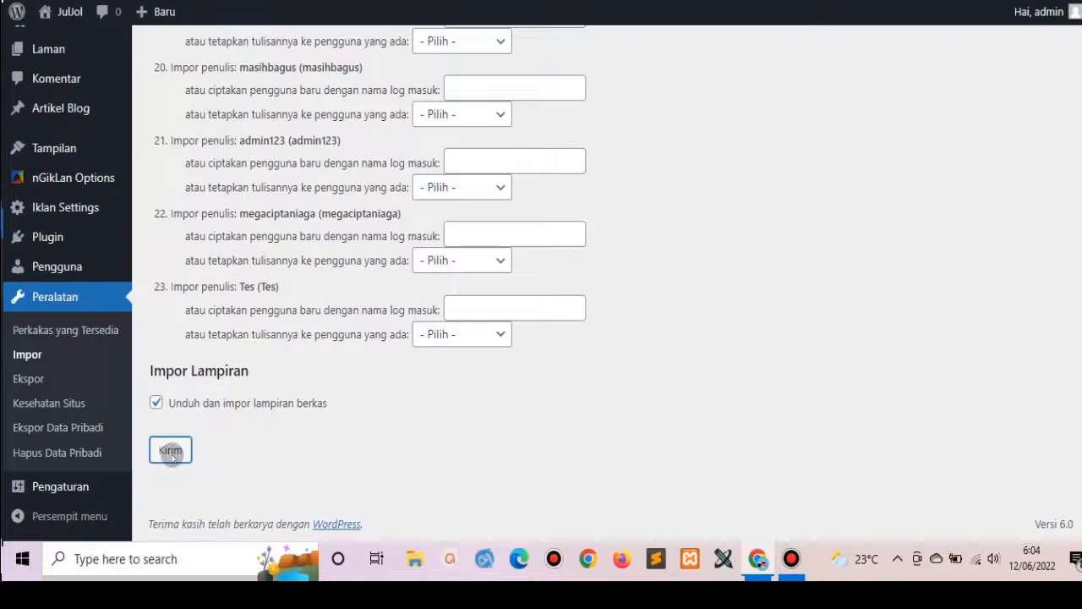
{"action": "left_click", "coordinate": [171, 451]}
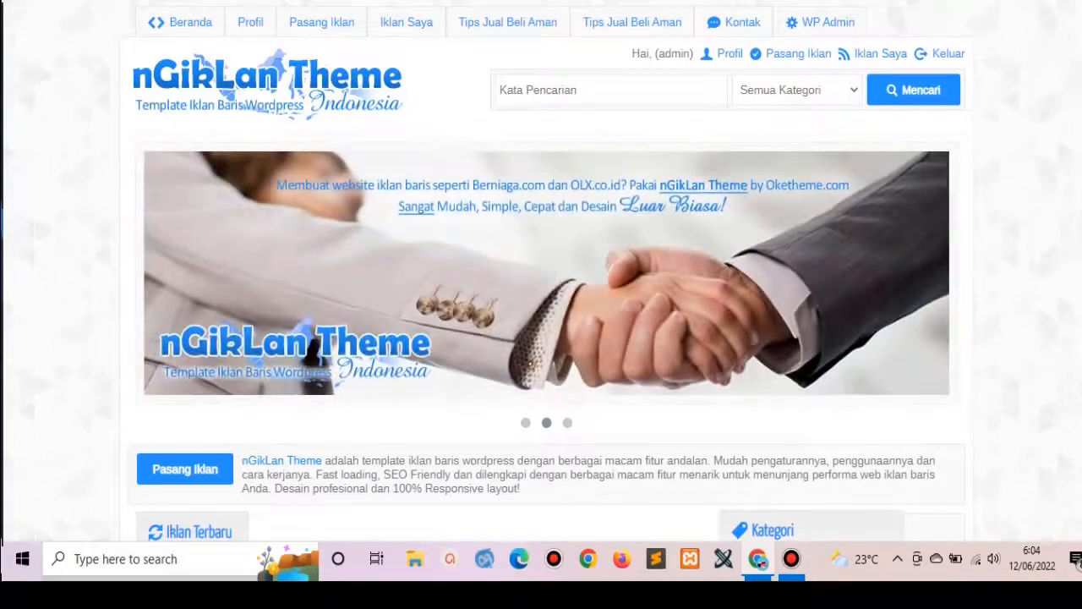
{"action": "scroll", "coordinate": [541, 296], "scroll_direction": "down", "scroll_amount": 5}
{"action": "scroll", "coordinate": [541, 270], "scroll_direction": "down", "scroll_amount": 12}
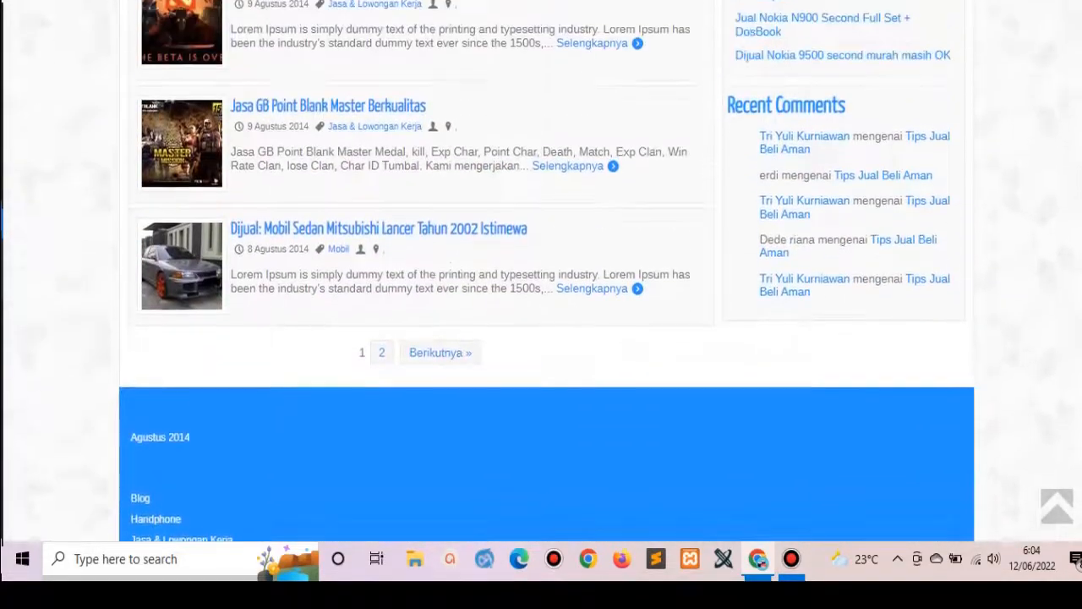
{"action": "scroll", "coordinate": [541, 271], "scroll_direction": "up", "scroll_amount": 20}
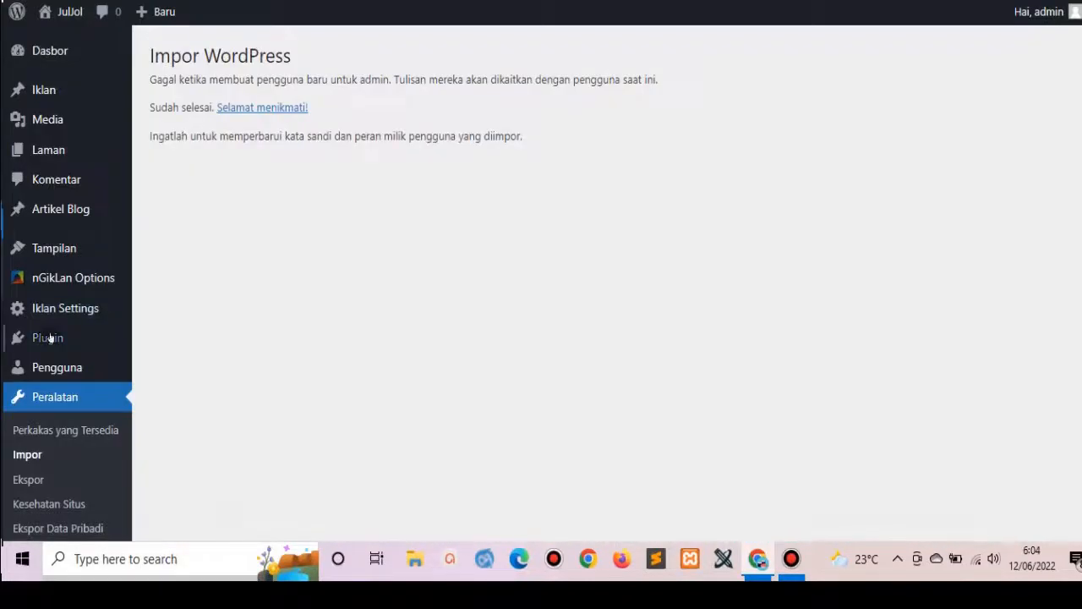
In Tentang Website, change the site name from nGikLan.com to JulJol.com.
{"action": "mouse_move", "coordinate": [88, 280]}
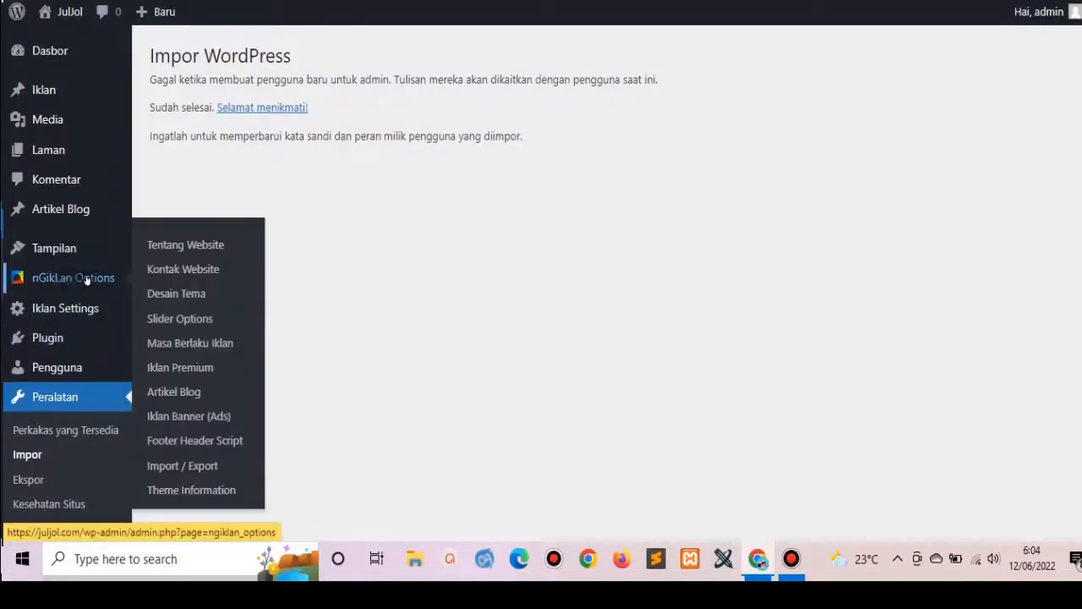
{"action": "left_click", "coordinate": [186, 246]}
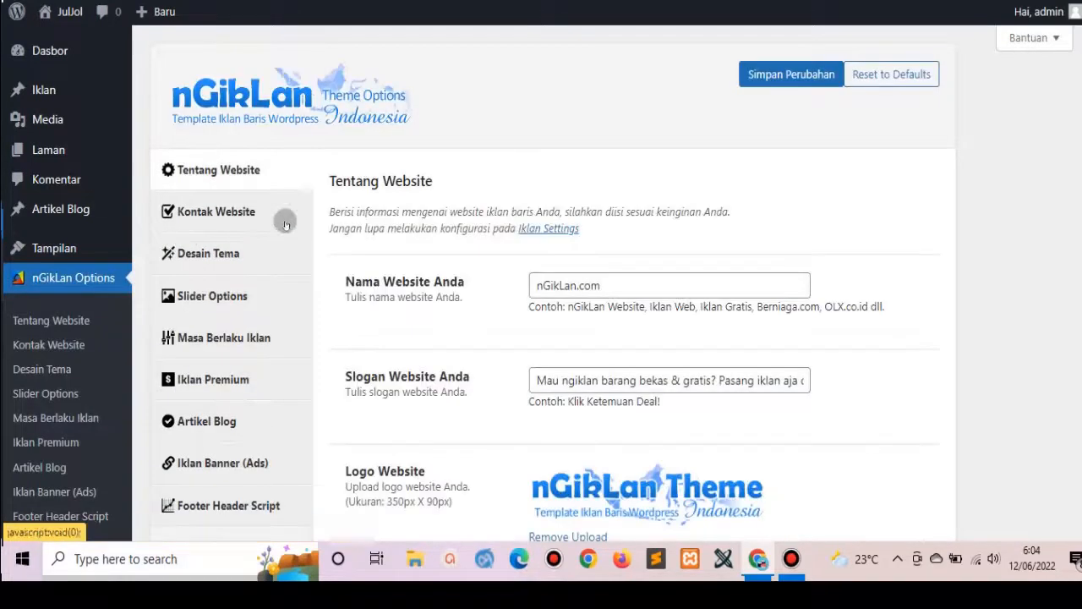
{"action": "double_click", "coordinate": [607, 285]}
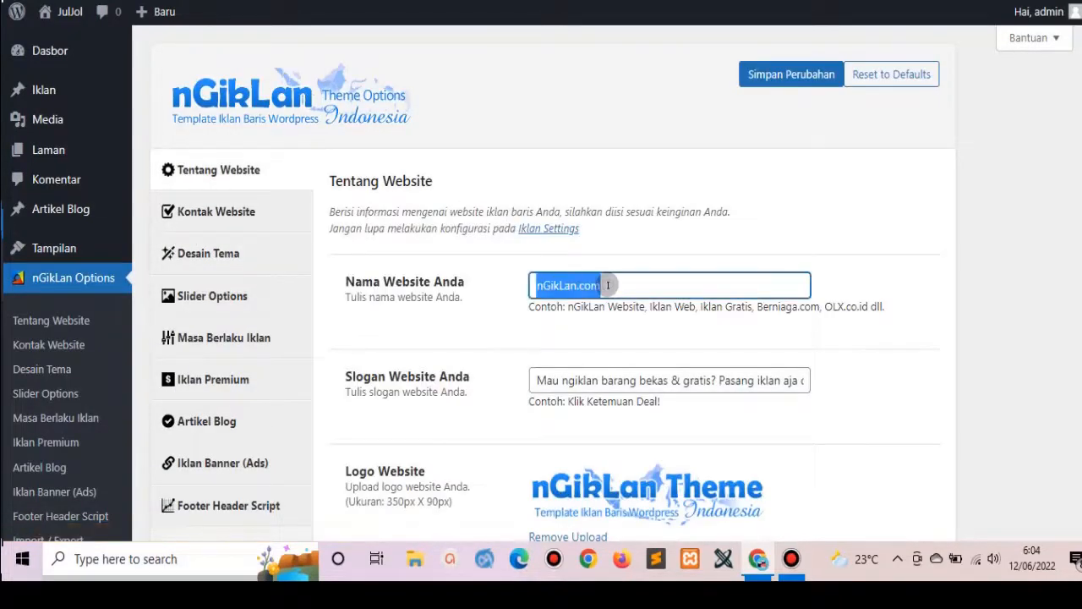
{"action": "key", "text": "BackSpace"}
{"action": "type", "text": "Jul"}
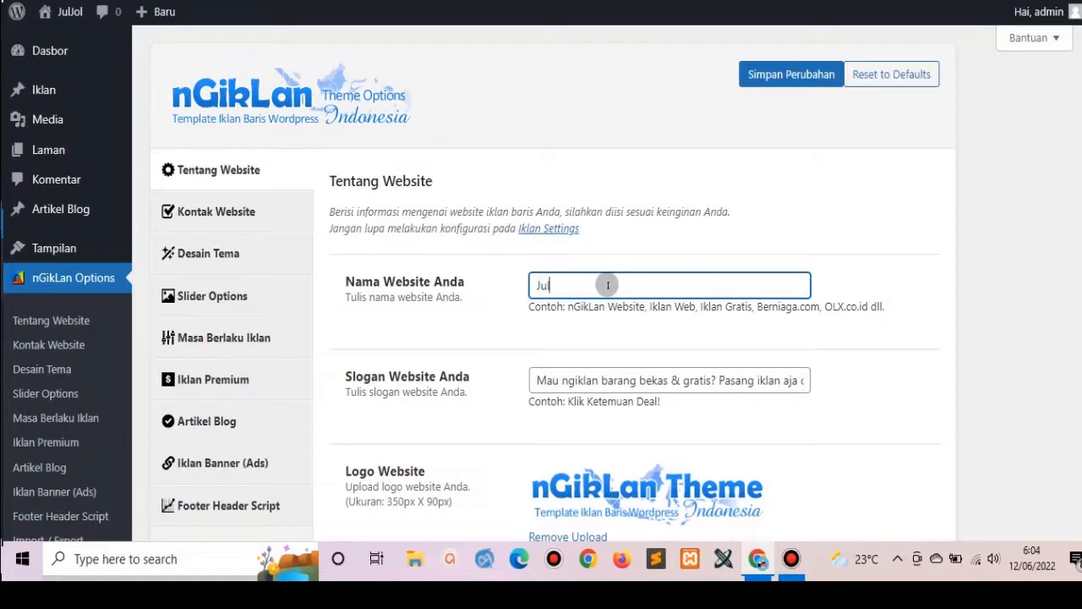
{"action": "type", "text": "Jol.com"}
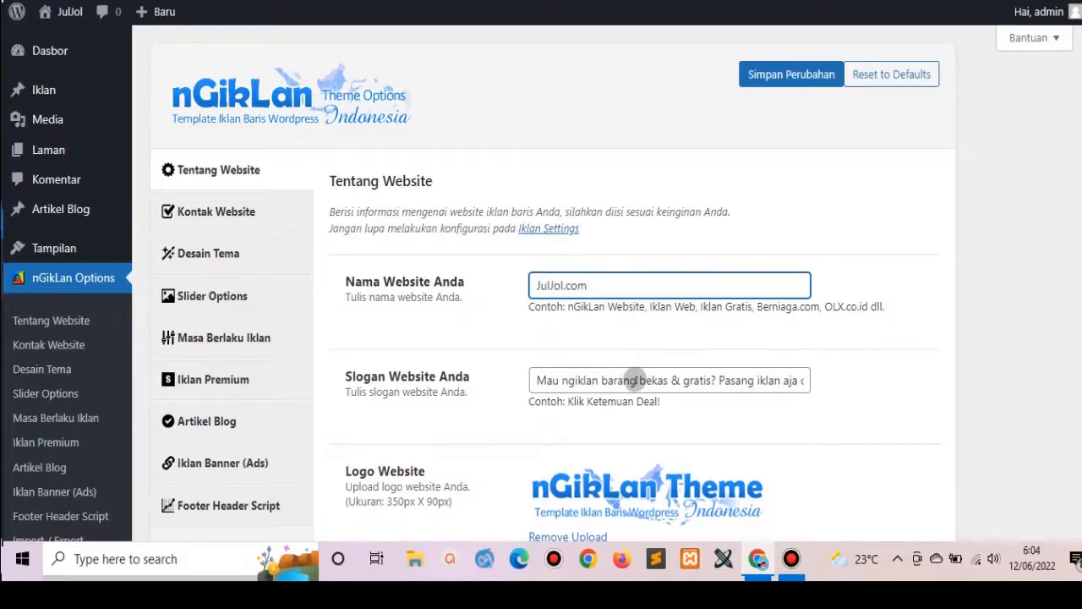
Replace the slogan with 'Iklan Baris Gratis Tayang Selamanya' and remove the default logo.
{"action": "triple_click", "coordinate": [634, 381]}
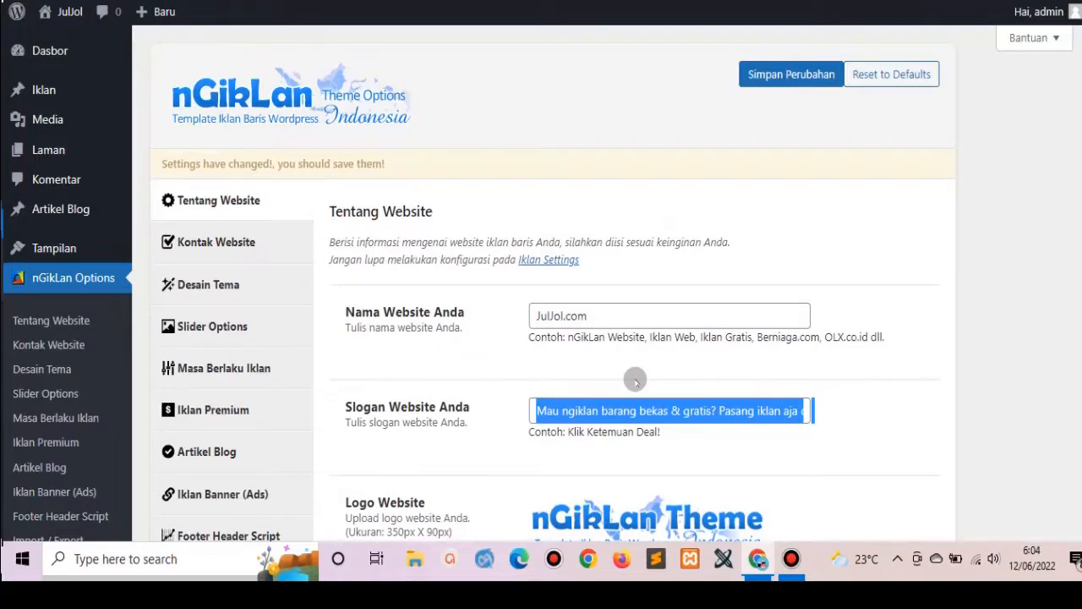
{"action": "scroll", "coordinate": [635, 381], "scroll_direction": "down", "scroll_amount": 5}
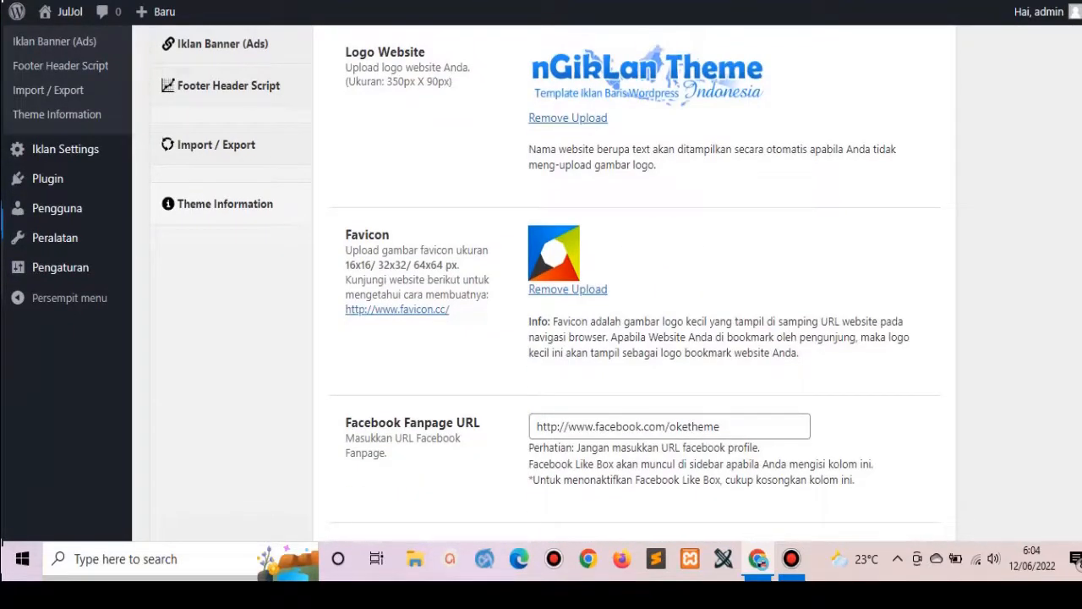
{"action": "scroll", "coordinate": [480, 285], "scroll_direction": "up", "scroll_amount": 3}
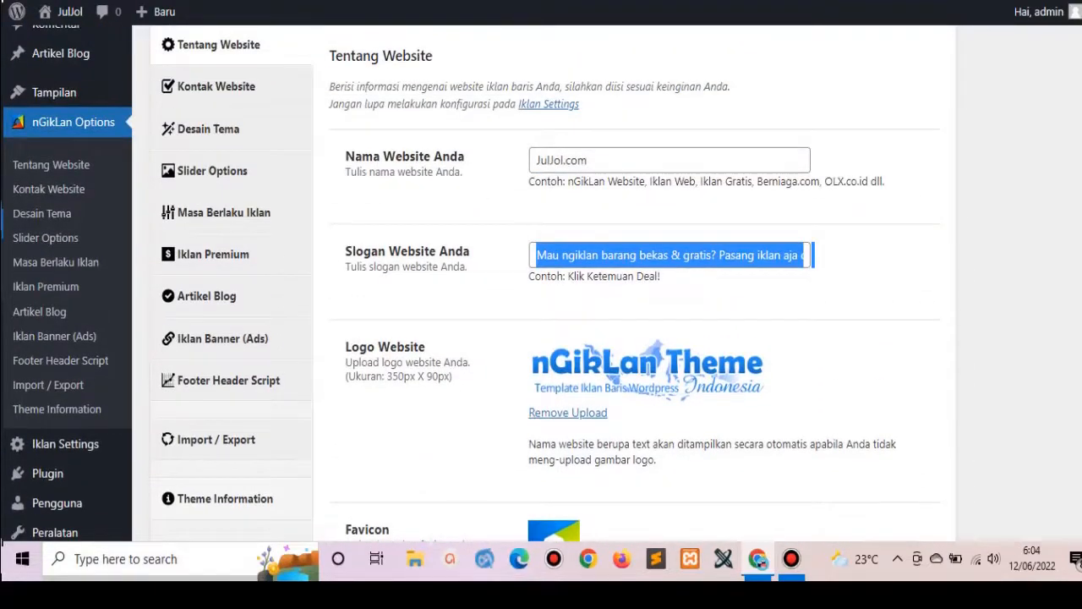
{"action": "left_click", "coordinate": [778, 251]}
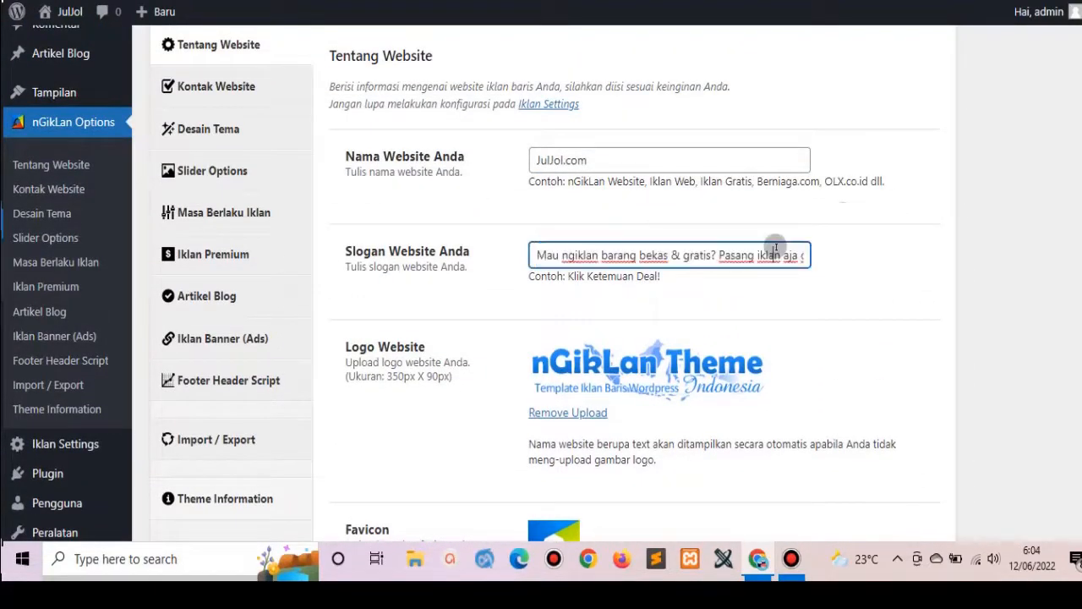
{"action": "key", "text": "ctrl+a"}
{"action": "key", "text": "BackSpace"}
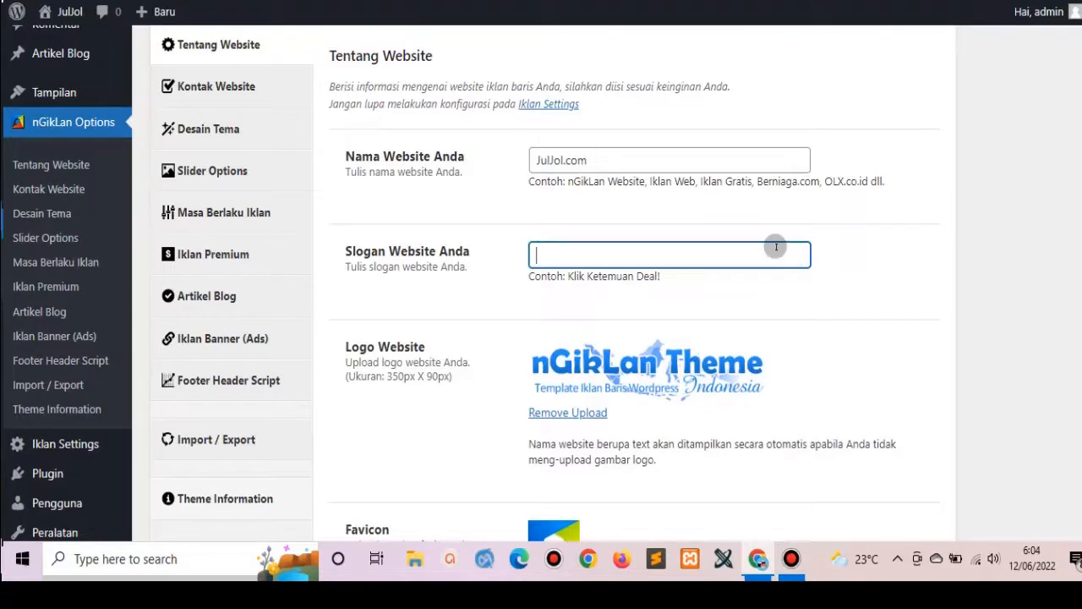
{"action": "type", "text": "Iklan Baris Gra"}
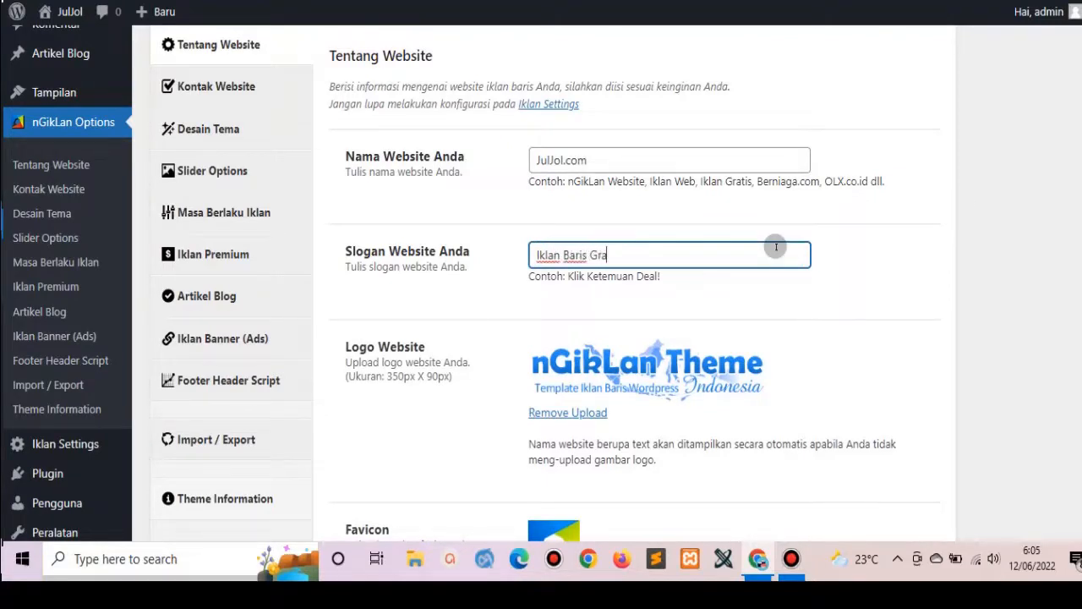
{"action": "type", "text": "tis Tayang SE"}
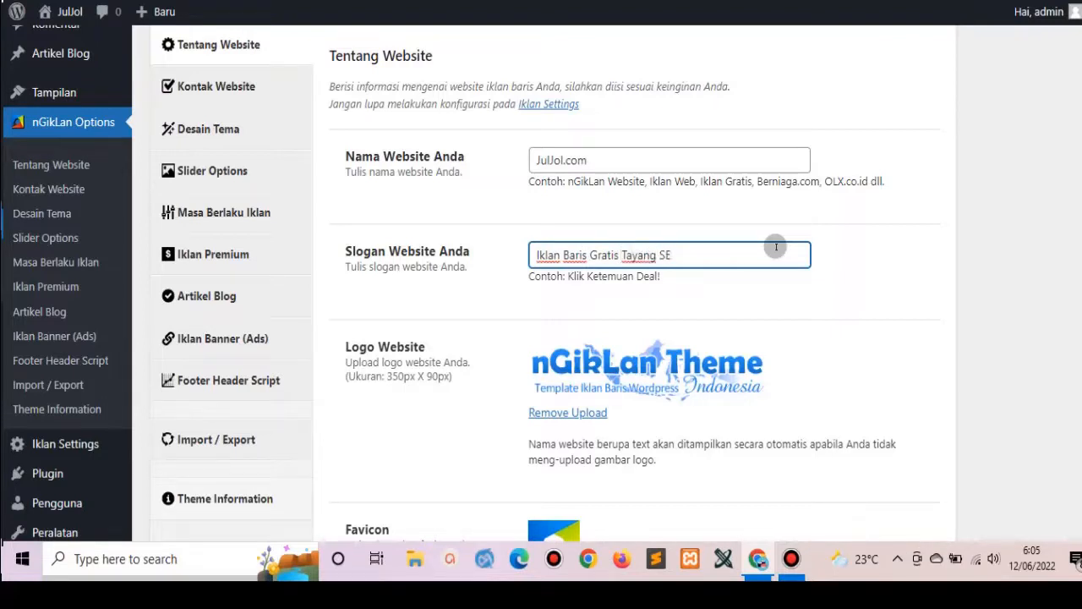
{"action": "key", "text": "BackSpace"}
{"action": "type", "text": "elamanya"}
{"action": "left_click", "coordinate": [588, 412]}
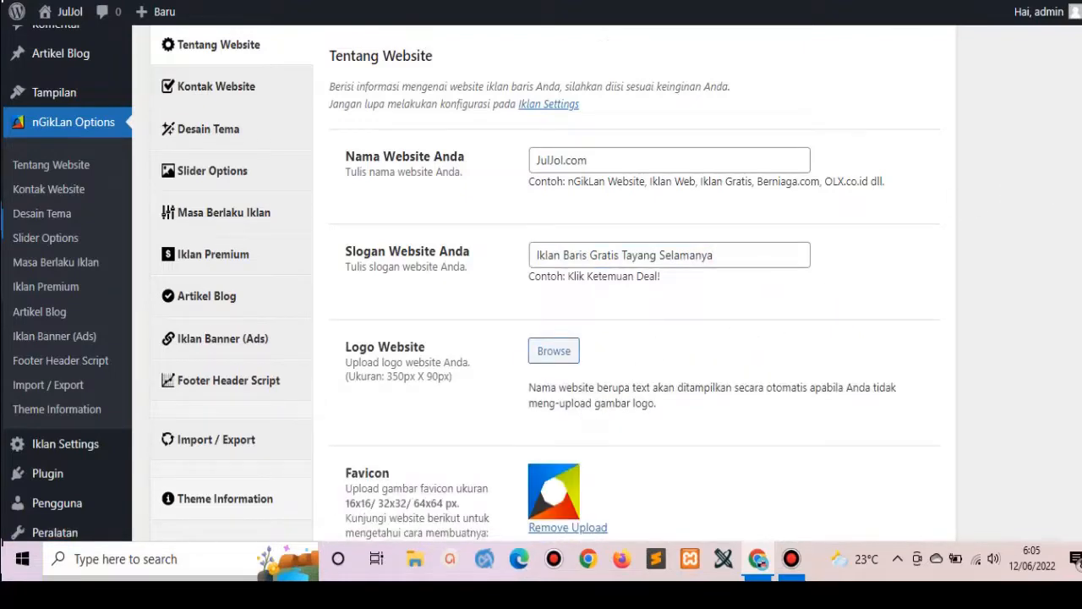
{"action": "scroll", "coordinate": [711, 283], "scroll_direction": "down", "scroll_amount": 3}
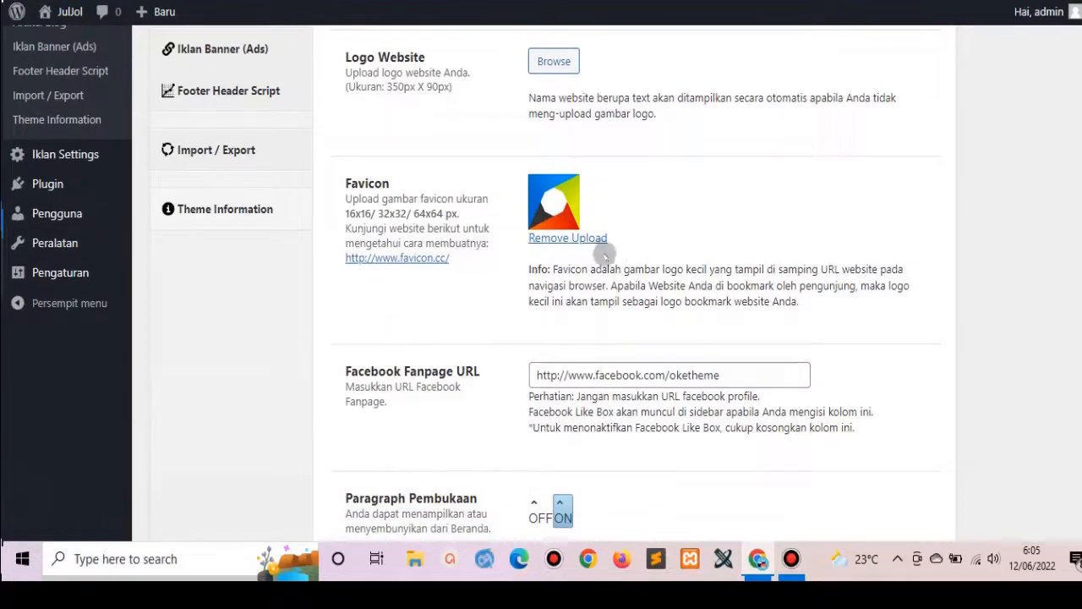
{"action": "left_click", "coordinate": [582, 239]}
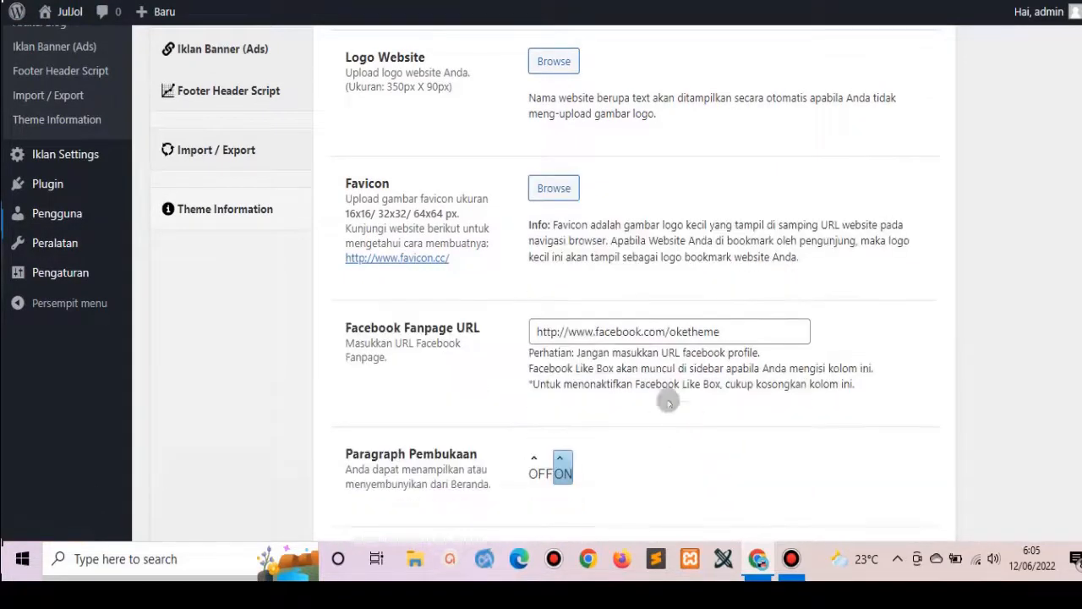
{"action": "left_click_drag", "start_coordinate": [669, 332], "coordinate": [745, 332]}
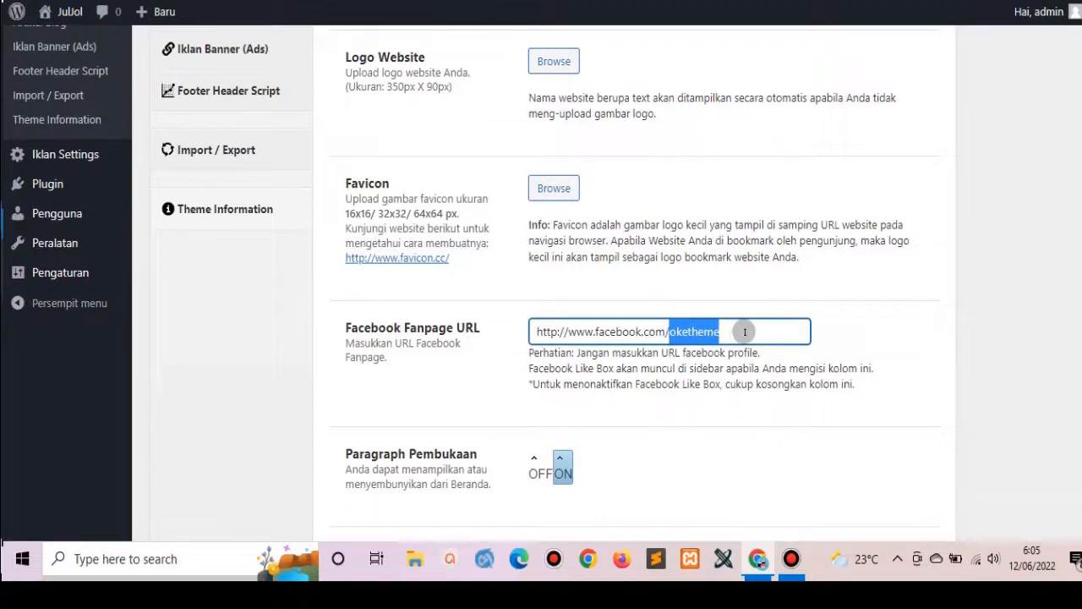
{"action": "type", "text": "layananp"}
{"action": "type", "text": "embuatweb"}
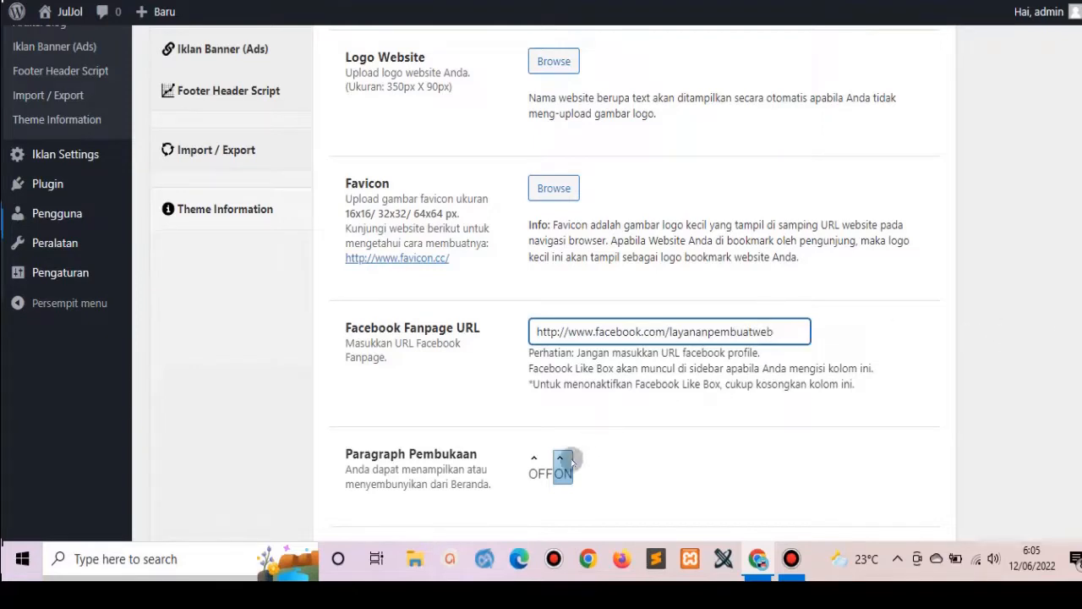
{"action": "left_click", "coordinate": [560, 461]}
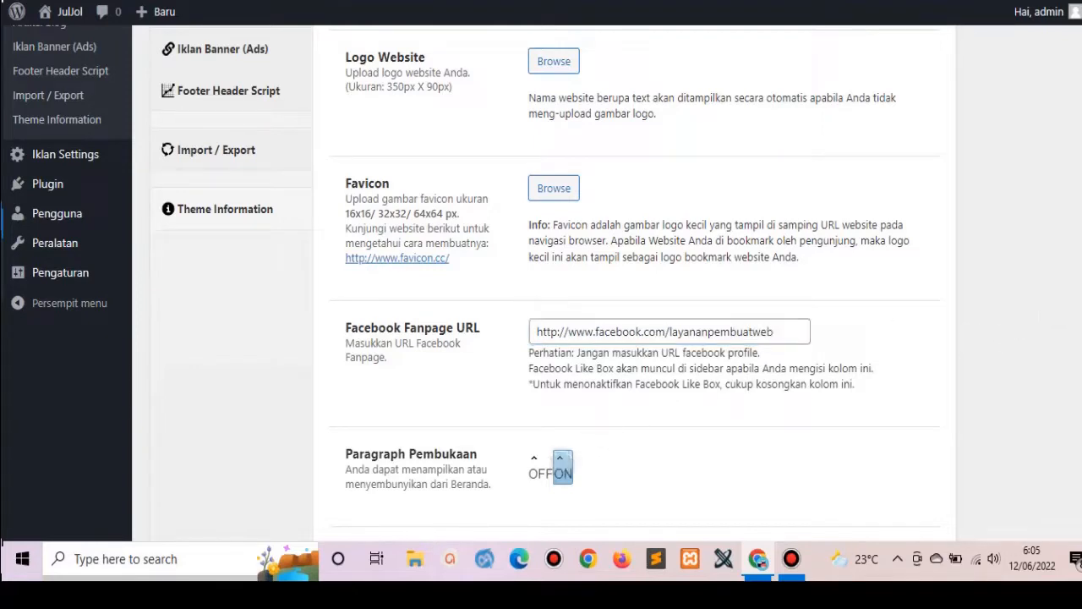
{"action": "scroll", "coordinate": [879, 337], "scroll_direction": "down", "scroll_amount": 3}
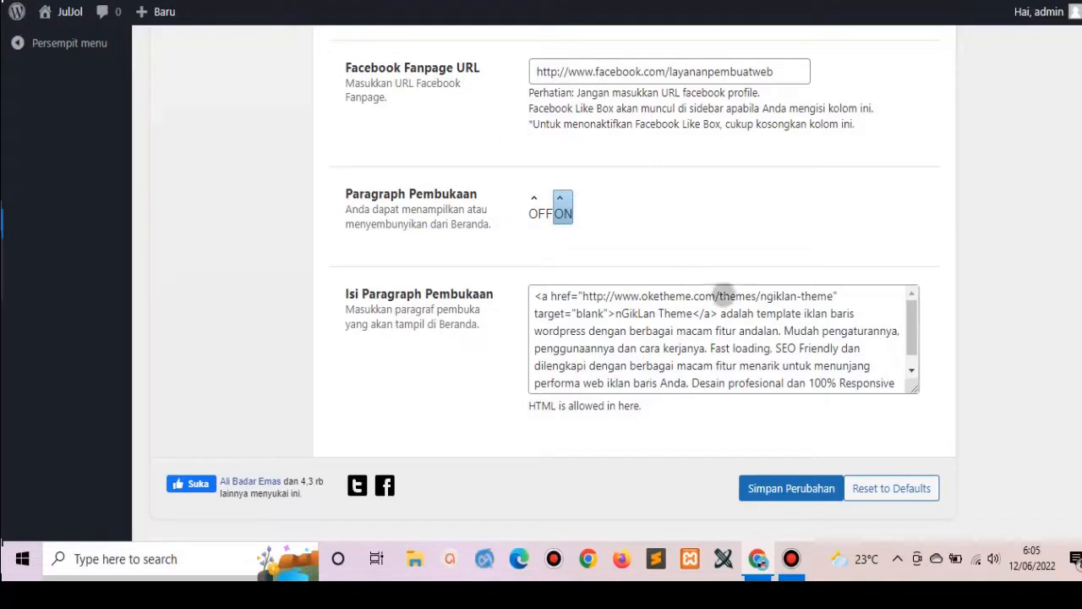
{"action": "left_click_drag", "start_coordinate": [828, 294], "coordinate": [582, 296]}
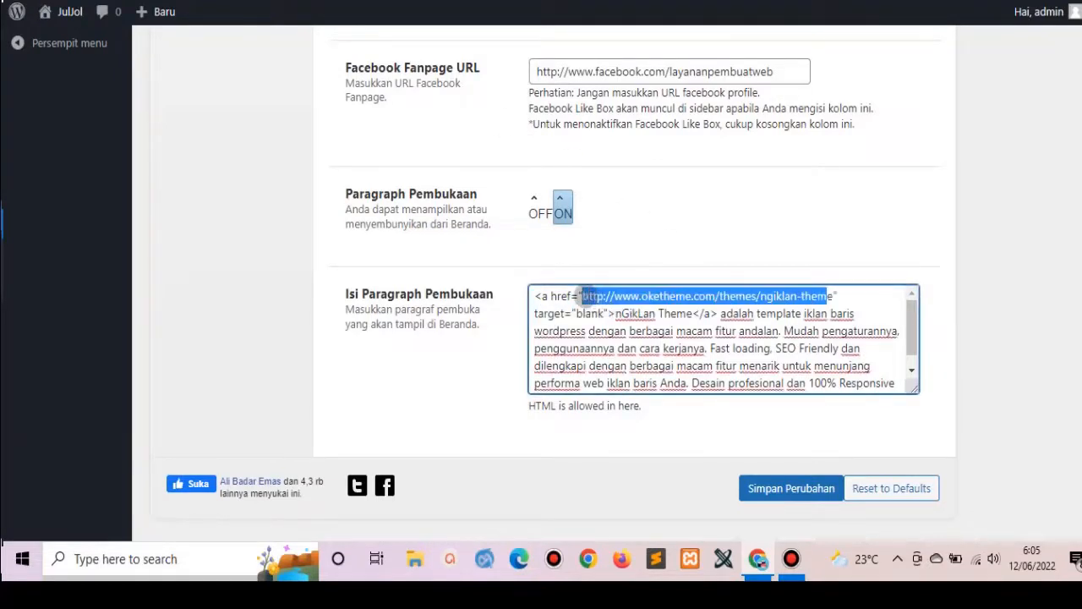
{"action": "type", "text": "https://juljol.com/"}
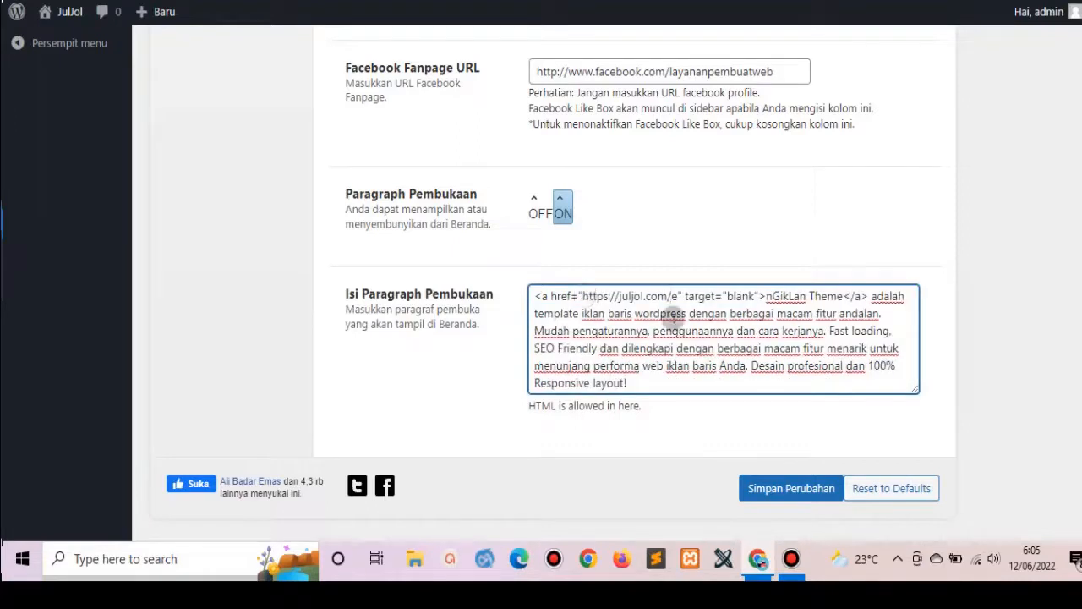
{"action": "left_click_drag", "start_coordinate": [768, 296], "coordinate": [846, 296]}
{"action": "type", "text": "Jul"}
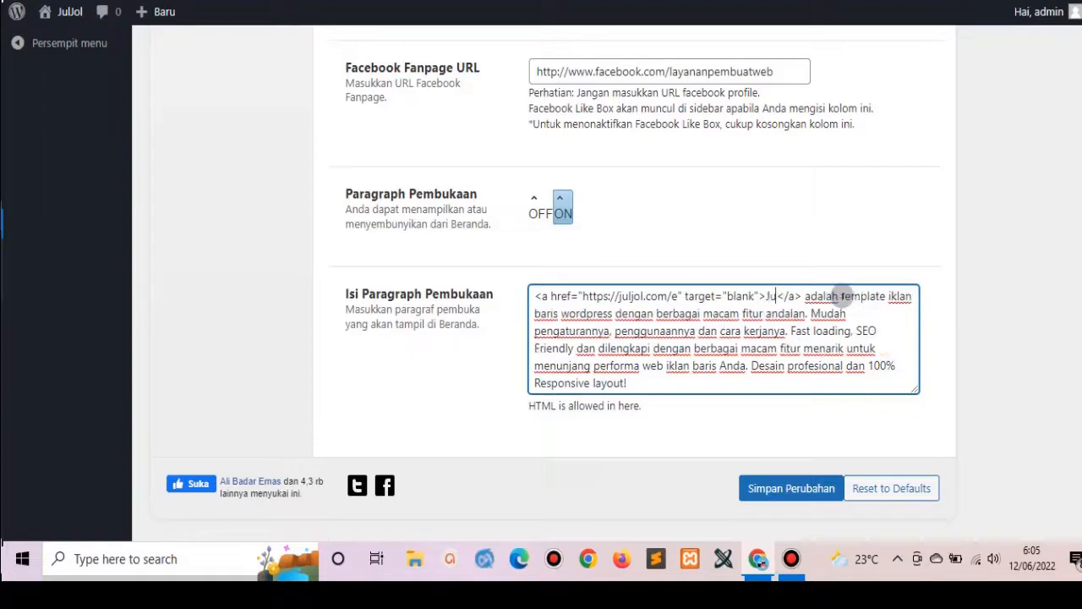
{"action": "type", "text": "Jol.Com"}
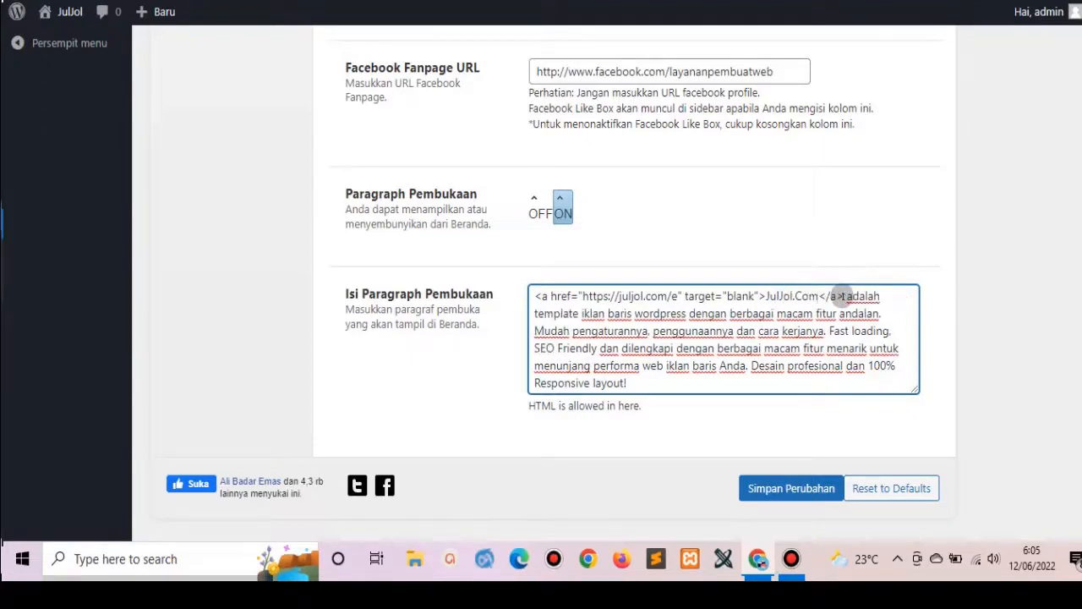
Replace the remaining intro text with 'Adalah Website Iklan Baris Gratis… Beriklan di' and copy the link code.
{"action": "left_click_drag", "start_coordinate": [847, 296], "coordinate": [930, 409]}
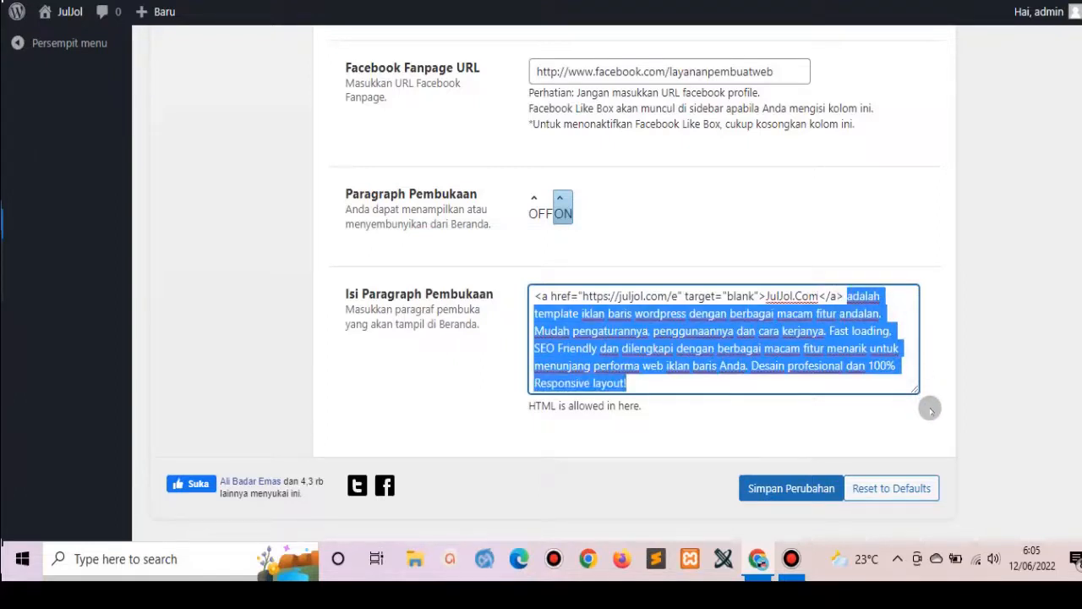
{"action": "type", "text": "Adalah"}
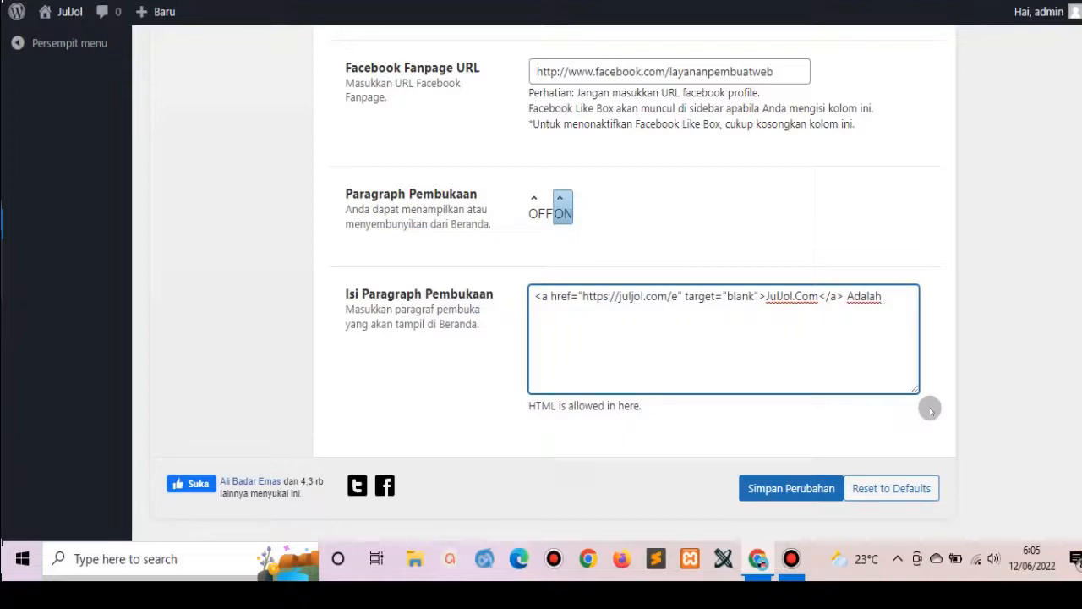
{"action": "type", "text": " Website Iklan Bari"}
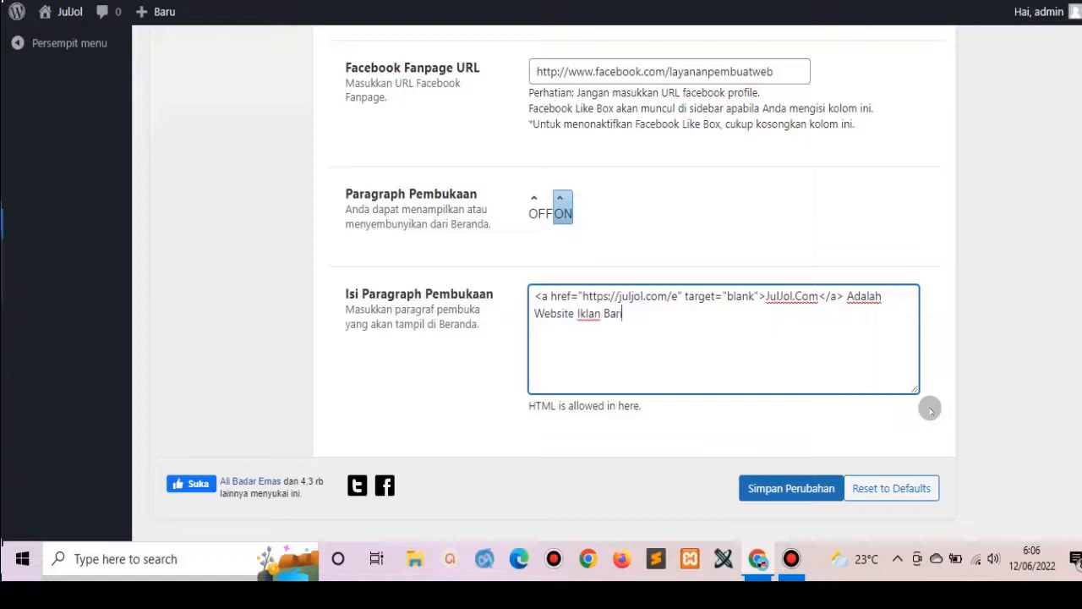
{"action": "type", "text": "s Gratis untuk Mempro"}
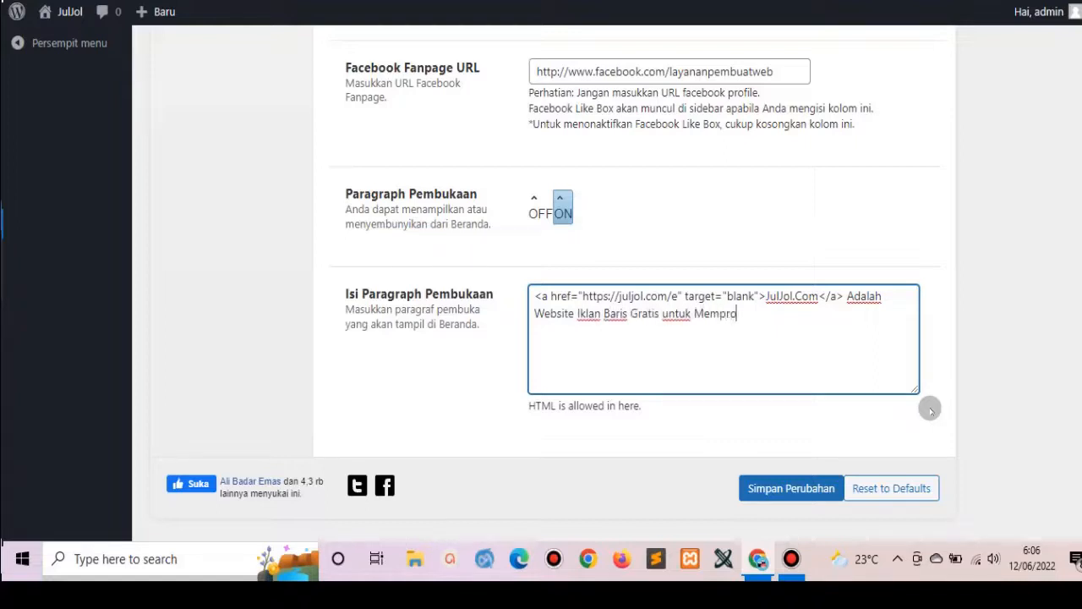
{"action": "type", "text": "mosikan Berba"}
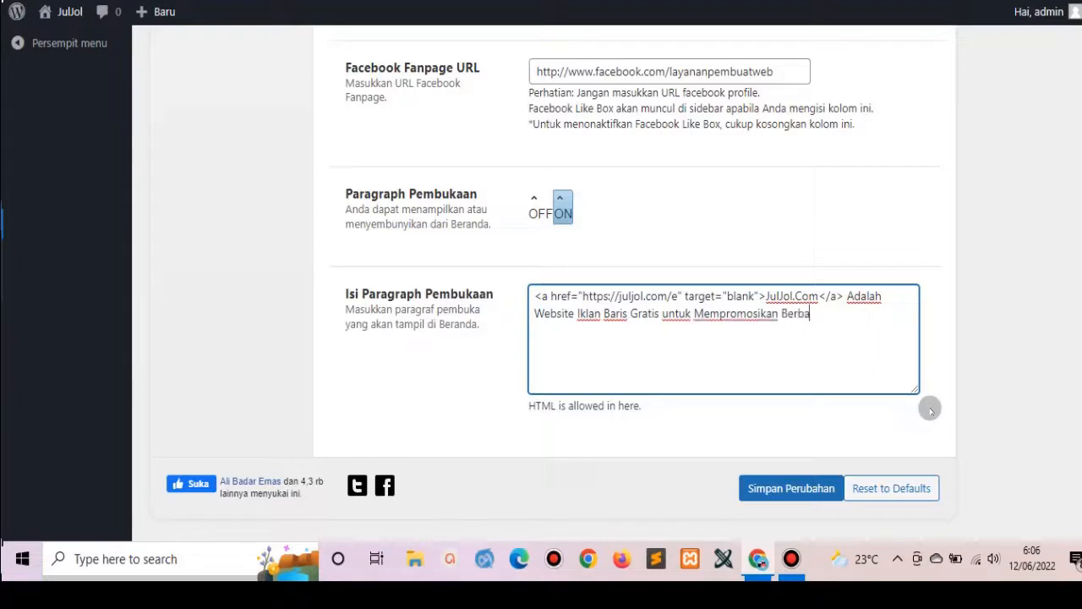
{"action": "type", "text": "gai La"}
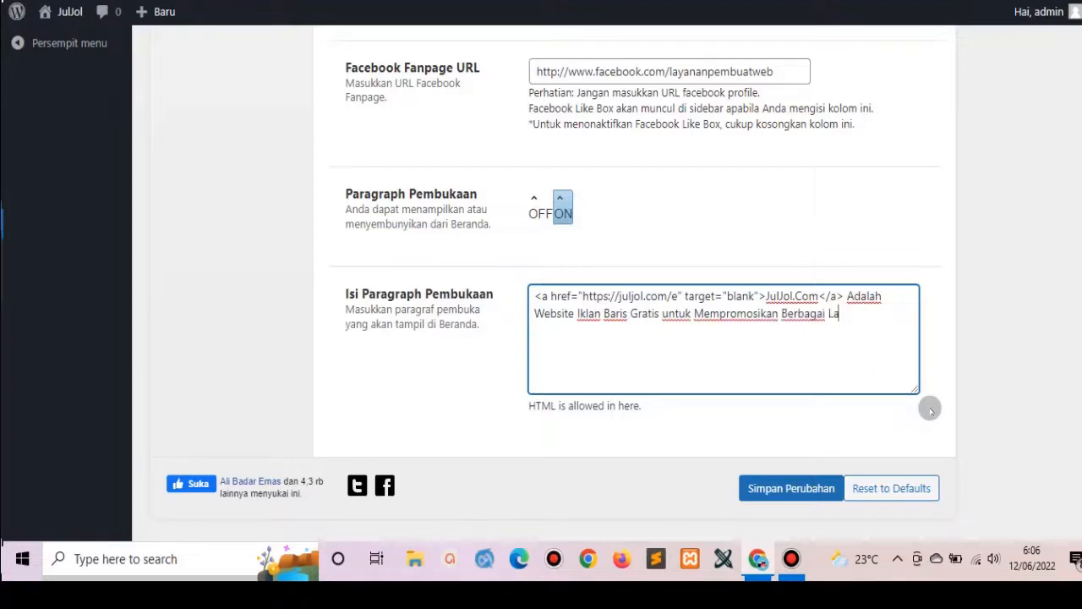
{"action": "type", "text": "yanan dan Jasa"}
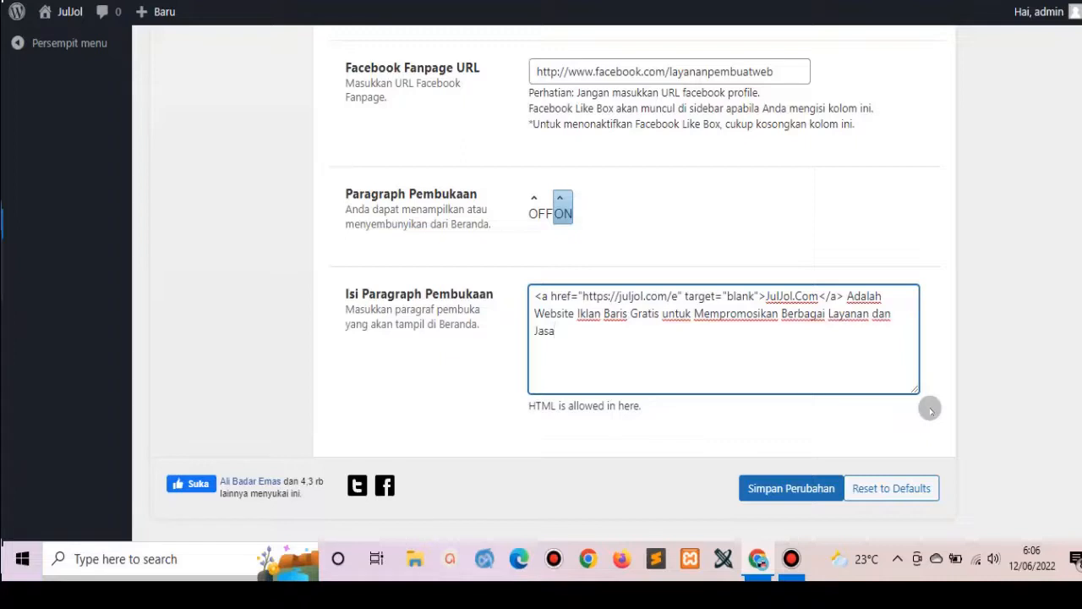
{"action": "key", "text": "BackSpace"}
{"action": "key", "text": "BackSpace"}
{"action": "key", "text": "BackSpace"}
{"action": "key", "text": "BackSpace"}
{"action": "key", "text": "BackSpace"}
{"action": "key", "text": "BackSpace"}
{"action": "key", "text": "BackSpace"}
{"action": "key", "text": "BackSpace"}
{"action": "key", "text": "BackSpace"}
{"action": "key", "text": "BackSpace"}
{"action": "key", "text": "BackSpace"}
{"action": "key", "text": "BackSpace"}
{"action": "key", "text": "BackSpace"}
{"action": "key", "text": "BackSpace"}
{"action": "key", "text": "BackSpace"}
{"action": "type", "text": "Usaha da"}
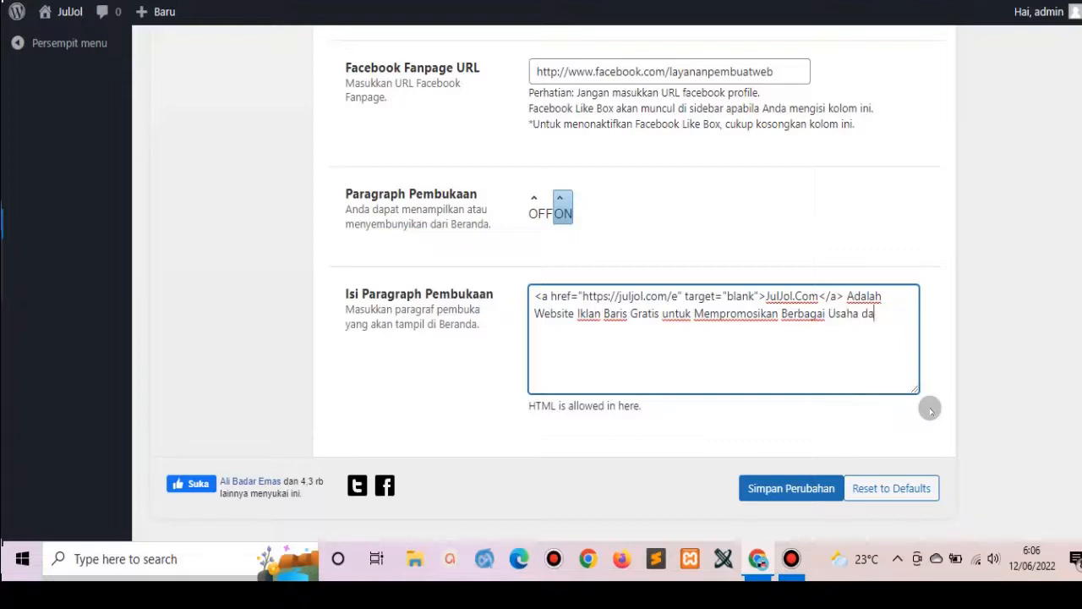
{"action": "type", "text": "n Jasa Anda di"}
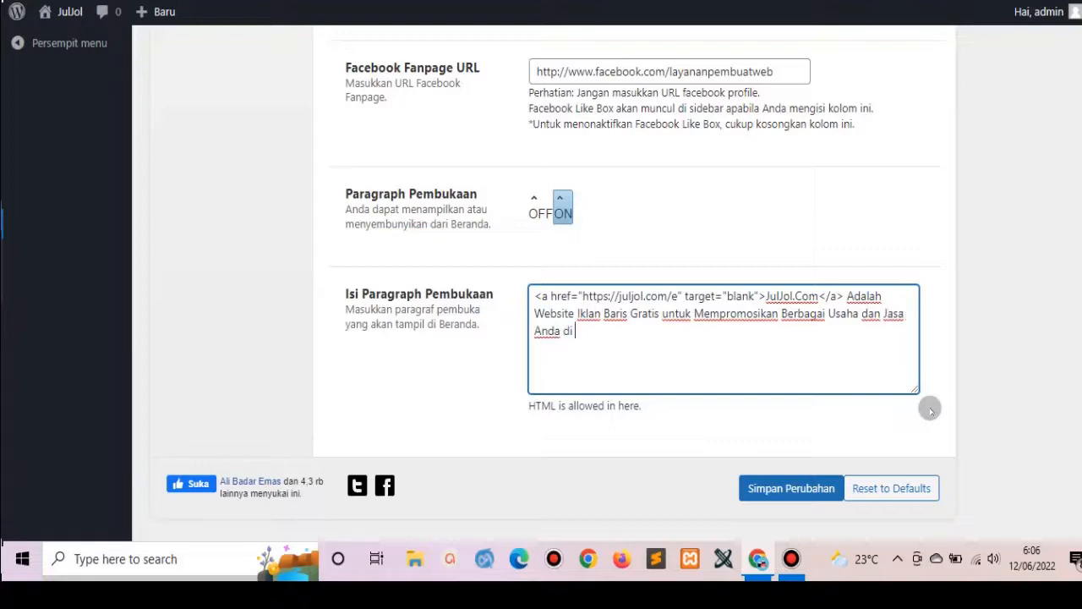
{"action": "type", "text": " Internet. Beriklan"}
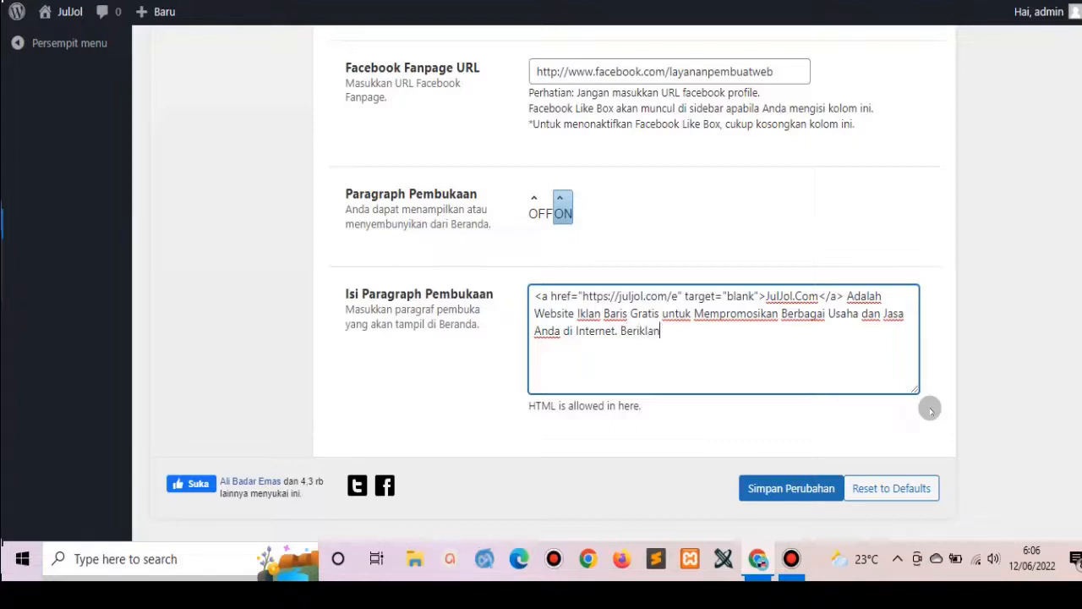
{"action": "type", "text": " di"}
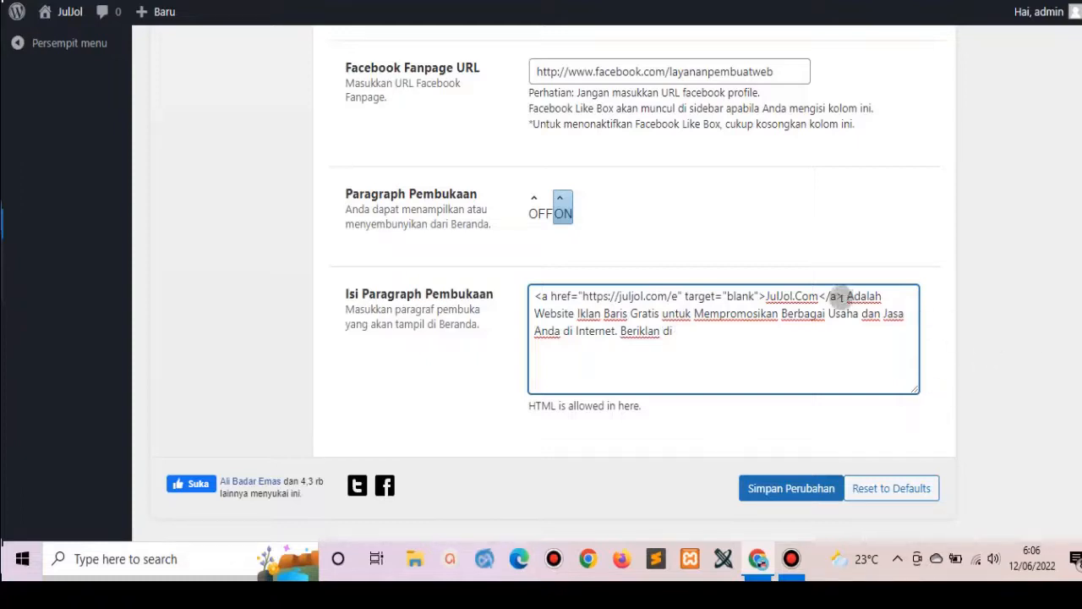
{"action": "left_click_drag", "start_coordinate": [844, 296], "coordinate": [530, 286]}
{"action": "key", "text": "ctrl+c"}
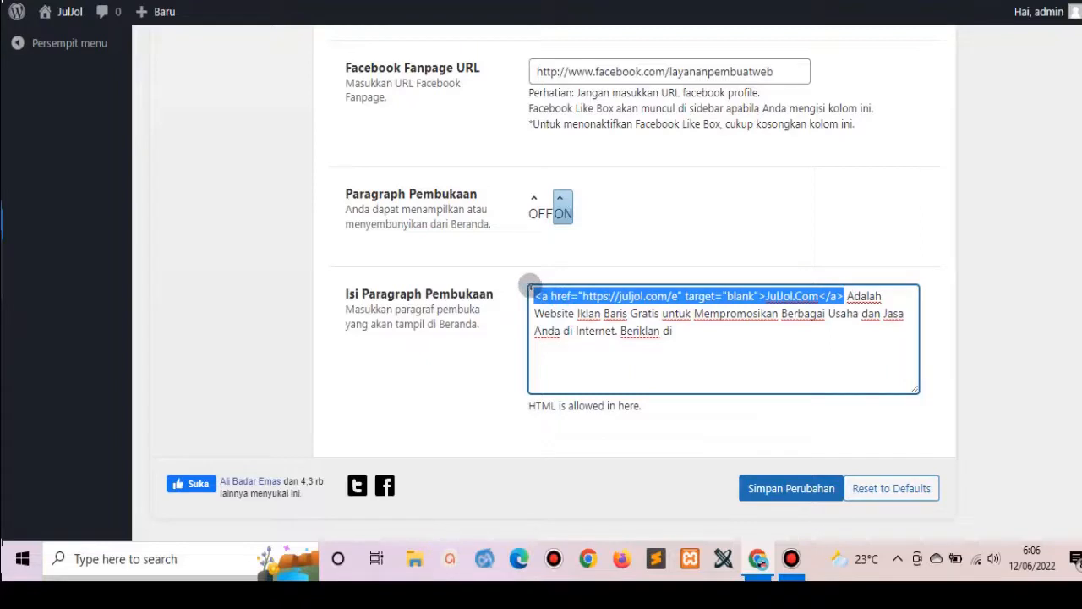
Append the copied JulJol.Com link and '100% Gratis' after 'Beriklan di'.
{"action": "left_click", "coordinate": [701, 331]}
{"action": "key", "text": "ctrl+v"}
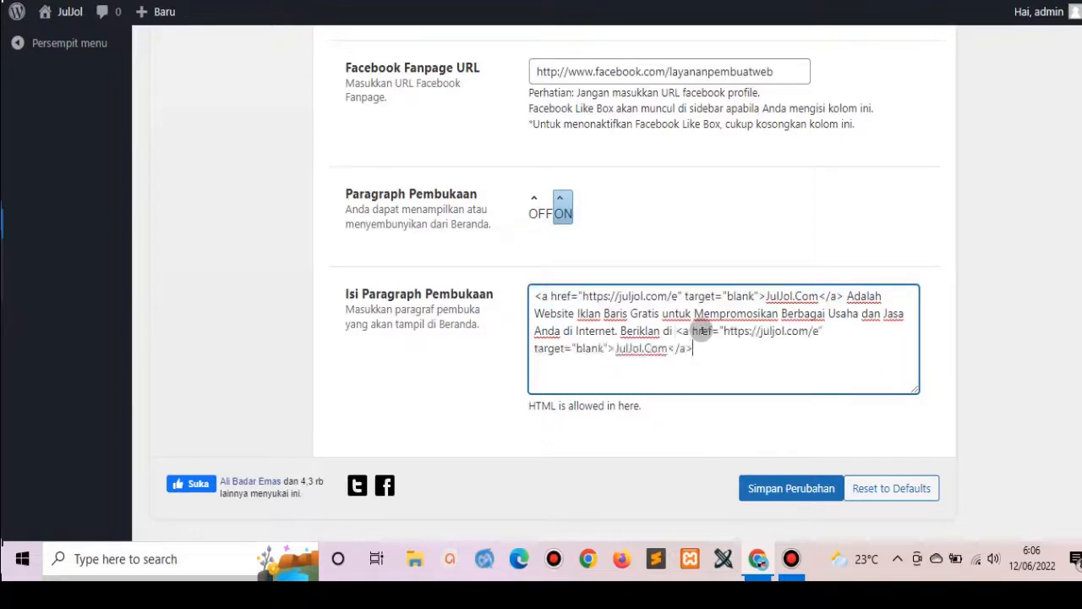
{"action": "type", "text": "100"}
{"action": "type", "text": "%"}
{"action": "type", "text": " Gratis"}
{"action": "type", "text": "Si"}
{"action": "key", "text": "BackSpace"}
{"action": "key", "text": "BackSpace"}
{"action": "type", "text": "Jik"}
{"action": "key", "text": "BackSpace"}
{"action": "key", "text": "BackSpace"}
{"action": "key", "text": "BackSpace"}
Continue the paragraph through 'Ribuan Pelanggan dari Seluruh Pelosok Tanah Air', fixing typos while typing.
{"action": "type", "text": "Iklan Anda akan"}
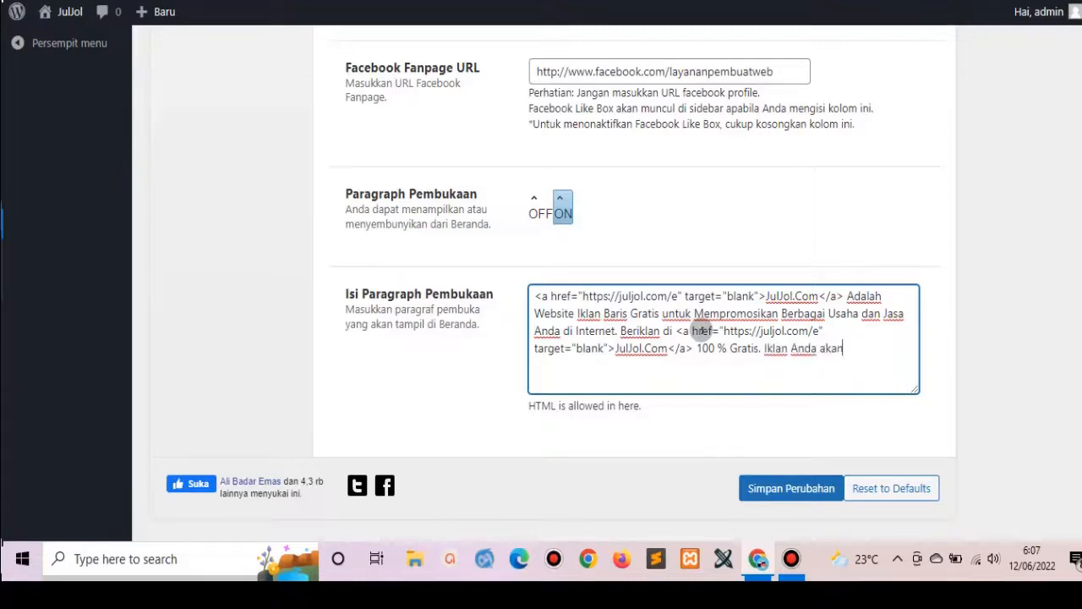
{"action": "type", "text": " ditemukan dan Dibaca"}
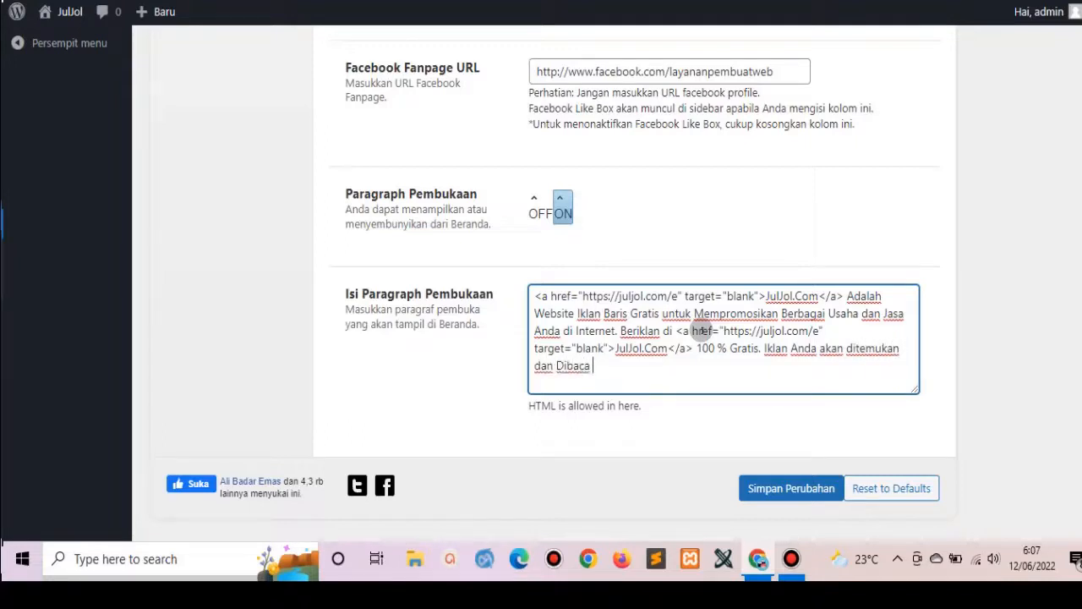
{"action": "type", "text": " Ribuan Orang PEr"}
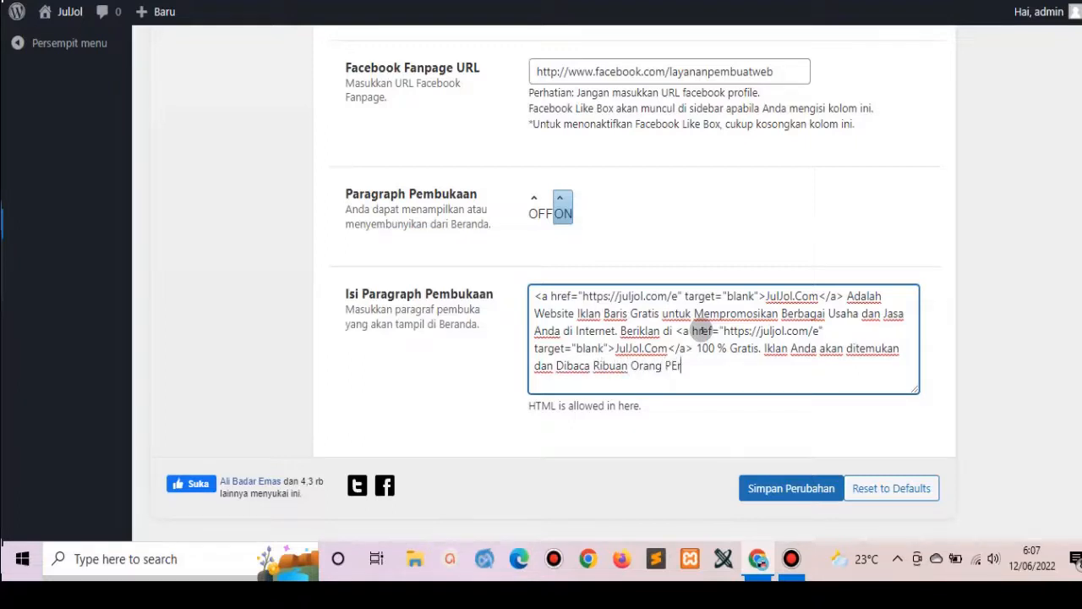
{"action": "key", "text": "BackSpace"}
{"action": "key", "text": "BackSpace"}
{"action": "type", "text": "er Hari. Sehingg Bisnis"}
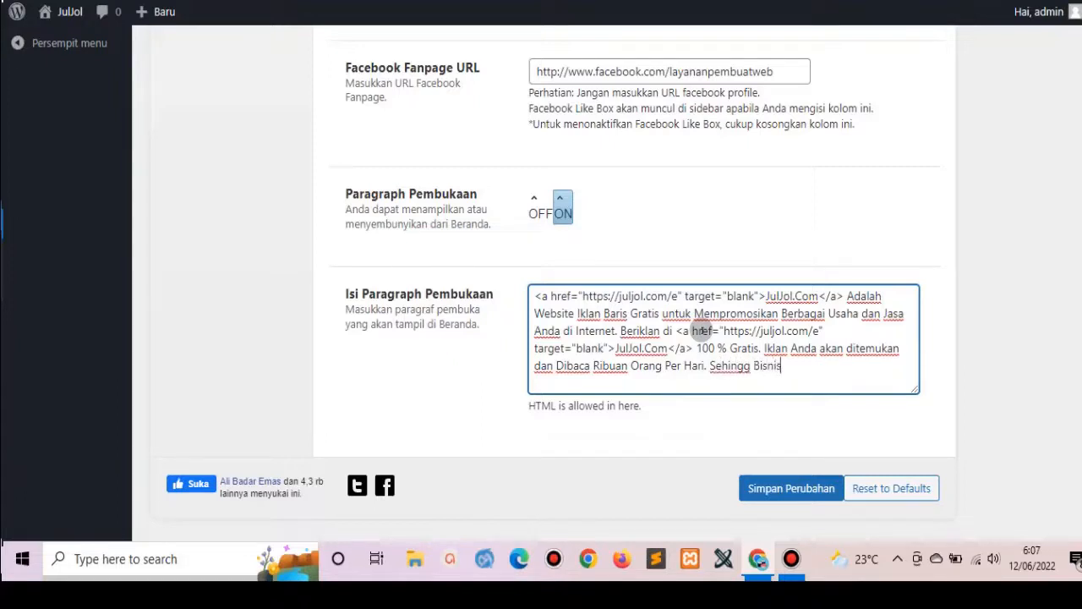
{"action": "type", "text": " Anda Punya Peluang "}
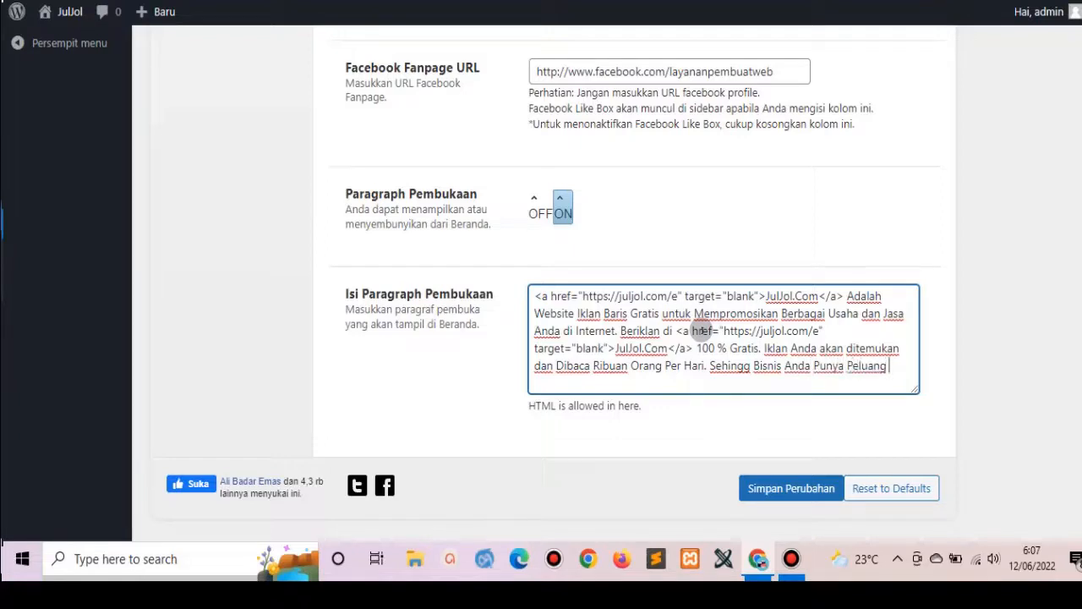
{"action": "type", "text": "Mendapatkan"}
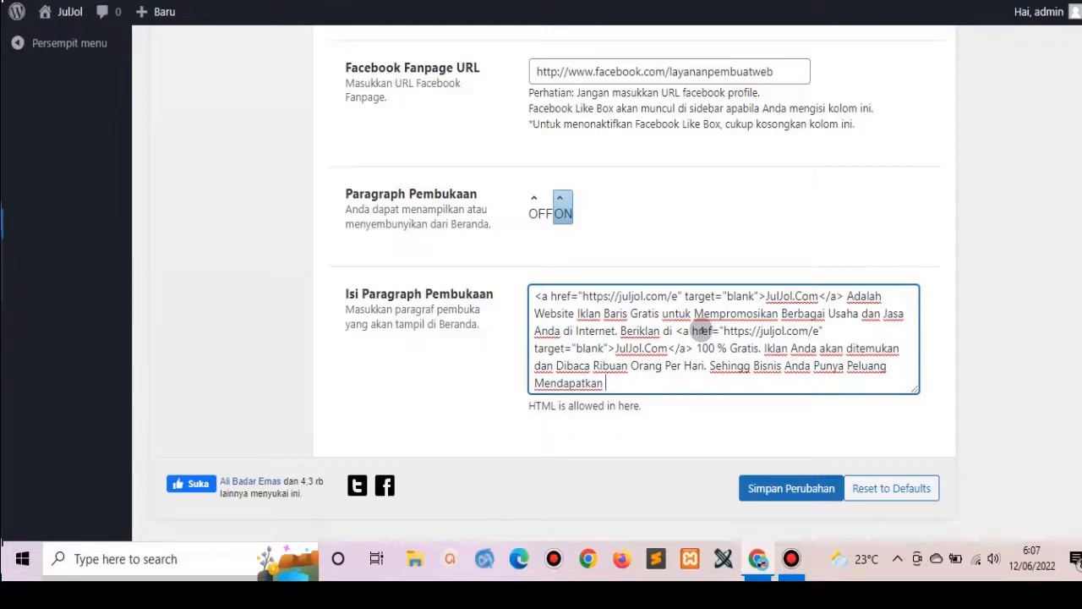
{"action": "type", "text": " Ribuan PE"}
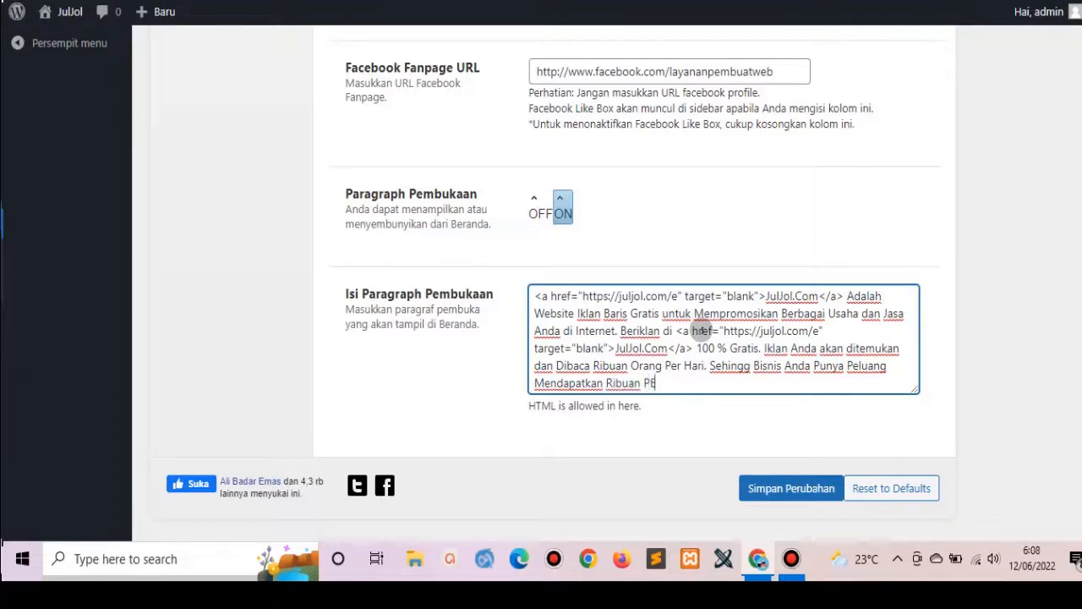
{"action": "type", "text": "langgan dari"}
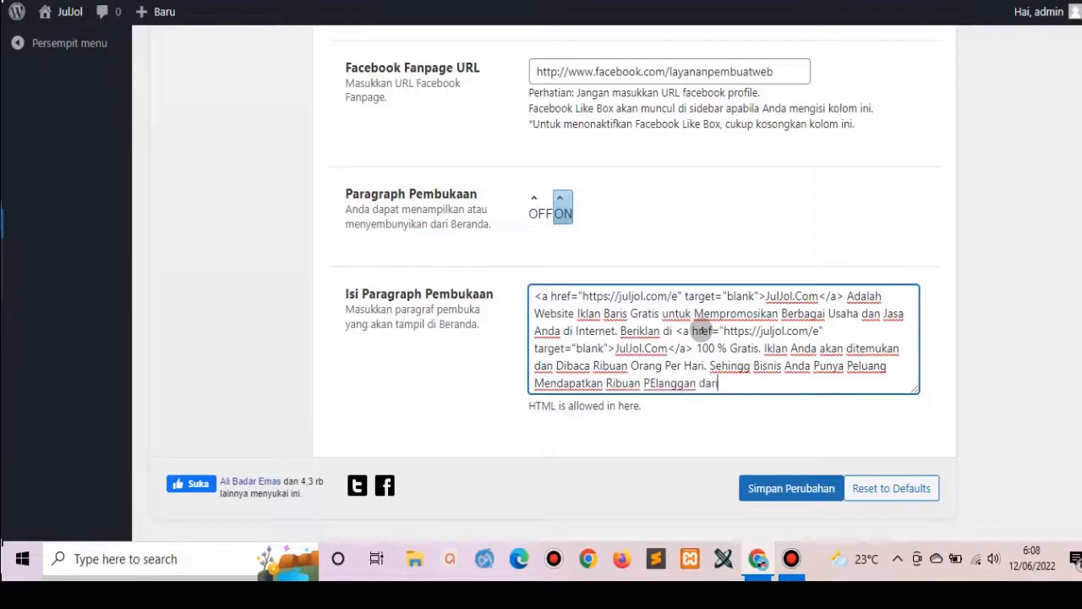
{"action": "type", "text": " Seluruh Pelosoj"}
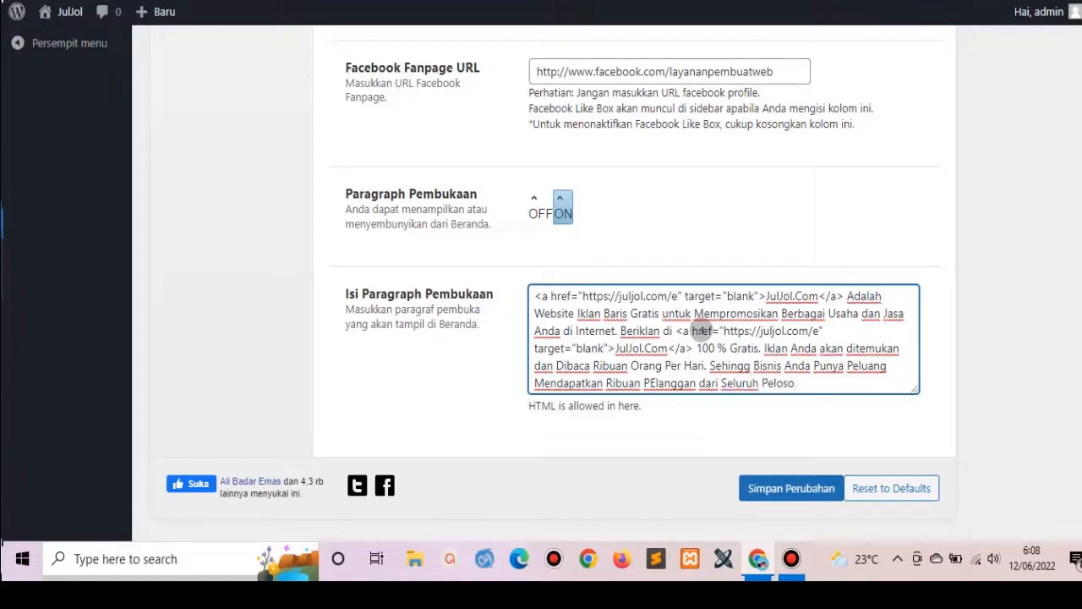
{"action": "type", "text": "k"}
{"action": "type", "text": " Tananh"}
{"action": "key", "text": "BackSpace"}
{"action": "key", "text": "BackSpace"}
{"action": "key", "text": "BackSpace"}
{"action": "type", "text": "ah Air"}
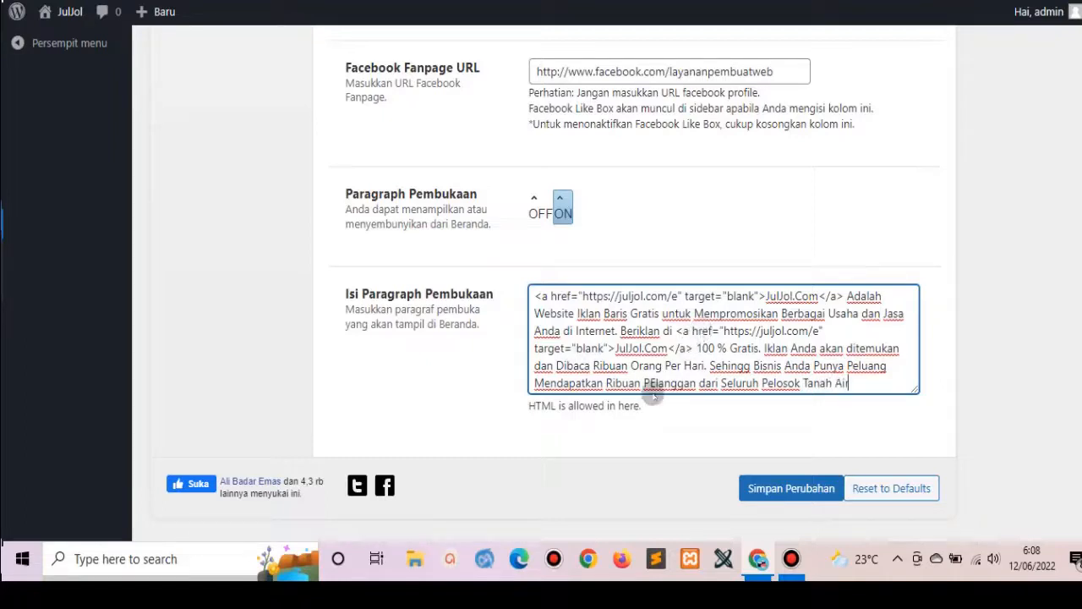
Correct 'PElanggan' to 'Pelanggan' and save the theme options.
{"action": "left_click_drag", "start_coordinate": [656, 384], "coordinate": [652, 384]}
{"action": "type", "text": "e"}
{"action": "left_click", "coordinate": [790, 488]}
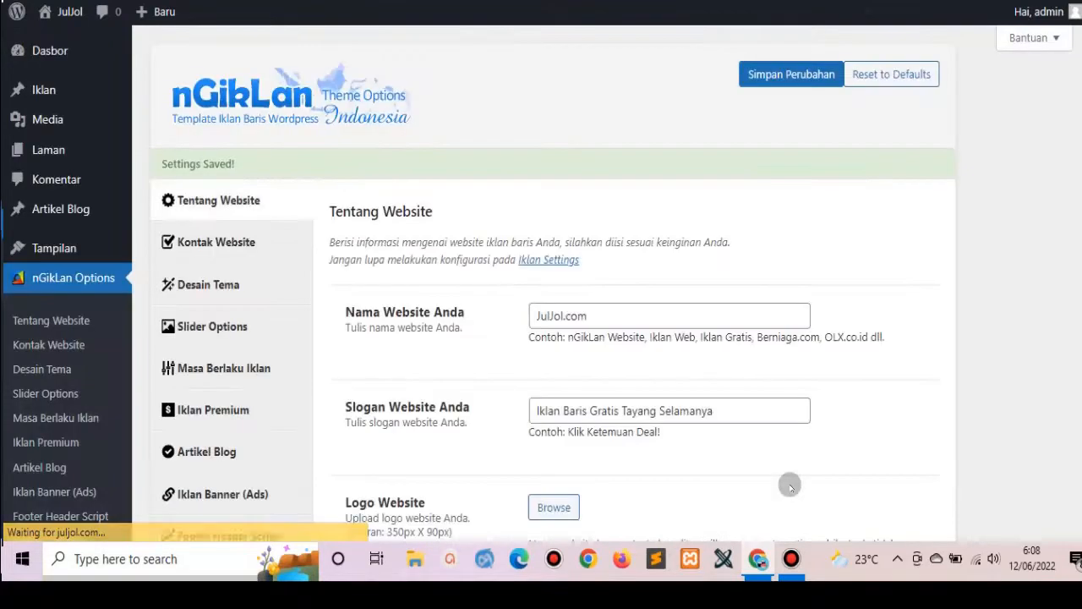
{"action": "scroll", "coordinate": [1069, 252], "scroll_direction": "down", "scroll_amount": 4}
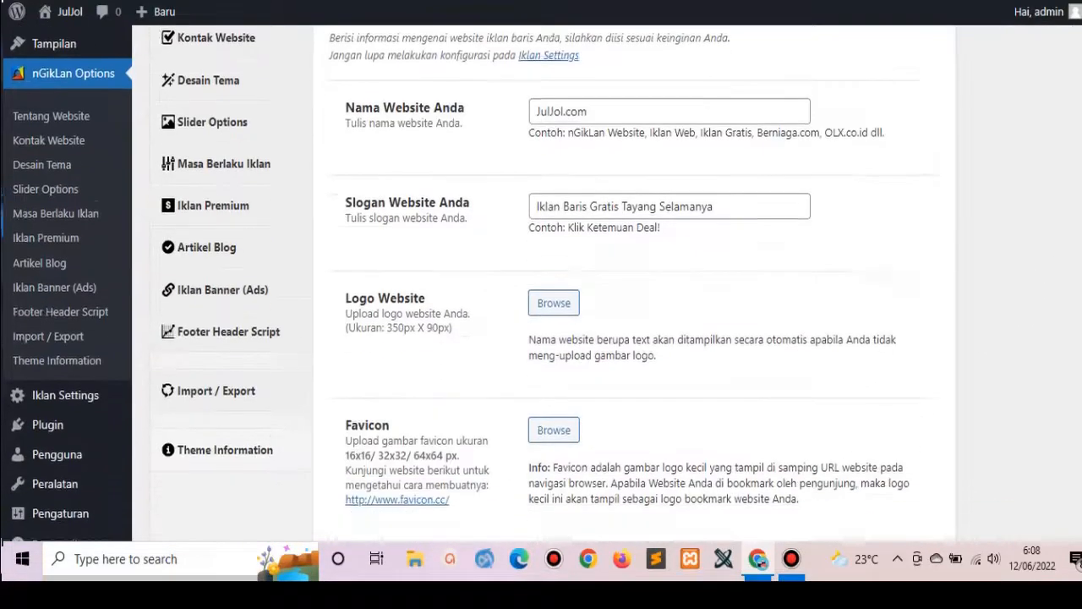
{"action": "scroll", "coordinate": [626, 284], "scroll_direction": "down", "scroll_amount": 5}
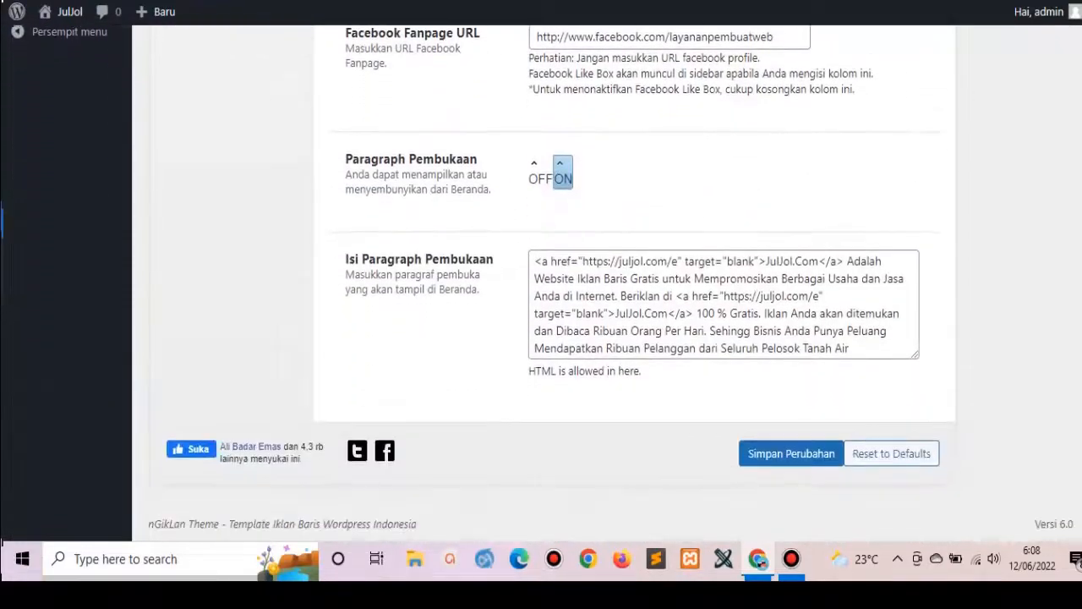
{"action": "scroll", "coordinate": [541, 284], "scroll_direction": "up", "scroll_amount": 10}
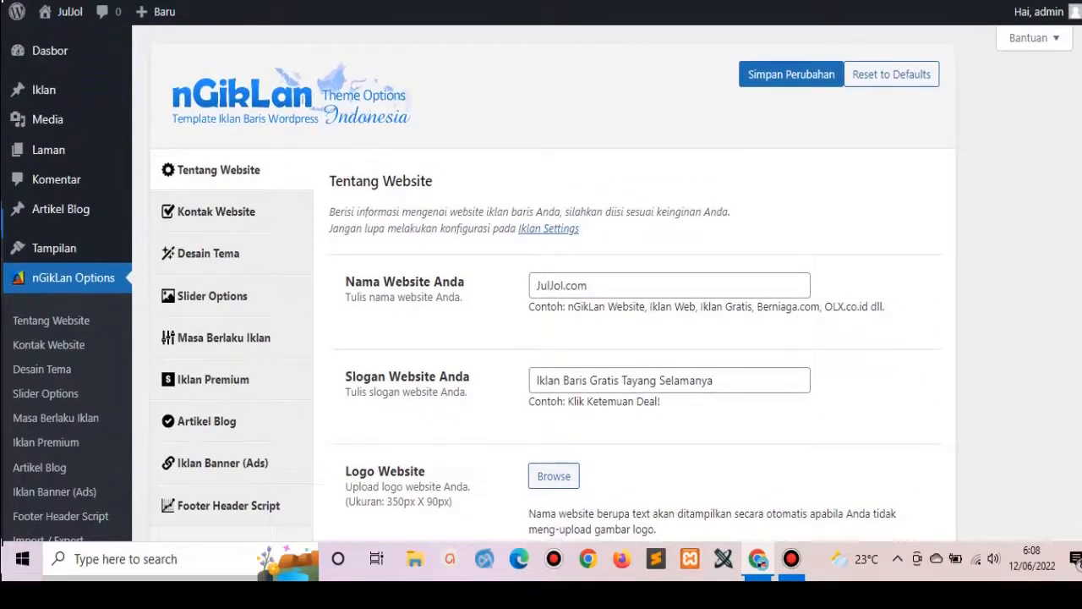
{"action": "left_click", "coordinate": [363, 2]}
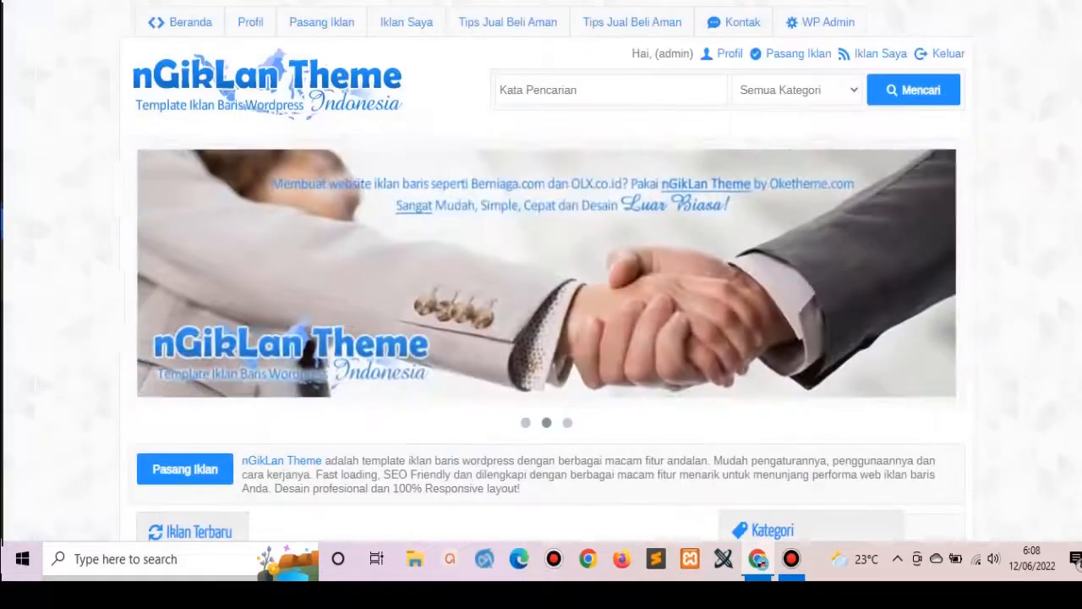
{"action": "left_click", "coordinate": [328, 71]}
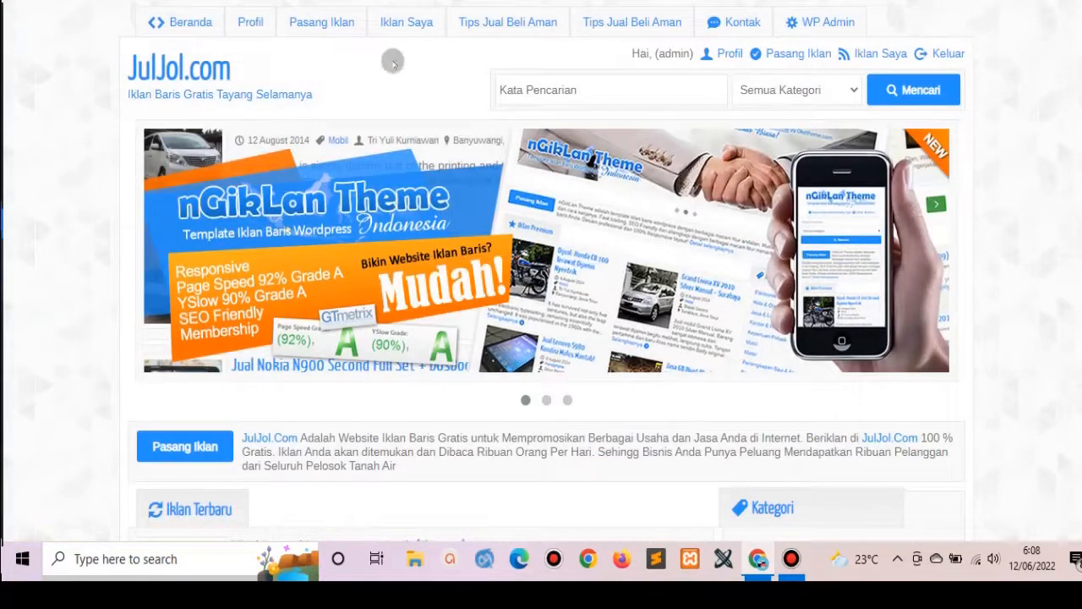
{"action": "scroll", "coordinate": [651, 144], "scroll_direction": "down", "scroll_amount": 5}
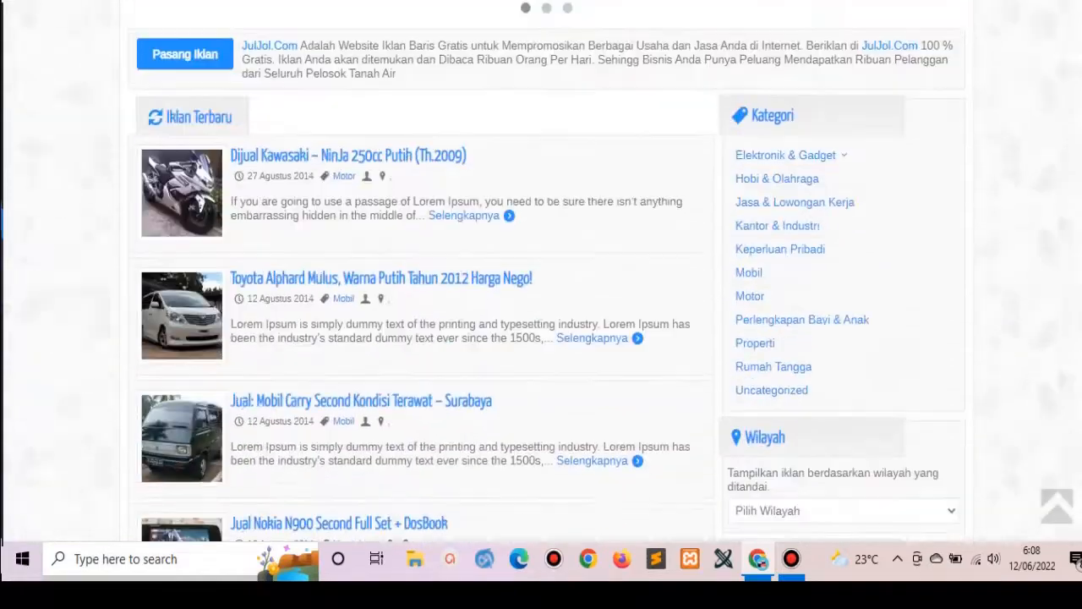
{"action": "scroll", "coordinate": [711, 127], "scroll_direction": "up", "scroll_amount": 1}
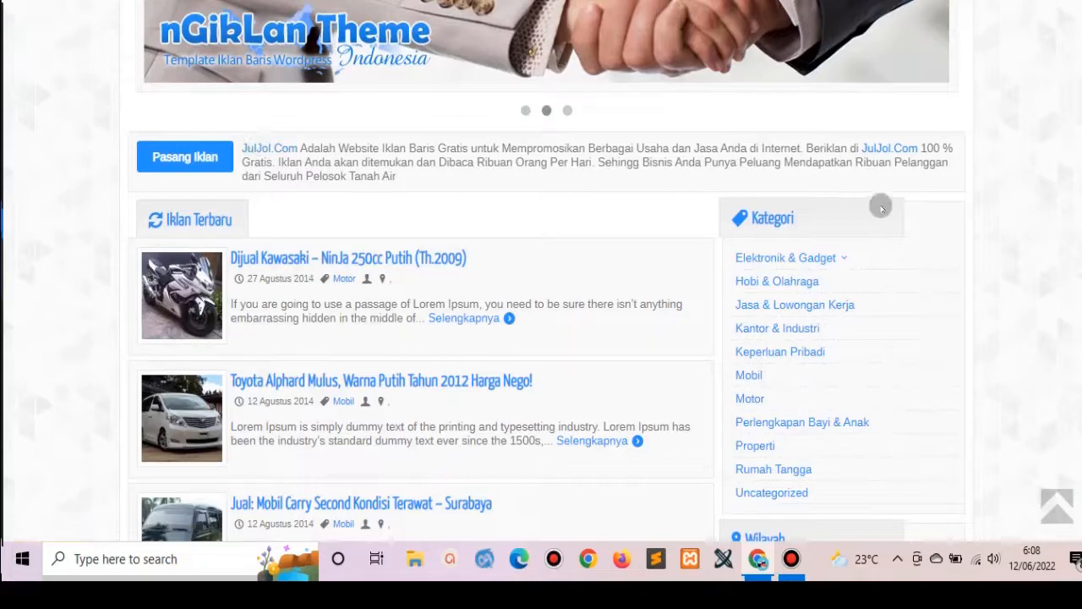
{"action": "scroll", "coordinate": [882, 205], "scroll_direction": "up", "scroll_amount": 3}
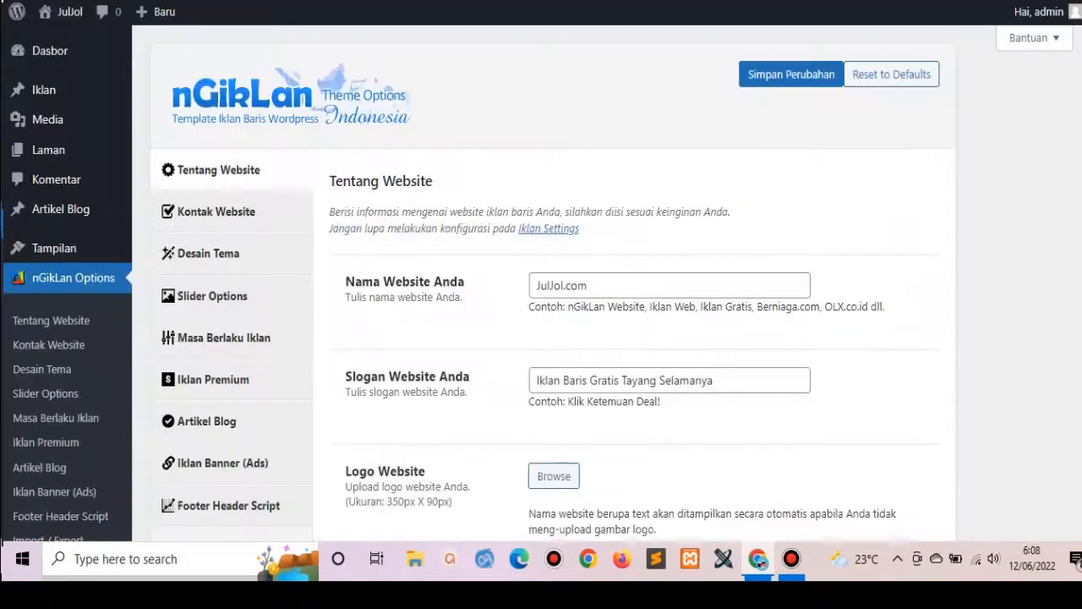
In Kontak Website, replace the admin e-mail address and clear the Yahoo Messenger ID.
{"action": "left_click", "coordinate": [237, 212]}
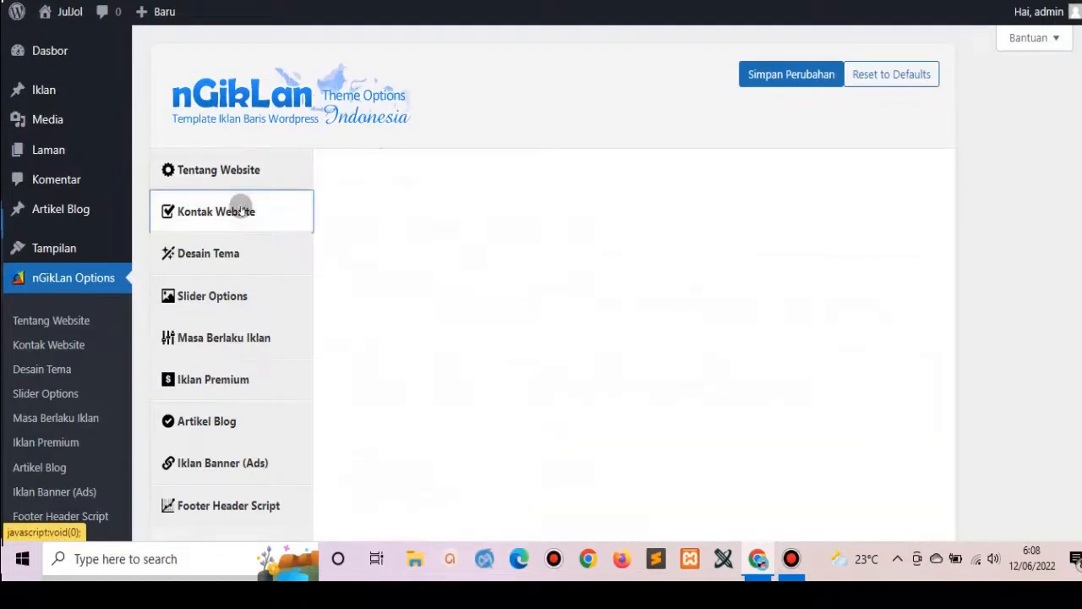
{"action": "scroll", "coordinate": [795, 186], "scroll_direction": "down", "scroll_amount": 1}
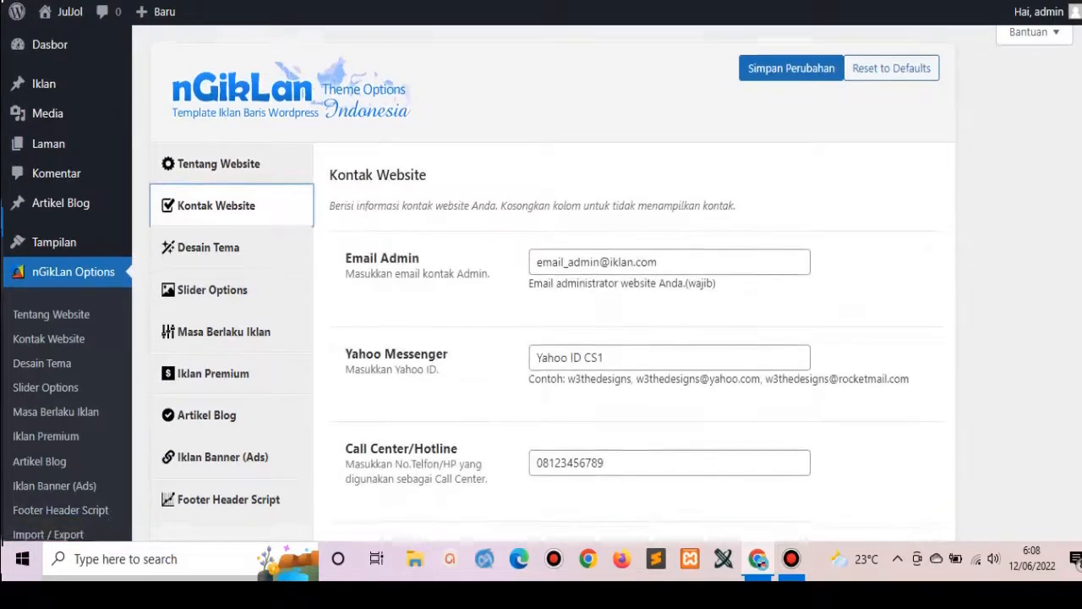
{"action": "triple_click", "coordinate": [753, 197]}
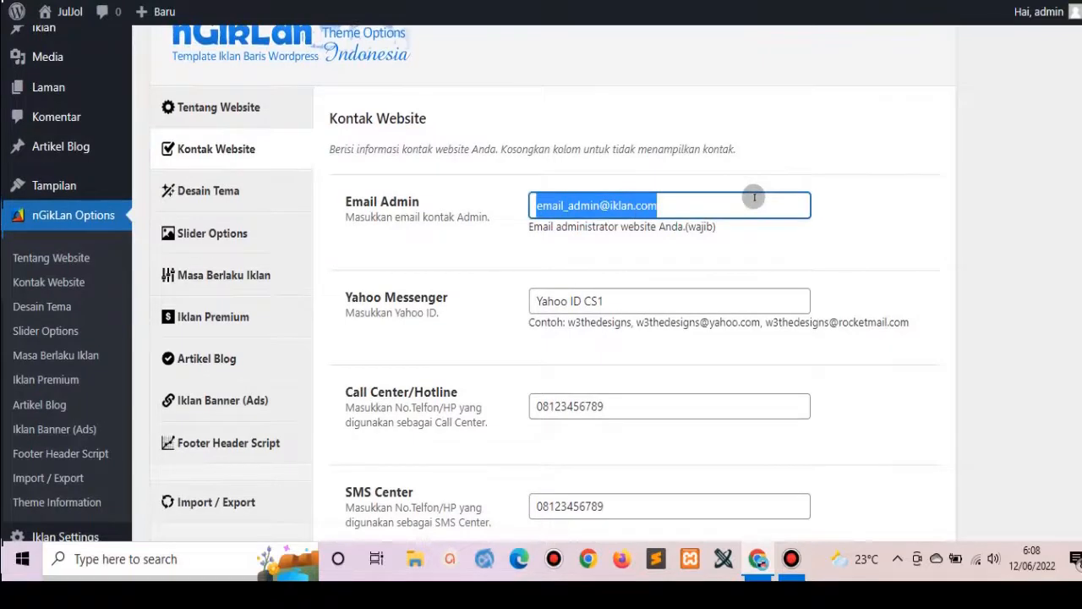
{"action": "type", "text": "a"}
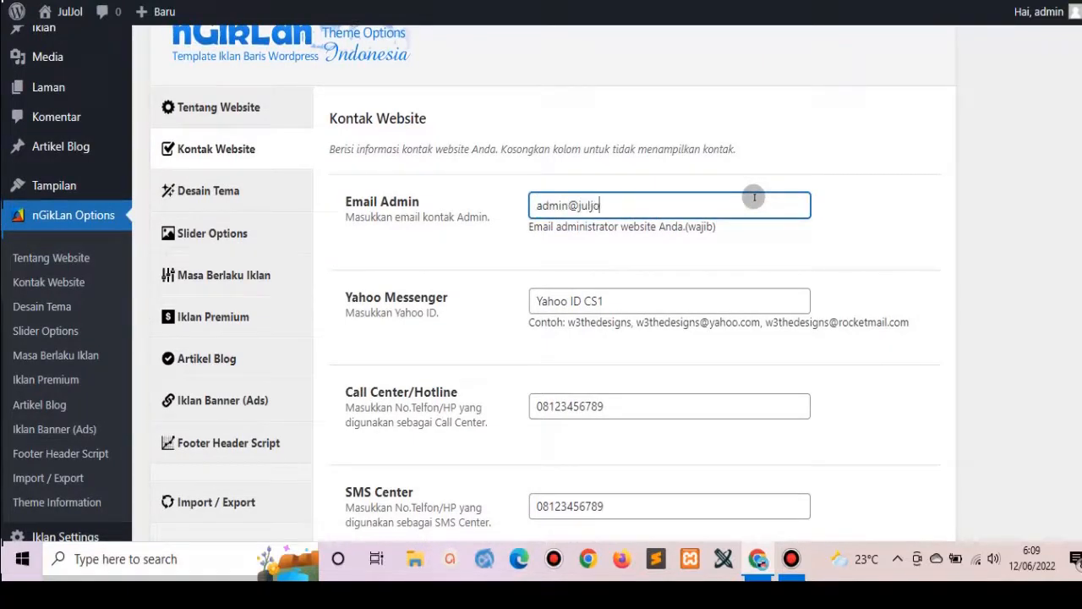
{"action": "triple_click", "coordinate": [631, 296]}
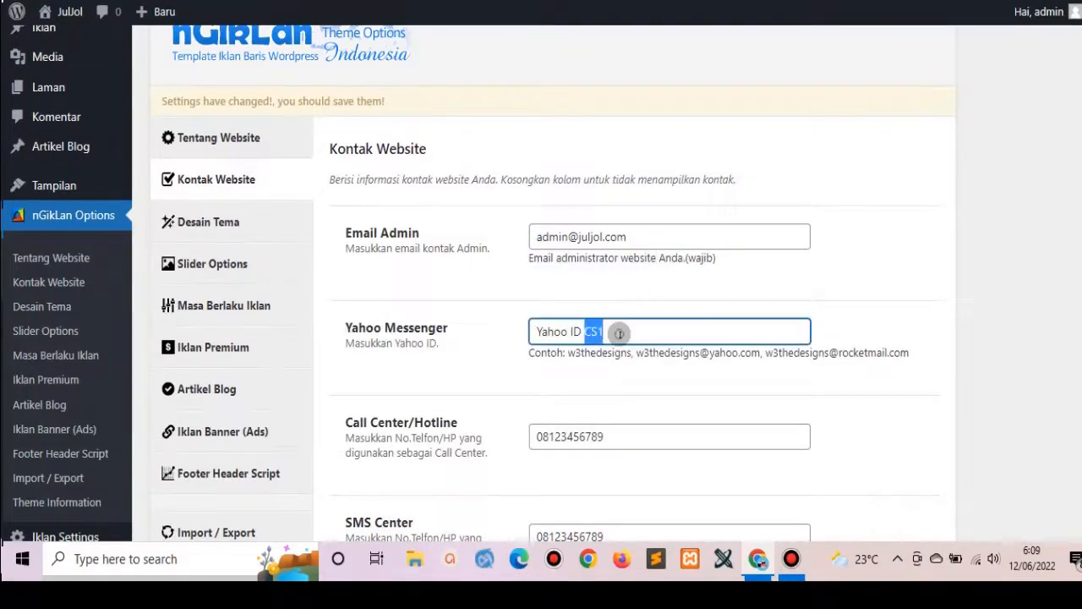
{"action": "triple_click", "coordinate": [621, 332]}
{"action": "key", "text": "BackSpace"}
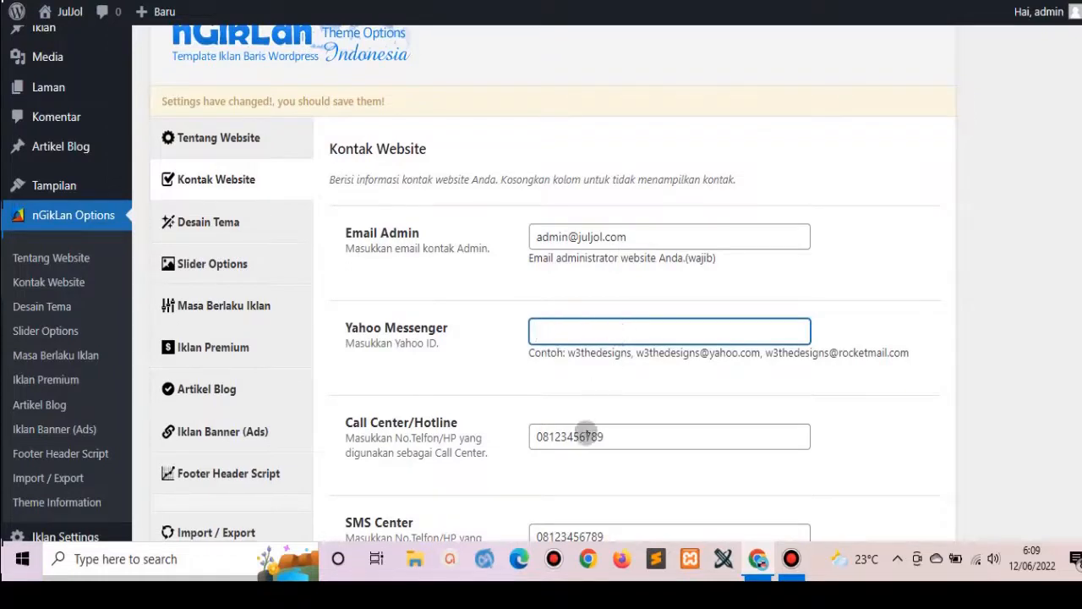
Enter the new Call Center/Hotline number and start retyping the SMS Center number.
{"action": "triple_click", "coordinate": [615, 433]}
{"action": "type", "text": "0"}
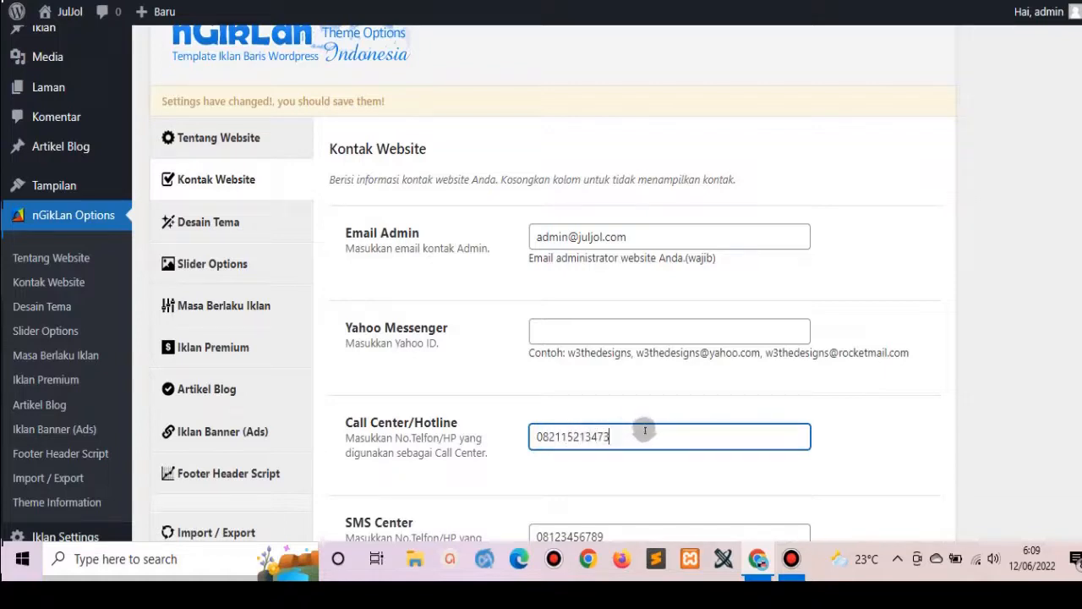
{"action": "triple_click", "coordinate": [645, 438]}
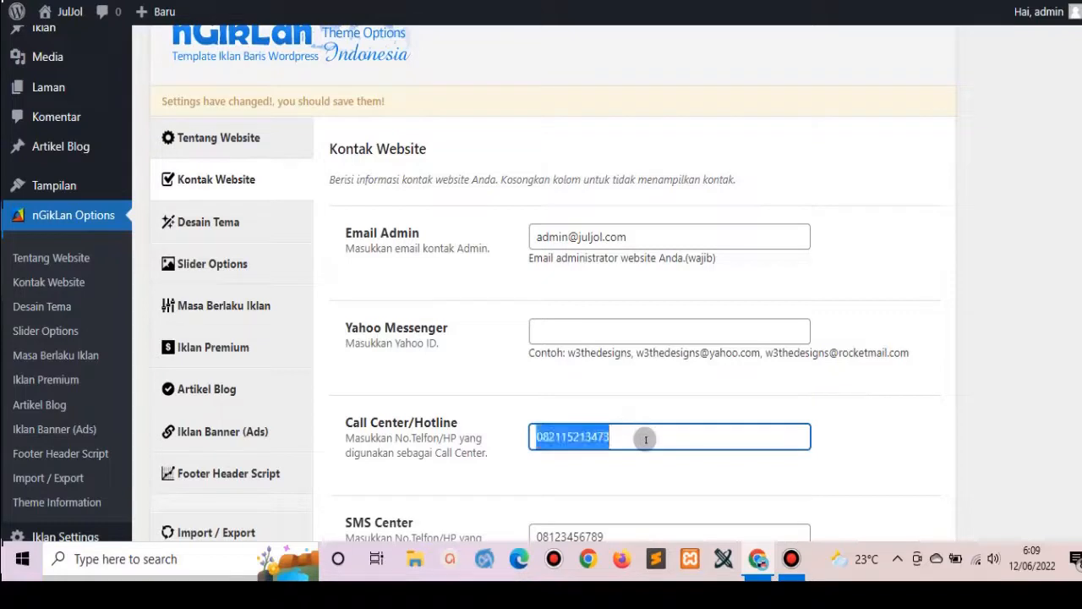
{"action": "scroll", "coordinate": [542, 288], "scroll_direction": "down", "scroll_amount": 2}
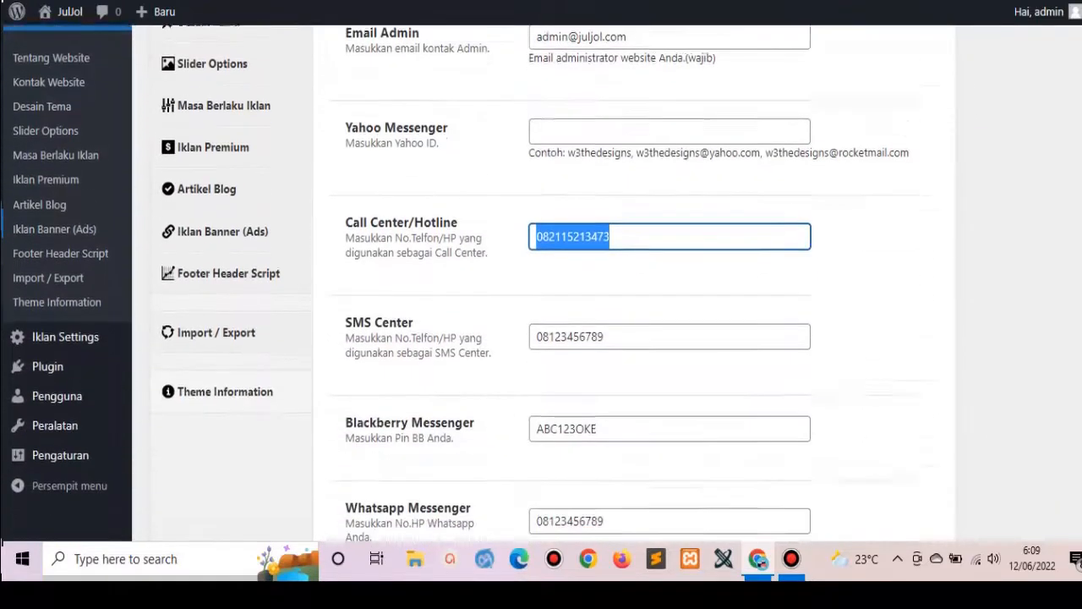
{"action": "left_click", "coordinate": [618, 321]}
{"action": "double_click", "coordinate": [620, 320]}
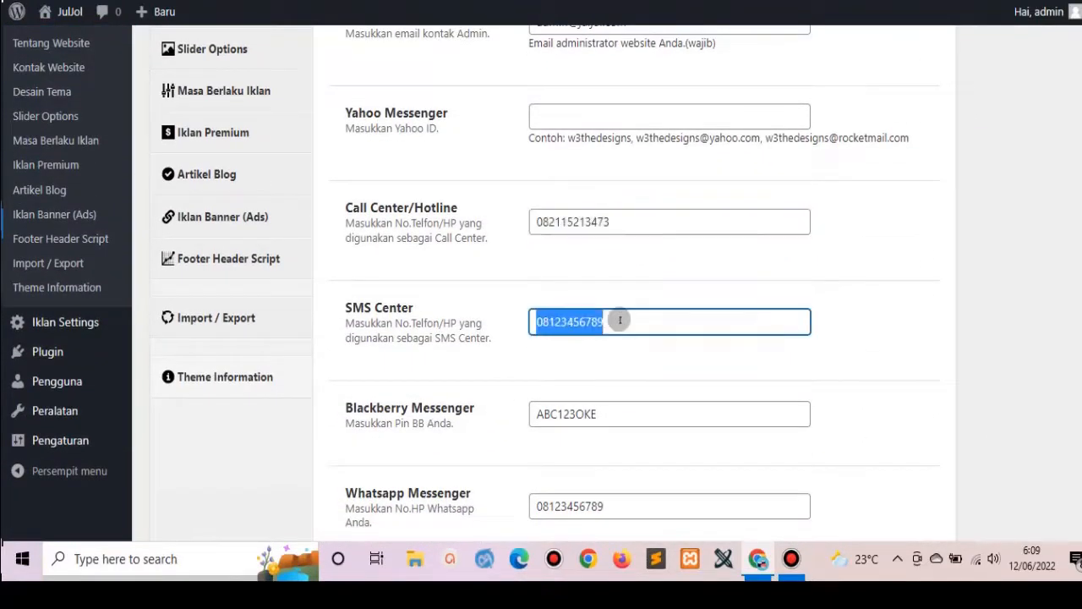
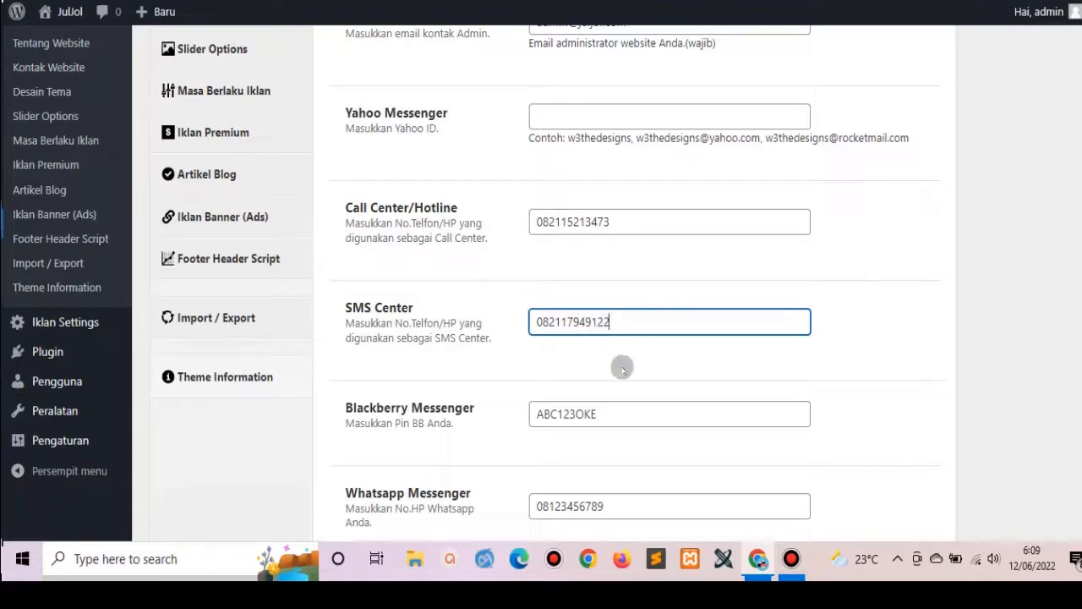
Clear the Blackberry PIN and replace the Whatsapp number with the SMS Center number.
{"action": "double_click", "coordinate": [616, 401]}
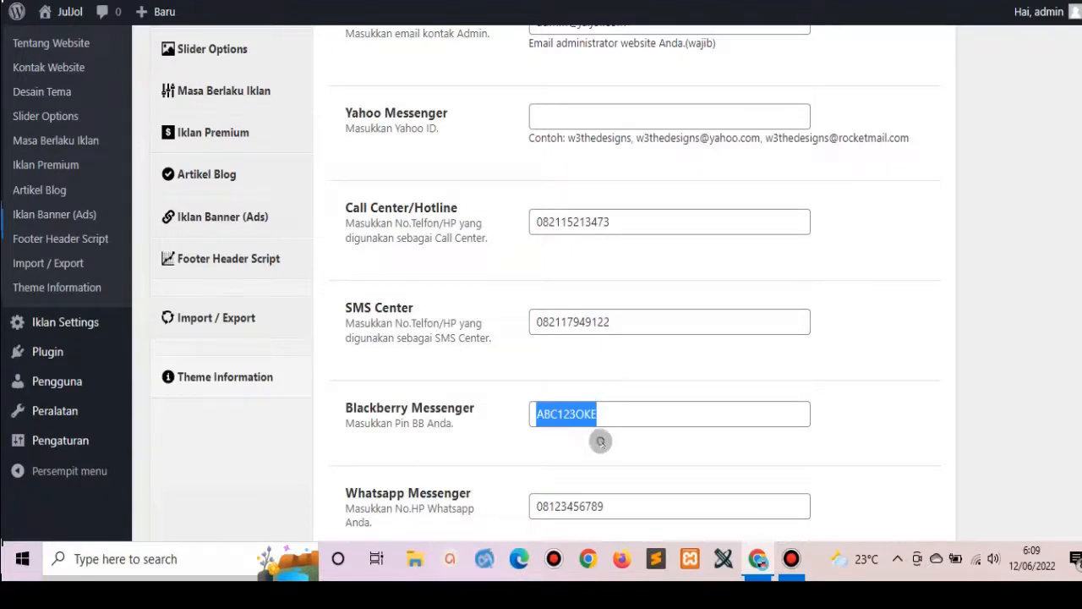
{"action": "double_click", "coordinate": [611, 416]}
{"action": "key", "text": "BackSpace"}
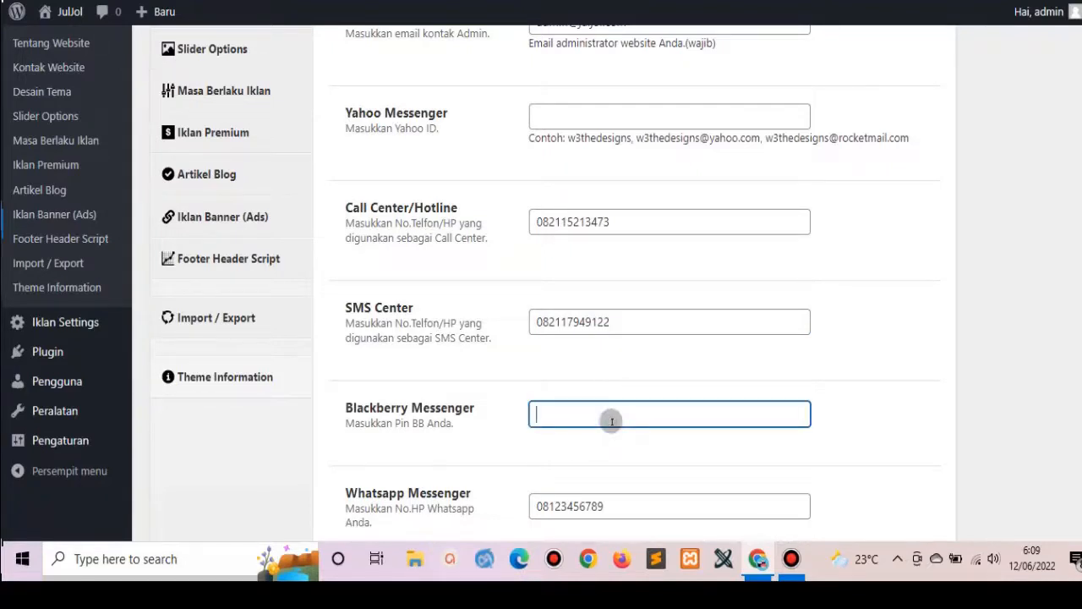
{"action": "scroll", "coordinate": [785, 321], "scroll_direction": "down", "scroll_amount": 3}
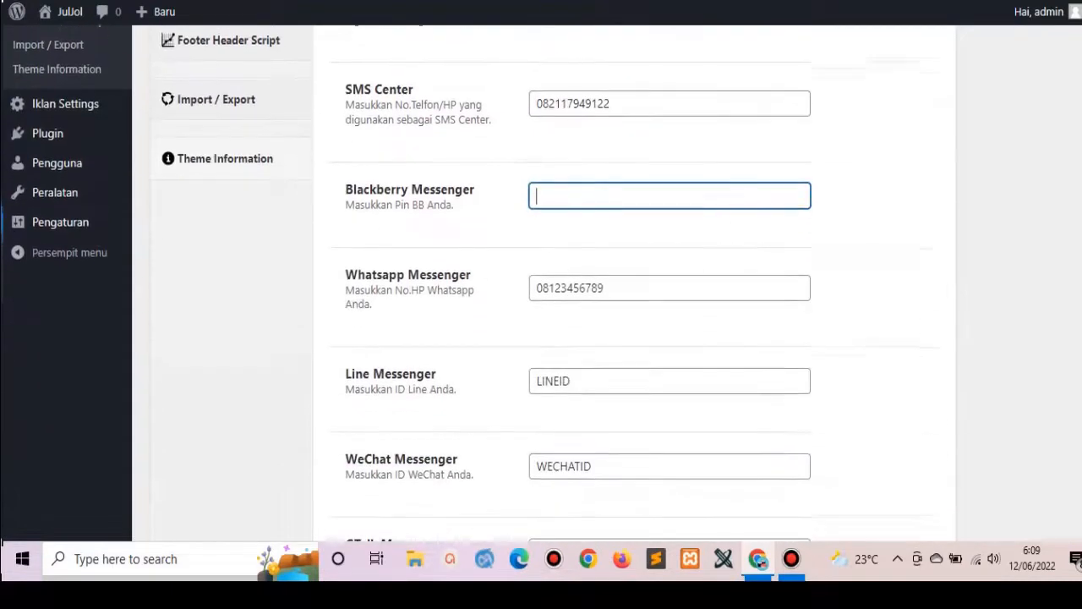
{"action": "double_click", "coordinate": [627, 96]}
{"action": "key", "text": "ctrl+c"}
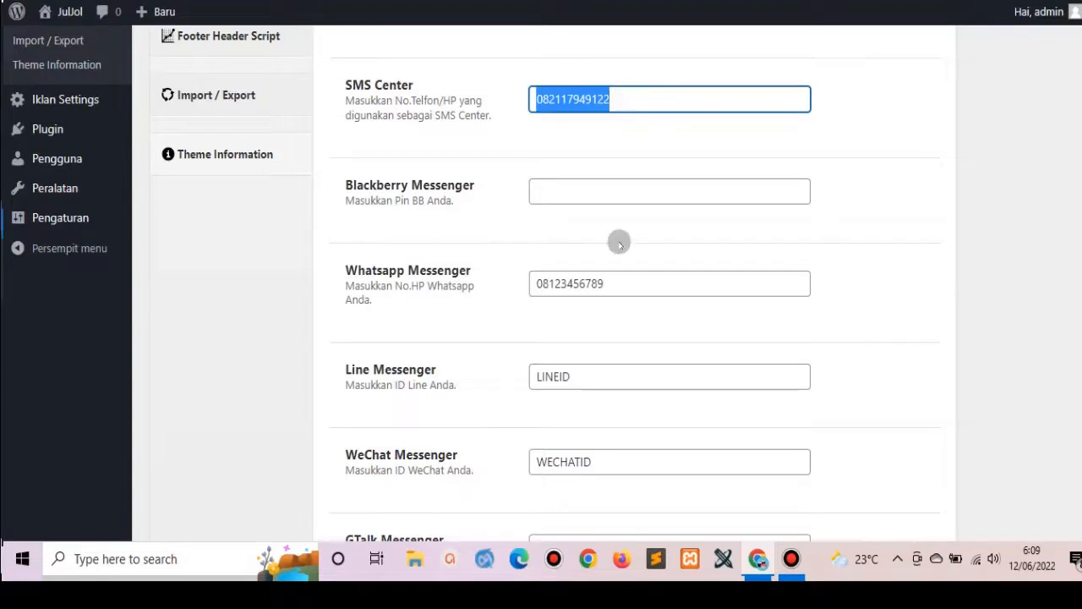
{"action": "double_click", "coordinate": [619, 279]}
{"action": "key", "text": "ctrl+v"}
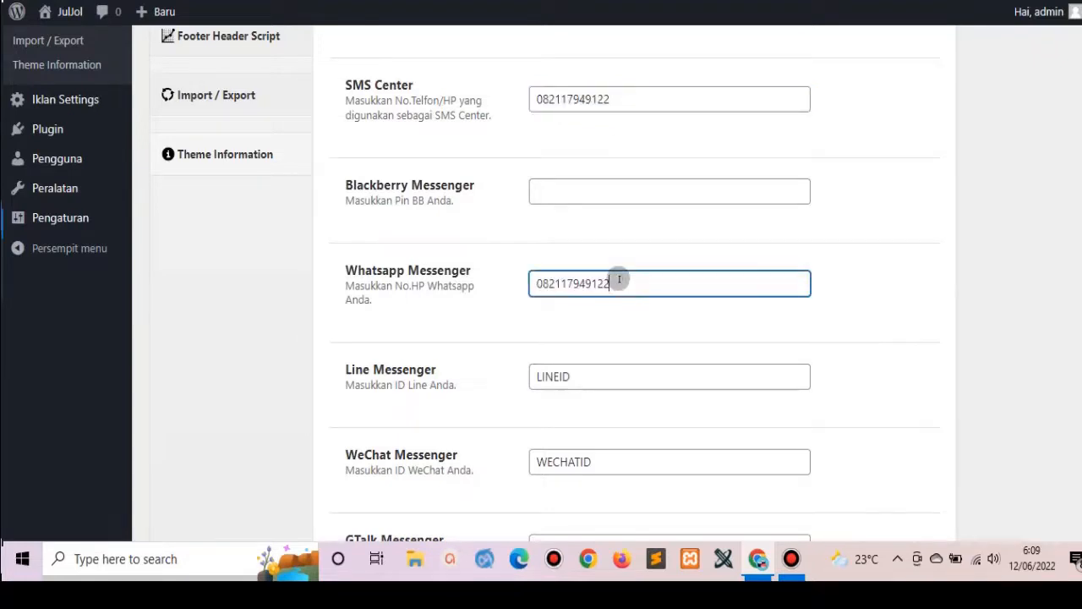
Clear the Line, WeChat and GTalk IDs and save the contact settings.
{"action": "double_click", "coordinate": [614, 379]}
{"action": "key", "text": "BackSpace"}
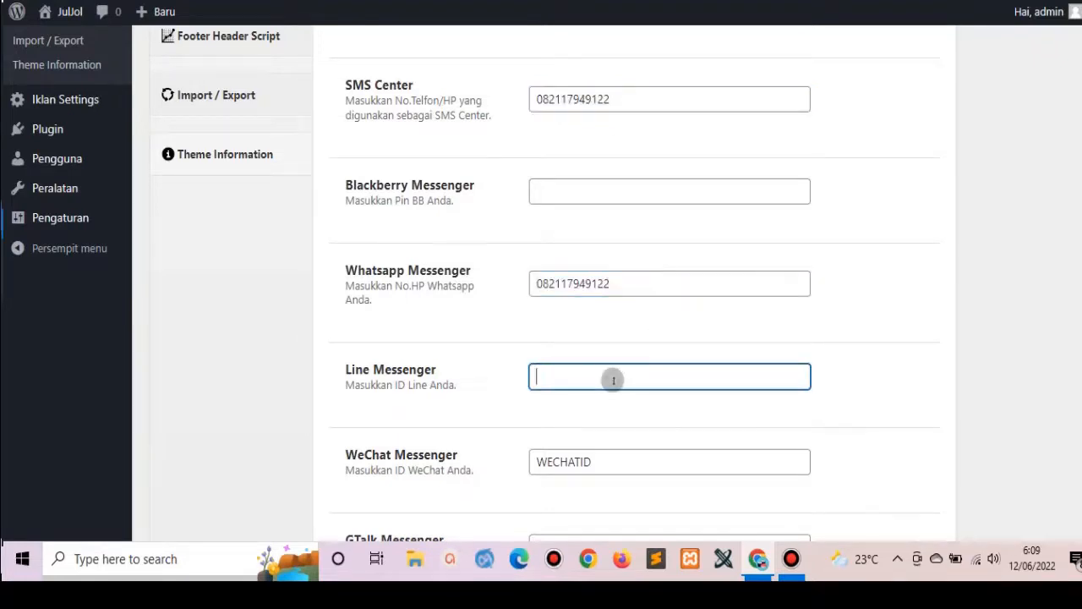
{"action": "double_click", "coordinate": [617, 466]}
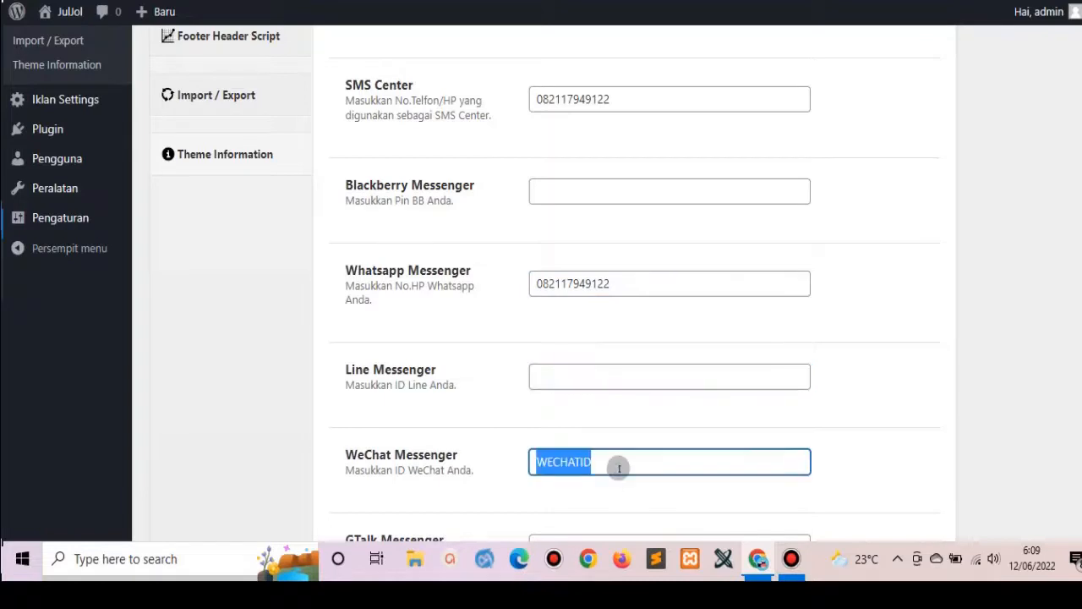
{"action": "key", "text": "BackSpace"}
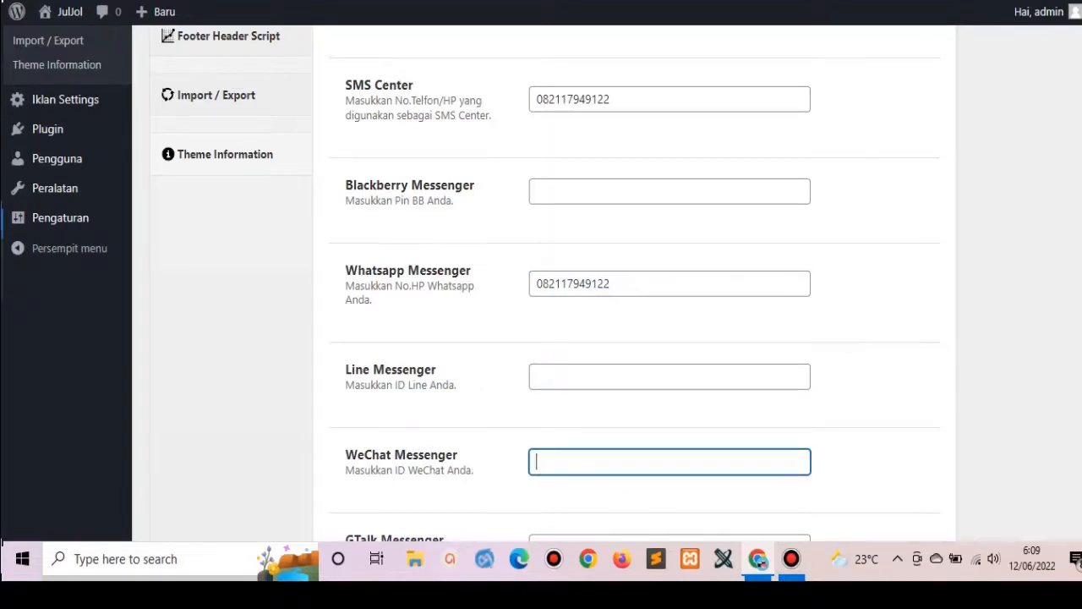
{"action": "scroll", "coordinate": [526, 432], "scroll_direction": "down", "scroll_amount": 3}
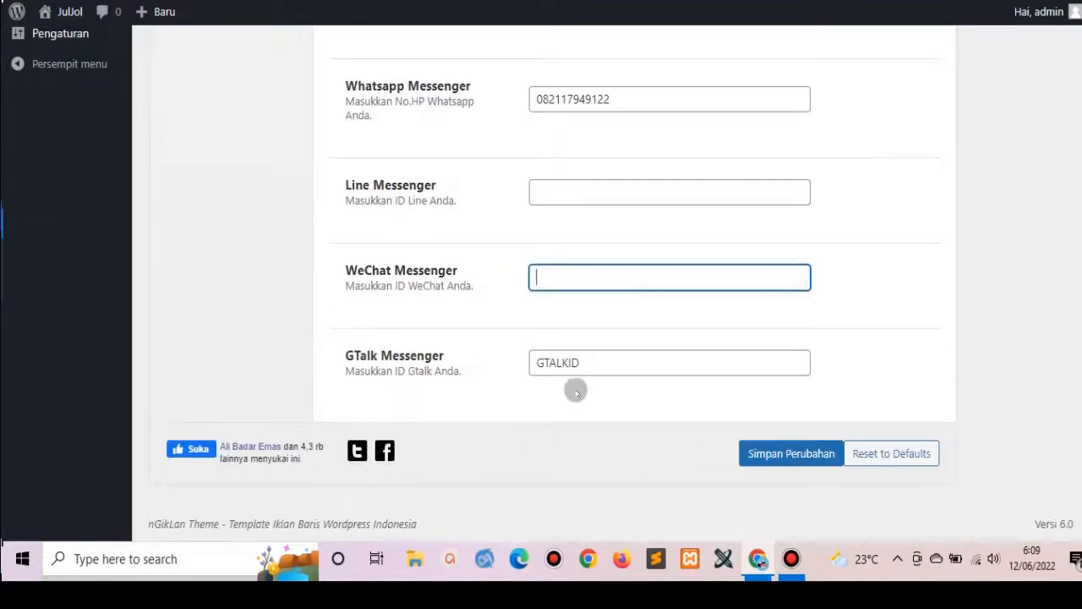
{"action": "double_click", "coordinate": [599, 362]}
{"action": "key", "text": "BackSpace"}
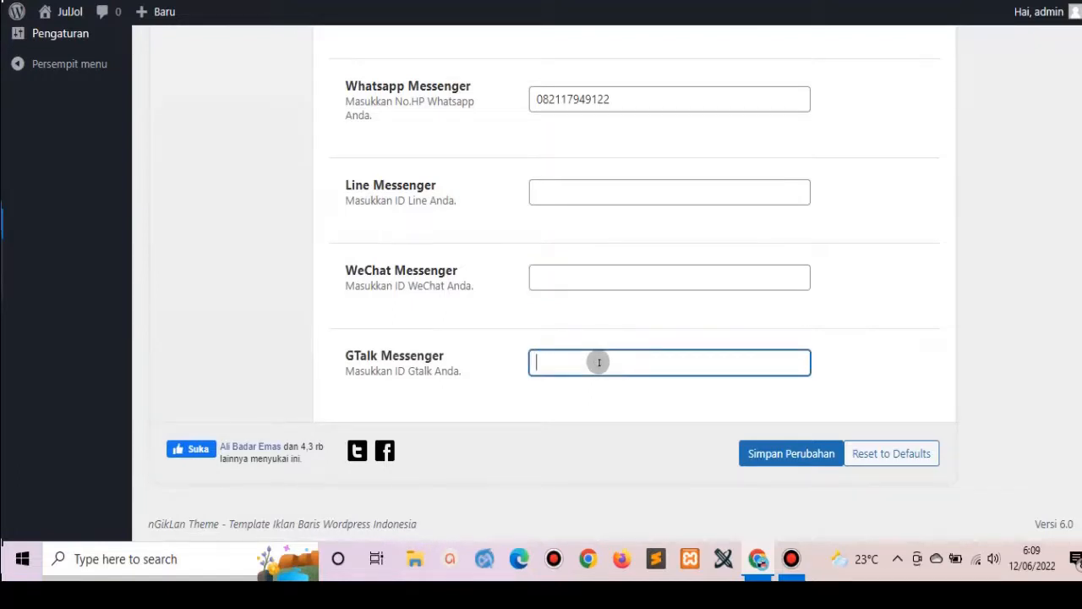
{"action": "left_click", "coordinate": [763, 453]}
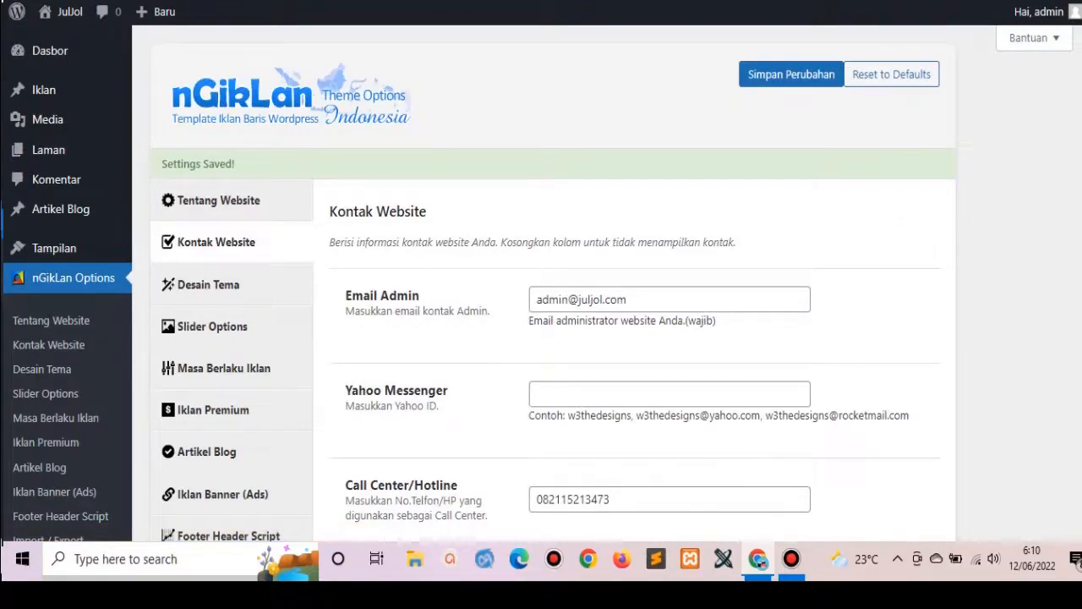
{"action": "left_click", "coordinate": [533, 1]}
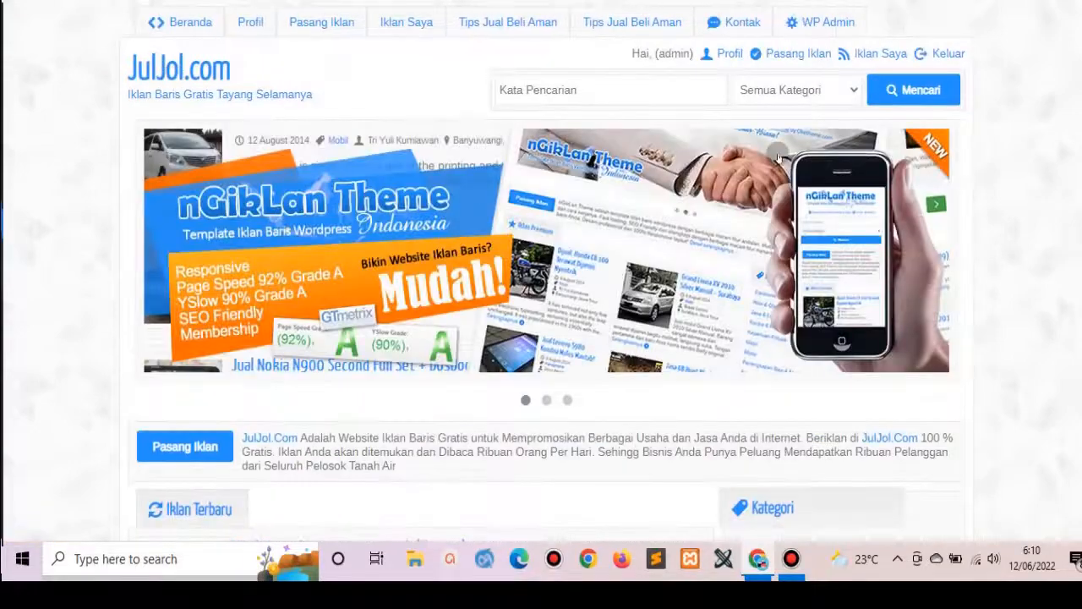
{"action": "scroll", "coordinate": [541, 287], "scroll_direction": "down", "scroll_amount": 17}
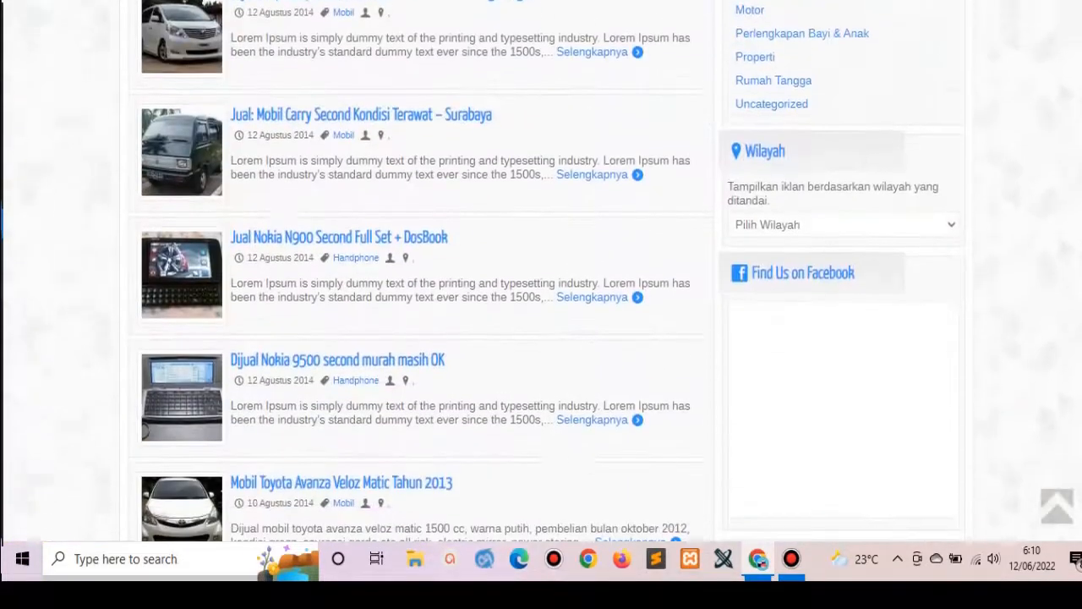
{"action": "scroll", "coordinate": [541, 288], "scroll_direction": "up", "scroll_amount": 13}
{"action": "scroll", "coordinate": [933, 118], "scroll_direction": "up", "scroll_amount": 4}
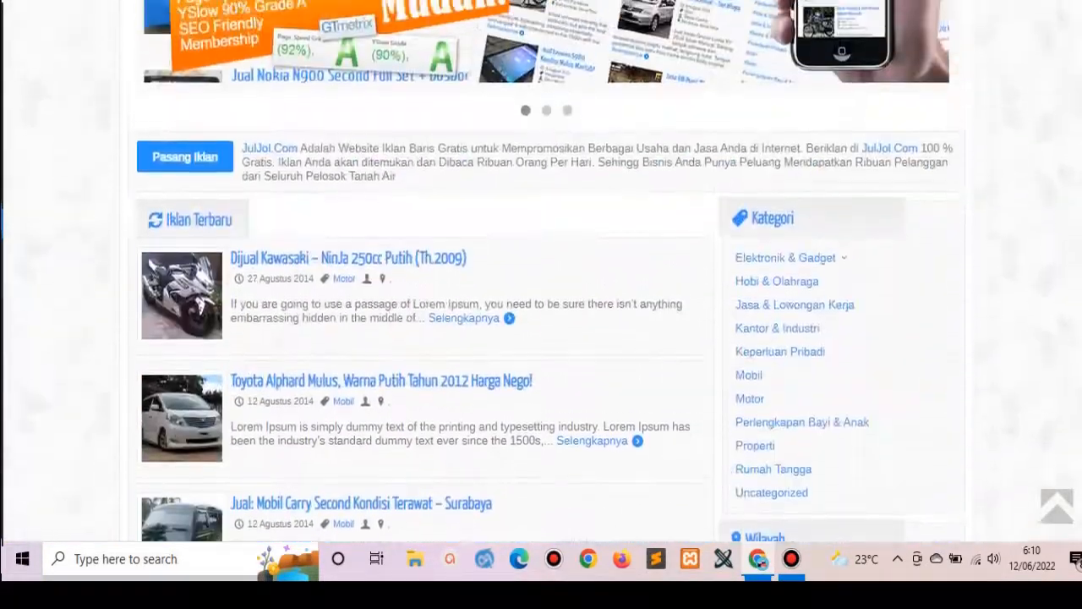
{"action": "scroll", "coordinate": [596, 152], "scroll_direction": "down", "scroll_amount": 10}
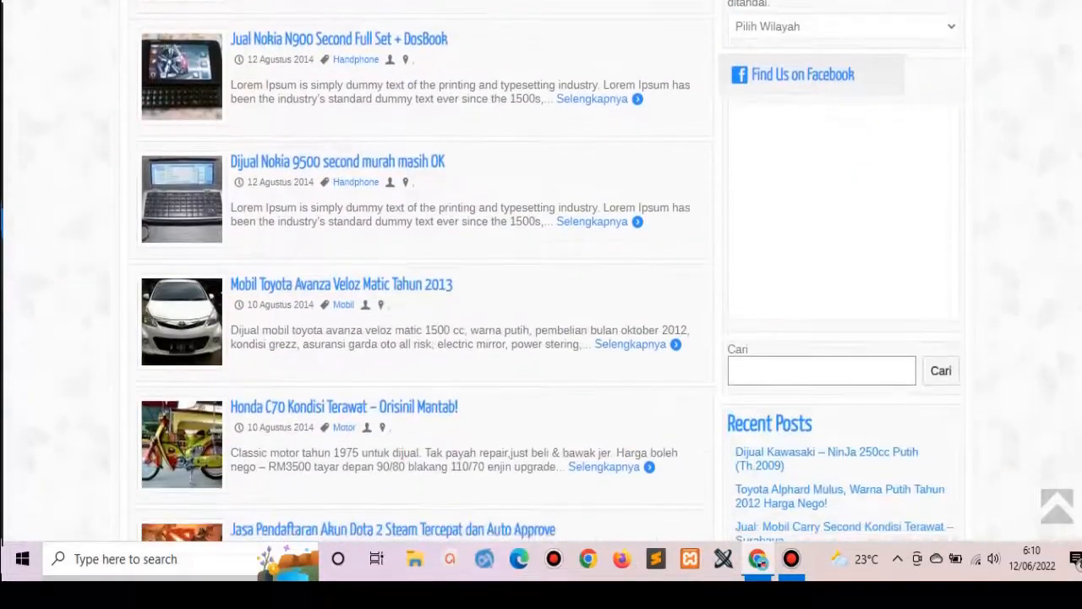
{"action": "scroll", "coordinate": [542, 271], "scroll_direction": "up", "scroll_amount": 10}
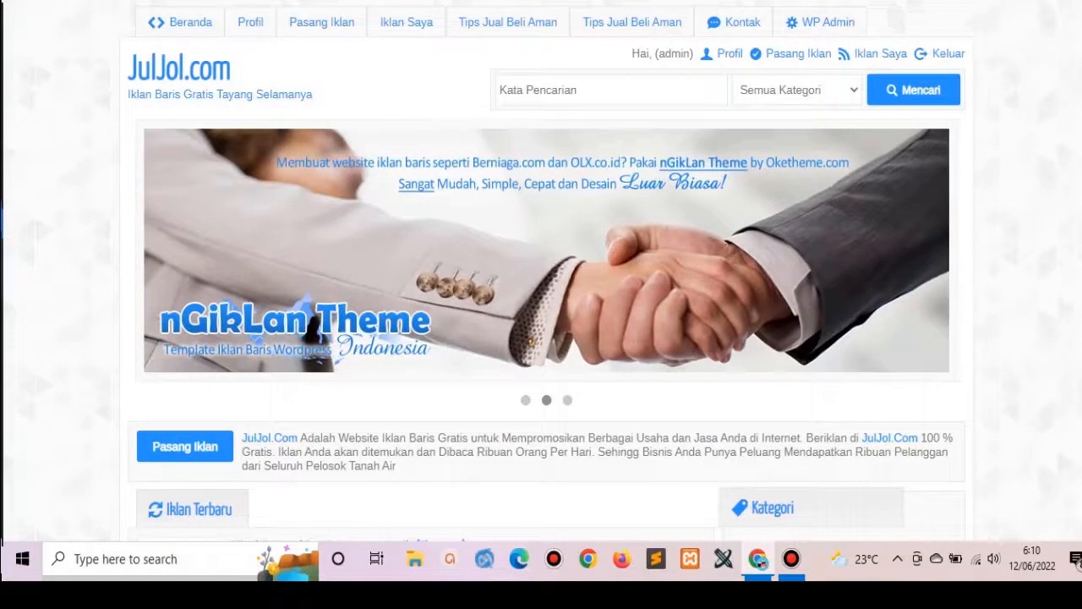
{"action": "key", "text": "ctrl+Tab"}
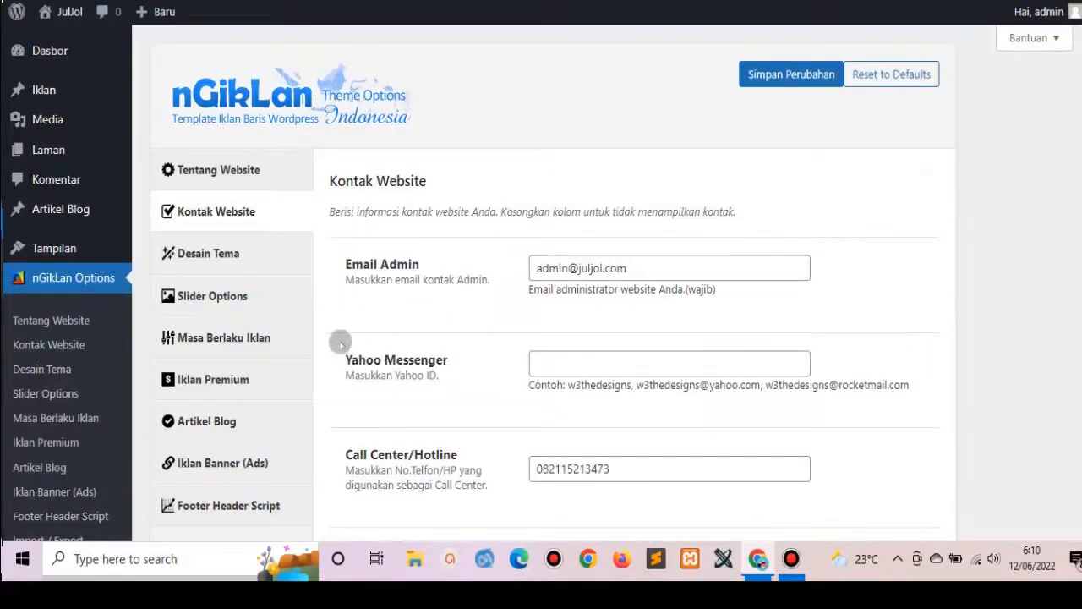
In Desain Tema, switch the Basic Style to Dark and save.
{"action": "left_click", "coordinate": [239, 262]}
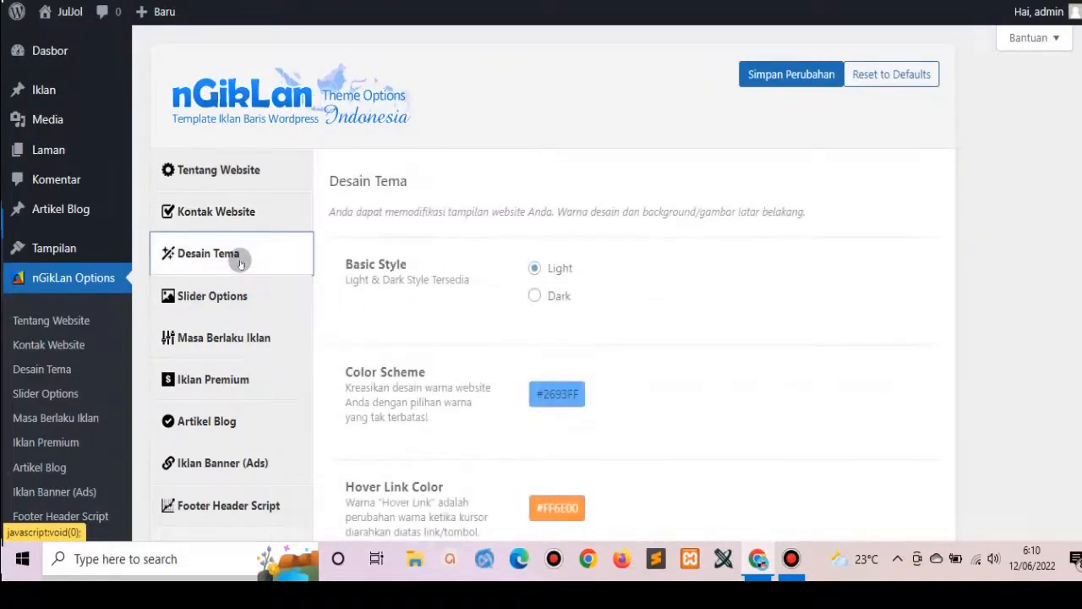
{"action": "left_click", "coordinate": [560, 298]}
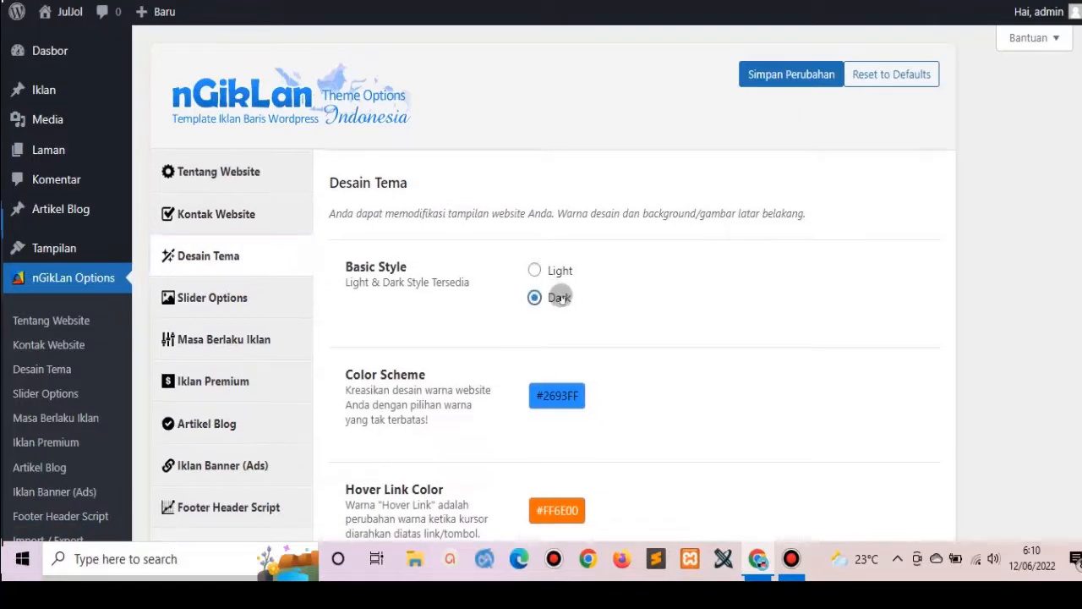
{"action": "left_click", "coordinate": [772, 75]}
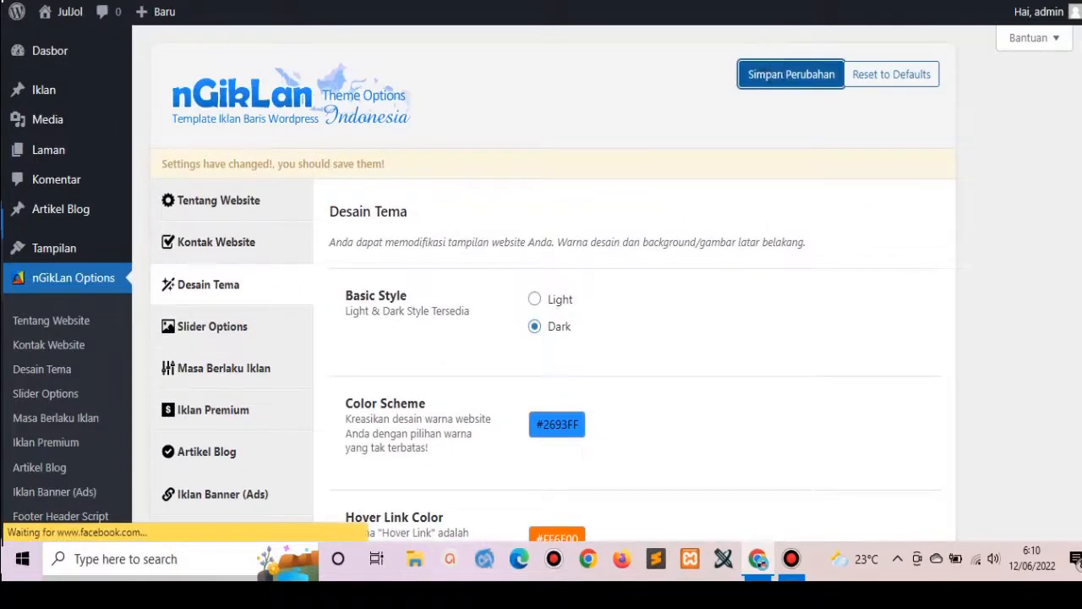
Reload the JulJol homepage in its own maximized window to view the dark style.
{"action": "left_click_drag", "start_coordinate": [75, 2], "coordinate": [162, 29]}
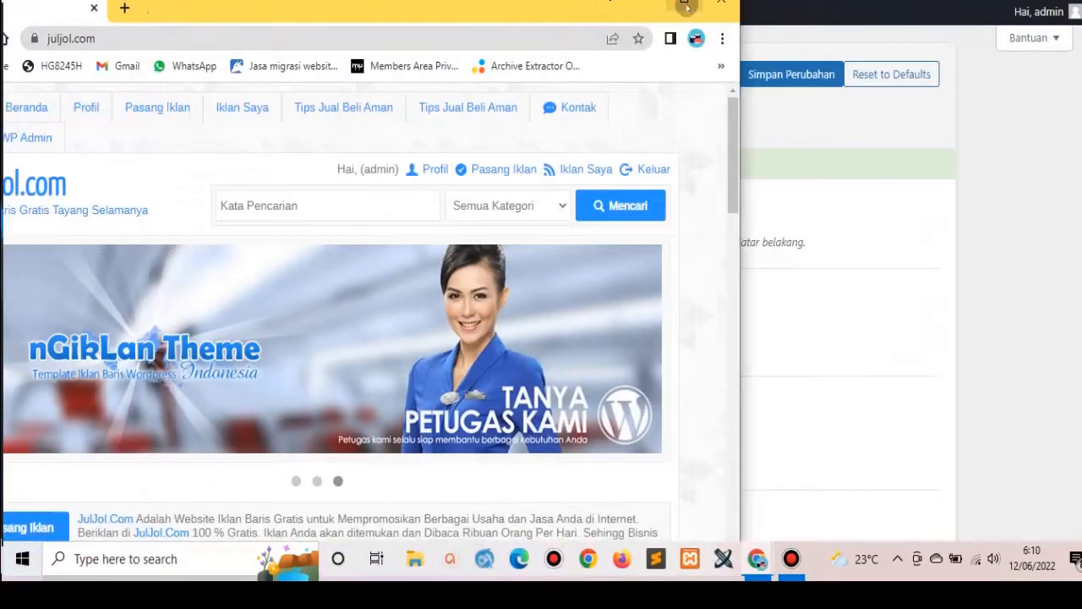
{"action": "left_click", "coordinate": [684, 6]}
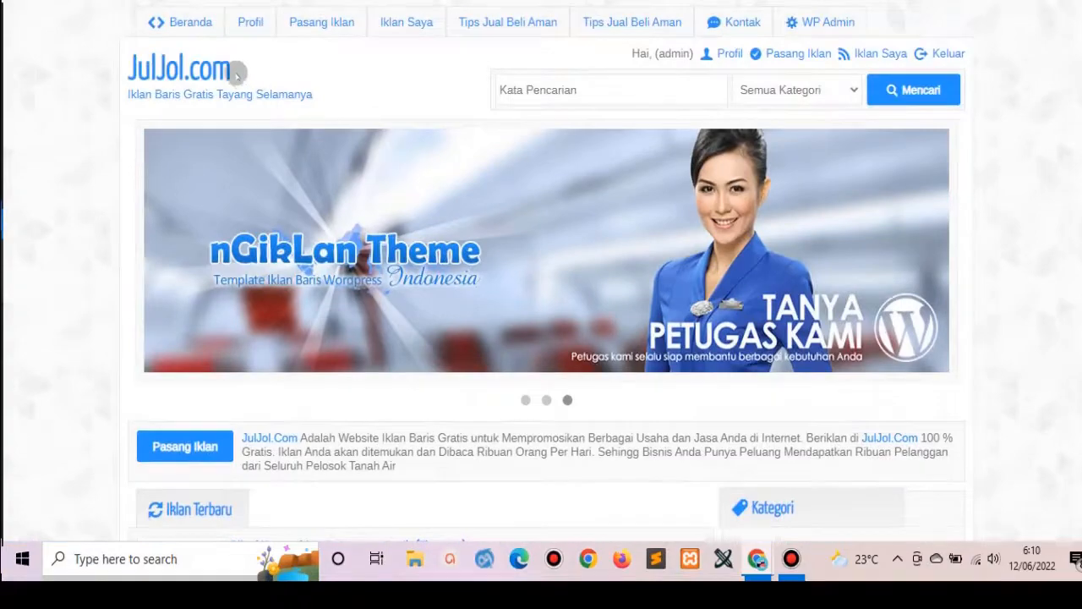
{"action": "left_click", "coordinate": [210, 75]}
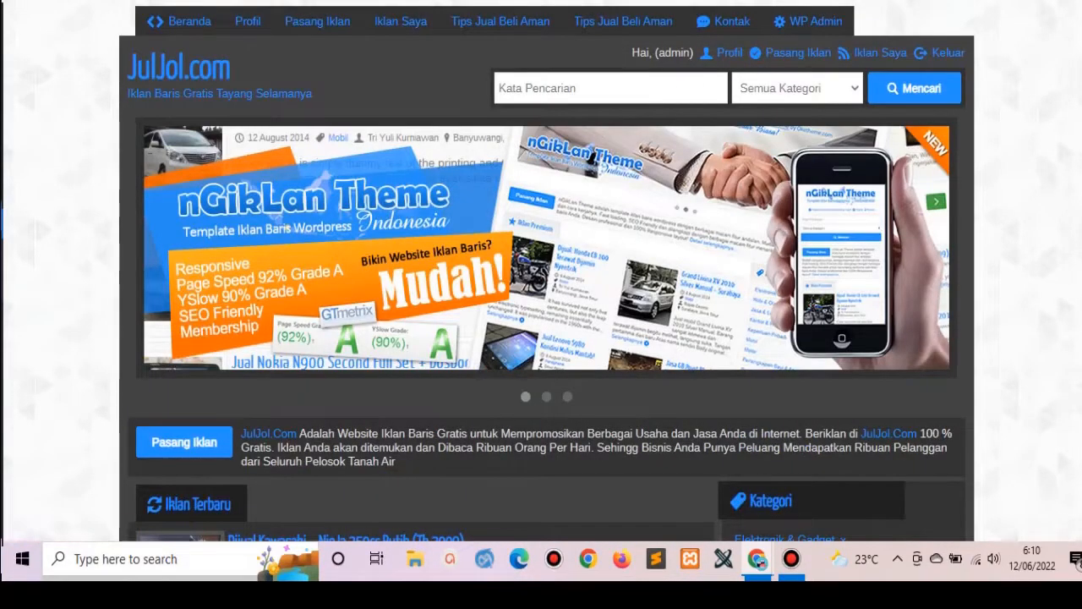
{"action": "left_click", "coordinate": [883, 3]}
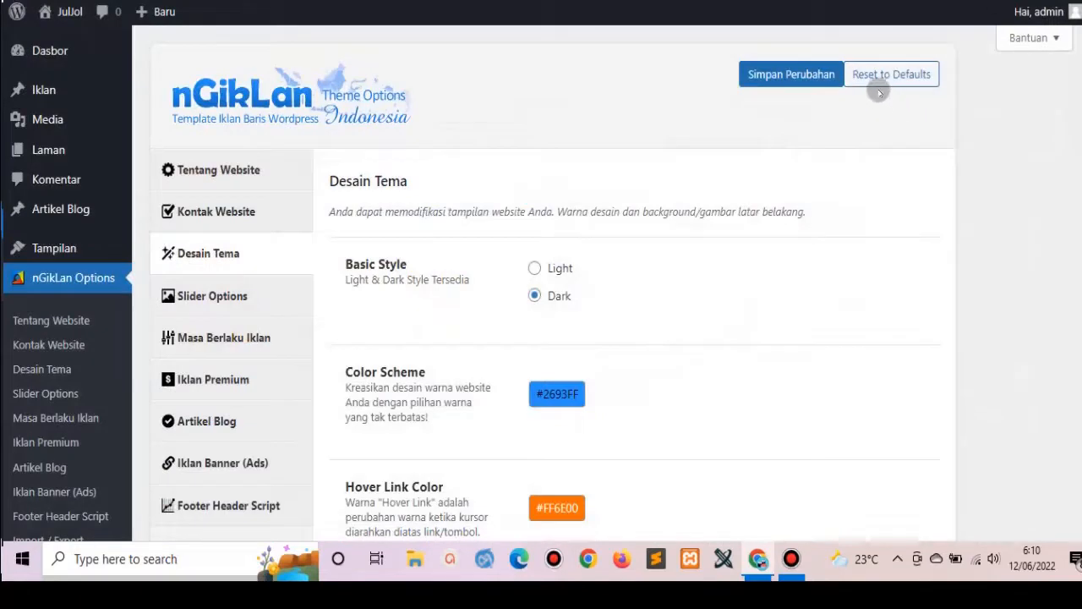
Open the live site in a new tab, scroll through it, and return to the options.
{"action": "mouse_move", "coordinate": [66, 15]}
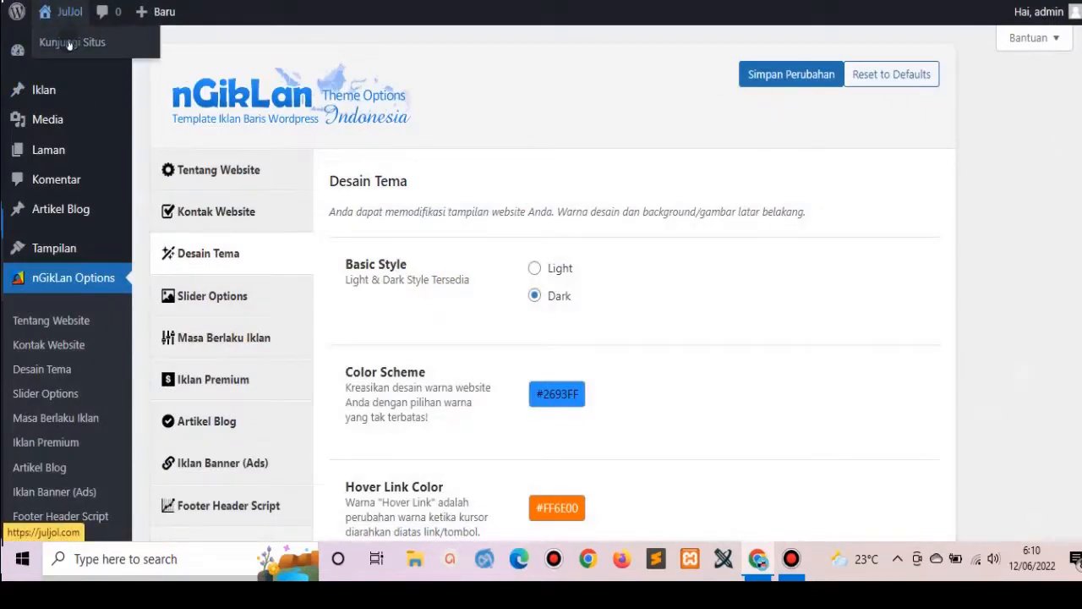
{"action": "right_click", "coordinate": [70, 44]}
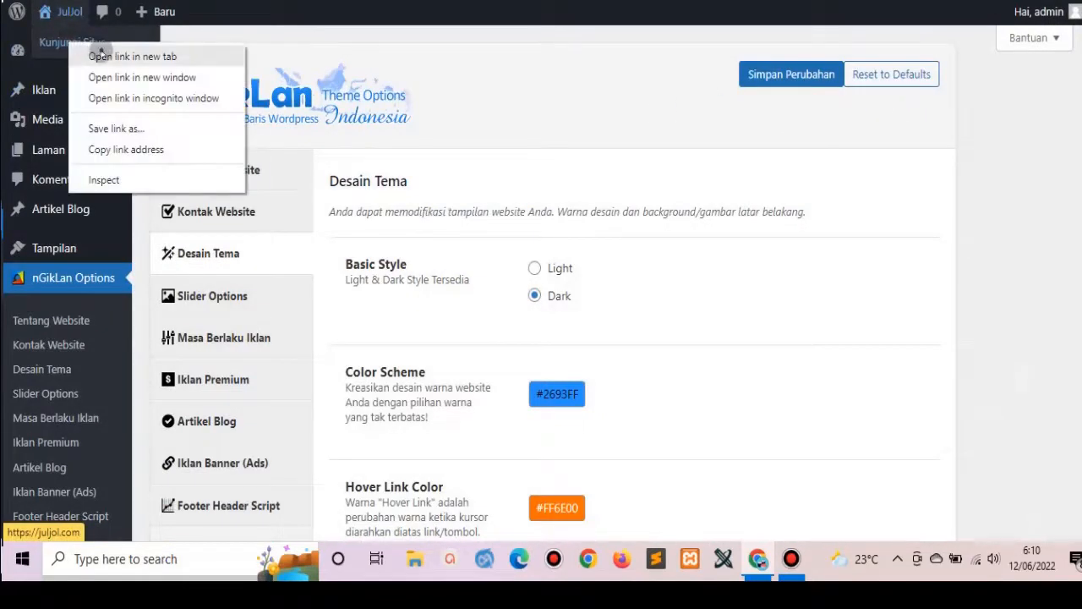
{"action": "left_click", "coordinate": [149, 49]}
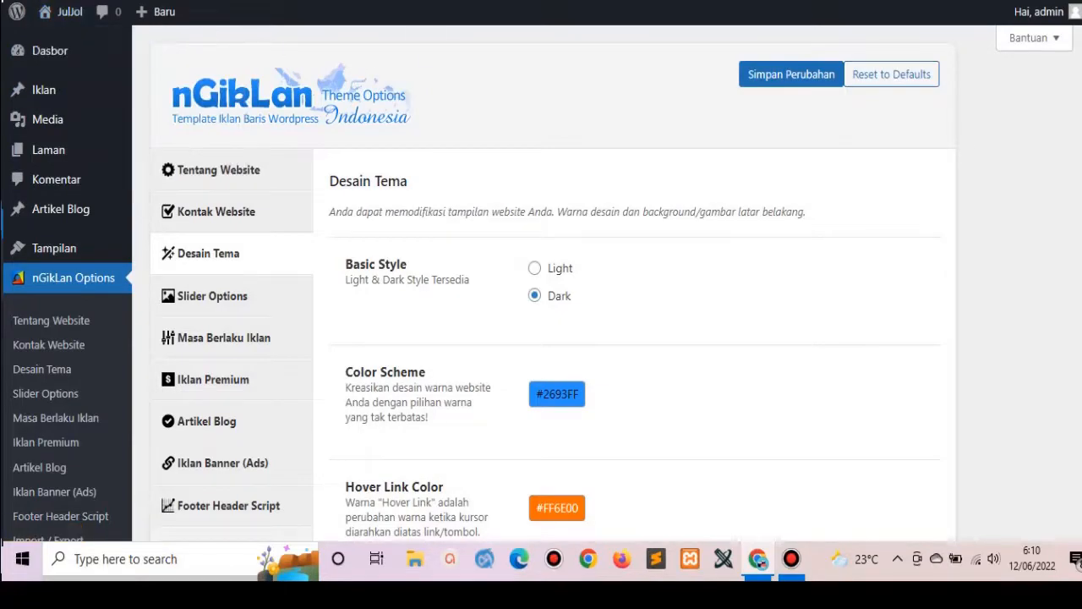
{"action": "key", "text": "ctrl+Tab"}
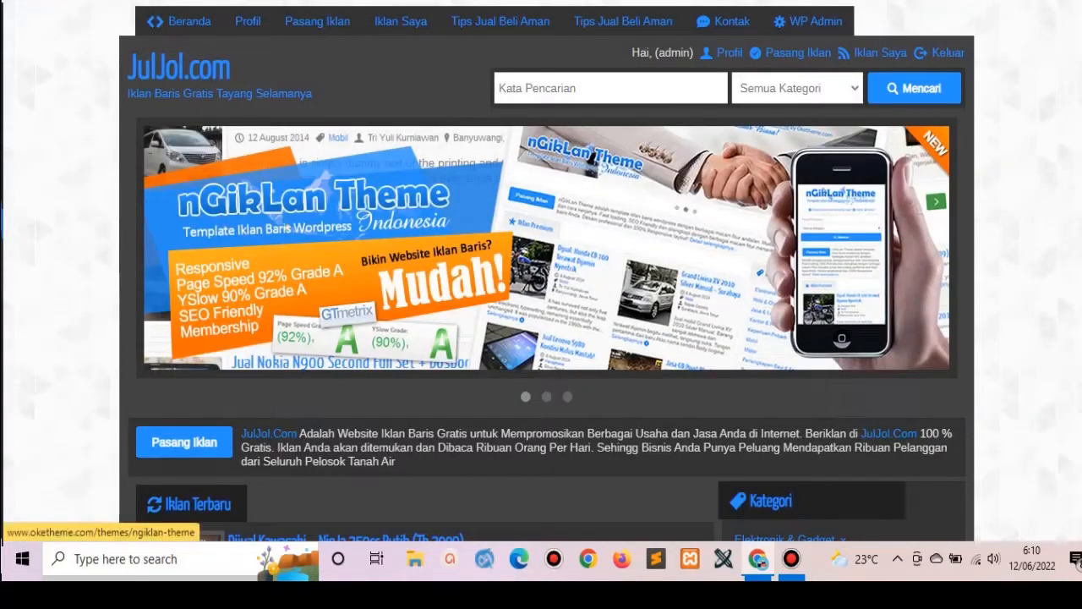
{"action": "scroll", "coordinate": [846, 174], "scroll_direction": "down", "scroll_amount": 15}
{"action": "scroll", "coordinate": [547, 270], "scroll_direction": "down", "scroll_amount": 4}
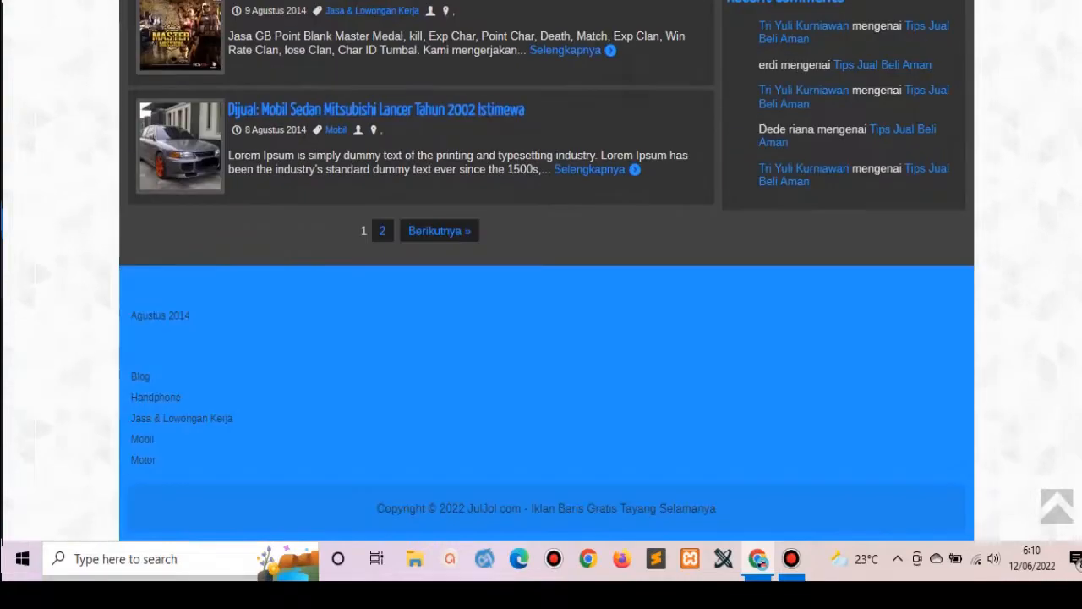
{"action": "scroll", "coordinate": [546, 271], "scroll_direction": "up", "scroll_amount": 18}
{"action": "key", "text": "ctrl+shift+Tab"}
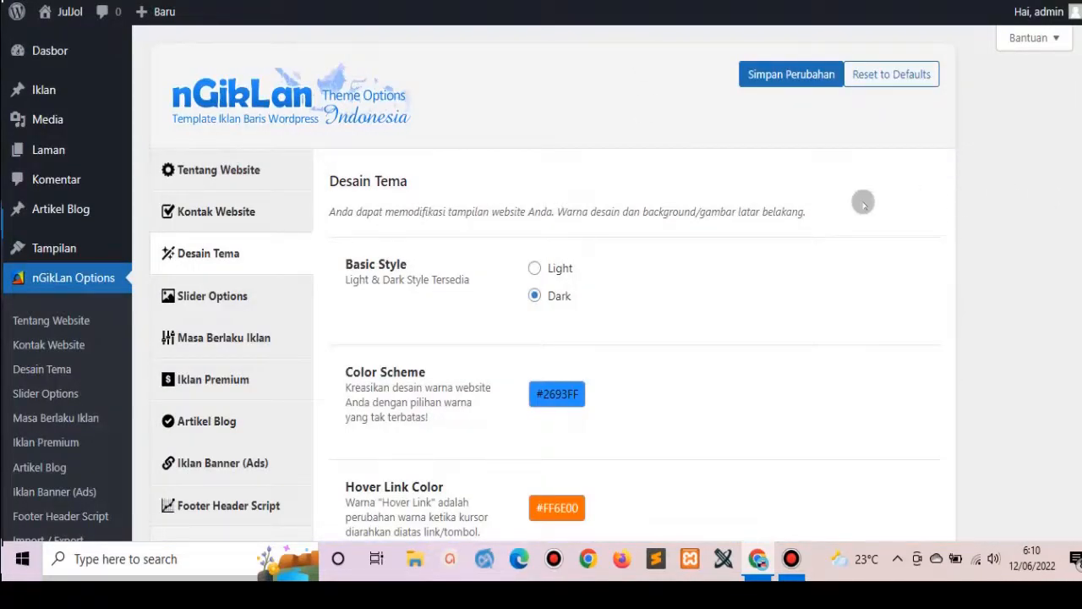
Set the Background Pattern to Dark IronGrip and save the design settings.
{"action": "scroll", "coordinate": [541, 279], "scroll_direction": "down", "scroll_amount": 6}
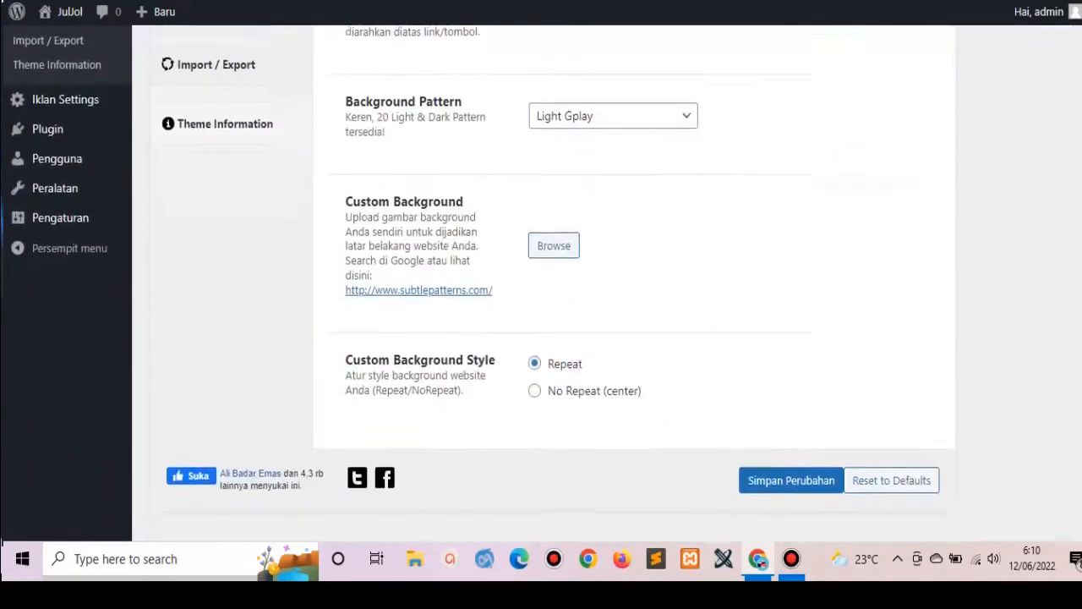
{"action": "left_click", "coordinate": [653, 111]}
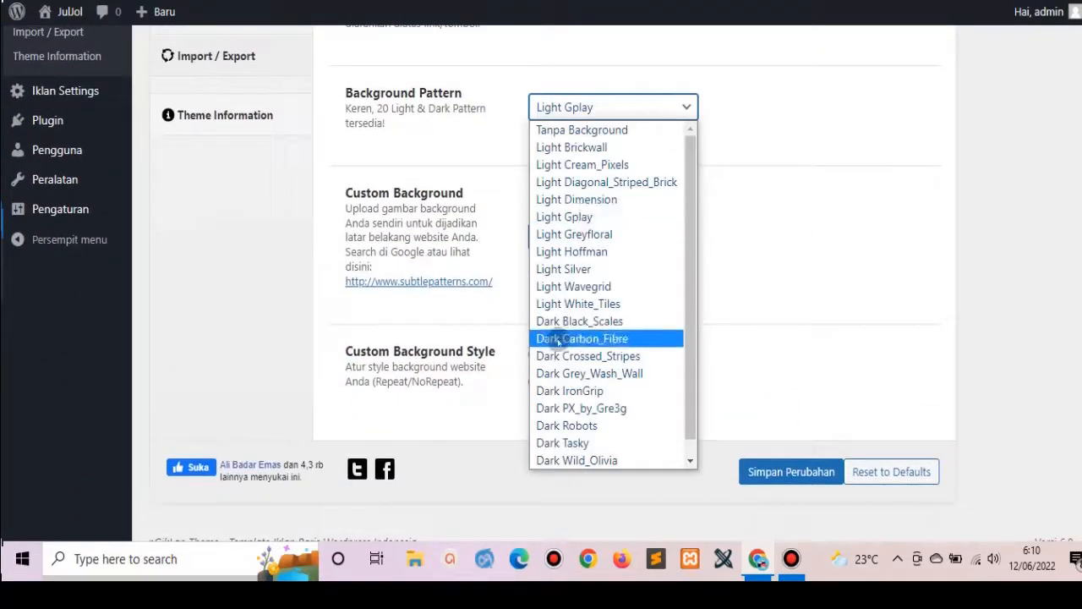
{"action": "left_click", "coordinate": [559, 391]}
{"action": "scroll", "coordinate": [756, 500], "scroll_direction": "up", "scroll_amount": 1}
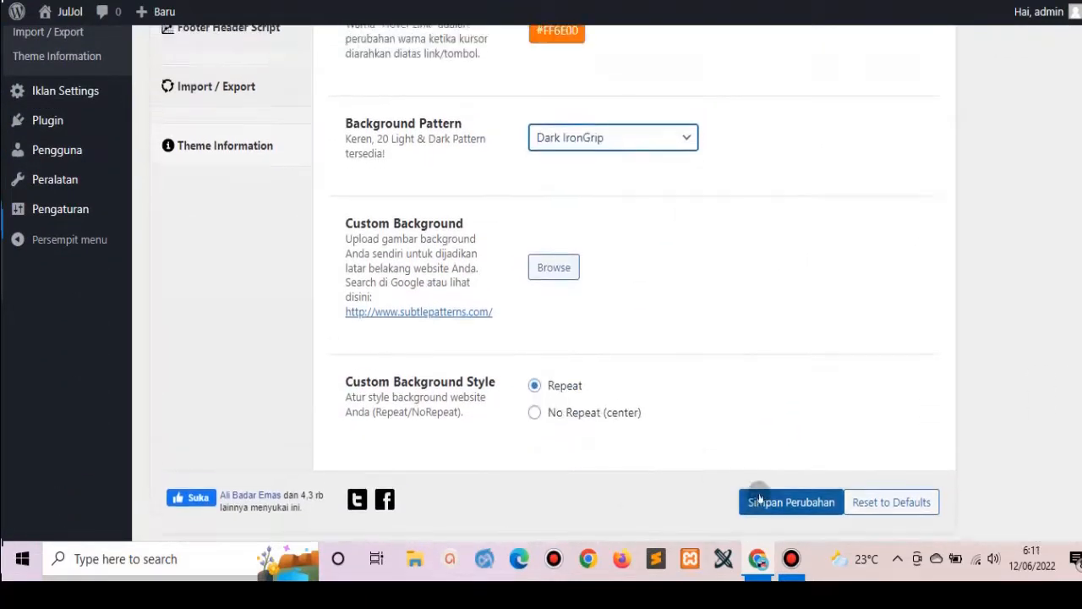
{"action": "left_click", "coordinate": [761, 500]}
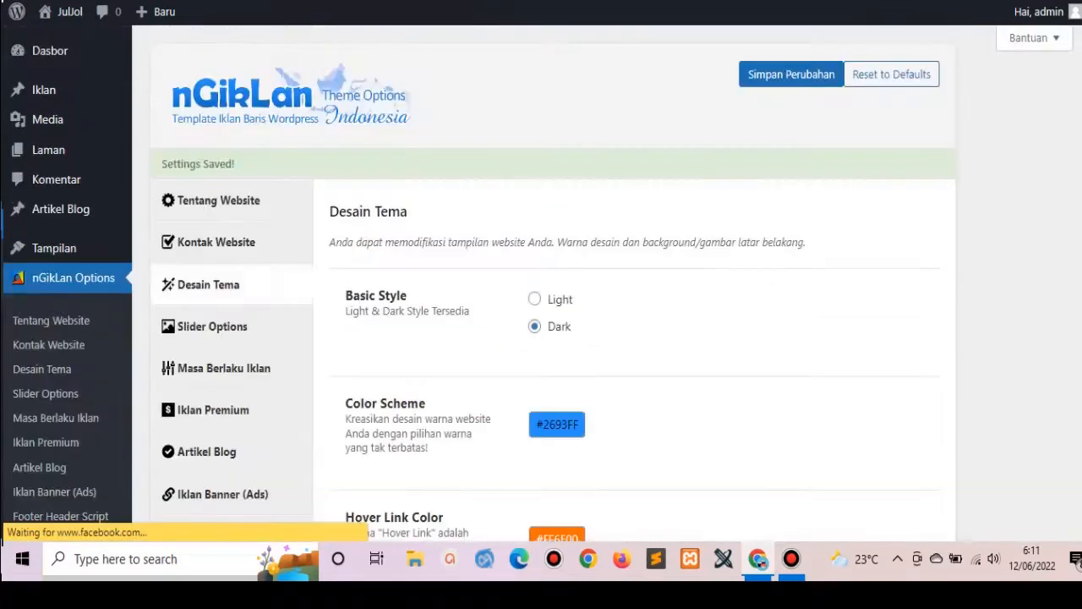
Reload the JulJol homepage and scroll through it to check the patterned background.
{"action": "left_click", "coordinate": [271, 2]}
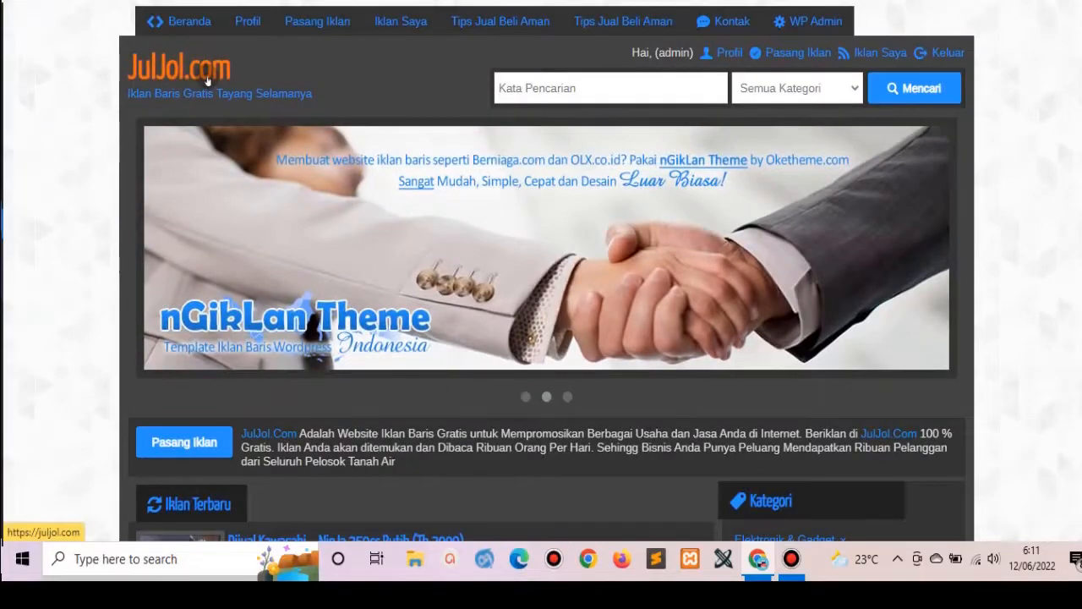
{"action": "left_click", "coordinate": [207, 80]}
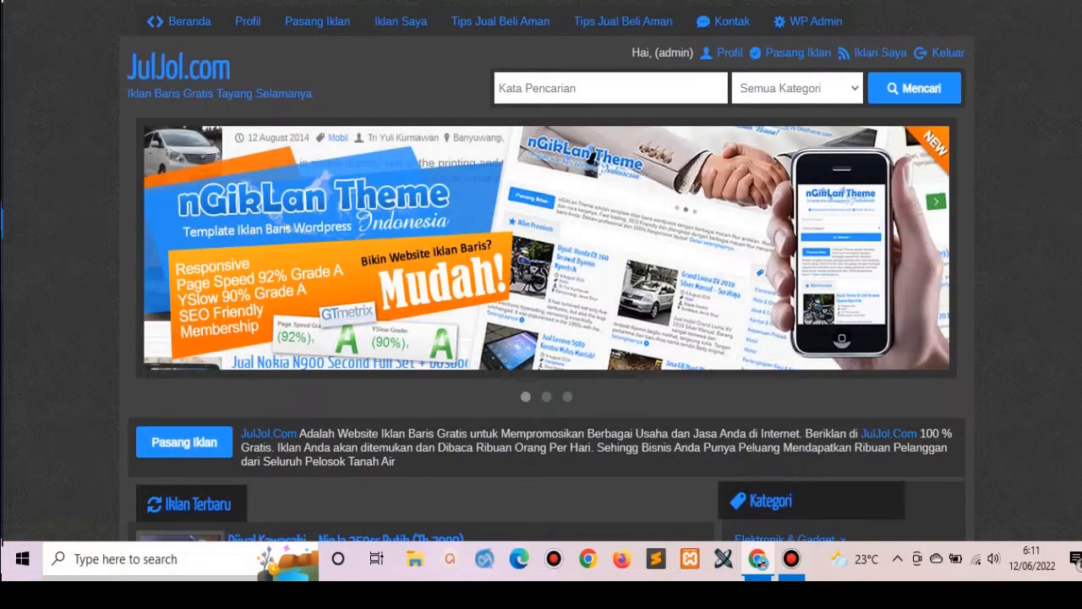
{"action": "scroll", "coordinate": [542, 271], "scroll_direction": "down", "scroll_amount": 20}
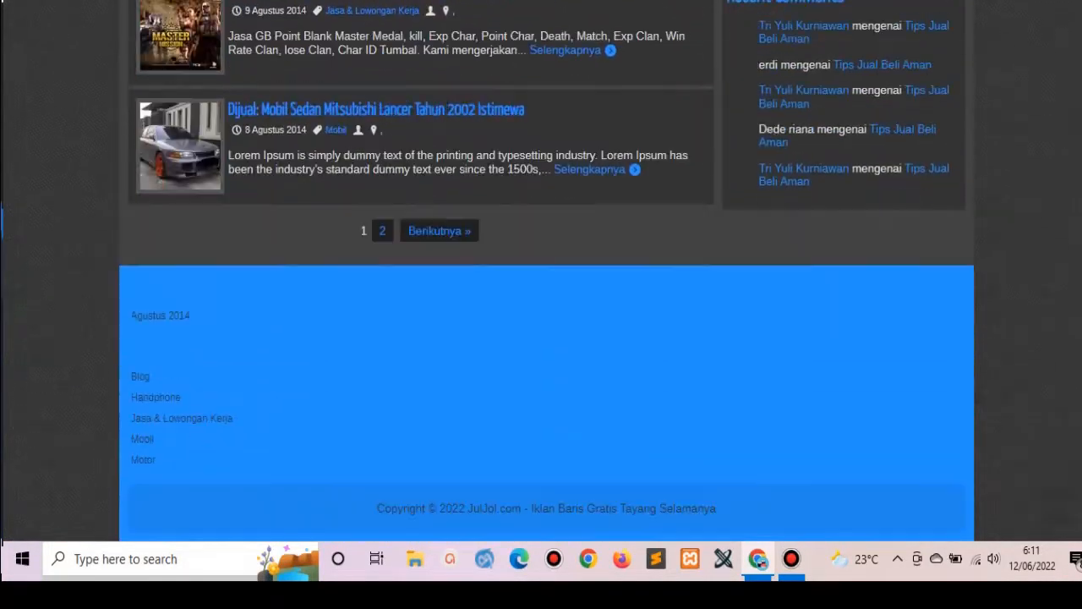
{"action": "scroll", "coordinate": [541, 271], "scroll_direction": "up", "scroll_amount": 7}
{"action": "scroll", "coordinate": [541, 271], "scroll_direction": "up", "scroll_amount": 10}
{"action": "scroll", "coordinate": [541, 271], "scroll_direction": "down", "scroll_amount": 3}
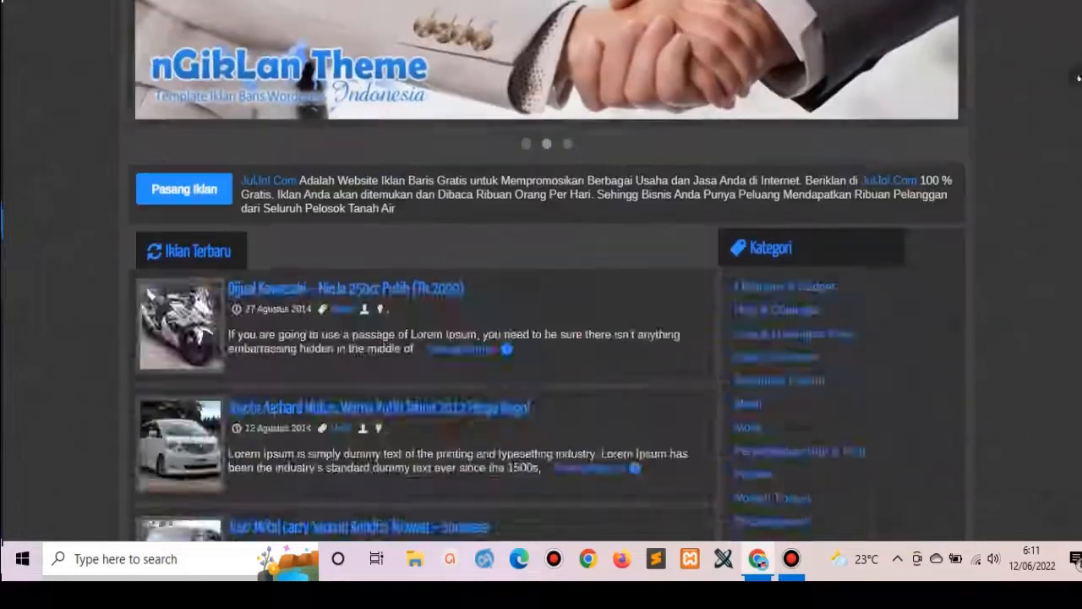
{"action": "scroll", "coordinate": [541, 270], "scroll_direction": "up", "scroll_amount": 3}
{"action": "scroll", "coordinate": [1074, 55], "scroll_direction": "down", "scroll_amount": 3}
{"action": "scroll", "coordinate": [864, 17], "scroll_direction": "up", "scroll_amount": 3}
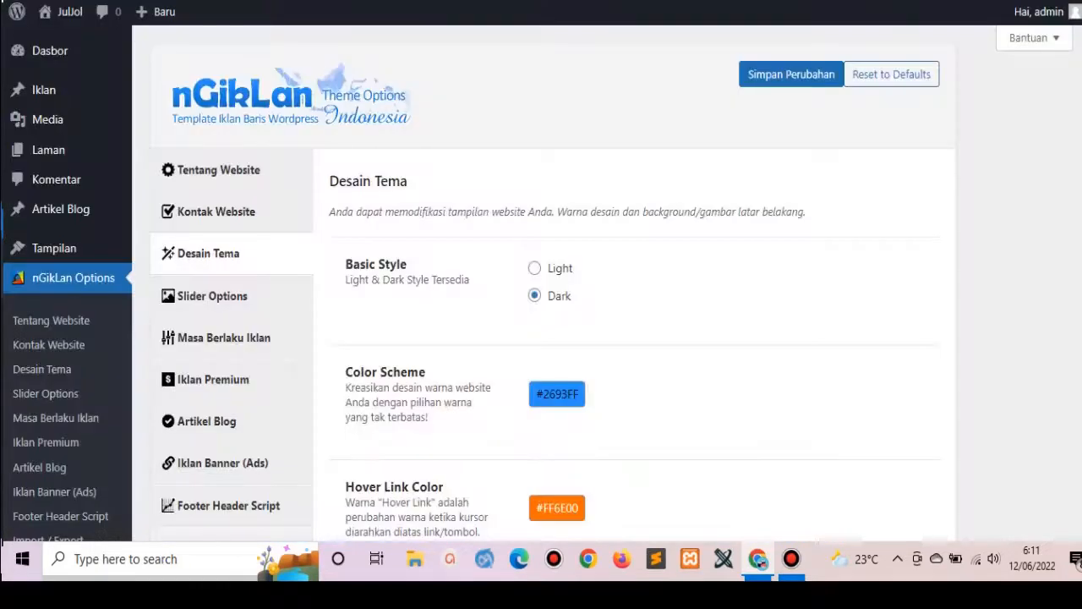
Review Desain Tema, leaving the Color Scheme at 2693FF, then go to Slider Options.
{"action": "scroll", "coordinate": [478, 288], "scroll_direction": "down", "scroll_amount": 6}
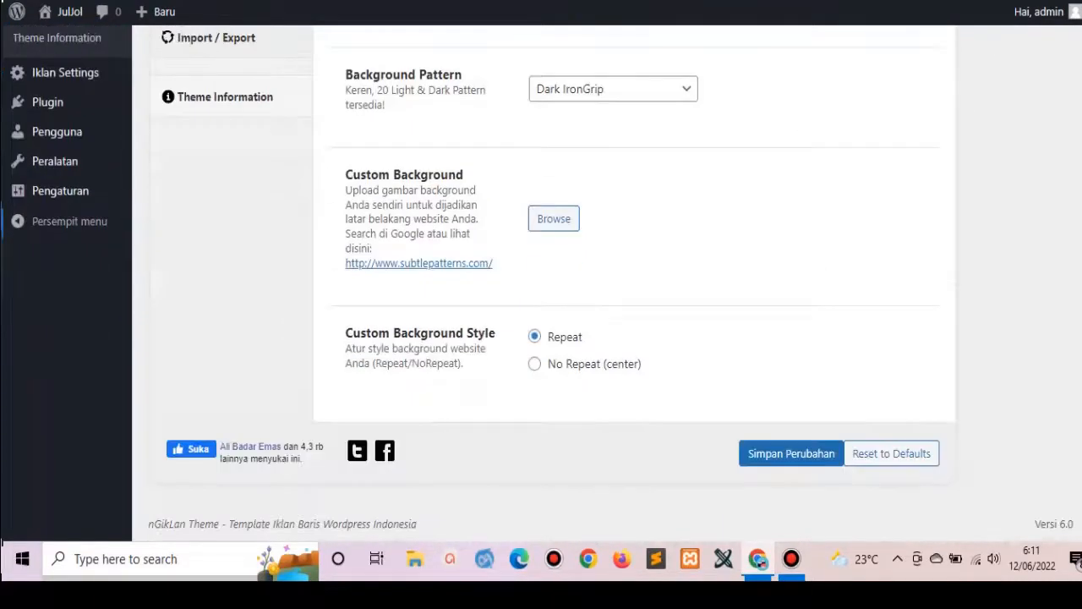
{"action": "scroll", "coordinate": [542, 287], "scroll_direction": "up", "scroll_amount": 7}
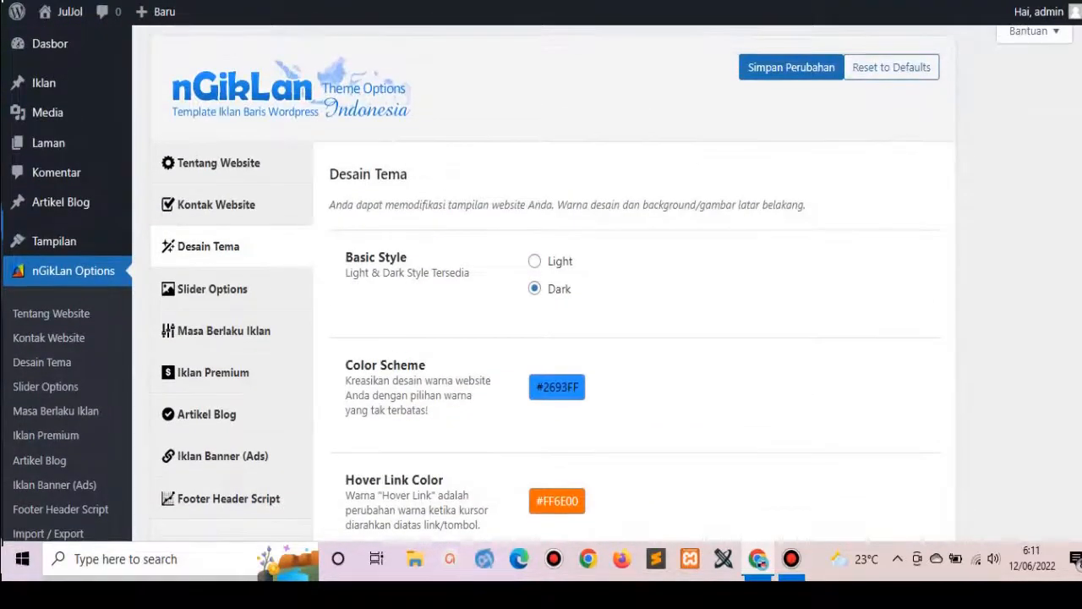
{"action": "scroll", "coordinate": [541, 288], "scroll_direction": "down", "scroll_amount": 1}
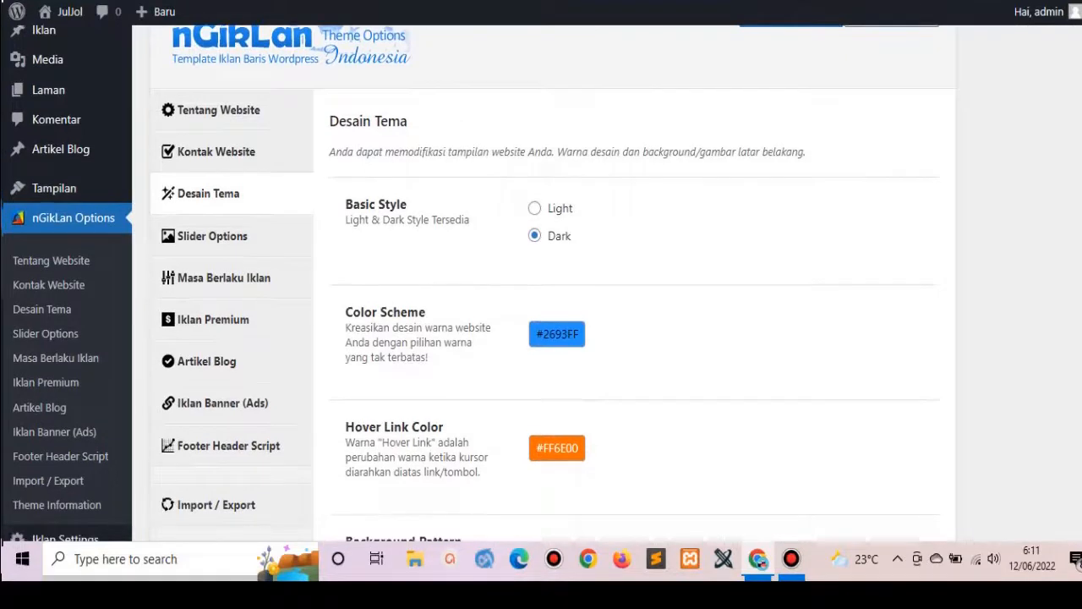
{"action": "double_click", "coordinate": [576, 334]}
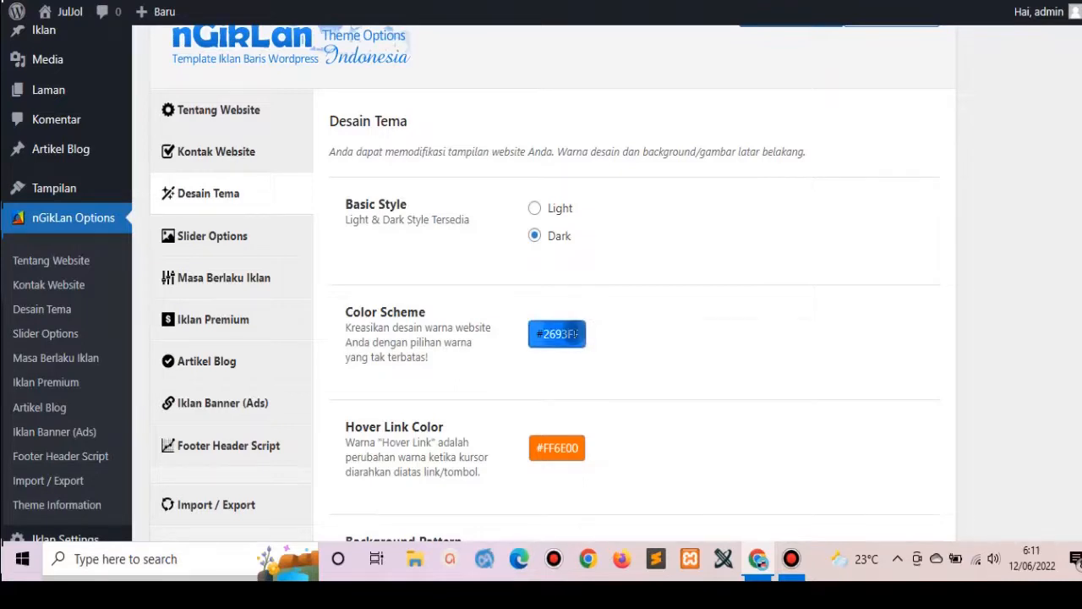
{"action": "left_click", "coordinate": [647, 328]}
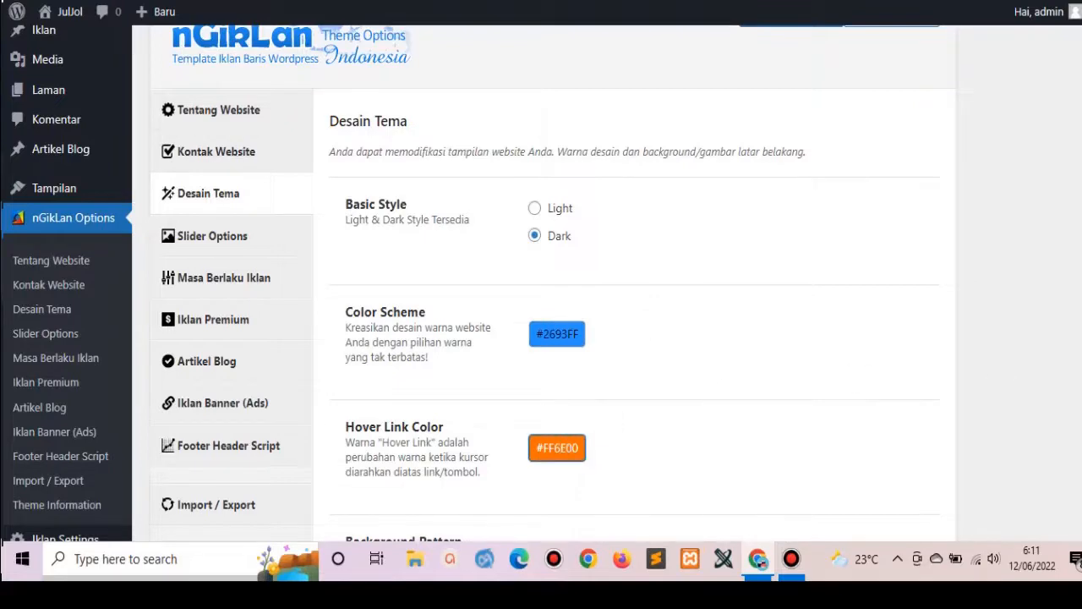
{"action": "scroll", "coordinate": [558, 448], "scroll_direction": "down", "scroll_amount": 5}
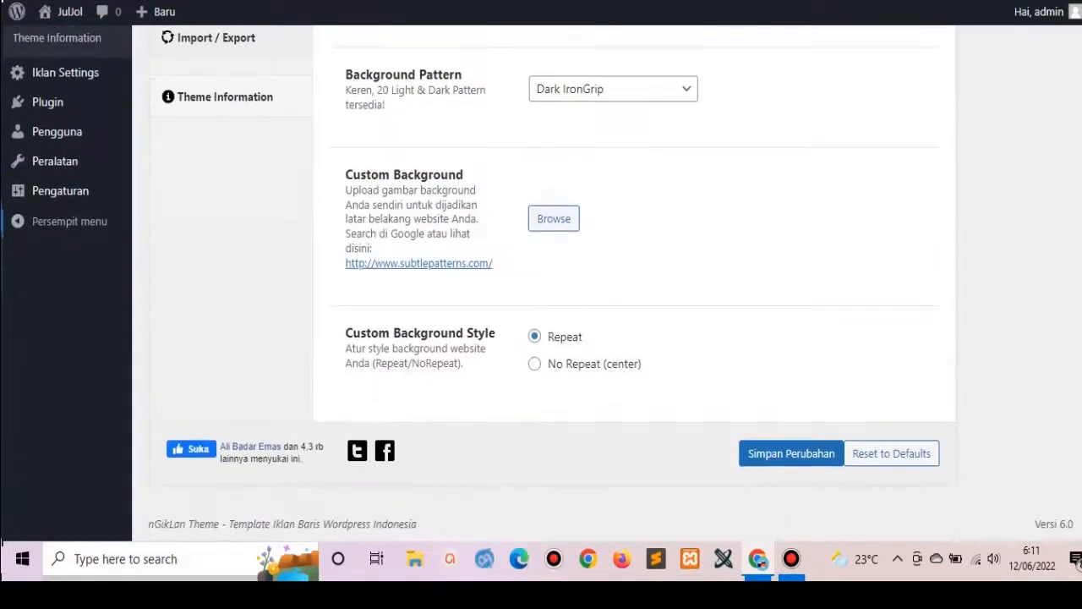
{"action": "scroll", "coordinate": [558, 338], "scroll_direction": "up", "scroll_amount": 6}
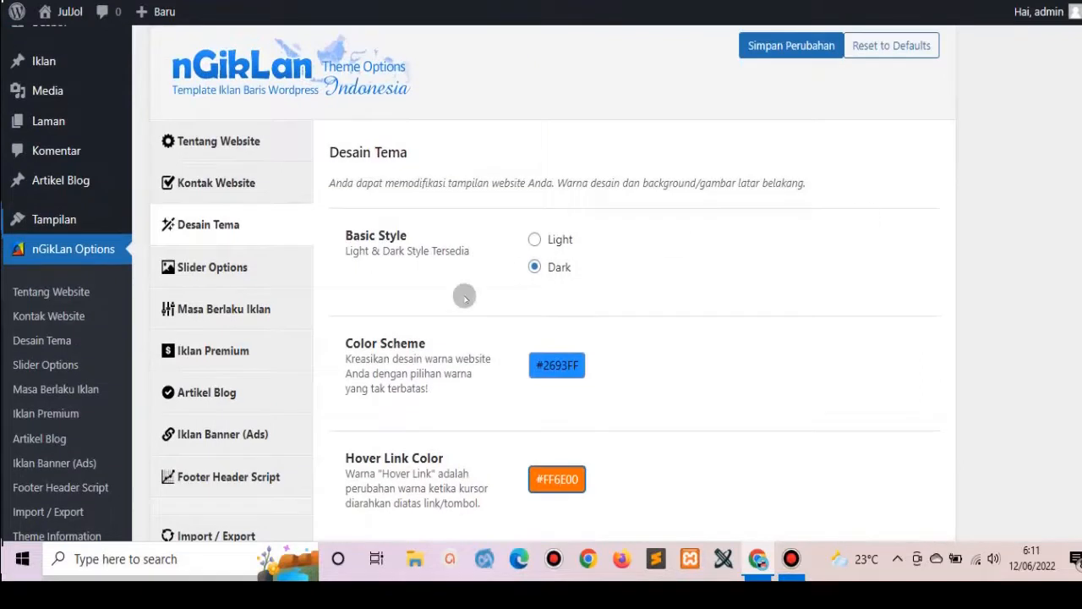
{"action": "left_click", "coordinate": [213, 258]}
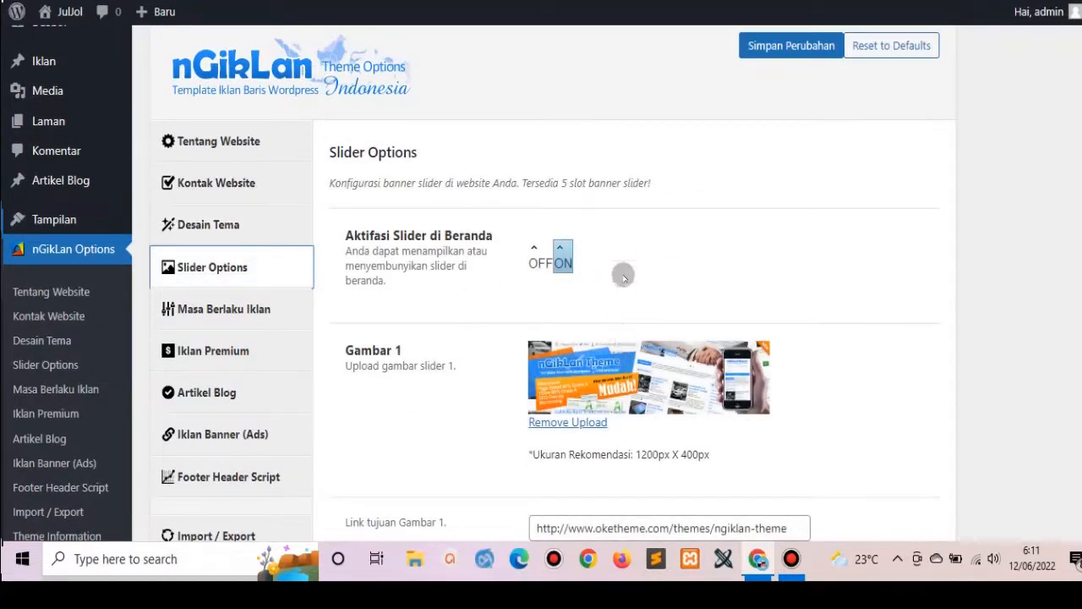
Remove the Gambar 1 image and upload Layanan.jpg through the media uploader.
{"action": "left_click", "coordinate": [587, 423]}
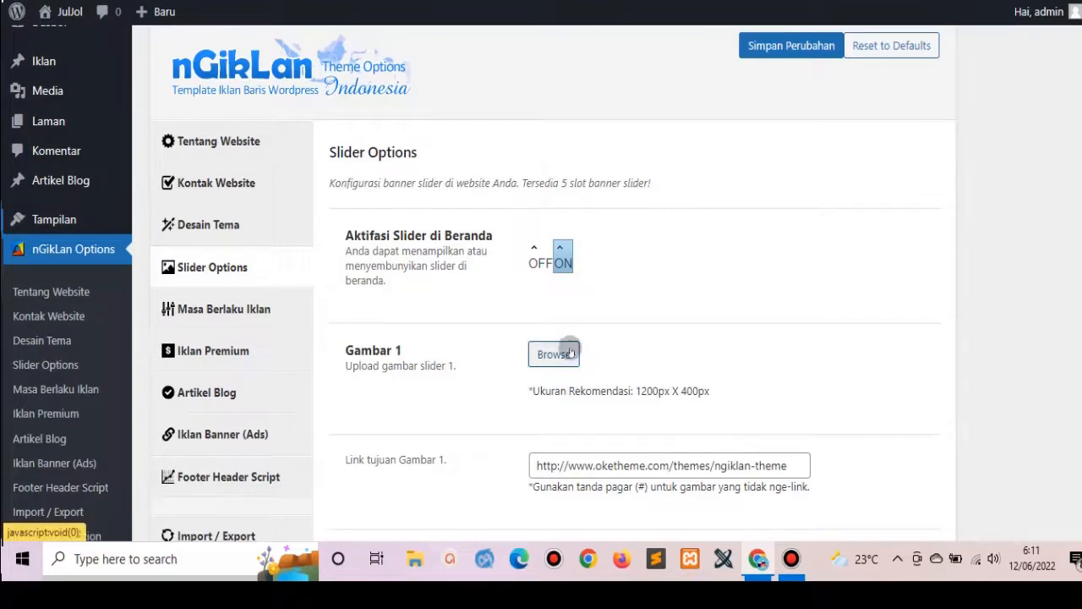
{"action": "left_click", "coordinate": [570, 351]}
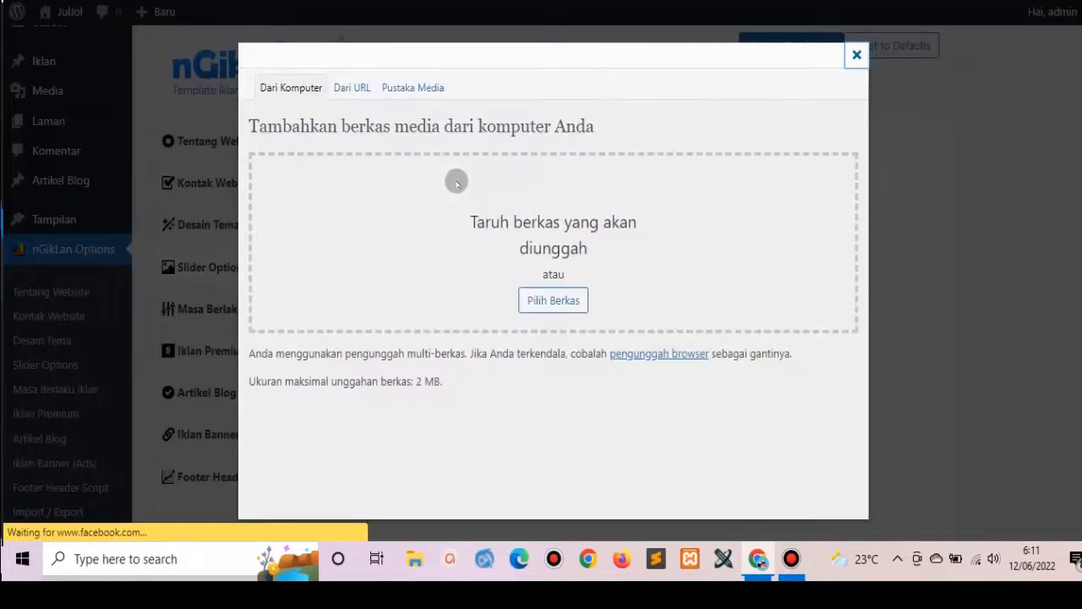
{"action": "left_click", "coordinate": [581, 300]}
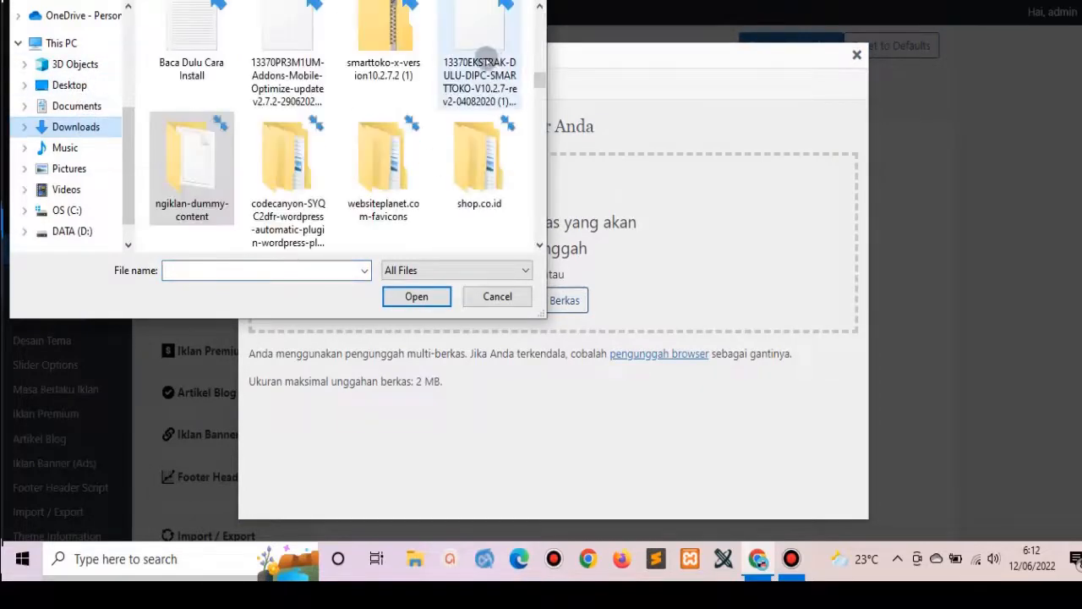
{"action": "left_click_drag", "start_coordinate": [538, 76], "coordinate": [539, 47]}
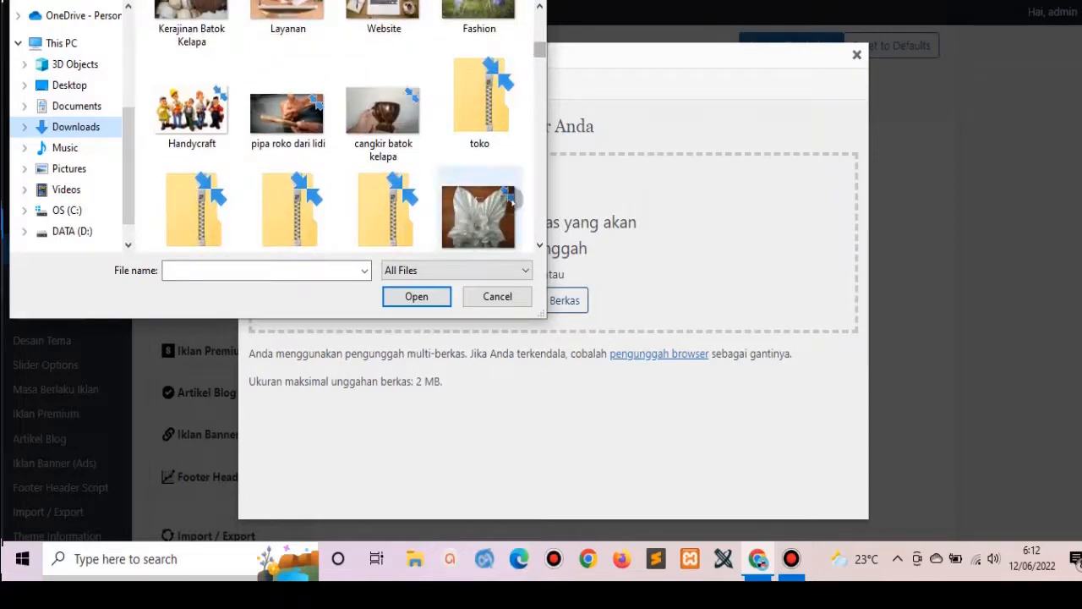
{"action": "left_click", "coordinate": [297, 17]}
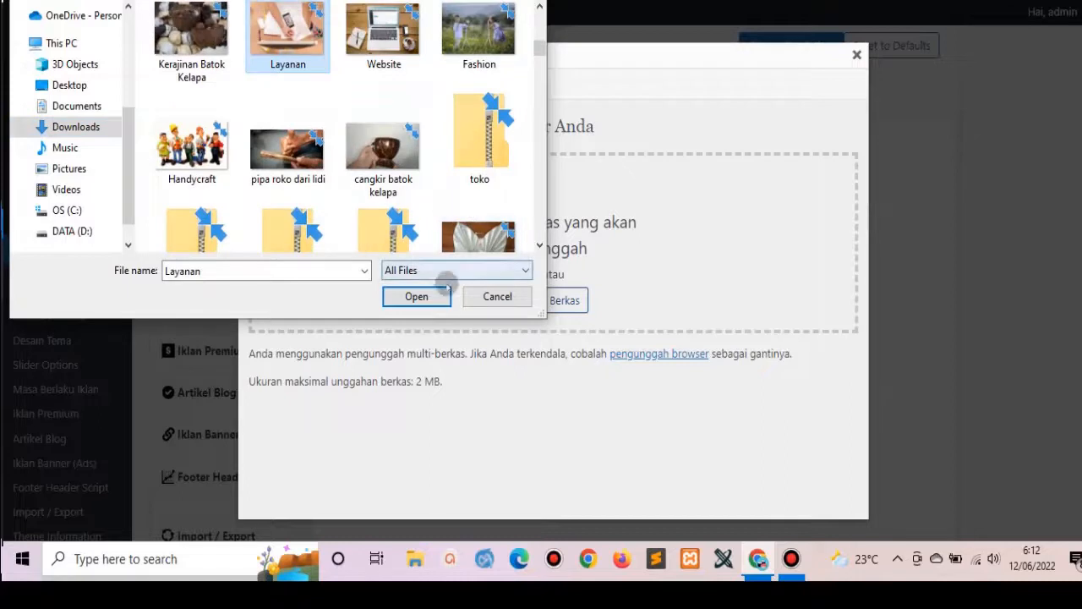
{"action": "left_click", "coordinate": [432, 295]}
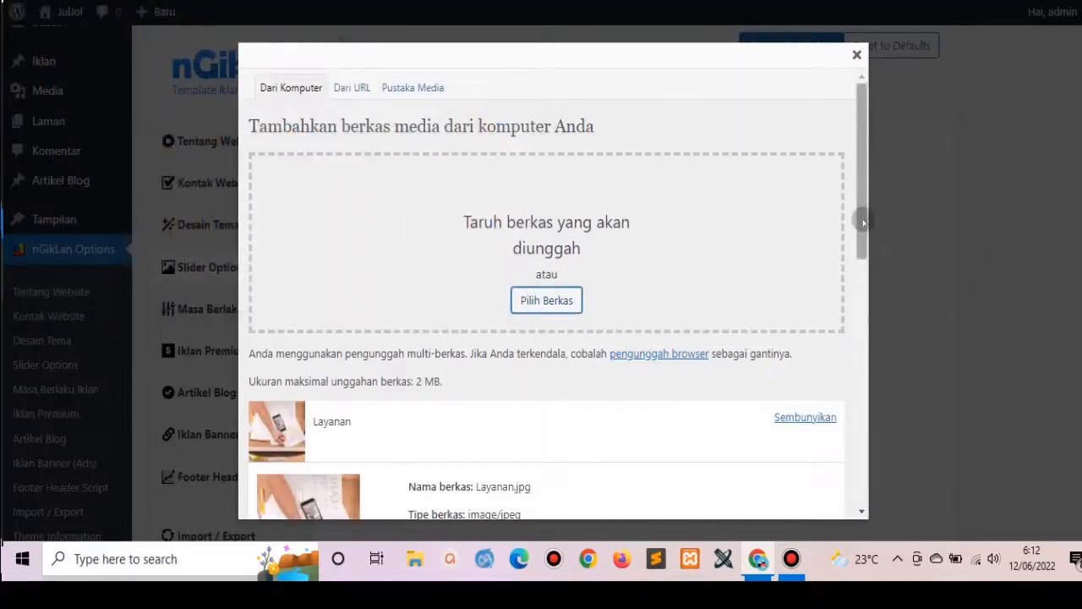
Insert the uploaded Layanan image into Gambar 1, then remove it again.
{"action": "left_click_drag", "start_coordinate": [863, 217], "coordinate": [942, 475]}
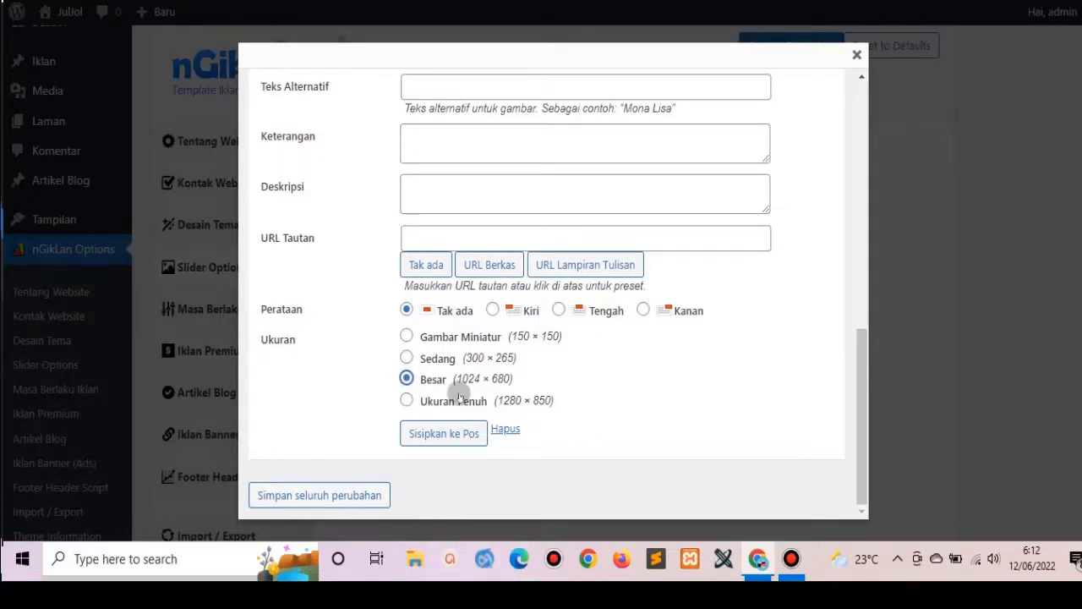
{"action": "left_click", "coordinate": [464, 435]}
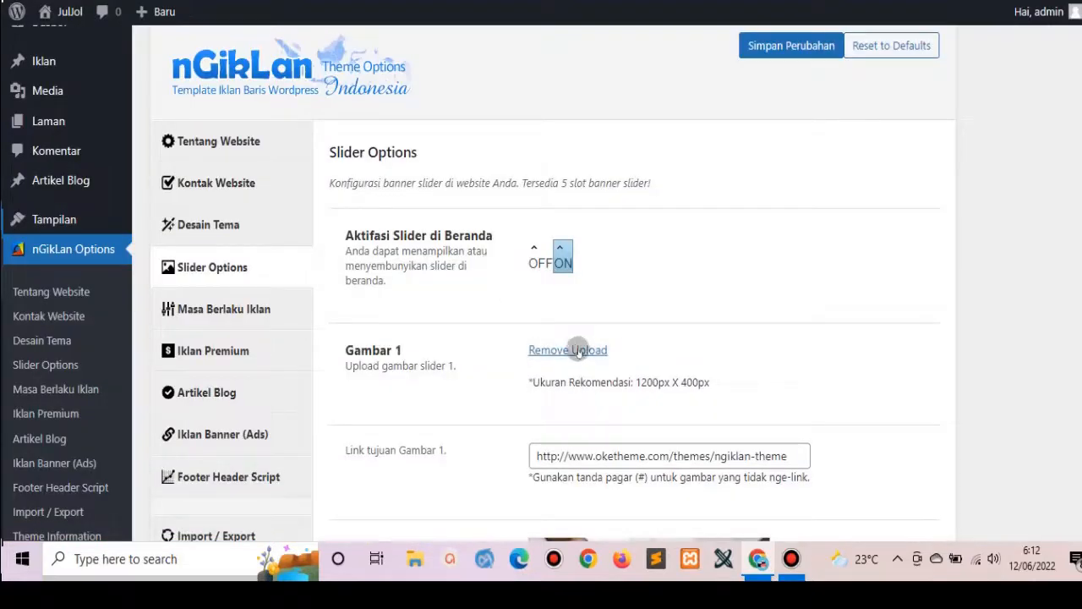
{"action": "left_click", "coordinate": [578, 350]}
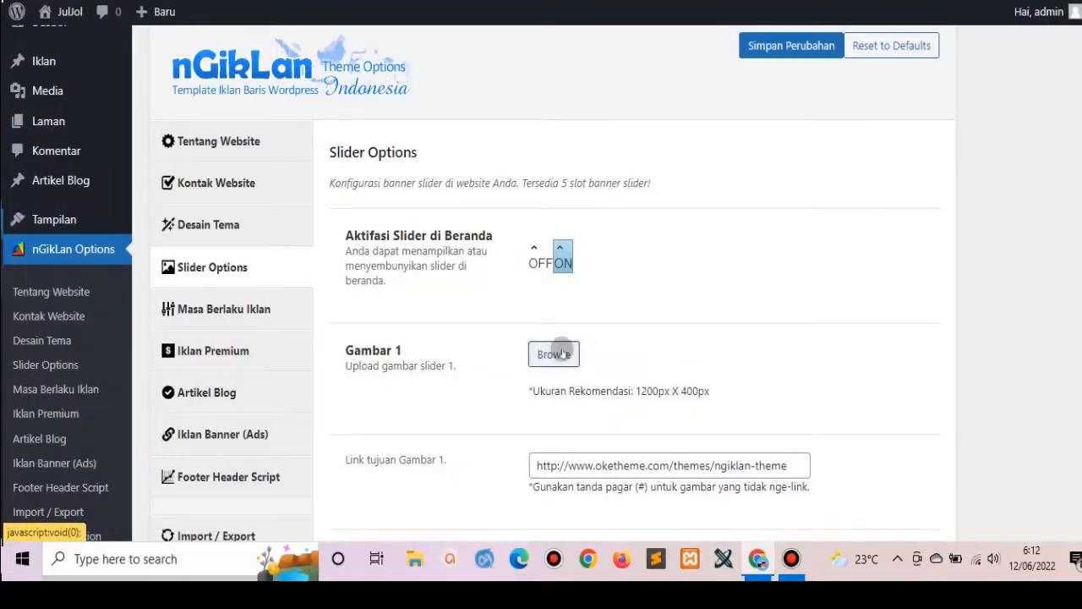
{"action": "left_click", "coordinate": [559, 354]}
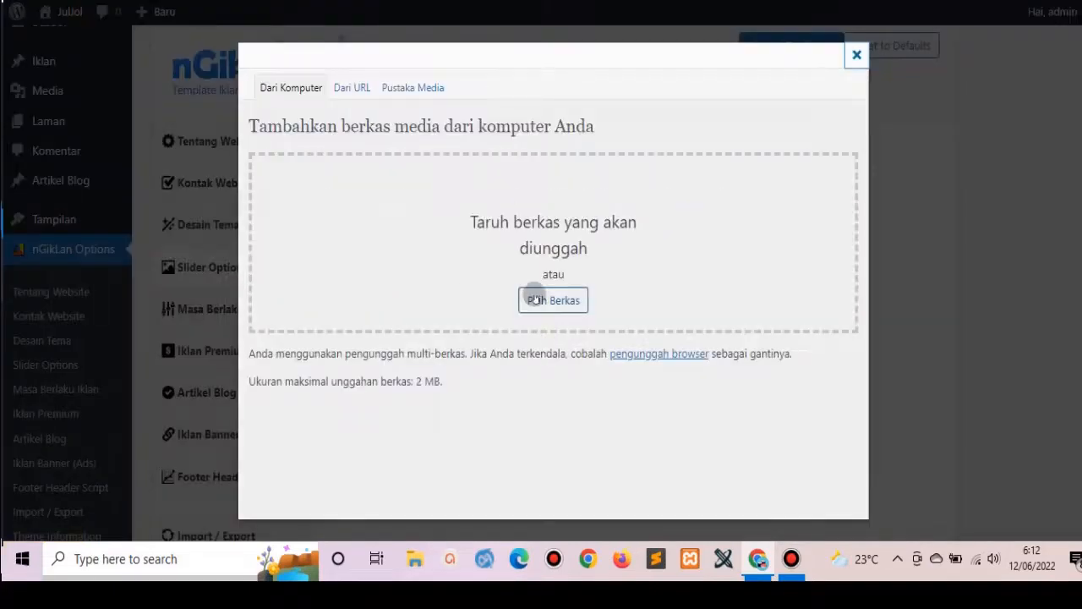
{"action": "left_click", "coordinate": [406, 90]}
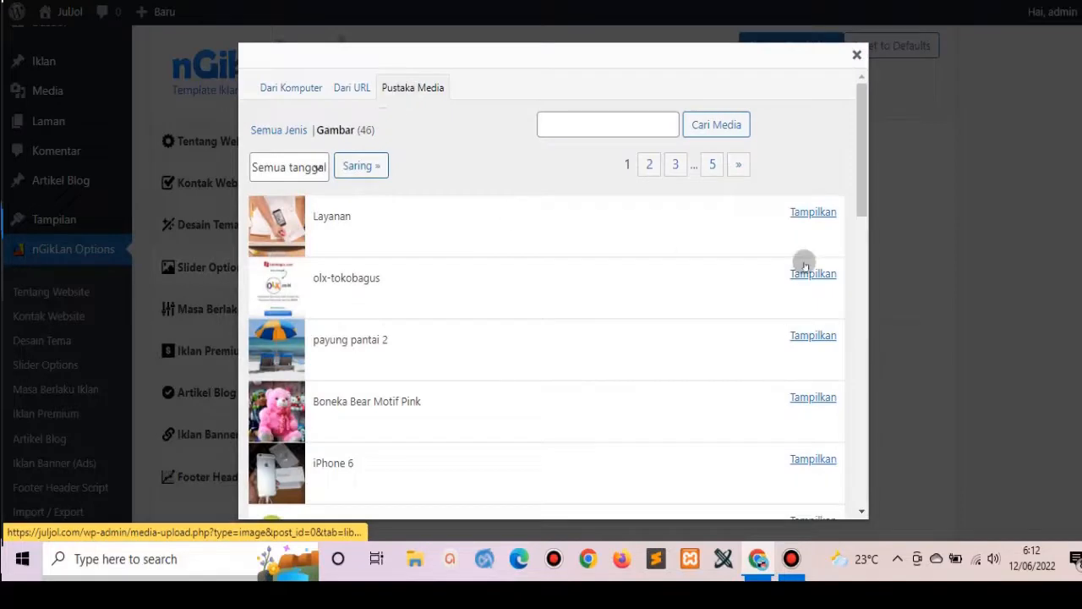
{"action": "left_click", "coordinate": [816, 212]}
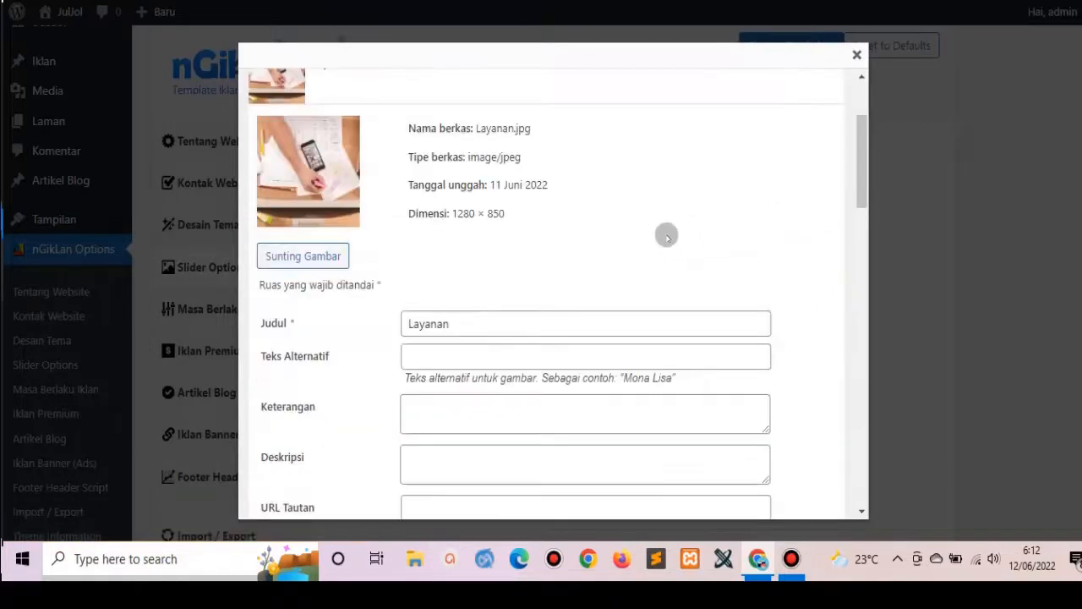
{"action": "left_click_drag", "start_coordinate": [866, 147], "coordinate": [869, 196]}
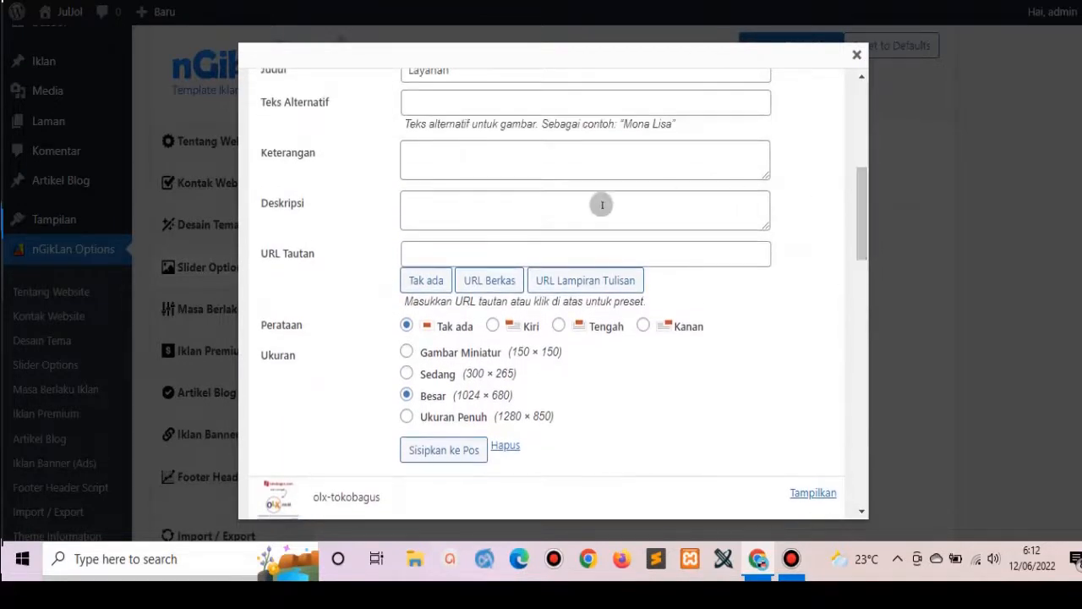
{"action": "left_click", "coordinate": [480, 282]}
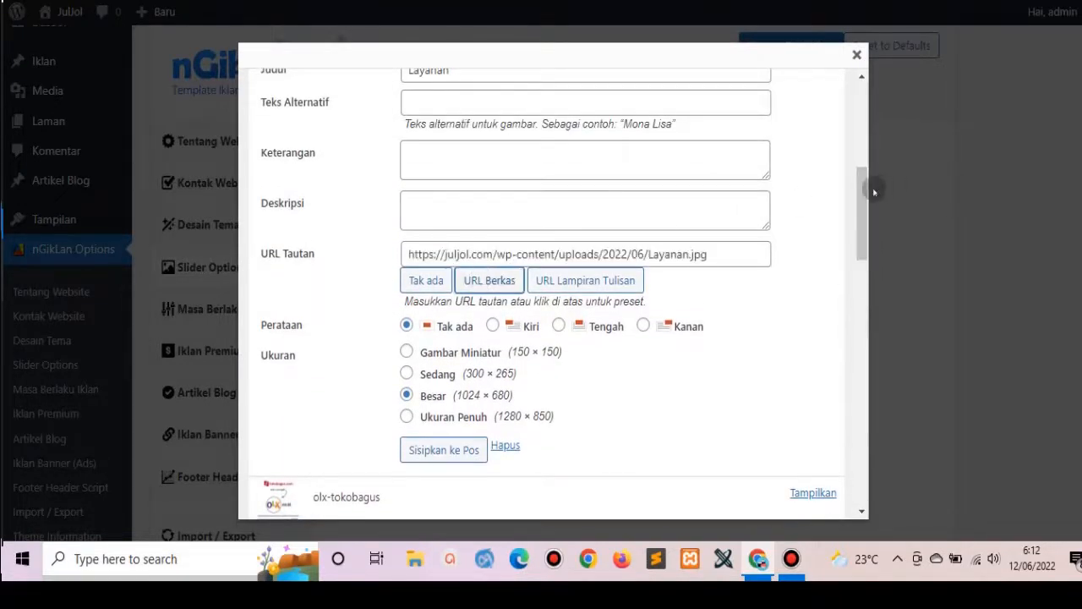
{"action": "left_click_drag", "start_coordinate": [860, 220], "coordinate": [912, 537]}
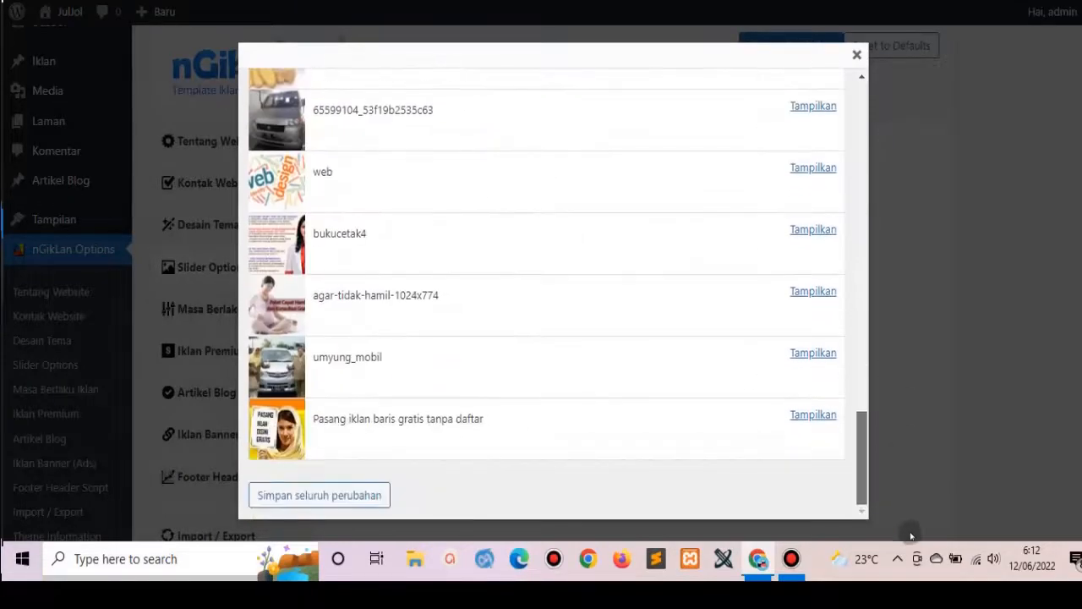
{"action": "left_click", "coordinate": [357, 495]}
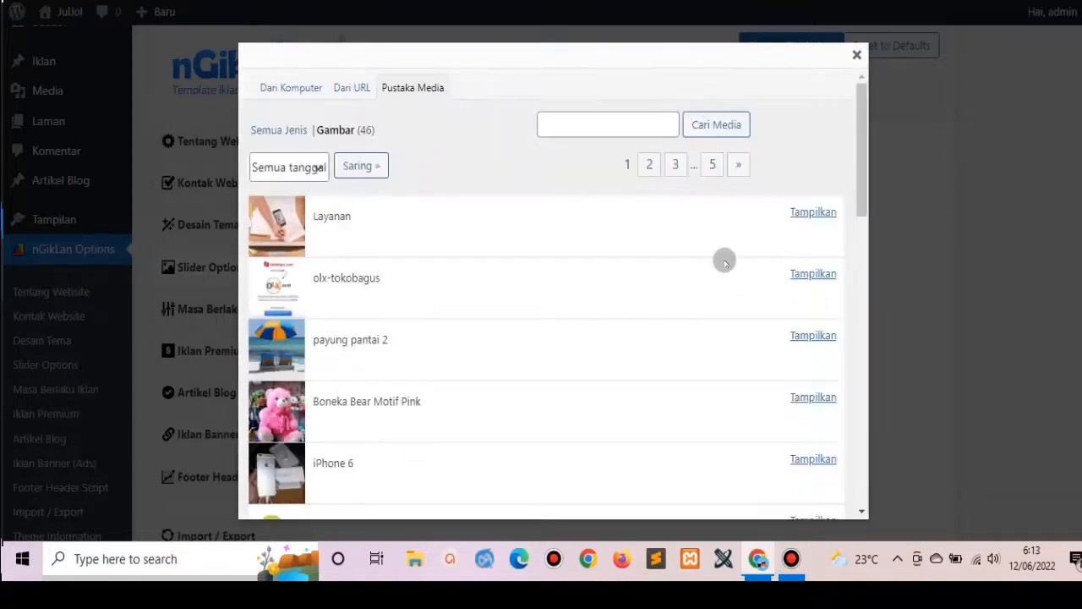
{"action": "left_click", "coordinate": [856, 56]}
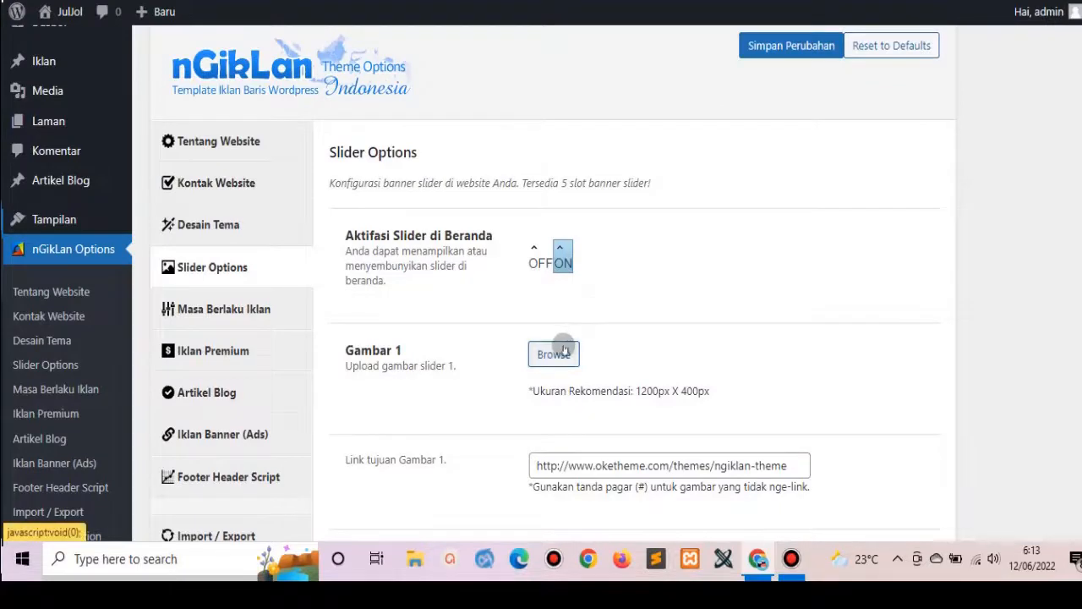
Upload Website.jpg through the Gambar 1 media uploader.
{"action": "left_click", "coordinate": [563, 350]}
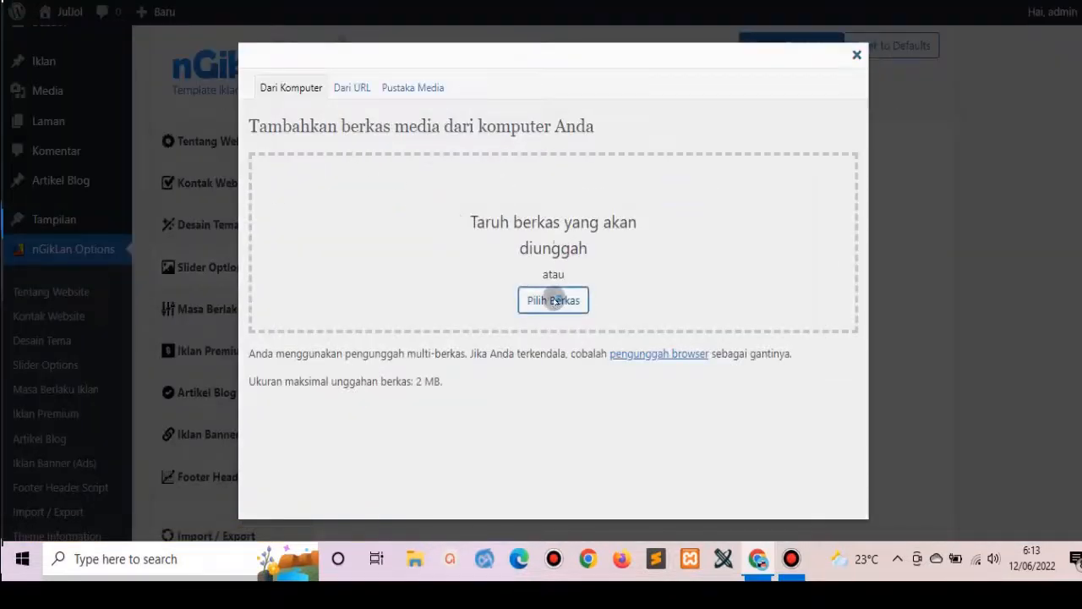
{"action": "left_click", "coordinate": [542, 300]}
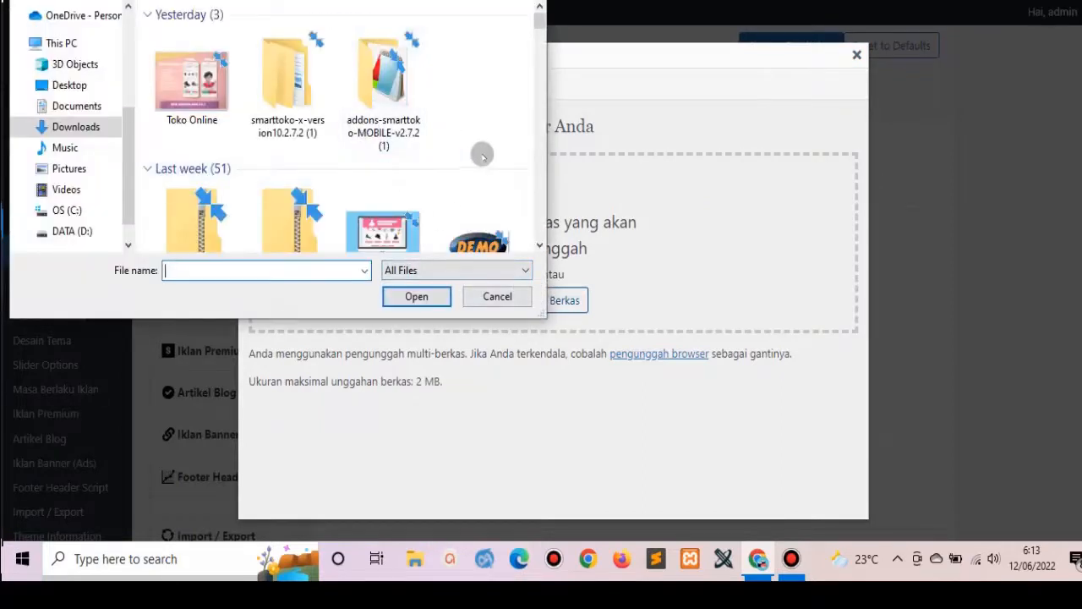
{"action": "left_click_drag", "start_coordinate": [534, 23], "coordinate": [541, 52]}
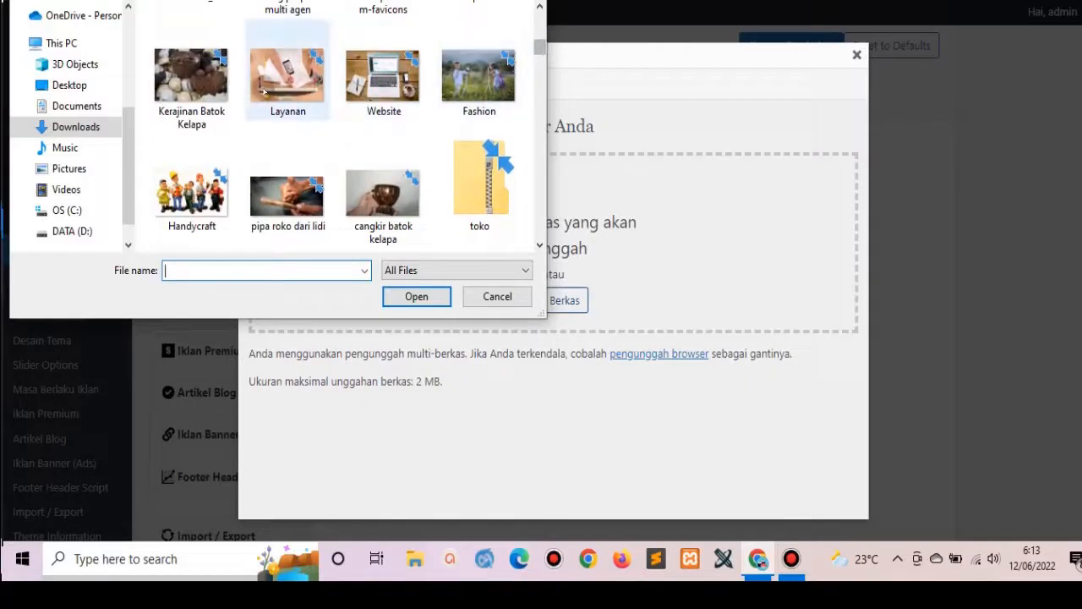
{"action": "left_click", "coordinate": [387, 74]}
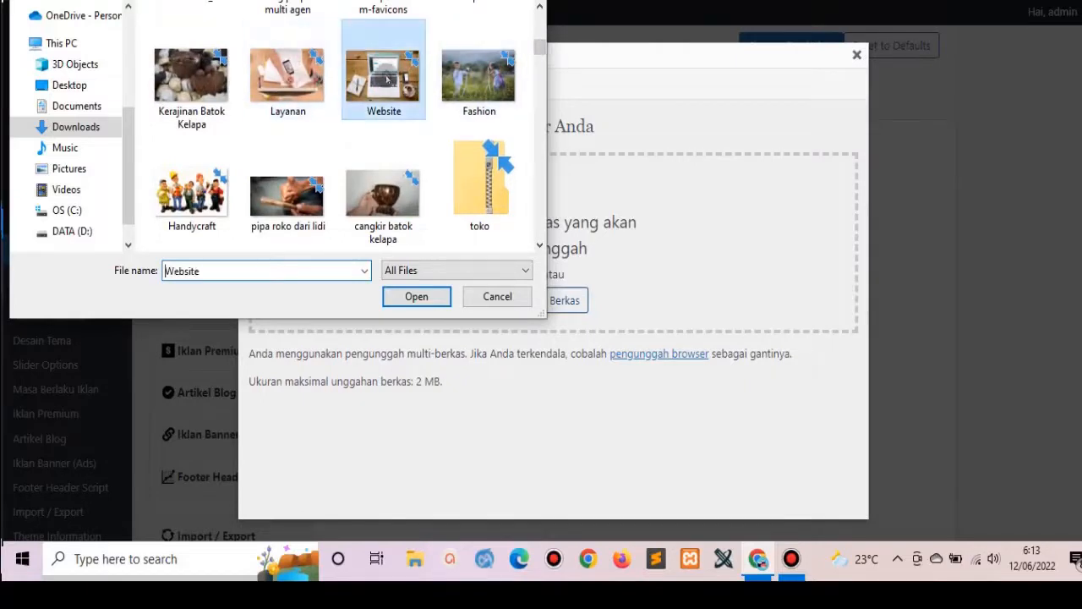
{"action": "left_click", "coordinate": [406, 292]}
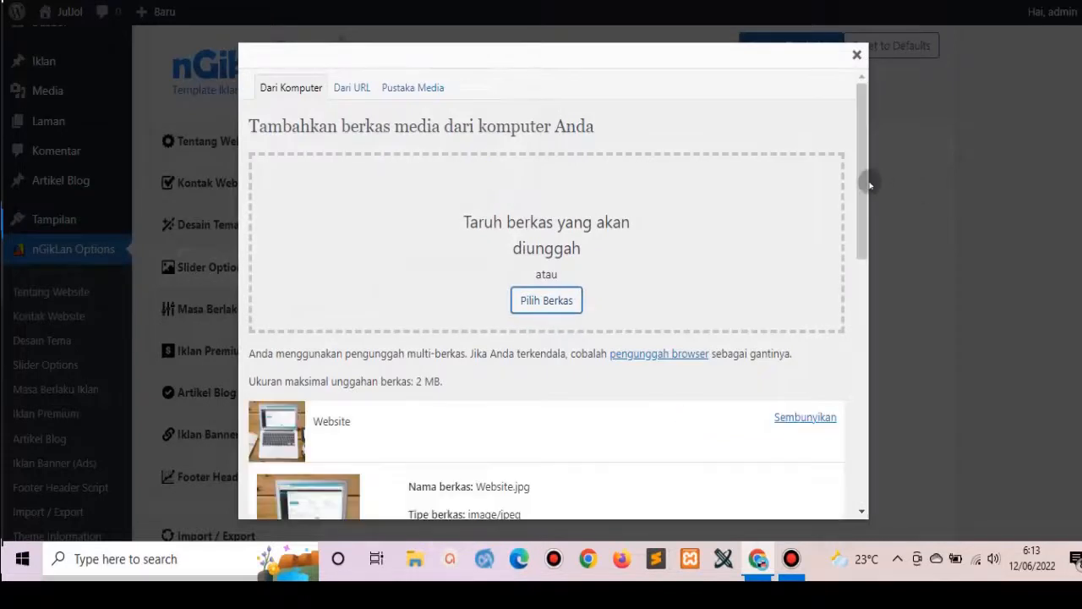
Insert the Website photo's file URL into Gambar 1 and save the slider settings.
{"action": "left_click_drag", "start_coordinate": [863, 177], "coordinate": [905, 379]}
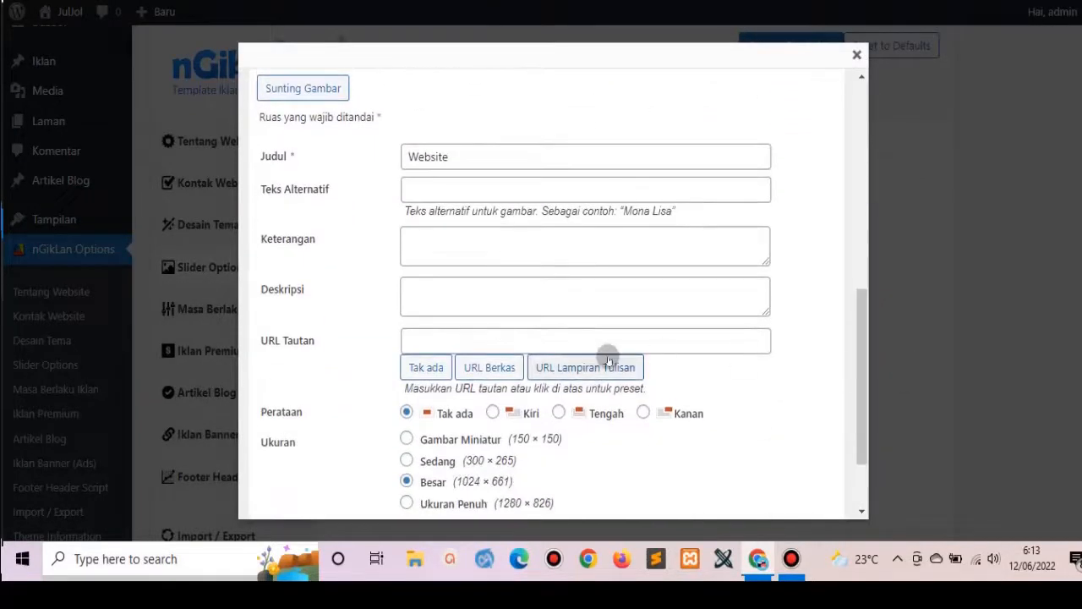
{"action": "left_click", "coordinate": [494, 368]}
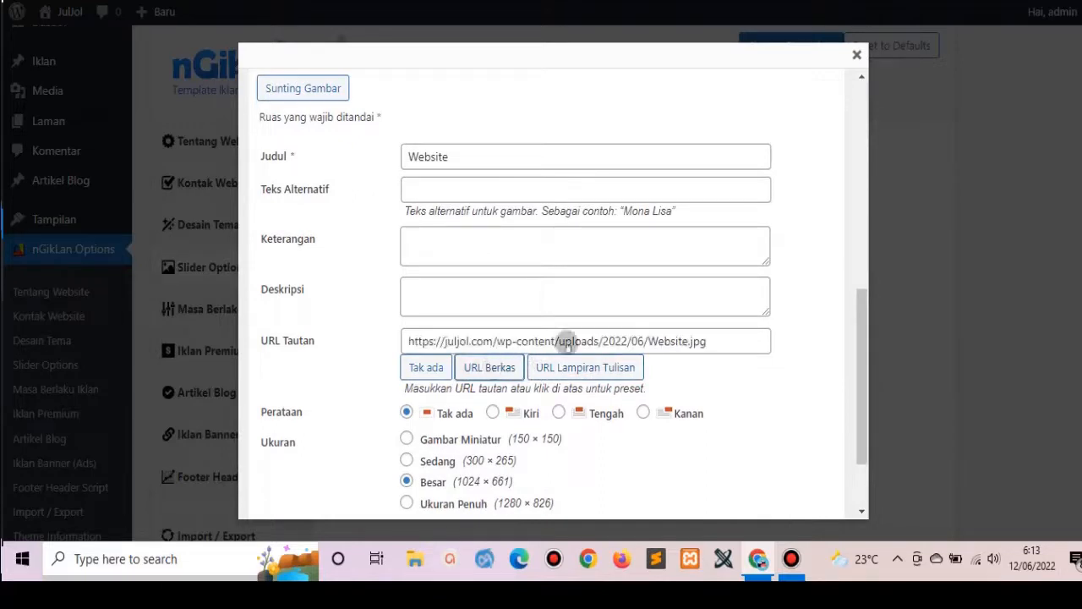
{"action": "left_click_drag", "start_coordinate": [860, 332], "coordinate": [889, 414]}
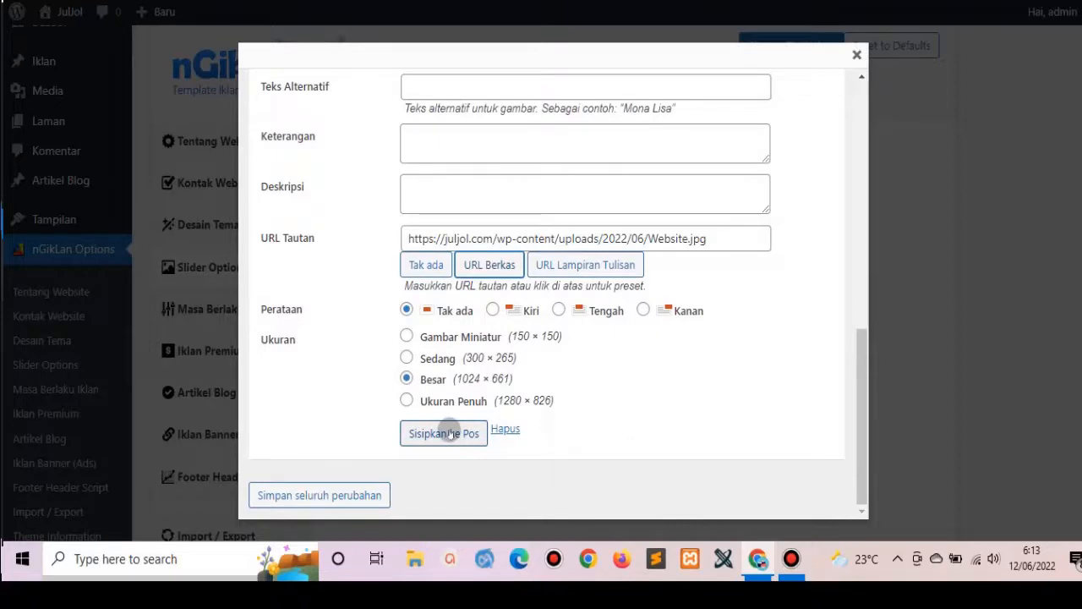
{"action": "left_click", "coordinate": [444, 433]}
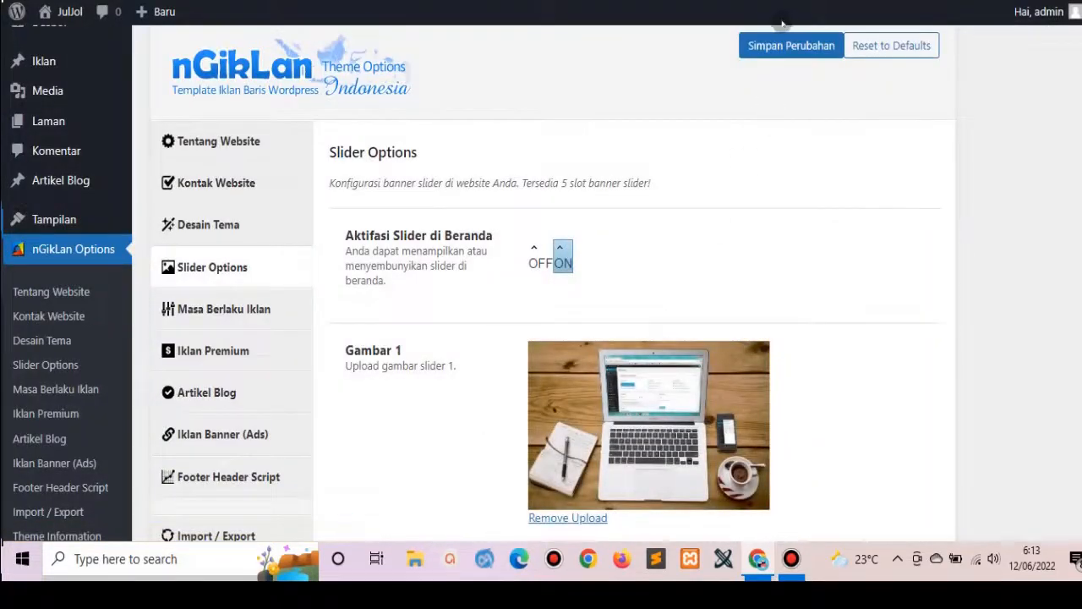
{"action": "left_click", "coordinate": [786, 47]}
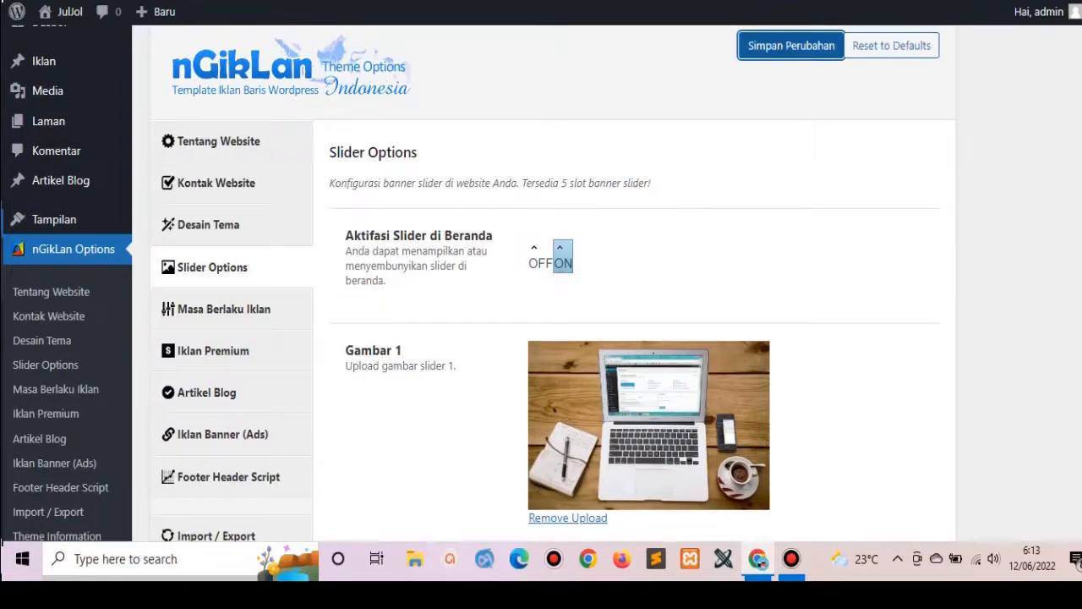
{"action": "left_click_drag", "start_coordinate": [335, 2], "coordinate": [207, 86]}
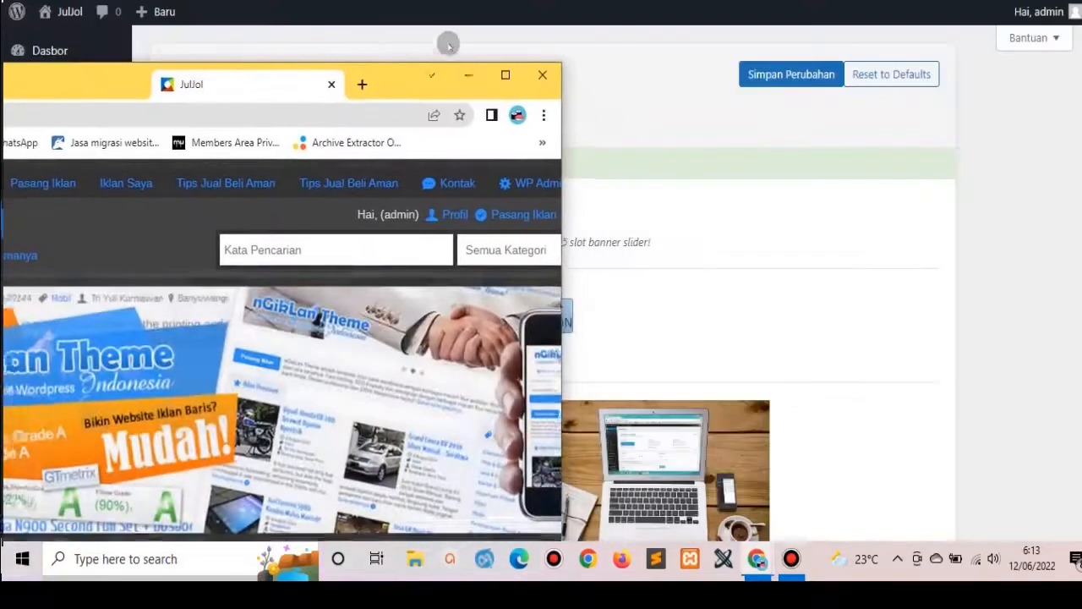
Maximize the JulJol site window and reload the homepage to see the laptop photo slider.
{"action": "left_click_drag", "start_coordinate": [448, 44], "coordinate": [644, 24]}
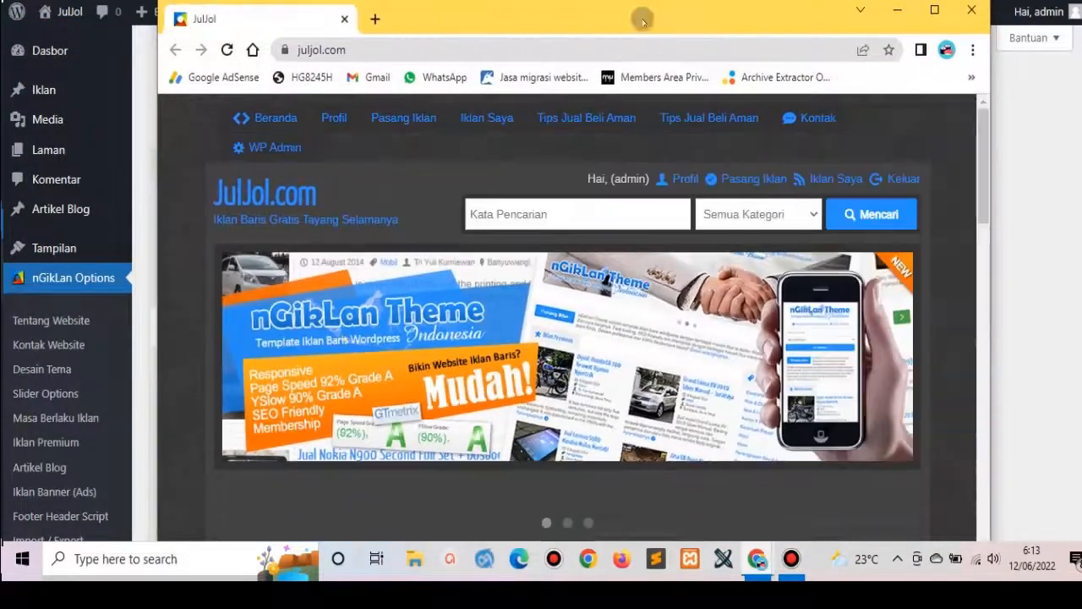
{"action": "left_click", "coordinate": [936, 11]}
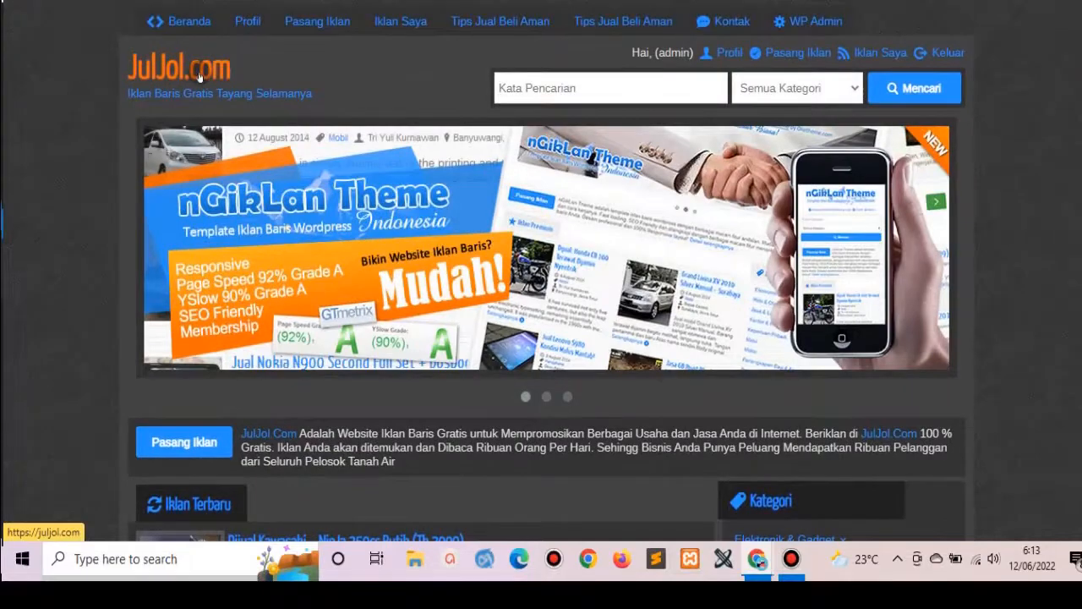
{"action": "left_click", "coordinate": [198, 77]}
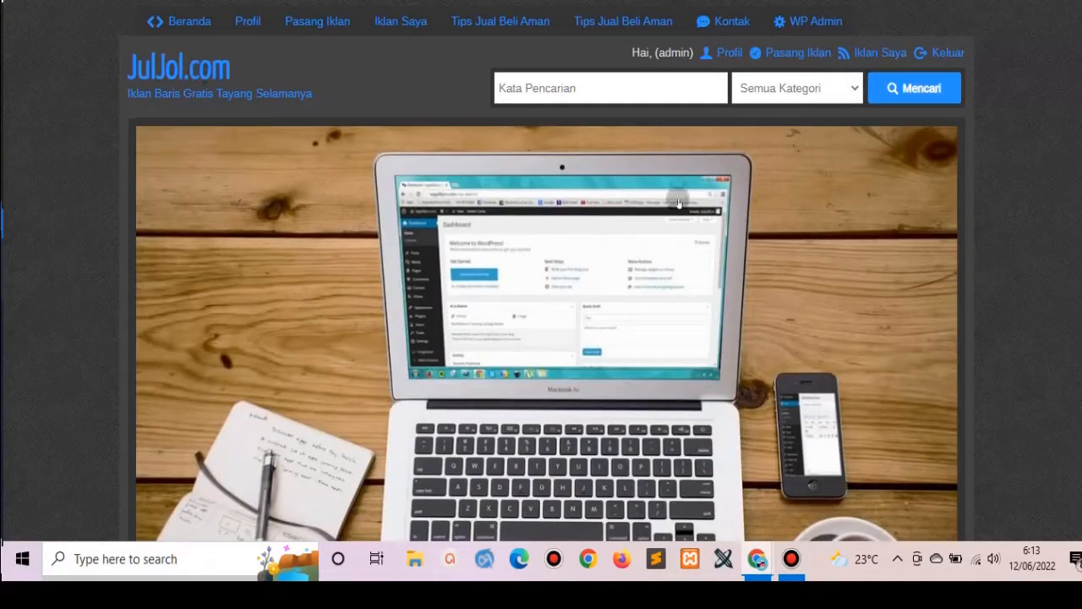
{"action": "left_click_drag", "start_coordinate": [1081, 93], "coordinate": [1081, 164]}
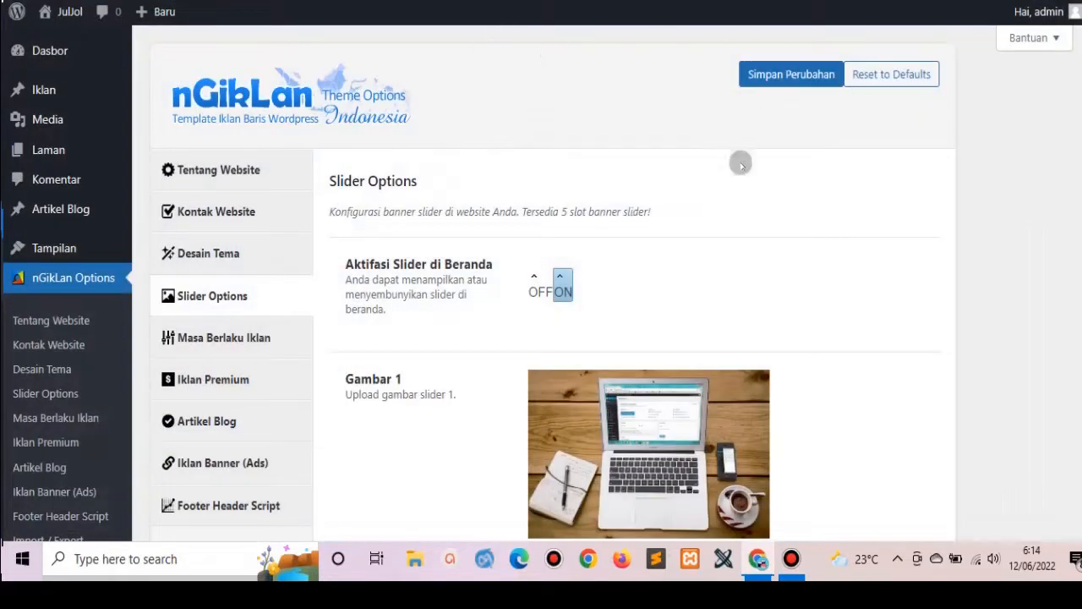
{"action": "scroll", "coordinate": [579, 386], "scroll_direction": "down", "scroll_amount": 5}
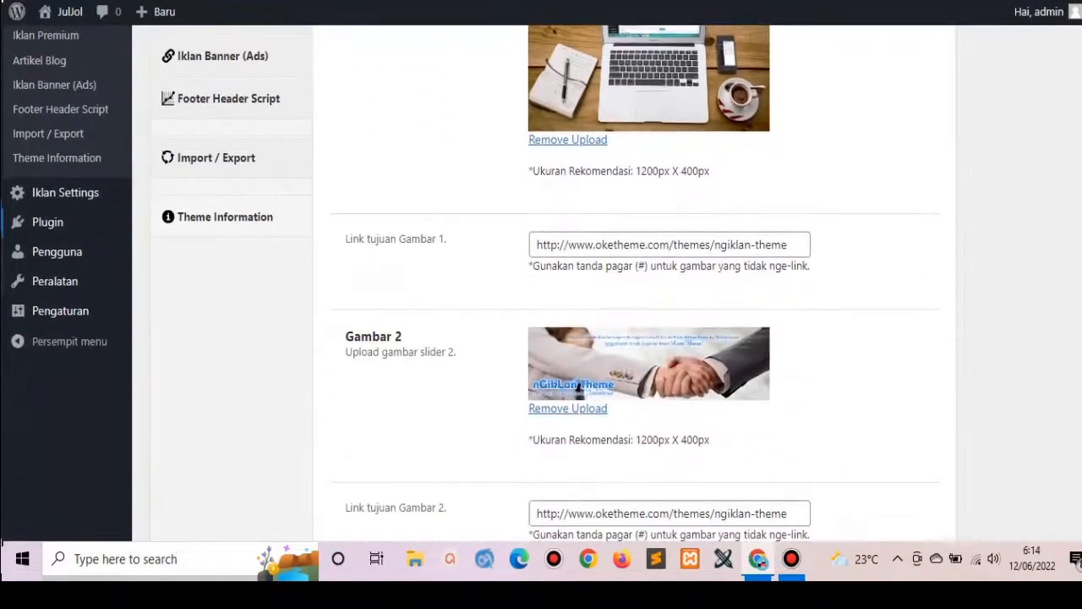
{"action": "scroll", "coordinate": [592, 141], "scroll_direction": "down", "scroll_amount": 2}
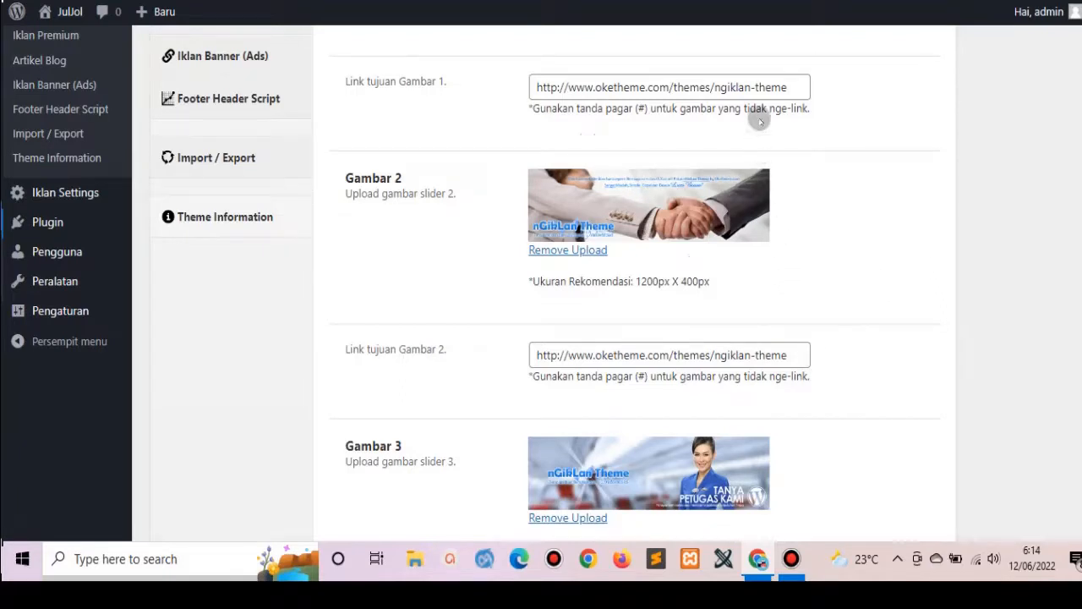
{"action": "triple_click", "coordinate": [778, 87]}
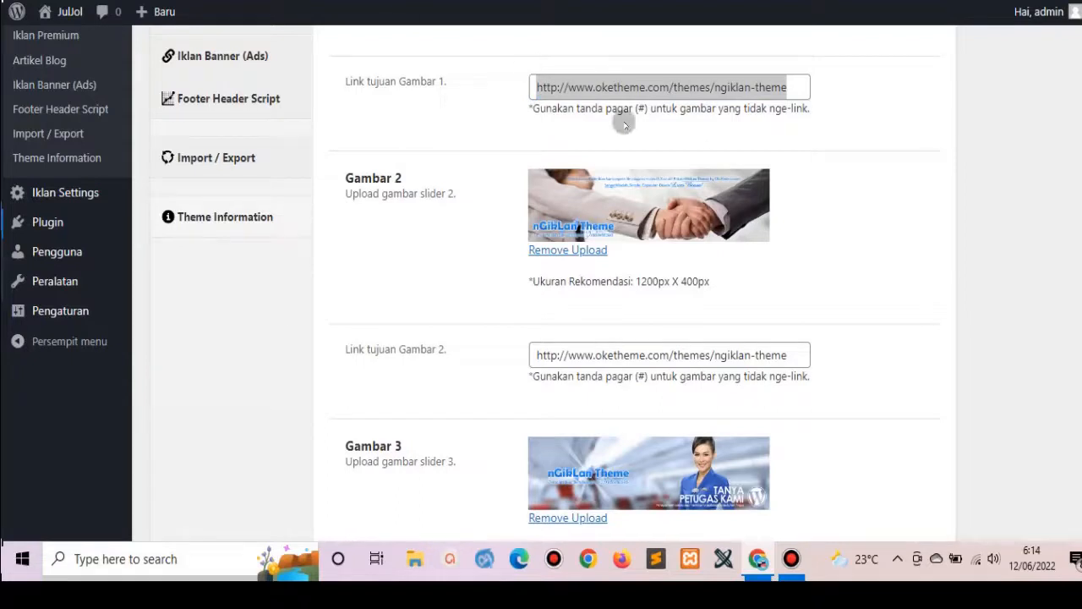
{"action": "key", "text": "BackSpace"}
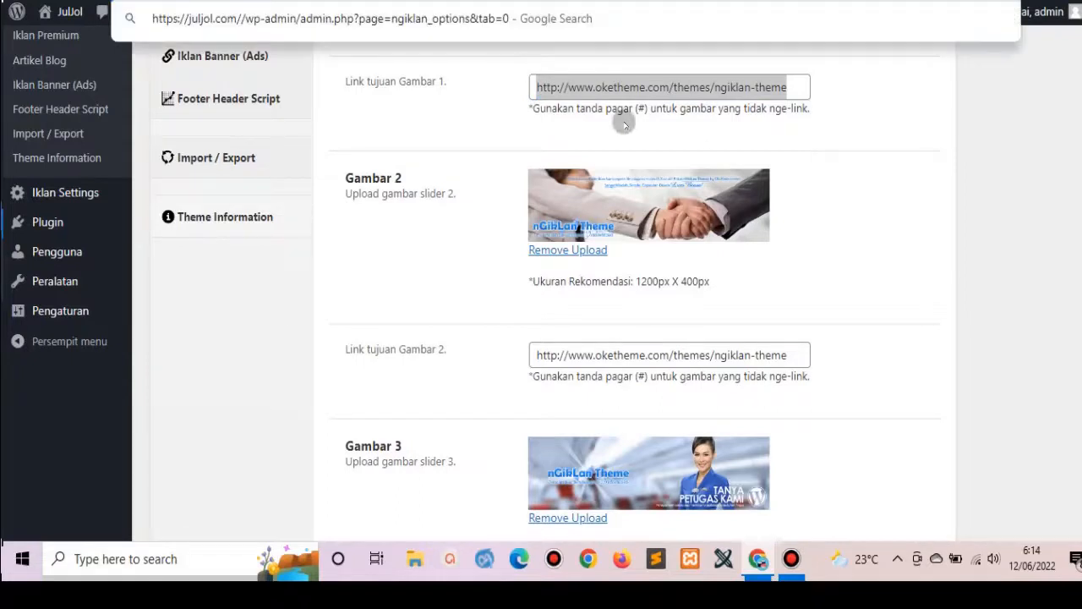
{"action": "triple_click", "coordinate": [779, 87]}
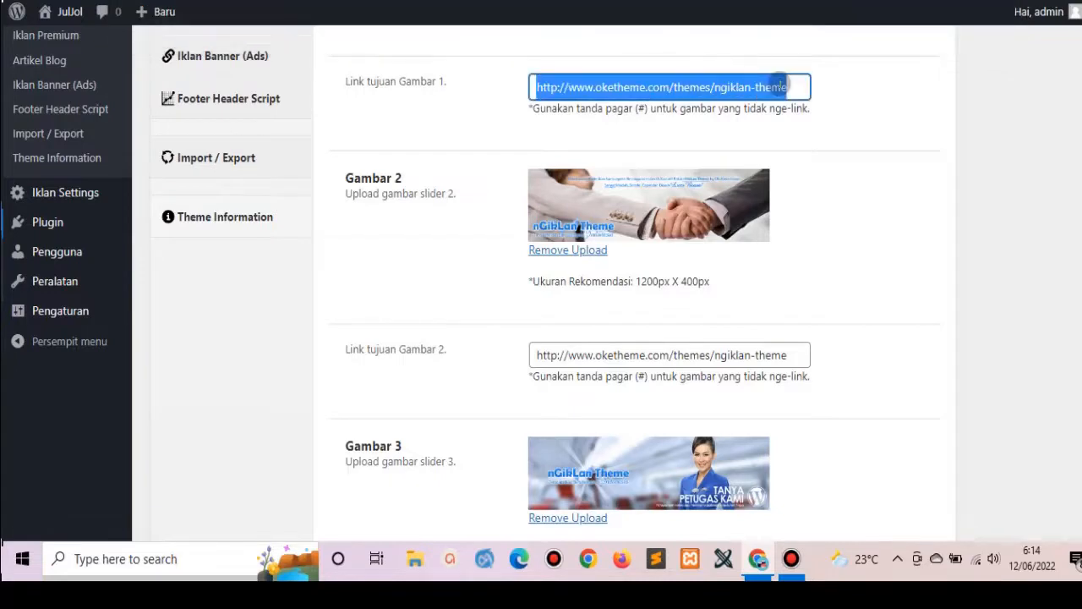
{"action": "type", "text": "https://juljol.com/"}
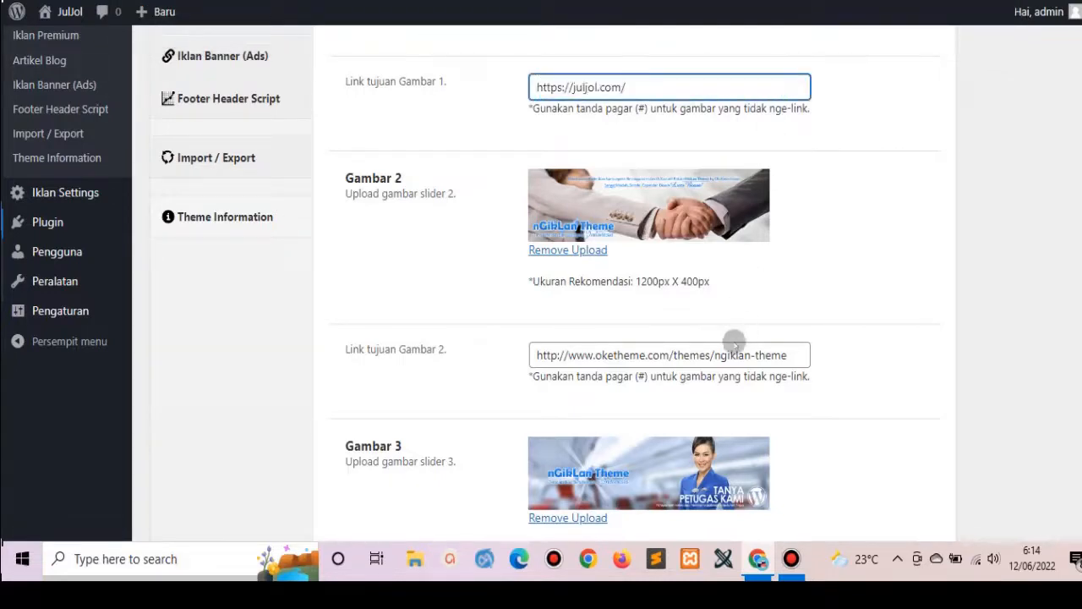
{"action": "left_click_drag", "start_coordinate": [725, 355], "coordinate": [733, 351]}
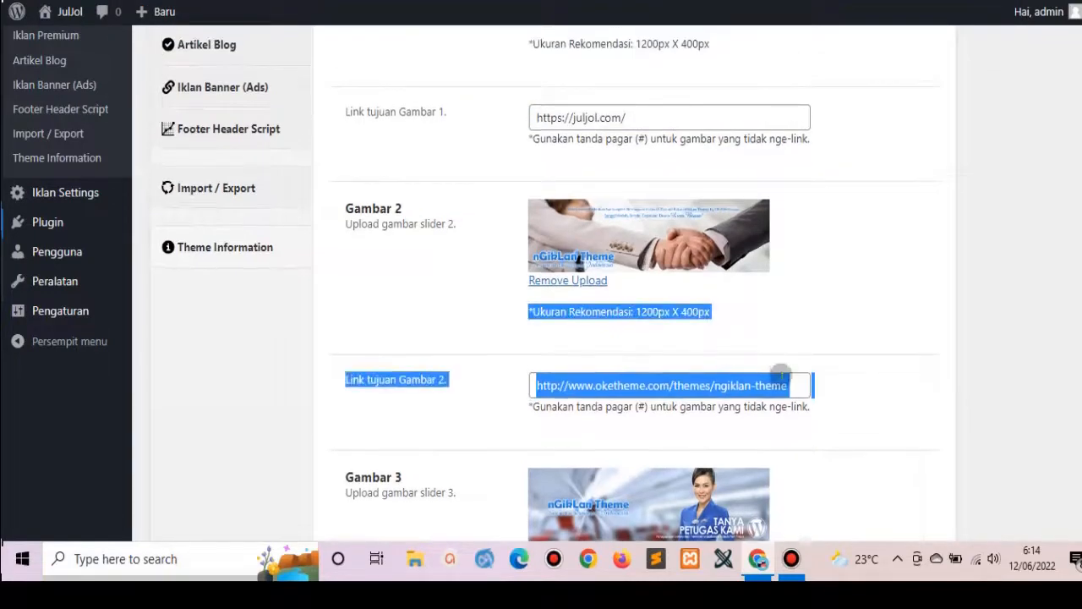
{"action": "triple_click", "coordinate": [797, 387]}
{"action": "type", "text": "https://juljol.com/"}
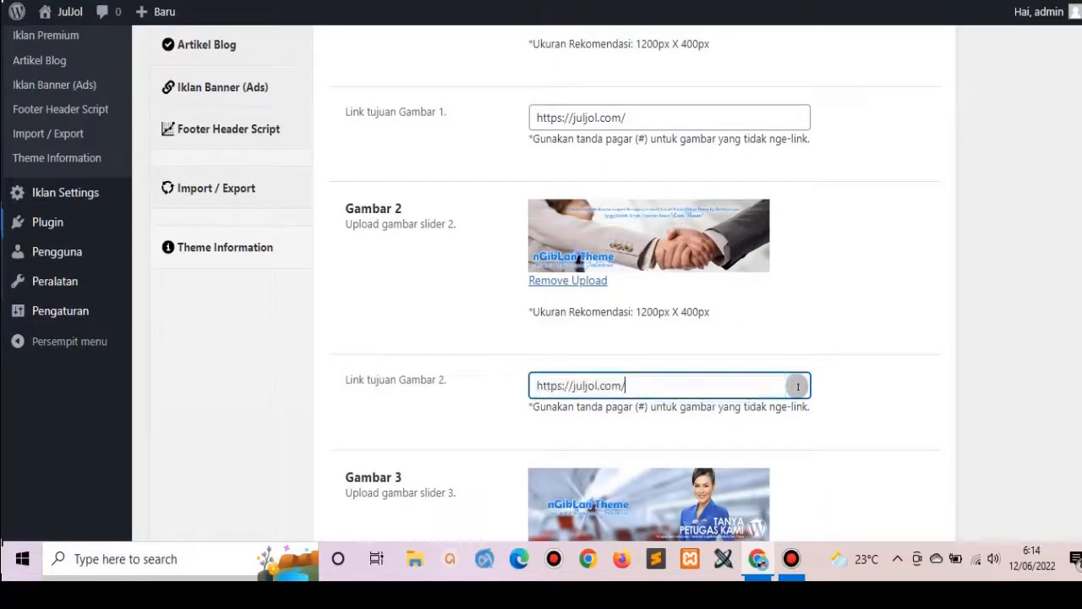
{"action": "scroll", "coordinate": [795, 330], "scroll_direction": "down", "scroll_amount": 4}
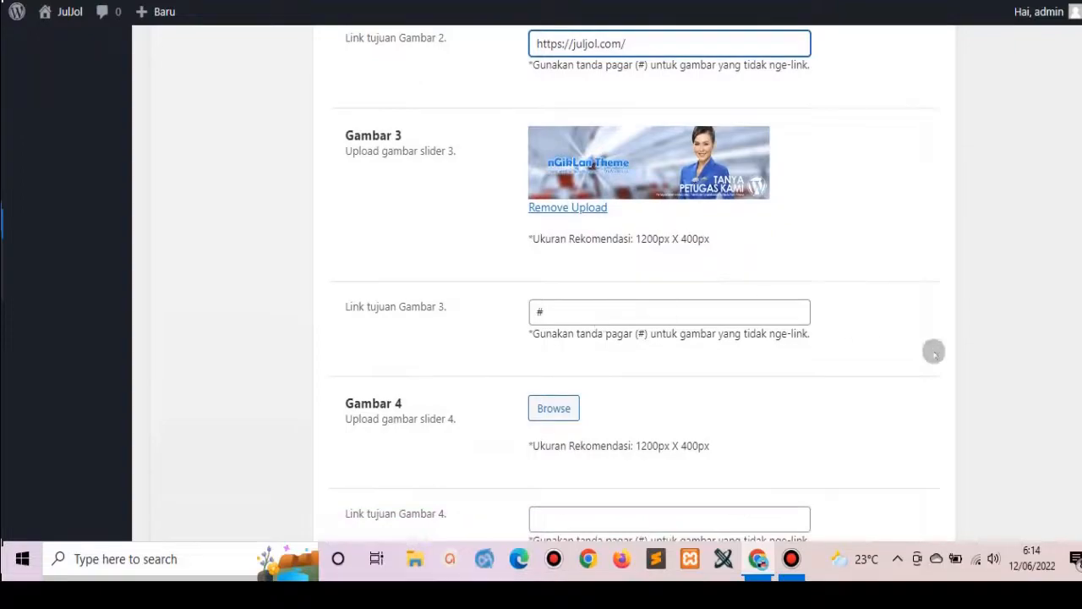
{"action": "scroll", "coordinate": [592, 288], "scroll_direction": "up", "scroll_amount": 9}
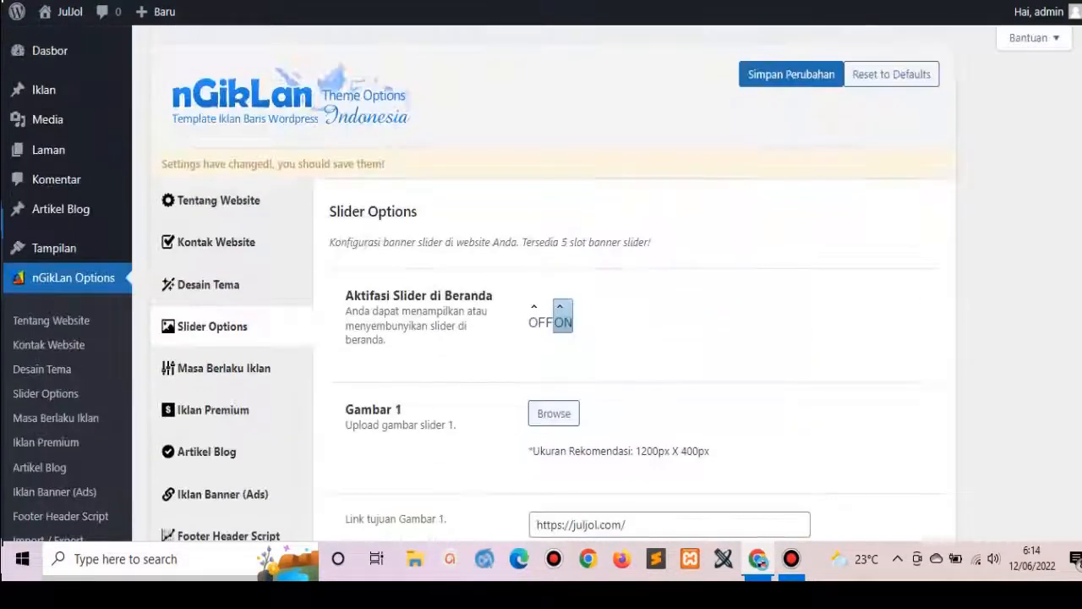
{"action": "left_click", "coordinate": [779, 76]}
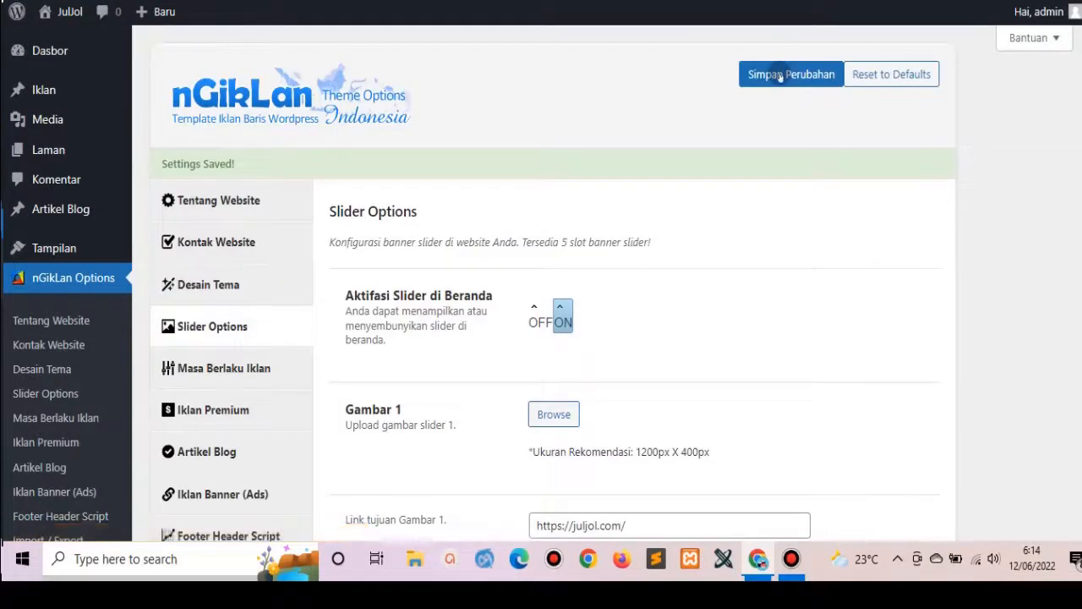
Save the Masa Berlaku Iklan settings with the 365-day ad validity, then go to Iklan Premium.
{"action": "left_click", "coordinate": [236, 364]}
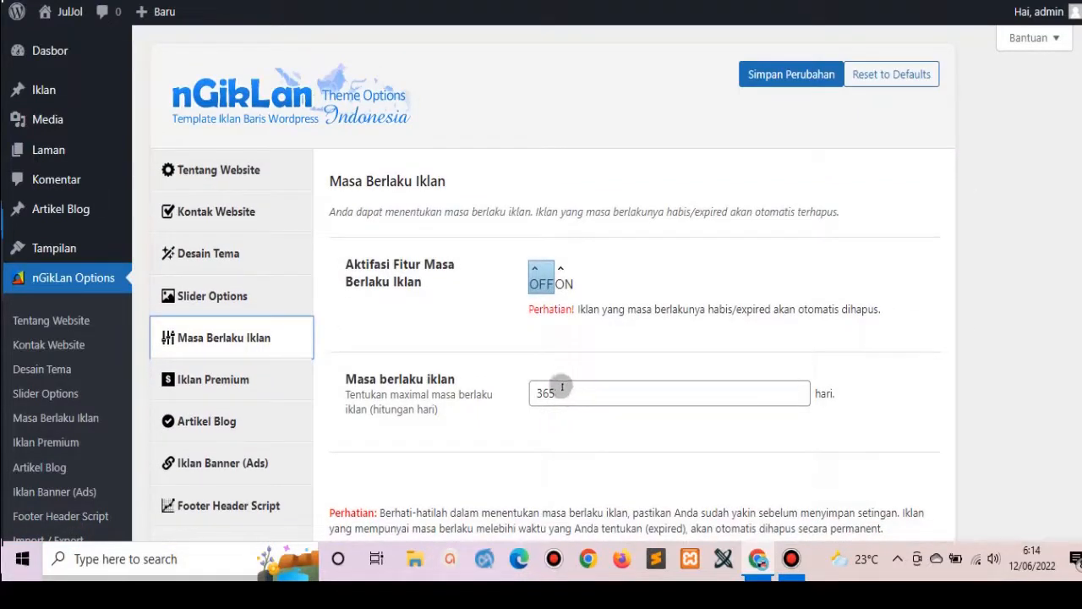
{"action": "double_click", "coordinate": [562, 387]}
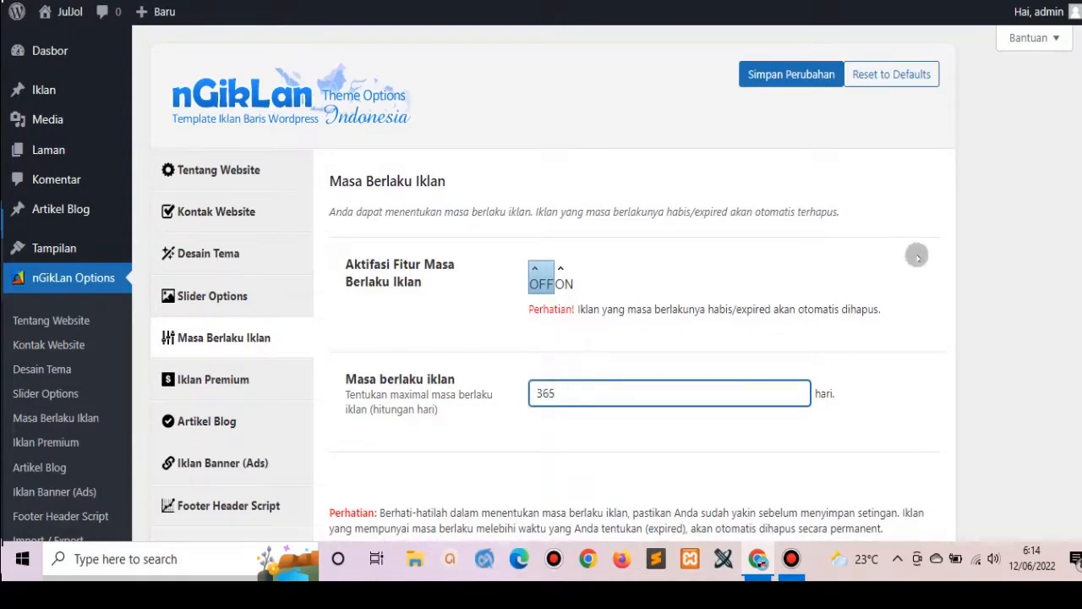
{"action": "scroll", "coordinate": [541, 296], "scroll_direction": "down", "scroll_amount": 3}
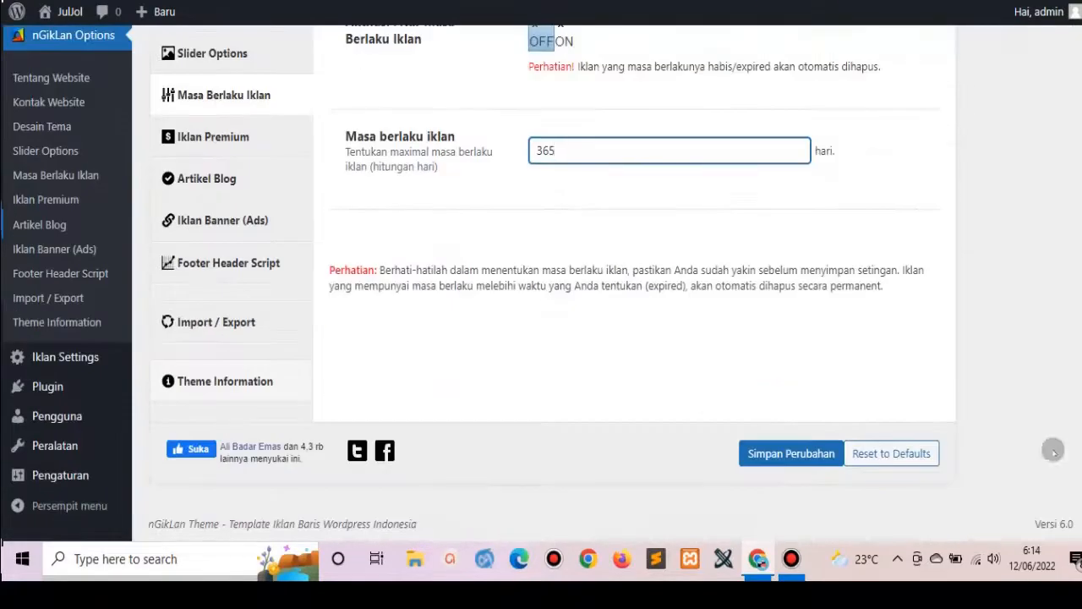
{"action": "left_click", "coordinate": [787, 454]}
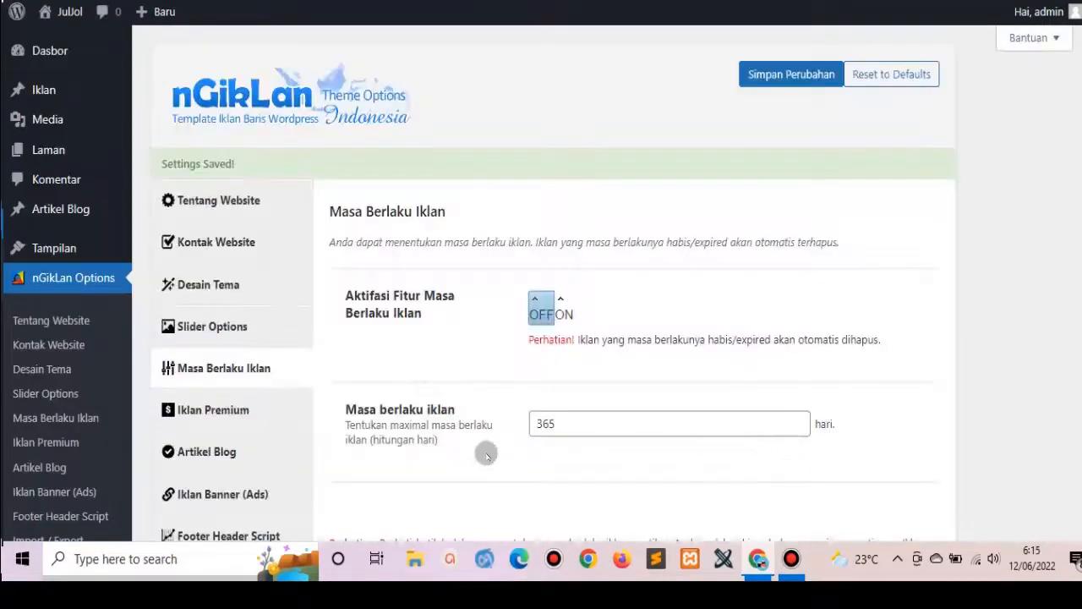
{"action": "left_click", "coordinate": [213, 411]}
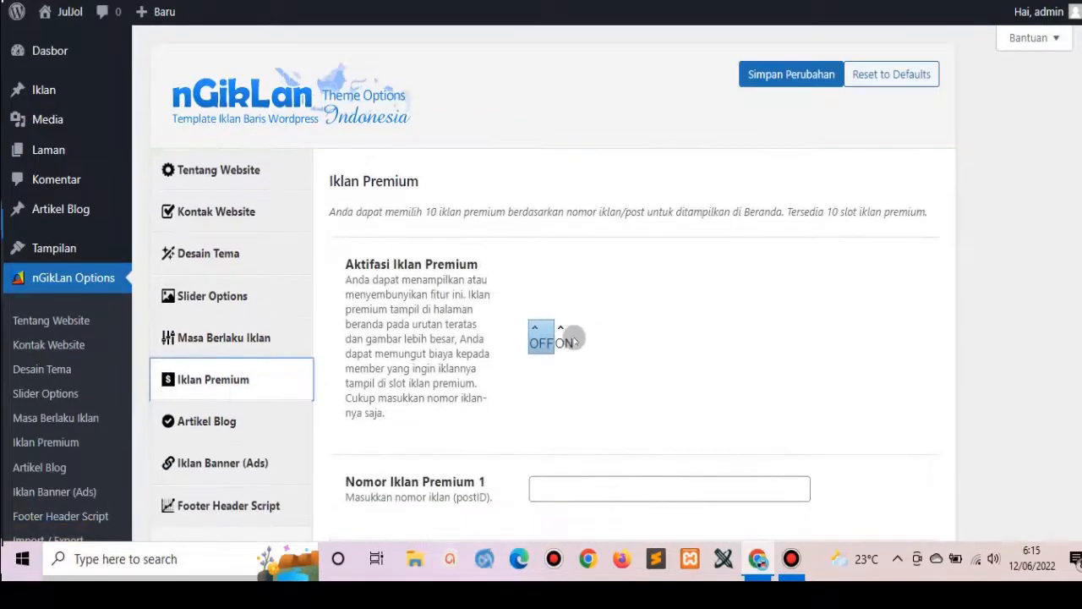
Set Aktifasi Iklan Premium to ON and save, leaving Nomor Iklan Premium 1 empty.
{"action": "left_click", "coordinate": [564, 343]}
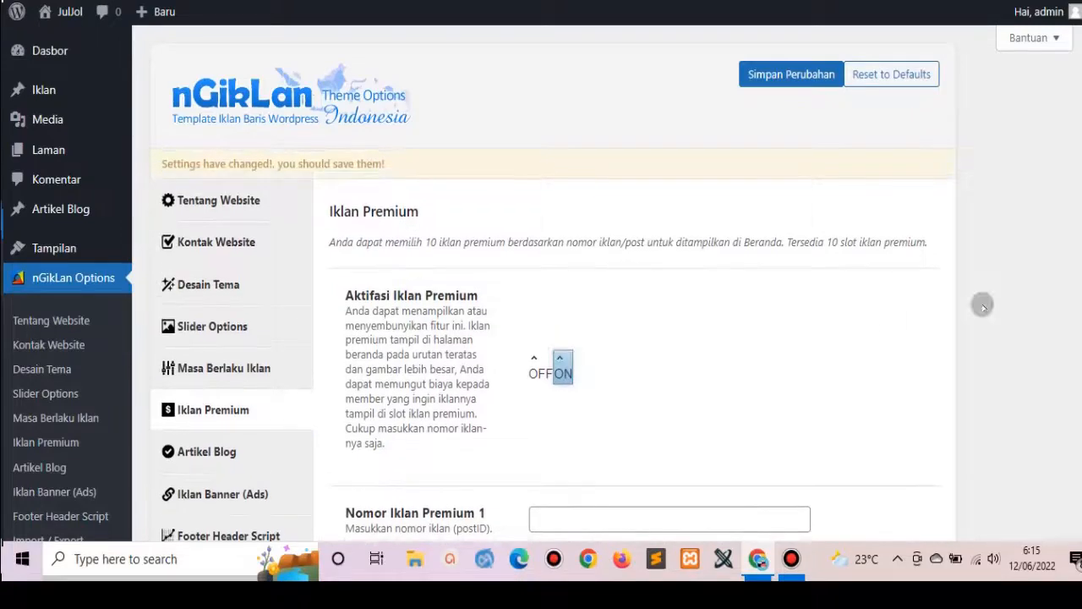
{"action": "scroll", "coordinate": [541, 287], "scroll_direction": "down", "scroll_amount": 4}
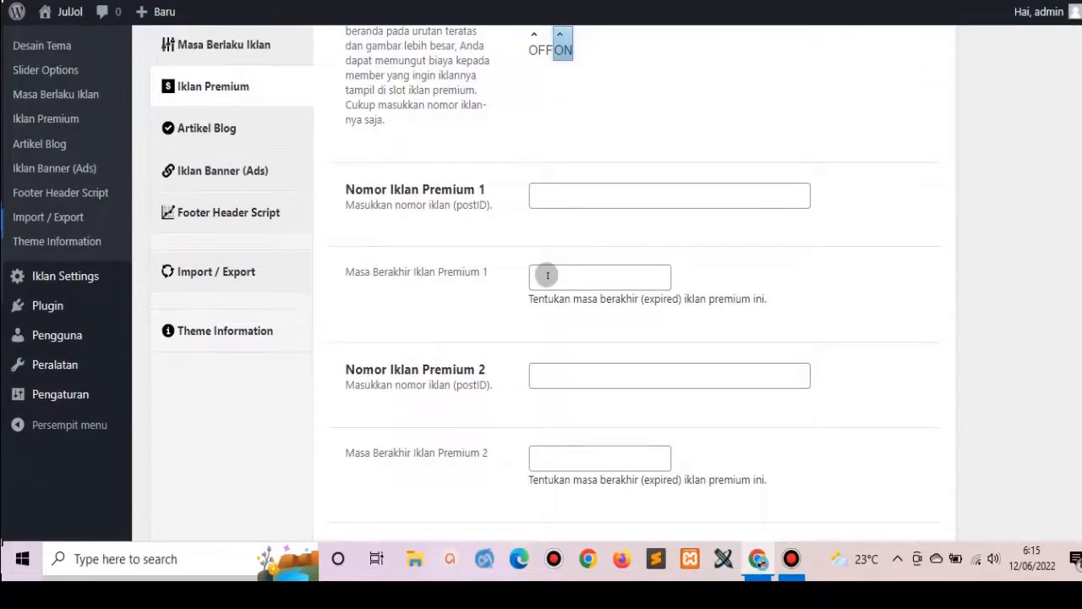
{"action": "left_click", "coordinate": [548, 274]}
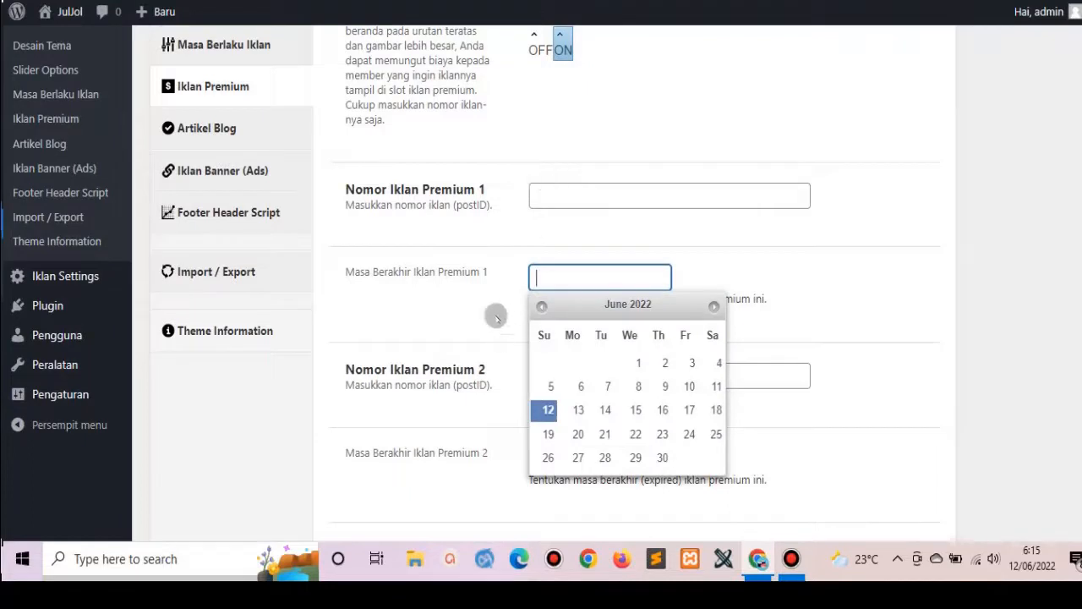
{"action": "left_click", "coordinate": [549, 189]}
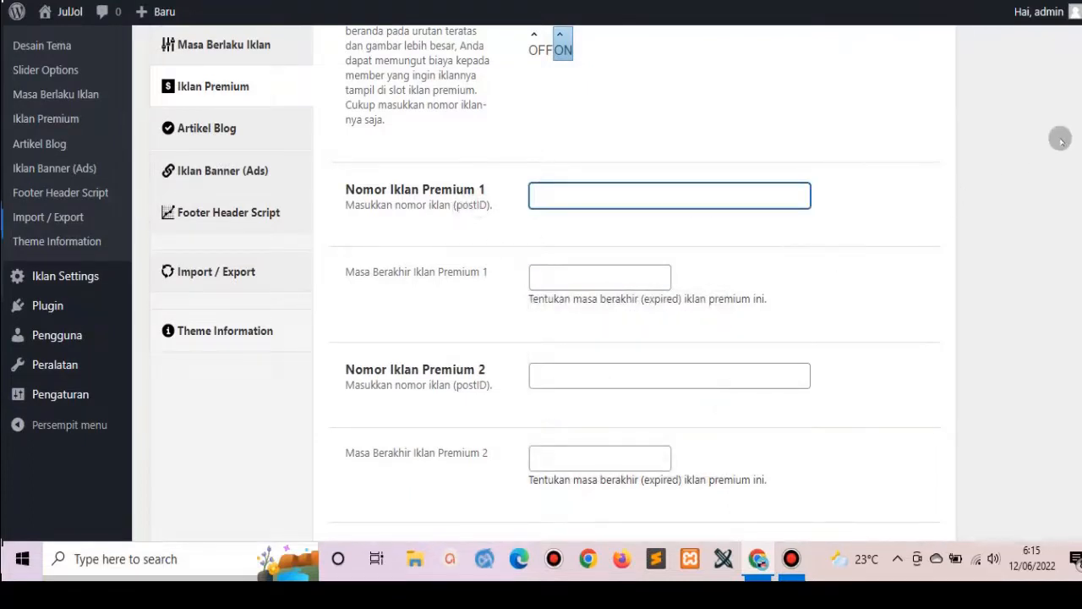
{"action": "scroll", "coordinate": [541, 284], "scroll_direction": "up", "scroll_amount": 4}
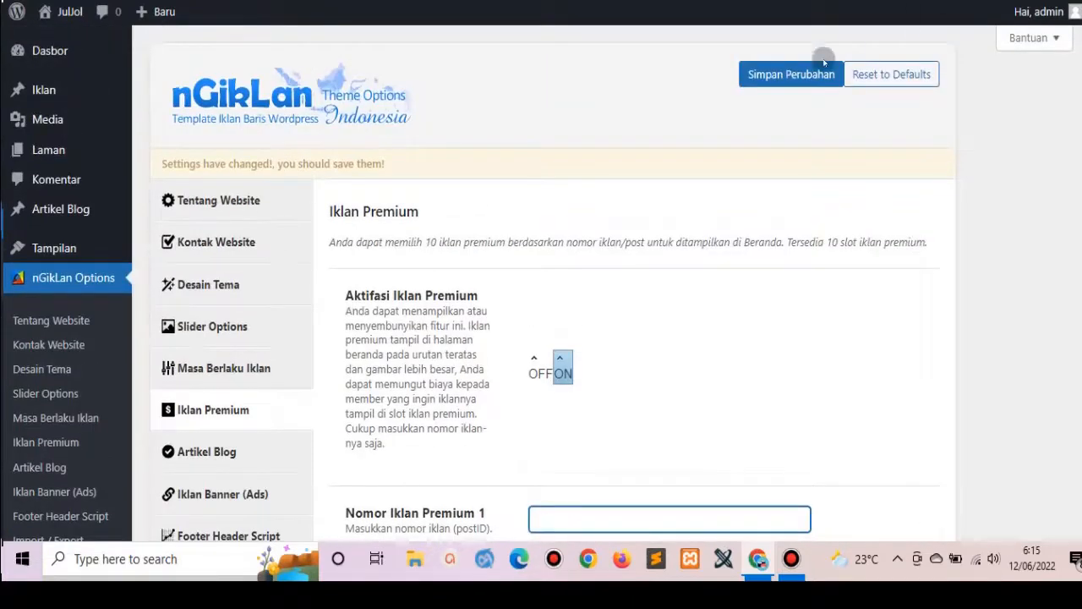
{"action": "left_click", "coordinate": [795, 74]}
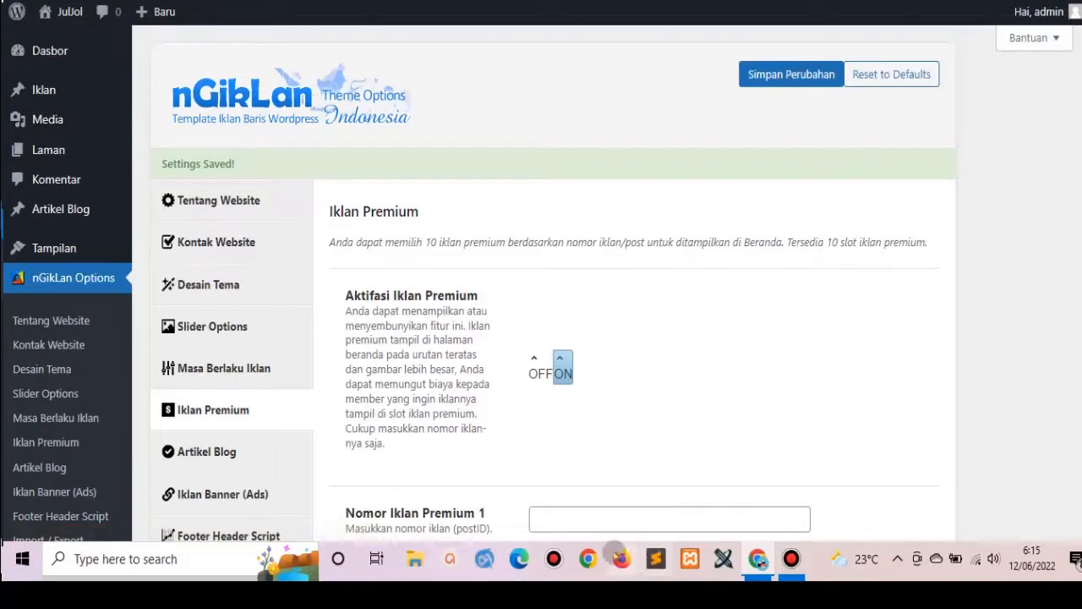
{"action": "left_click", "coordinate": [566, 519]}
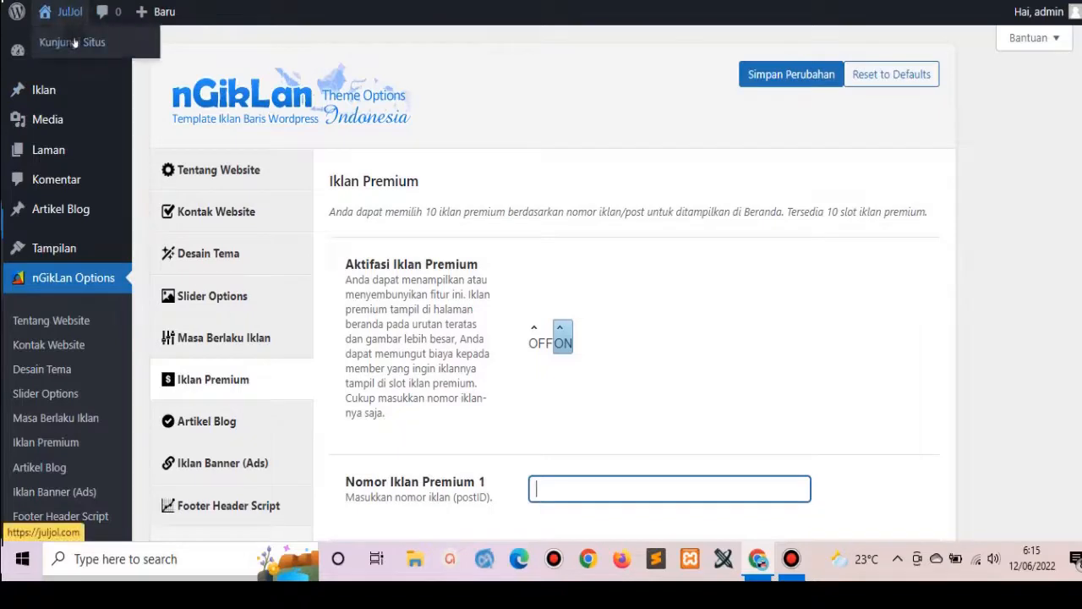
{"action": "right_click", "coordinate": [74, 42]}
{"action": "left_click", "coordinate": [100, 46]}
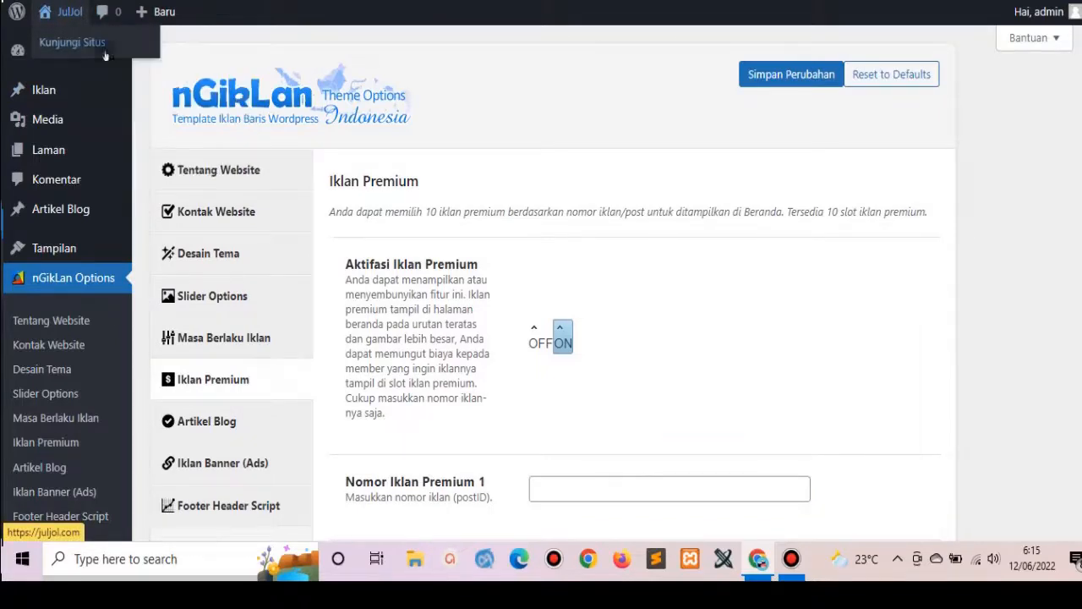
{"action": "key", "text": "ctrl+Tab"}
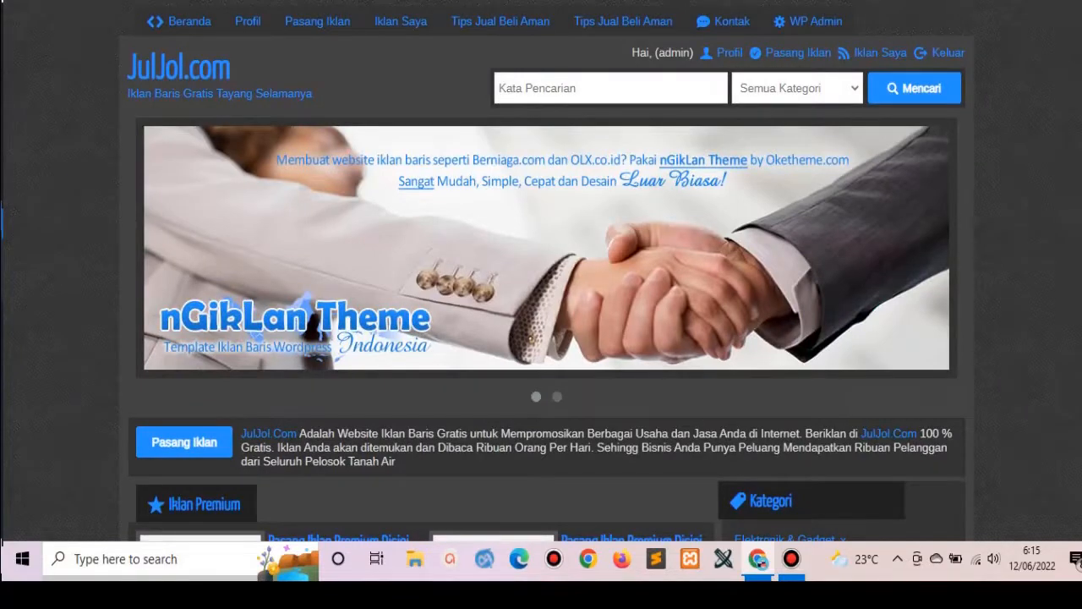
{"action": "scroll", "coordinate": [269, 292], "scroll_direction": "down", "scroll_amount": 4}
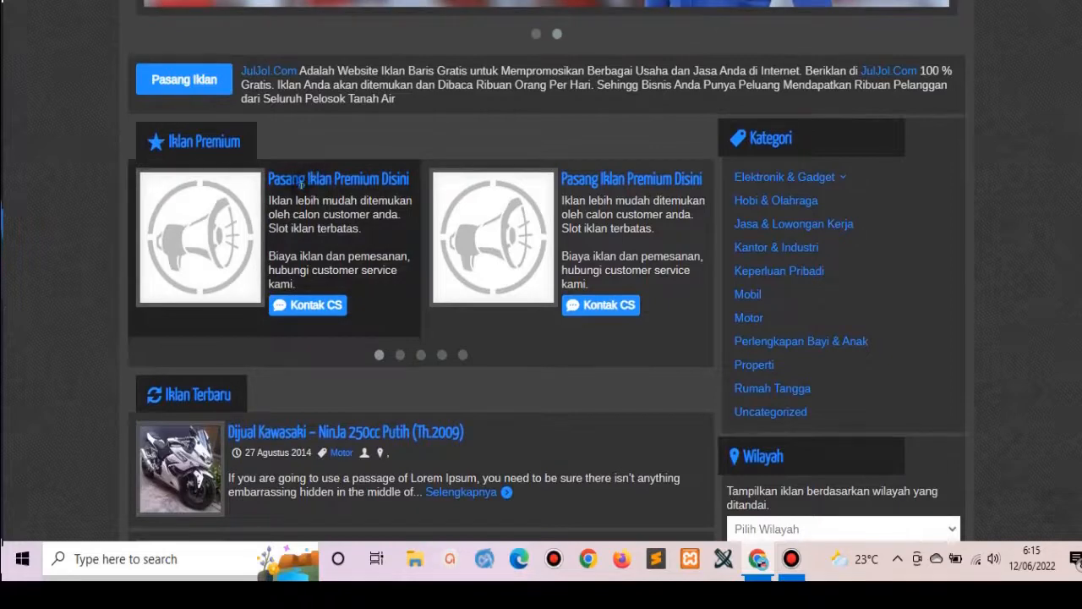
{"action": "left_click", "coordinate": [320, 304]}
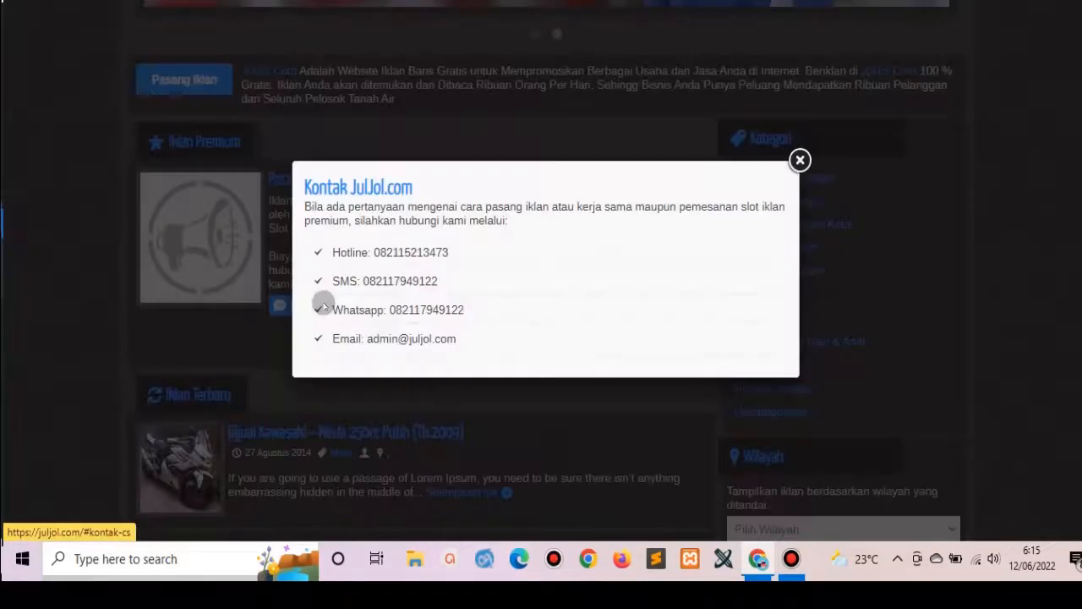
{"action": "left_click", "coordinate": [800, 160]}
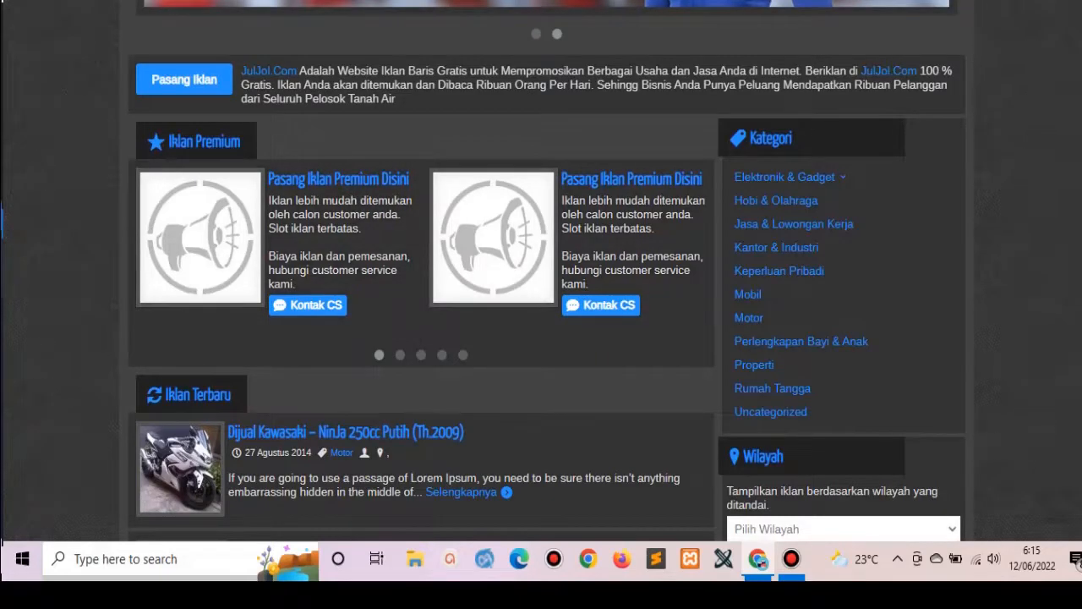
{"action": "key", "text": "ctrl+Tab"}
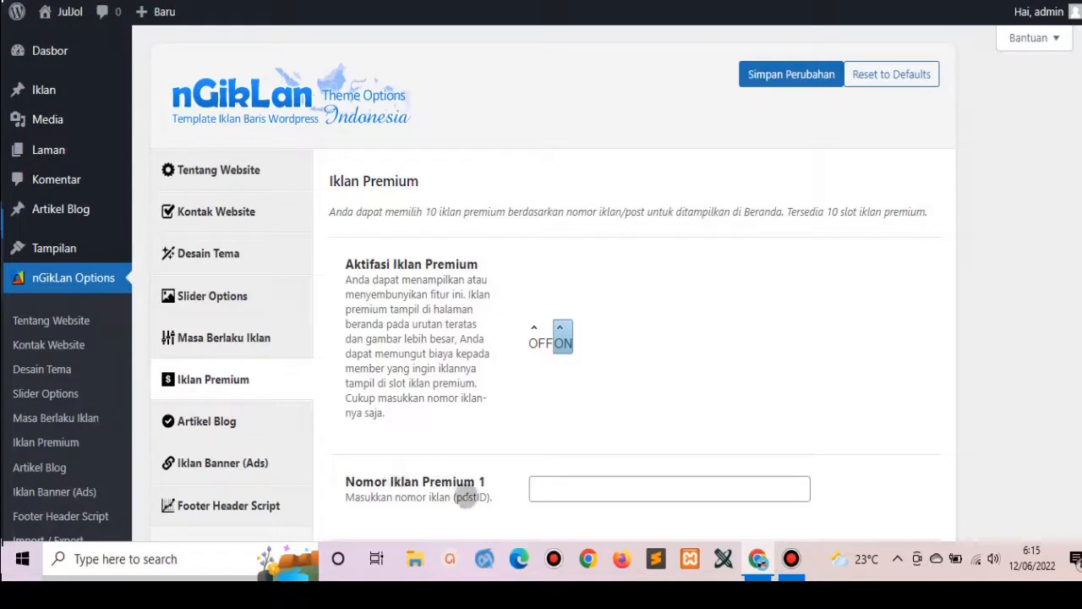
Open the Kawasaki ad for editing from the Semua Iklan list and look over its editor.
{"action": "mouse_move", "coordinate": [46, 96]}
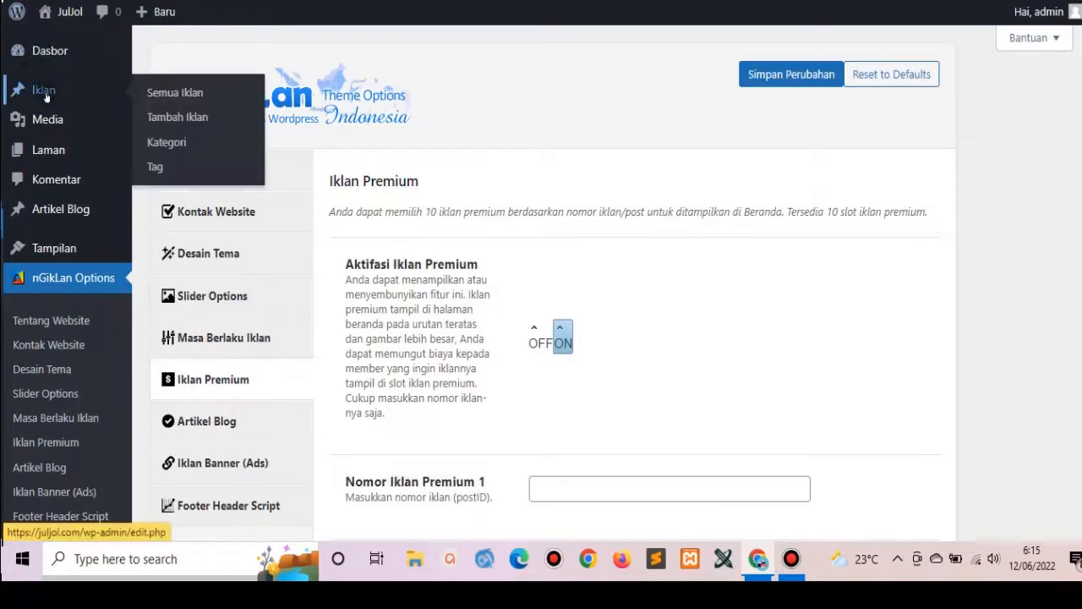
{"action": "left_click", "coordinate": [152, 91]}
{"action": "mouse_move", "coordinate": [194, 198]}
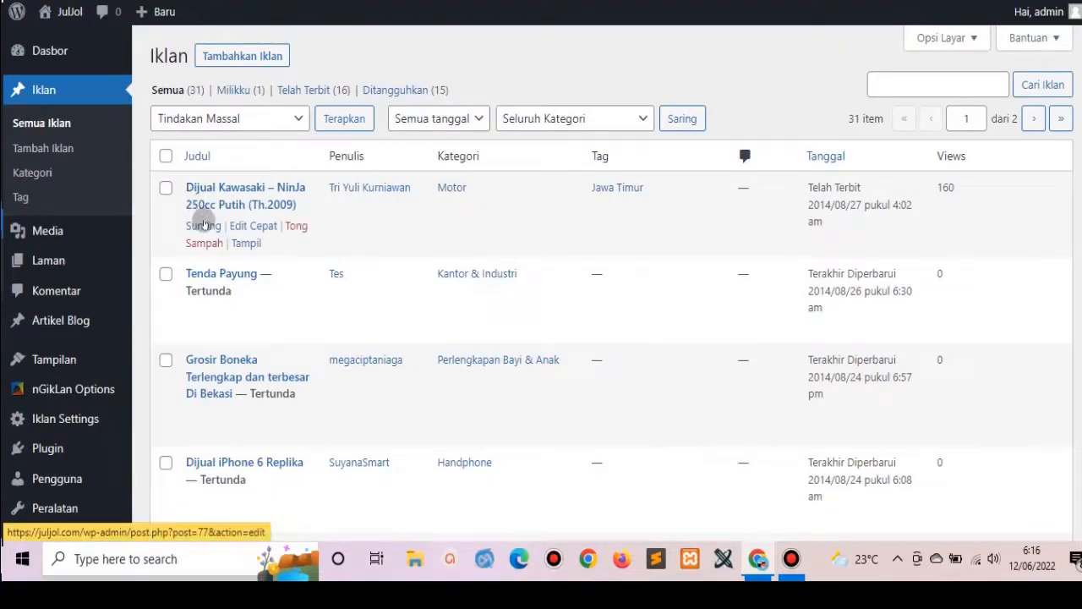
{"action": "left_click", "coordinate": [203, 224]}
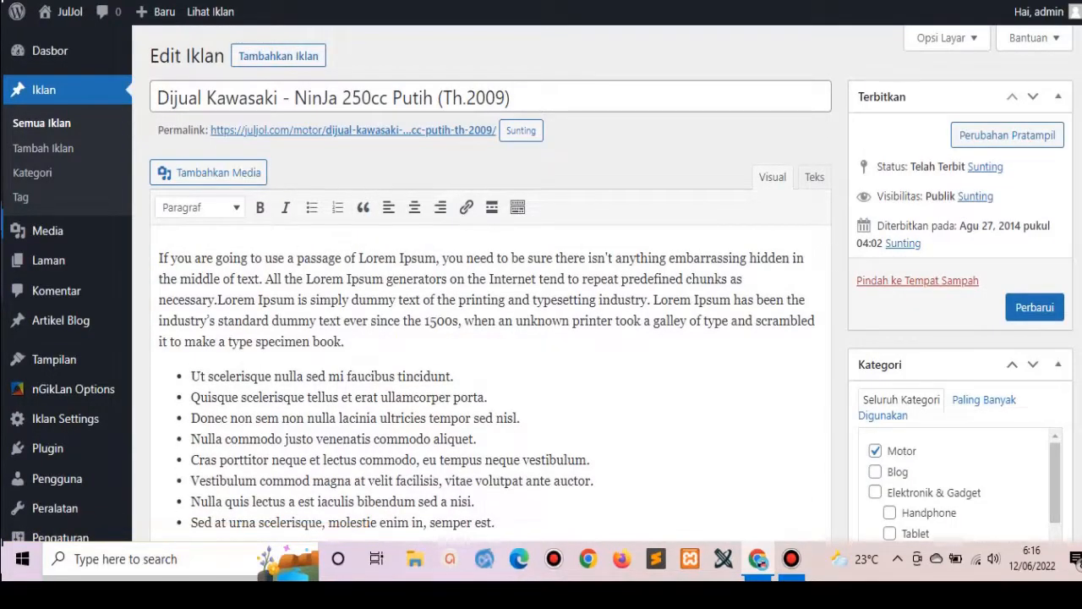
{"action": "scroll", "coordinate": [541, 288], "scroll_direction": "down", "scroll_amount": 1}
{"action": "scroll", "coordinate": [541, 287], "scroll_direction": "down", "scroll_amount": 6}
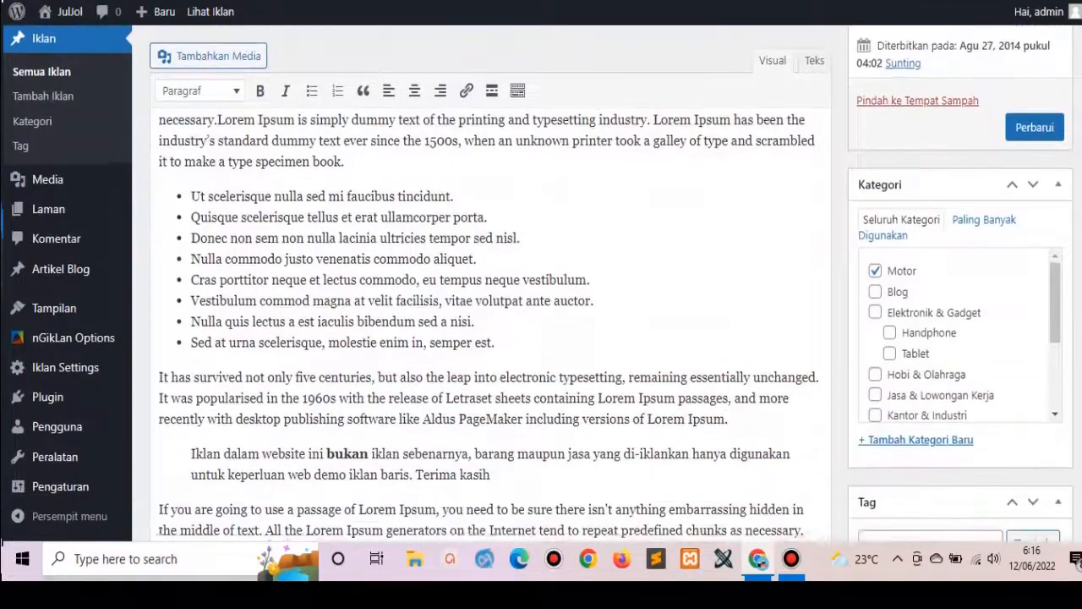
{"action": "scroll", "coordinate": [541, 287], "scroll_direction": "up", "scroll_amount": 3}
{"action": "scroll", "coordinate": [701, 79], "scroll_direction": "up", "scroll_amount": 3}
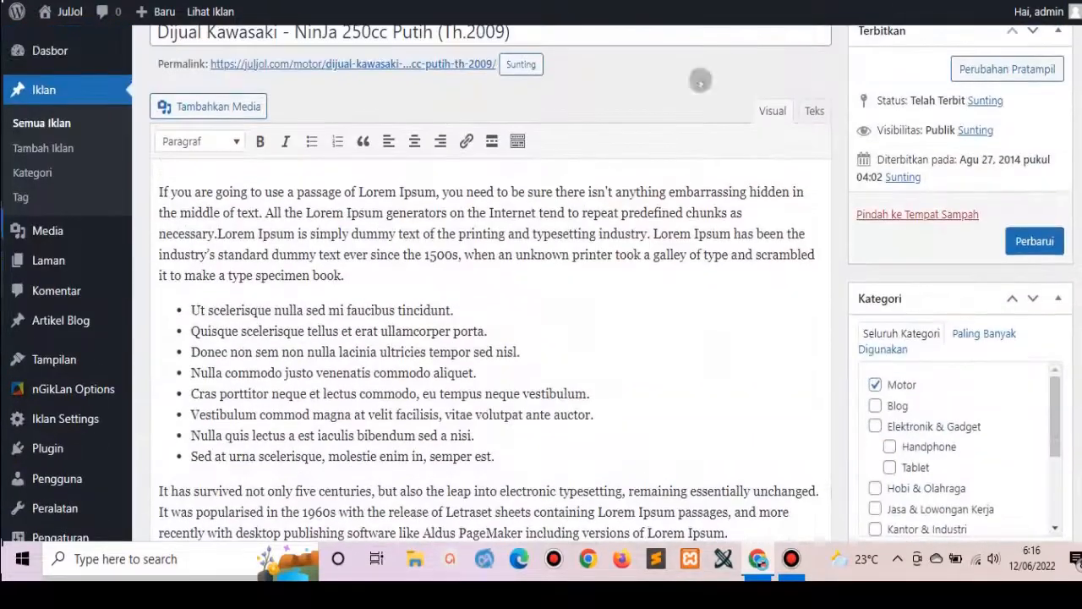
Go back to the Semua Iklan list showing 31 ads: 16 published, 15 pending.
{"action": "left_click", "coordinate": [46, 126]}
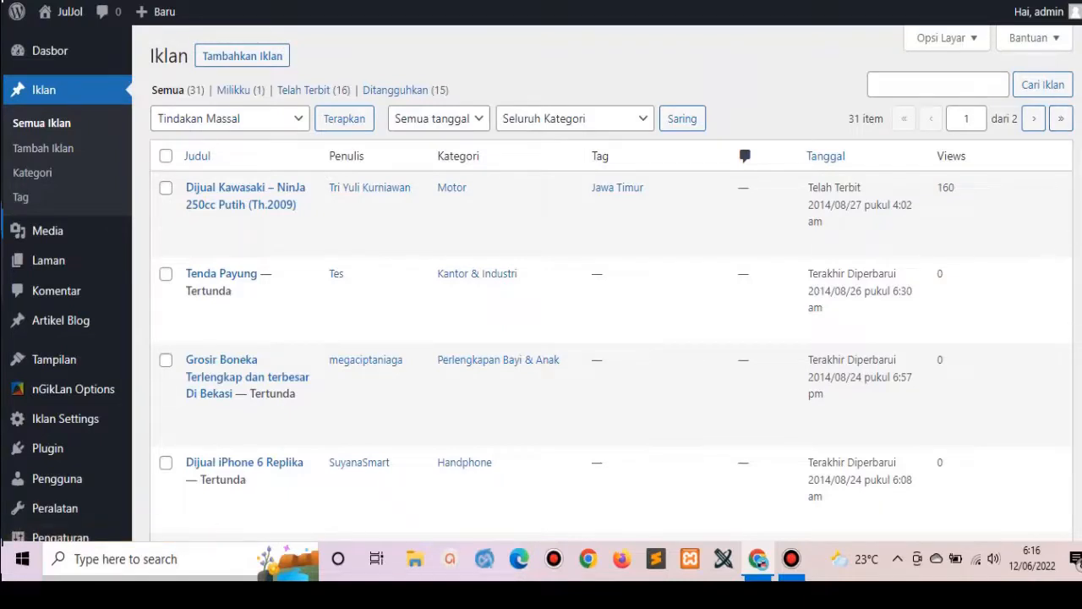
{"action": "scroll", "coordinate": [612, 285], "scroll_direction": "down", "scroll_amount": 3}
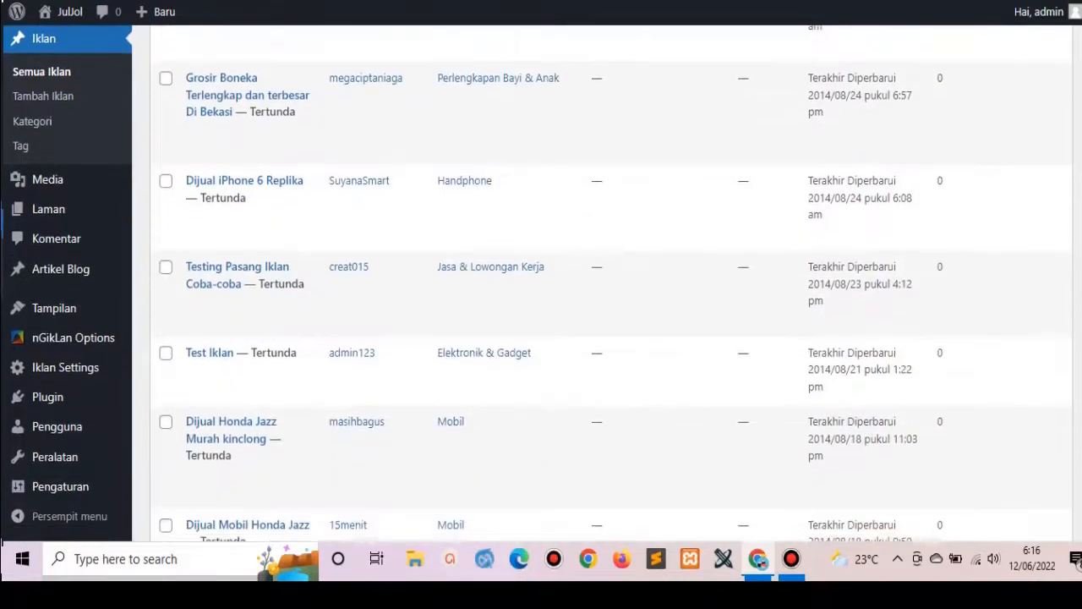
{"action": "scroll", "coordinate": [611, 284], "scroll_direction": "up", "scroll_amount": 2}
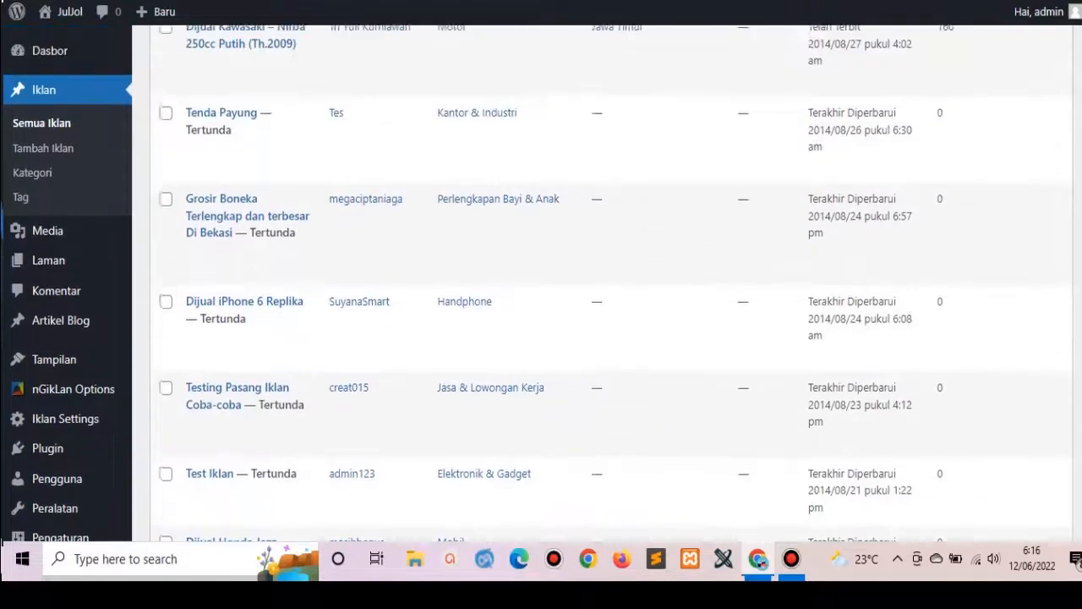
{"action": "scroll", "coordinate": [611, 285], "scroll_direction": "up", "scroll_amount": 2}
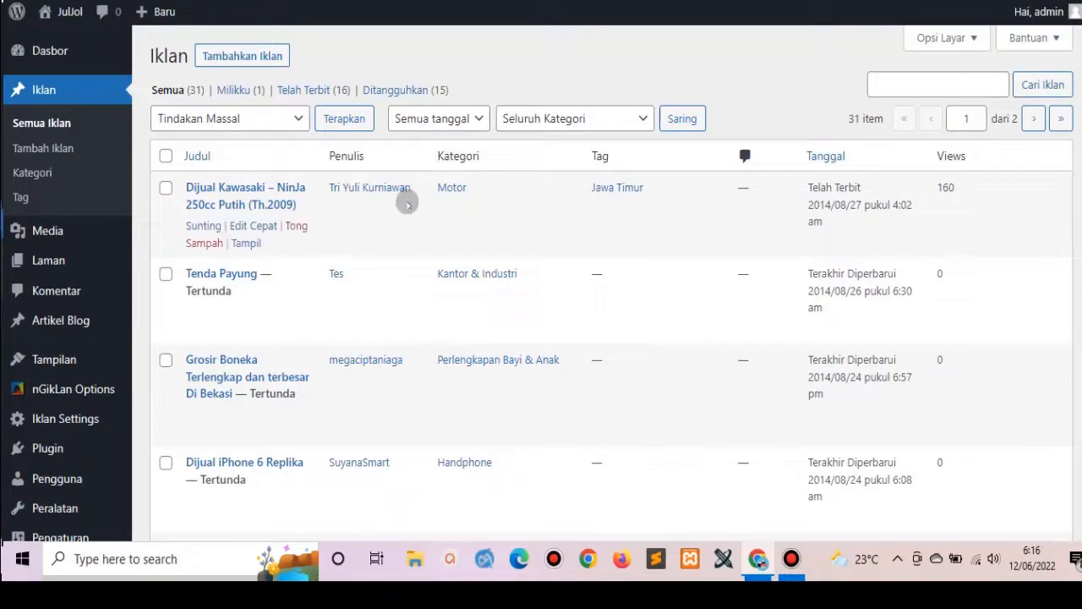
{"action": "right_click", "coordinate": [246, 247]}
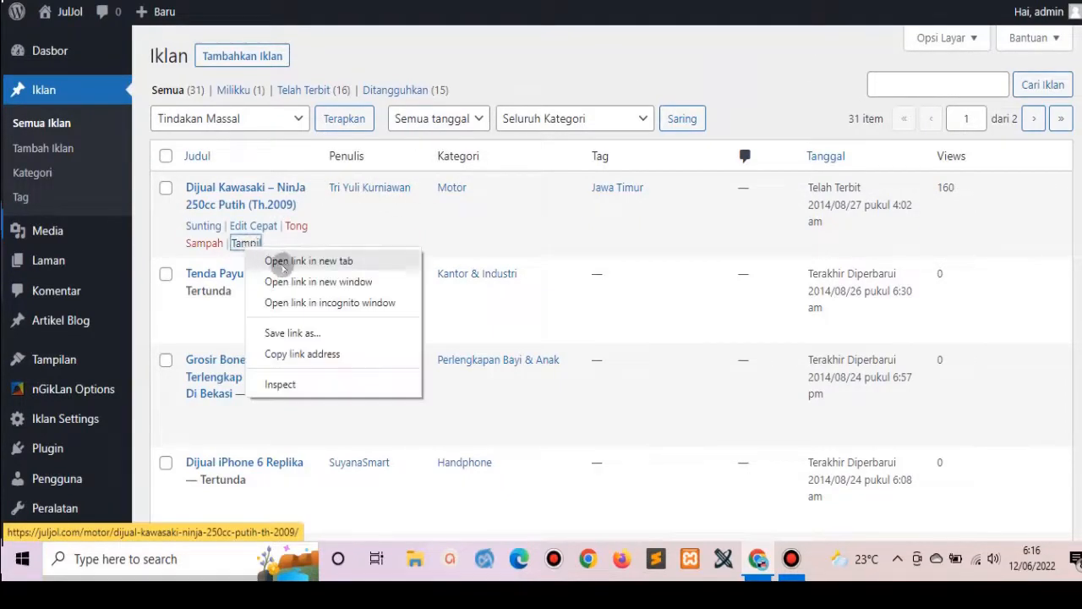
{"action": "left_click", "coordinate": [286, 263]}
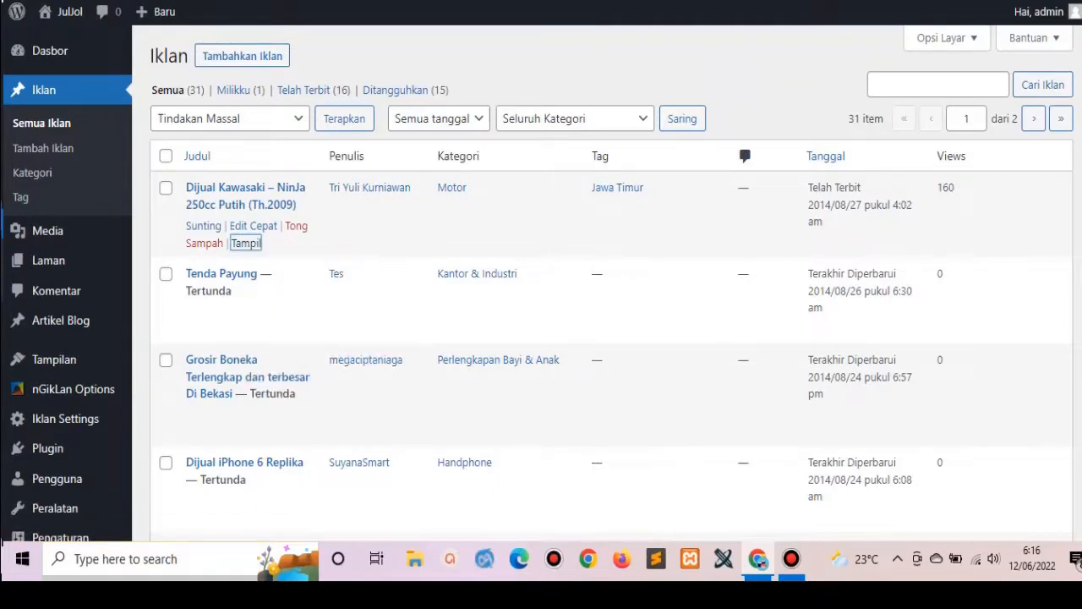
{"action": "key", "text": "ctrl+Tab"}
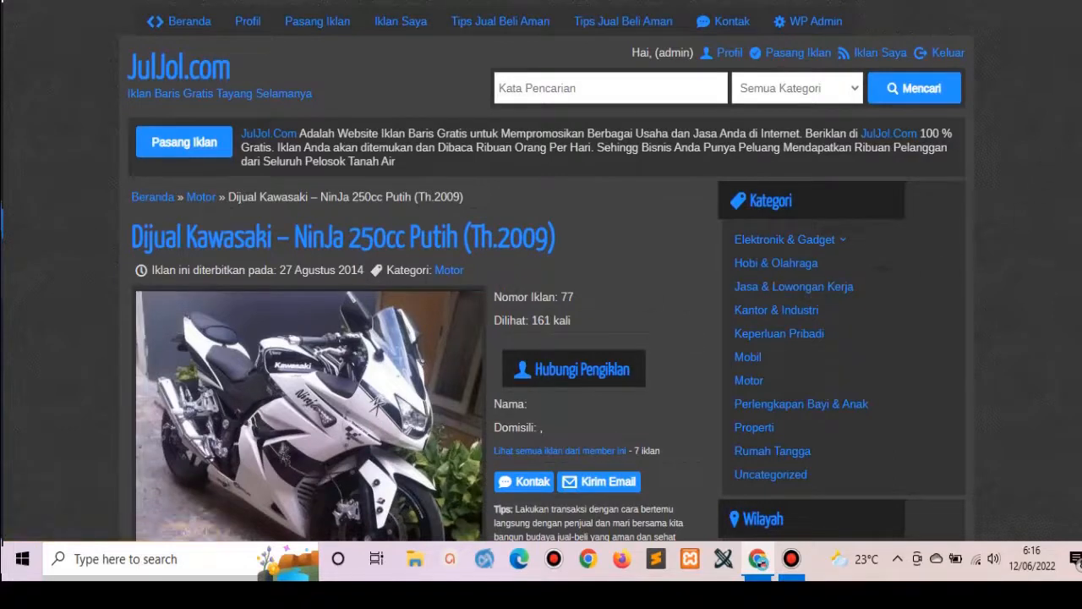
{"action": "scroll", "coordinate": [541, 338], "scroll_direction": "down", "scroll_amount": 3}
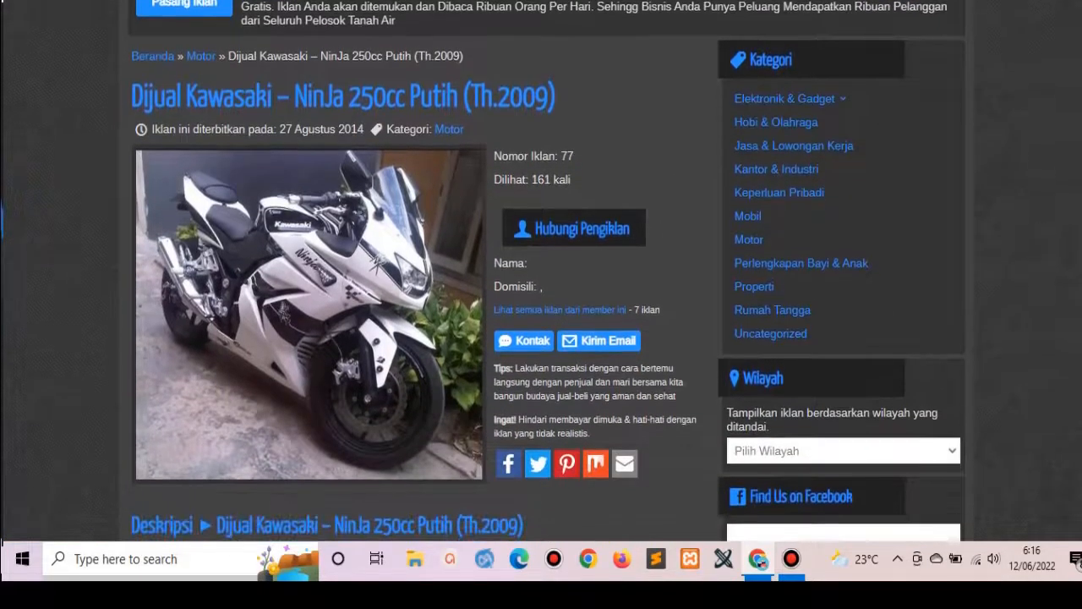
{"action": "scroll", "coordinate": [541, 338], "scroll_direction": "up", "scroll_amount": 1}
{"action": "scroll", "coordinate": [541, 338], "scroll_direction": "up", "scroll_amount": 1}
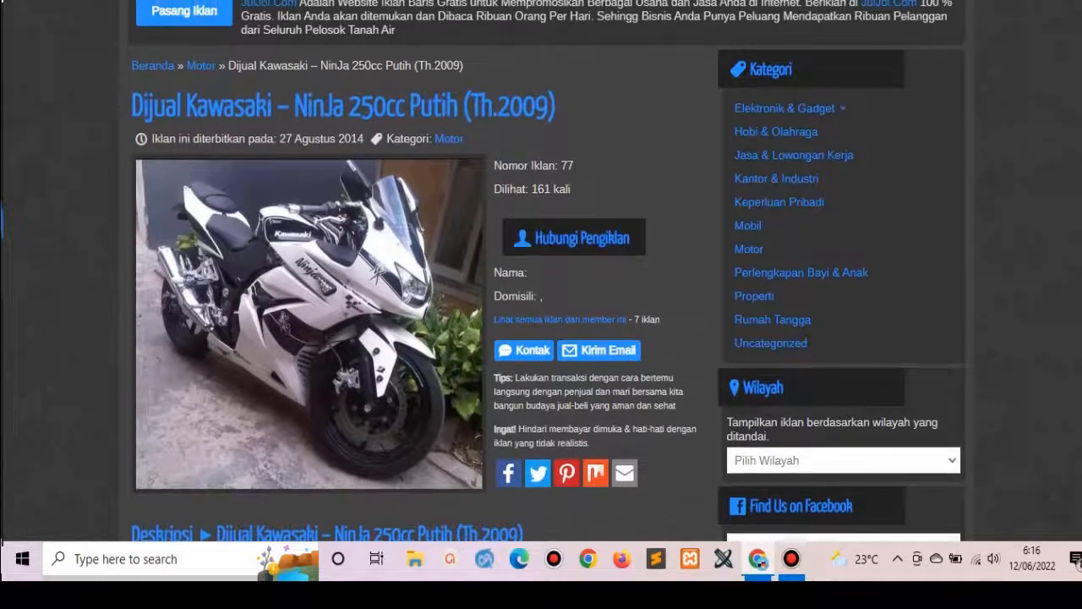
{"action": "scroll", "coordinate": [541, 338], "scroll_direction": "up", "scroll_amount": 1}
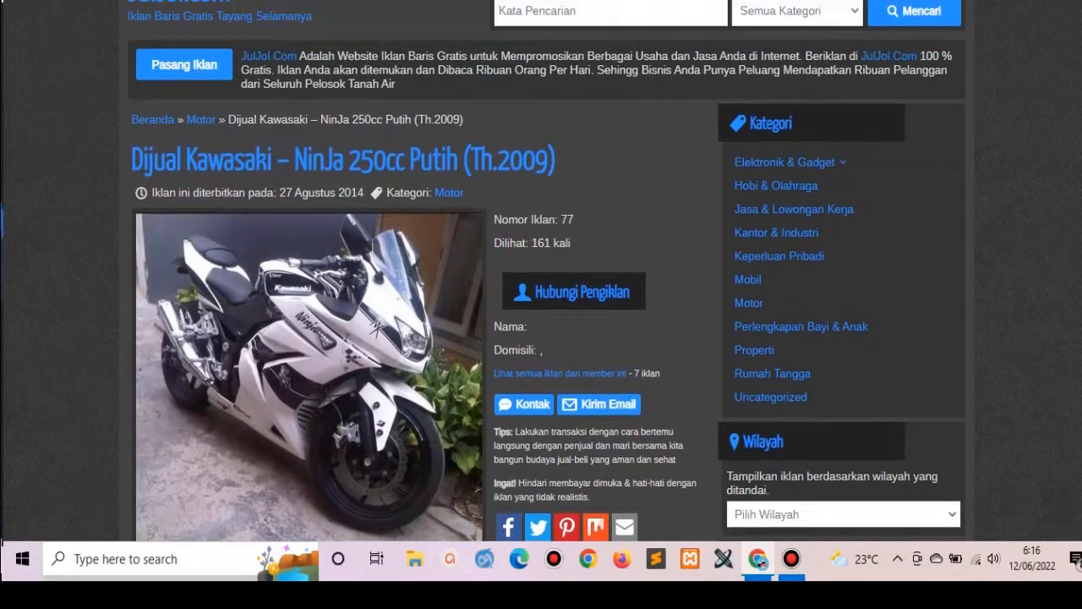
{"action": "scroll", "coordinate": [542, 271], "scroll_direction": "up", "scroll_amount": 1}
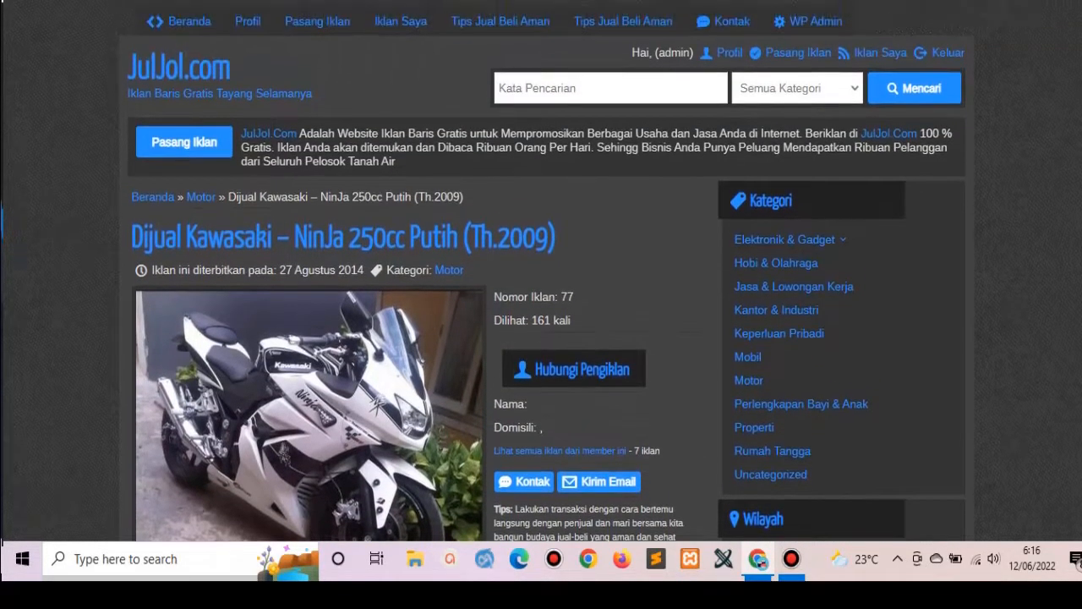
{"action": "scroll", "coordinate": [541, 279], "scroll_direction": "down", "scroll_amount": 1}
{"action": "scroll", "coordinate": [542, 279], "scroll_direction": "down", "scroll_amount": 4}
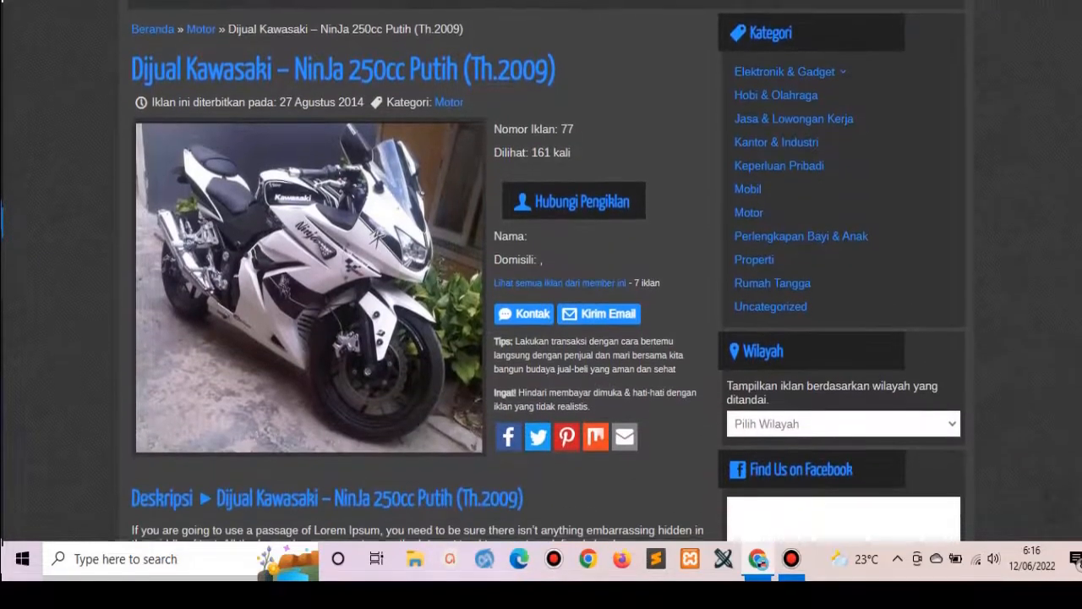
{"action": "scroll", "coordinate": [541, 279], "scroll_direction": "up", "scroll_amount": 3}
{"action": "scroll", "coordinate": [542, 279], "scroll_direction": "up", "scroll_amount": 1}
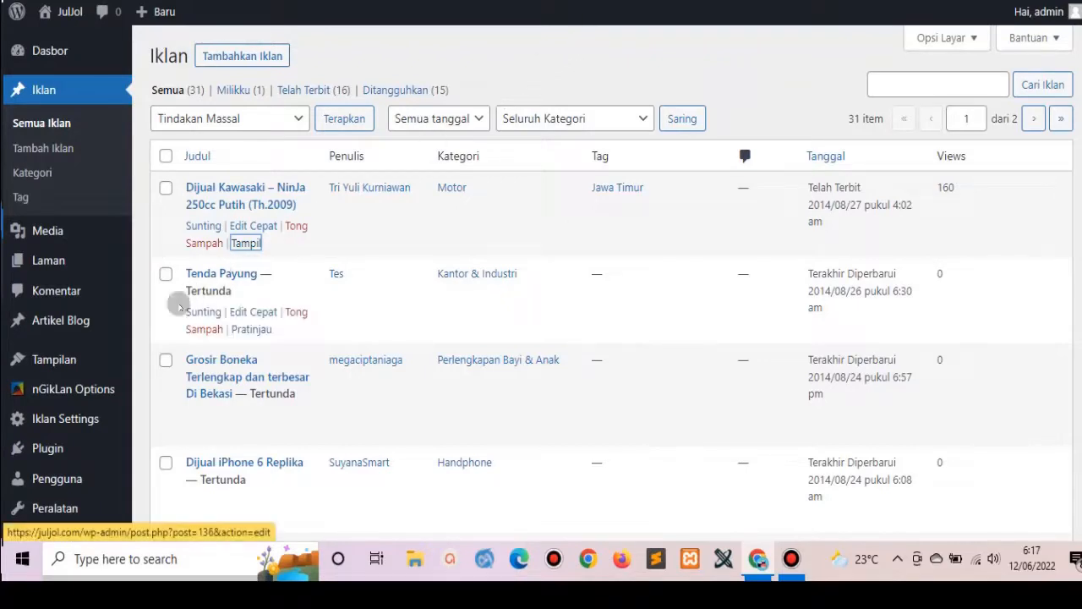
Enter ad number 77 in Nomor Iklan Premium 1 and save the Iklan Premium options.
{"action": "mouse_move", "coordinate": [87, 395]}
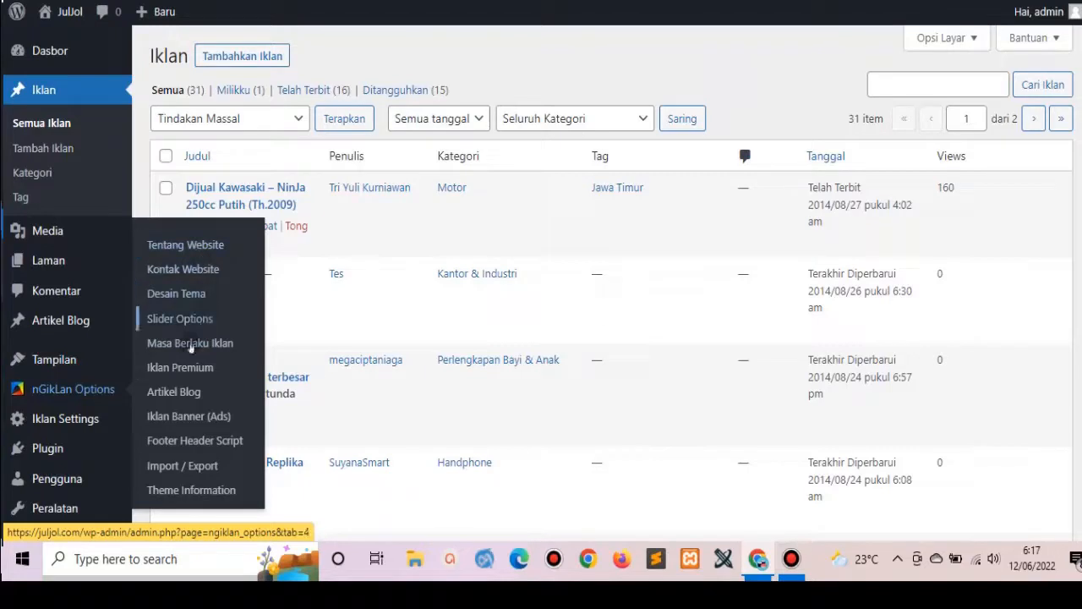
{"action": "left_click", "coordinate": [179, 369]}
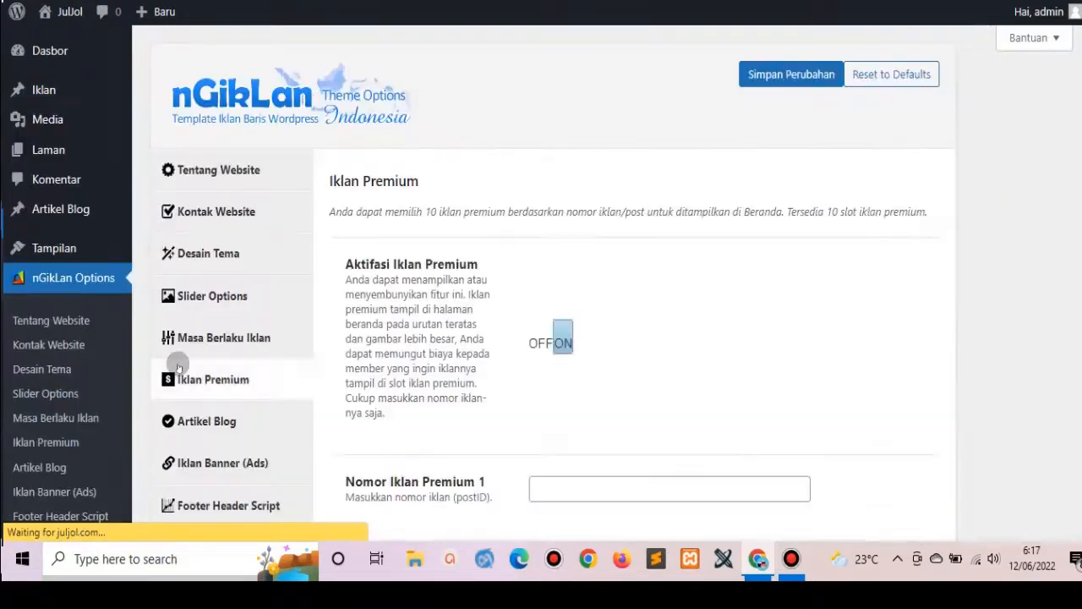
{"action": "left_click", "coordinate": [559, 491]}
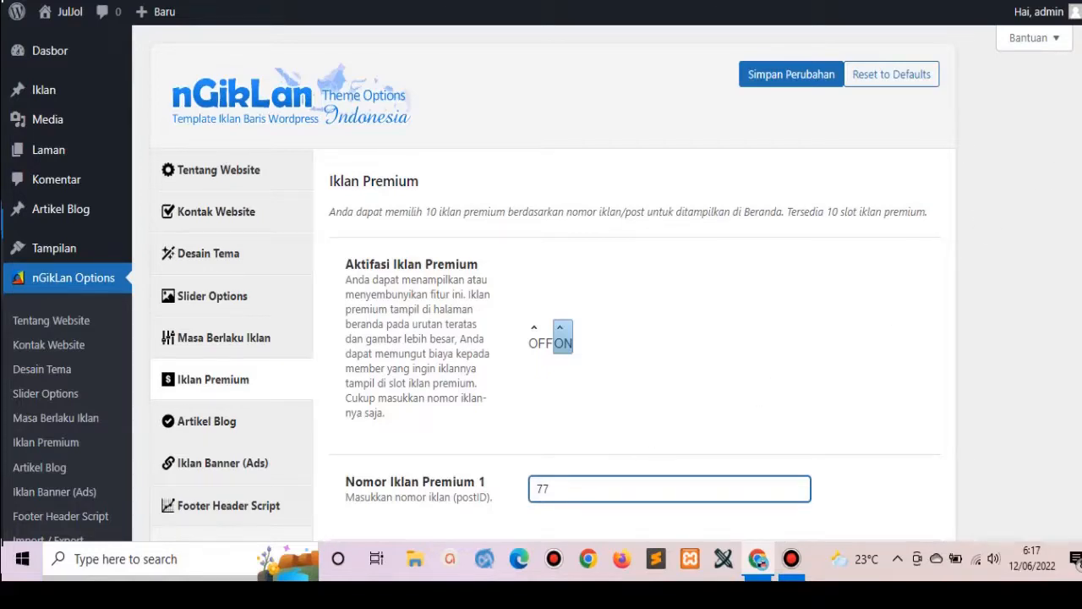
{"action": "scroll", "coordinate": [888, 254], "scroll_direction": "down", "scroll_amount": 3}
{"action": "scroll", "coordinate": [888, 254], "scroll_direction": "up", "scroll_amount": 3}
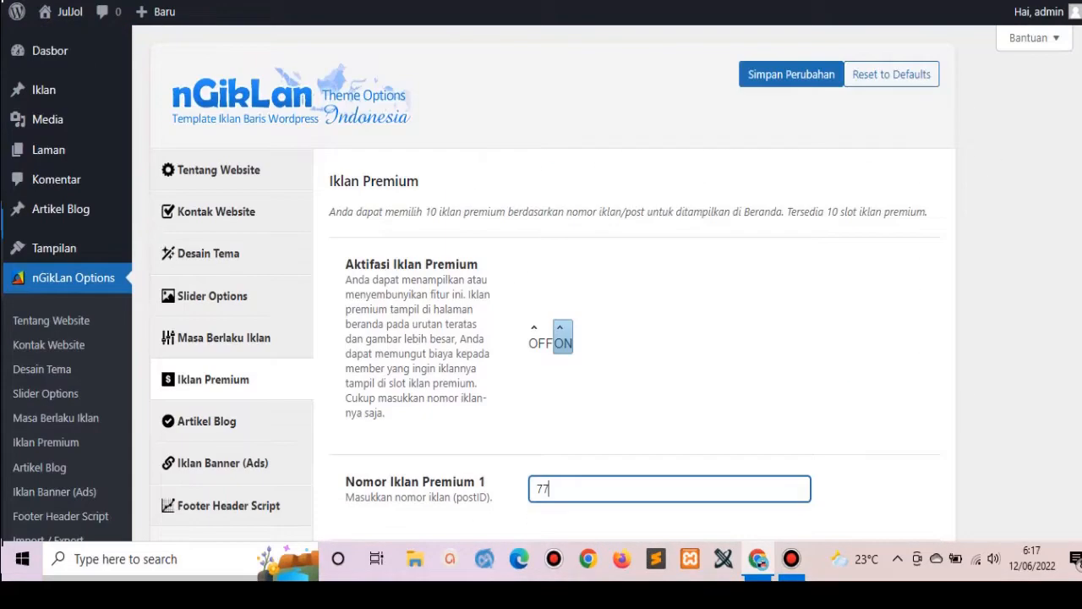
{"action": "left_click", "coordinate": [786, 82]}
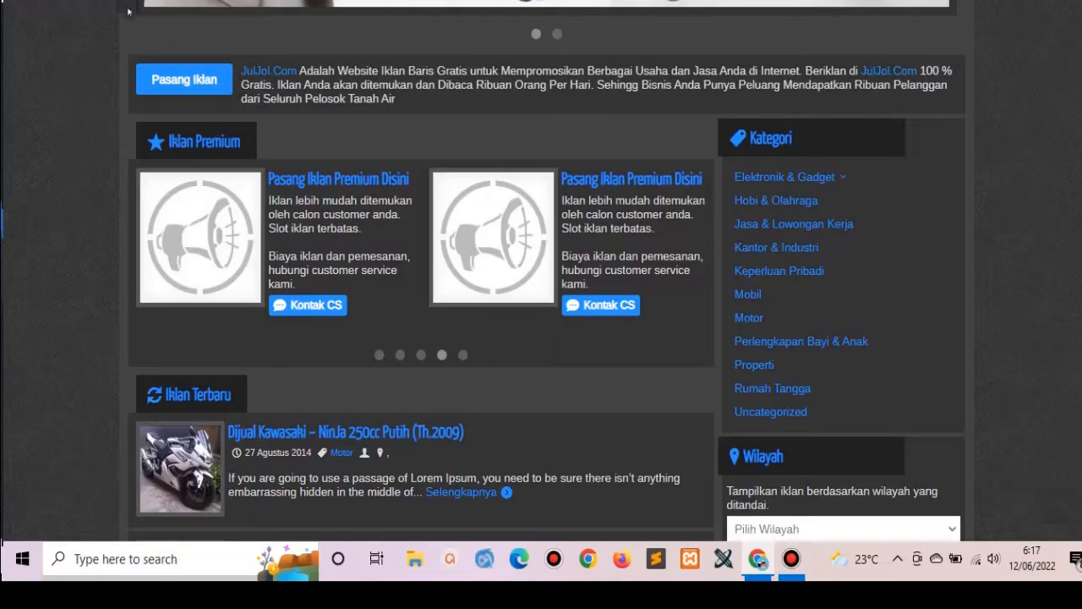
Reload the homepage to check the Kawasaki premium ad, then select the 77 in Premium 1.
{"action": "key", "text": "F5"}
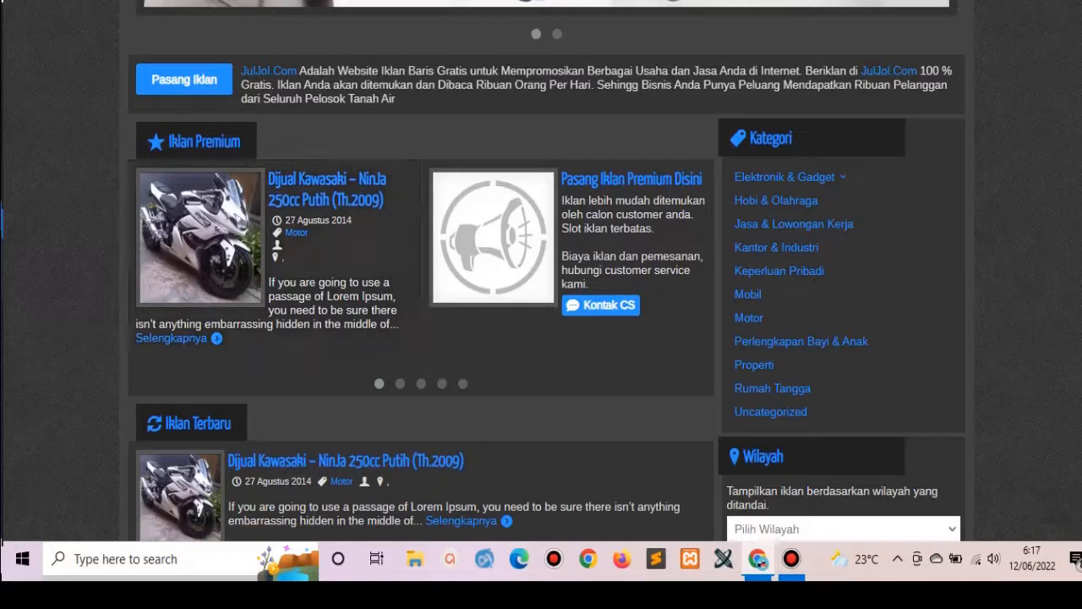
{"action": "key", "text": "ctrl+Tab"}
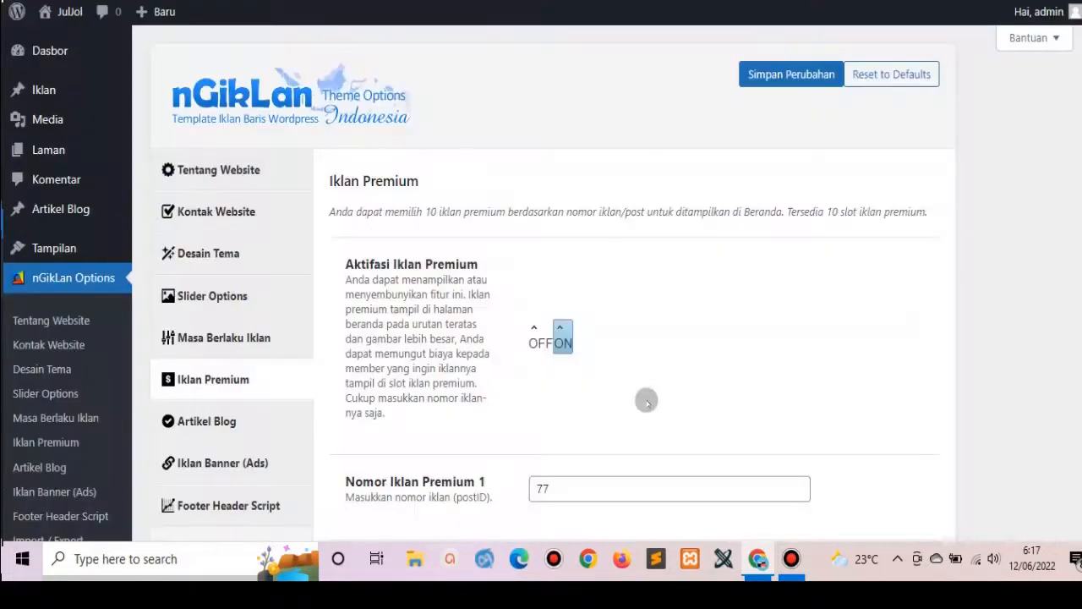
{"action": "double_click", "coordinate": [580, 489]}
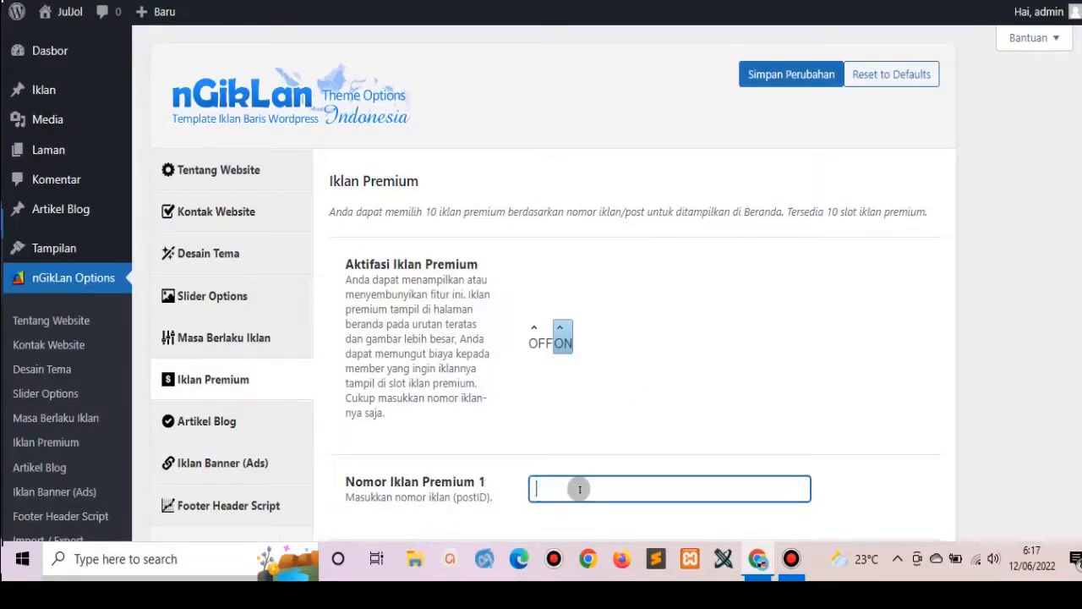
Save the emptied Premium 1 slot and check that carousel slots three to five show placeholders.
{"action": "left_click", "coordinate": [797, 73]}
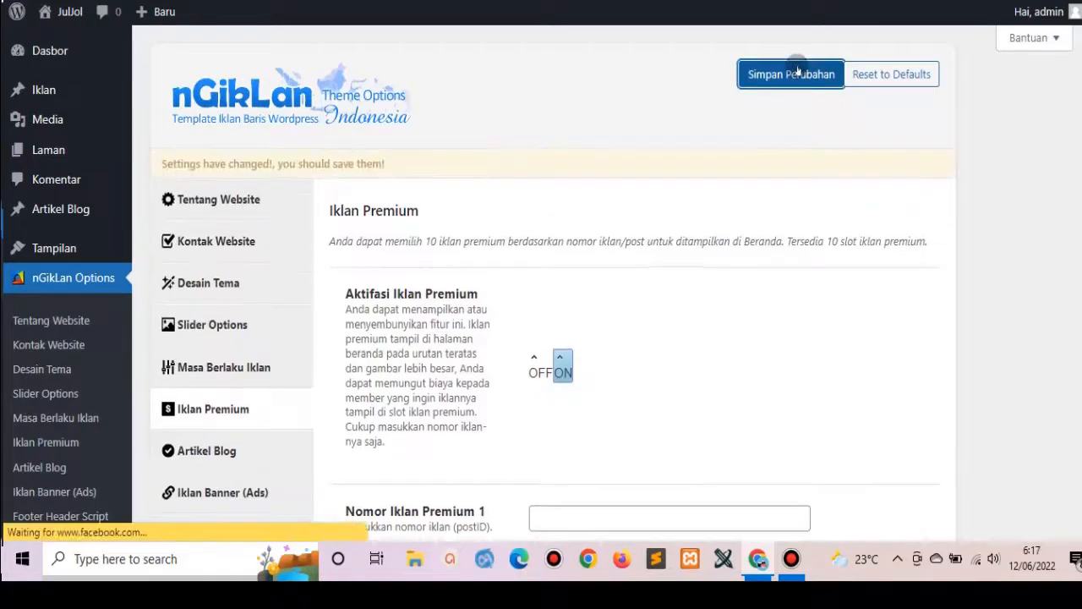
{"action": "key", "text": "ctrl+Tab"}
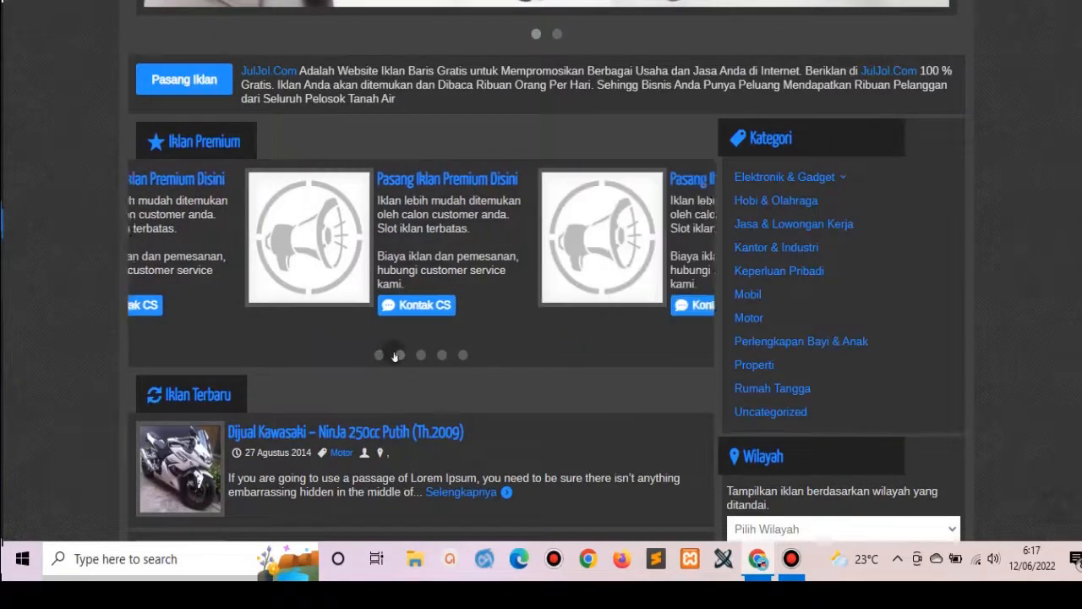
{"action": "left_click", "coordinate": [422, 356]}
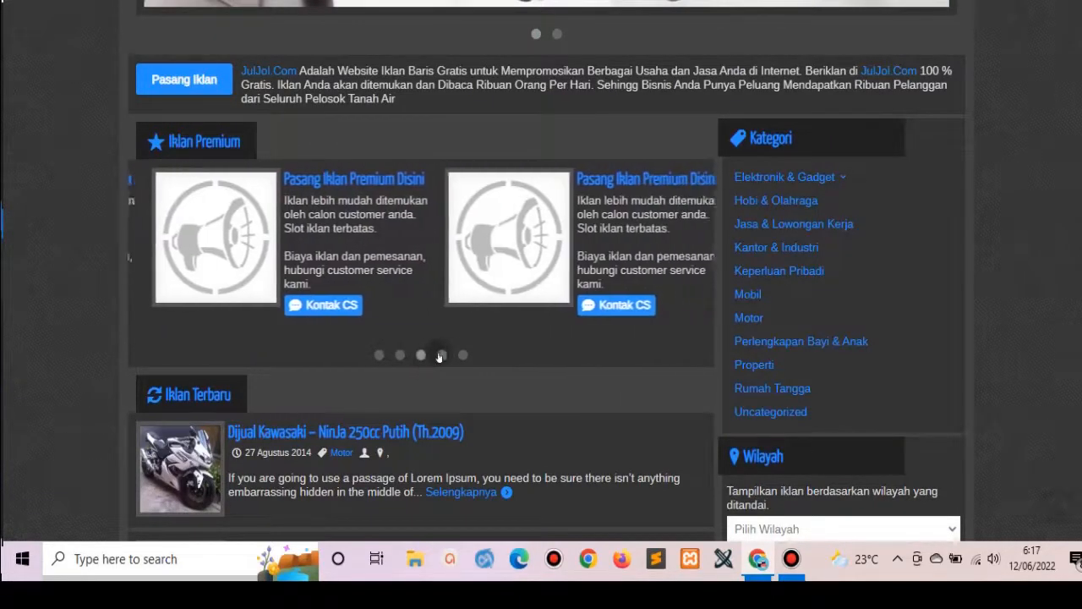
{"action": "left_click", "coordinate": [442, 356]}
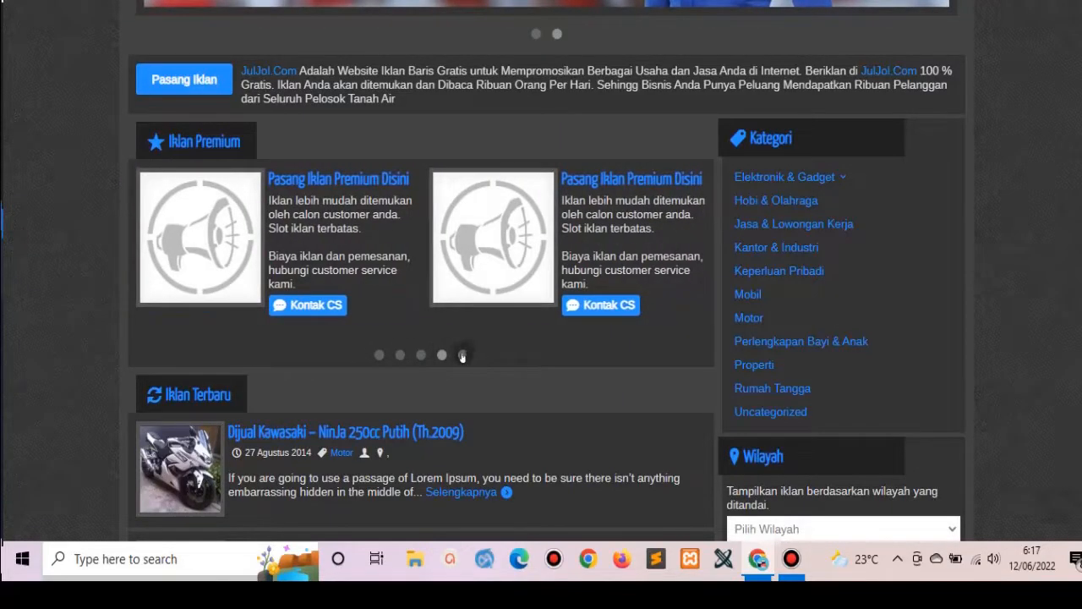
{"action": "left_click", "coordinate": [463, 355]}
{"action": "scroll", "coordinate": [423, 271], "scroll_direction": "down", "scroll_amount": 10}
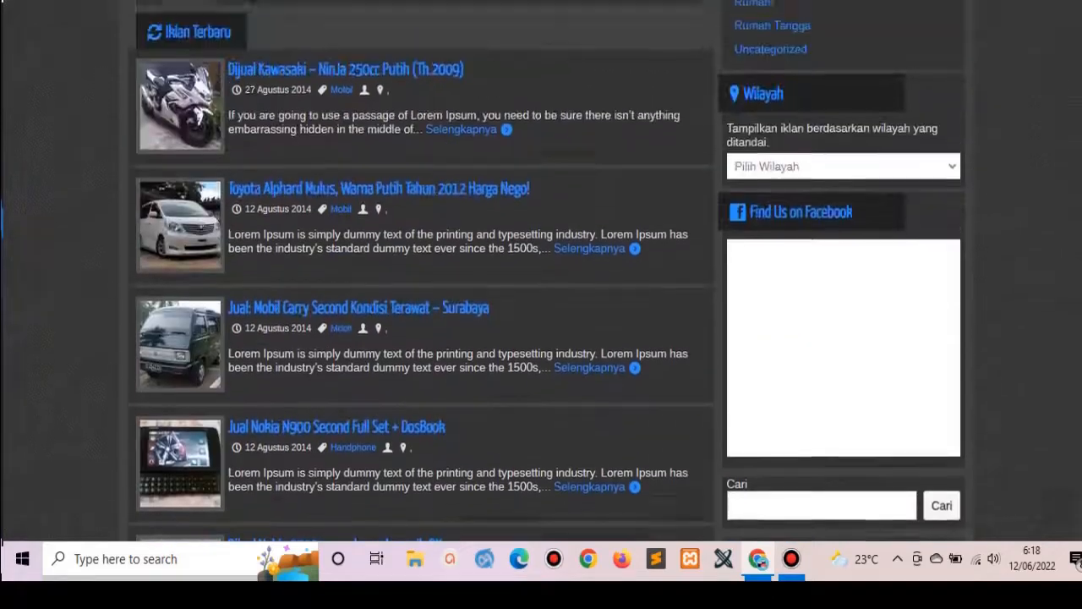
{"action": "scroll", "coordinate": [546, 270], "scroll_direction": "down", "scroll_amount": 5}
{"action": "scroll", "coordinate": [546, 271], "scroll_direction": "up", "scroll_amount": 20}
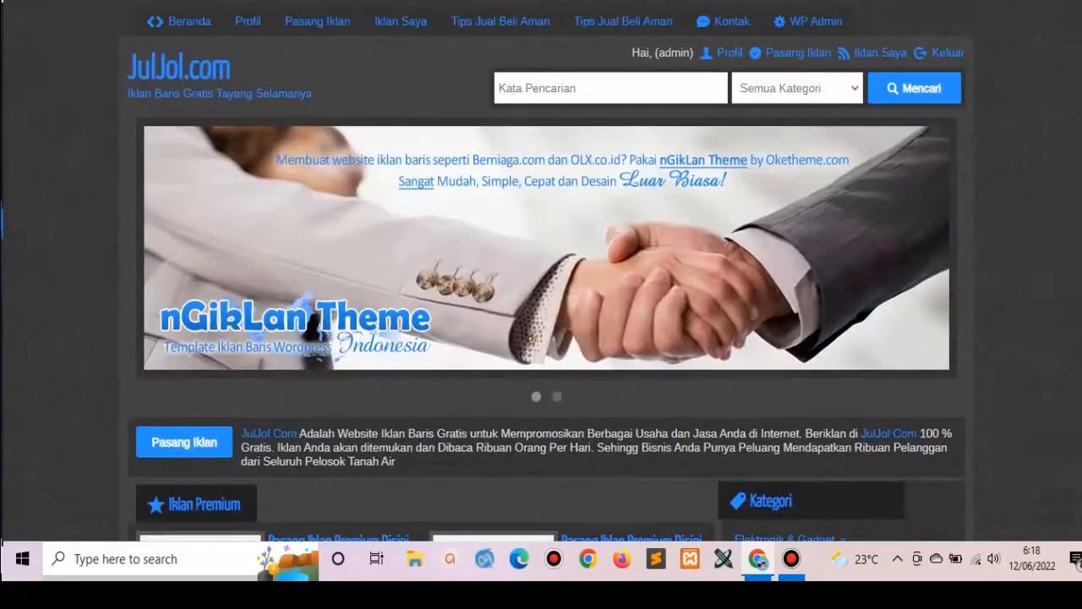
{"action": "left_click", "coordinate": [594, 1]}
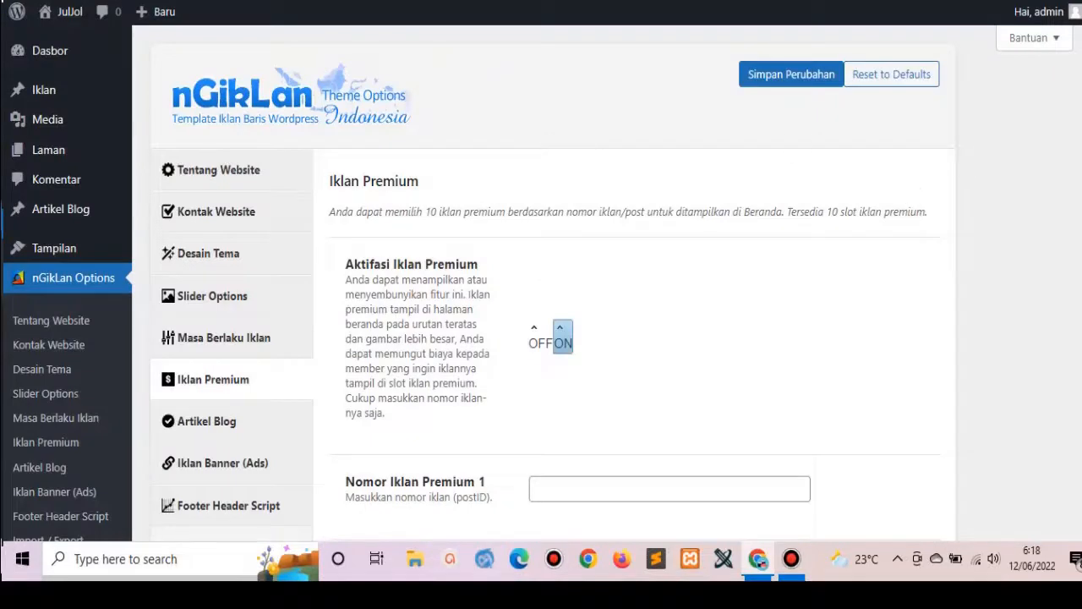
Turn Fitur Artikel Blog ON, retitle the list 'Berita Terbaru', and save the Artikel Blog settings.
{"action": "scroll", "coordinate": [328, 252], "scroll_direction": "down", "scroll_amount": 2}
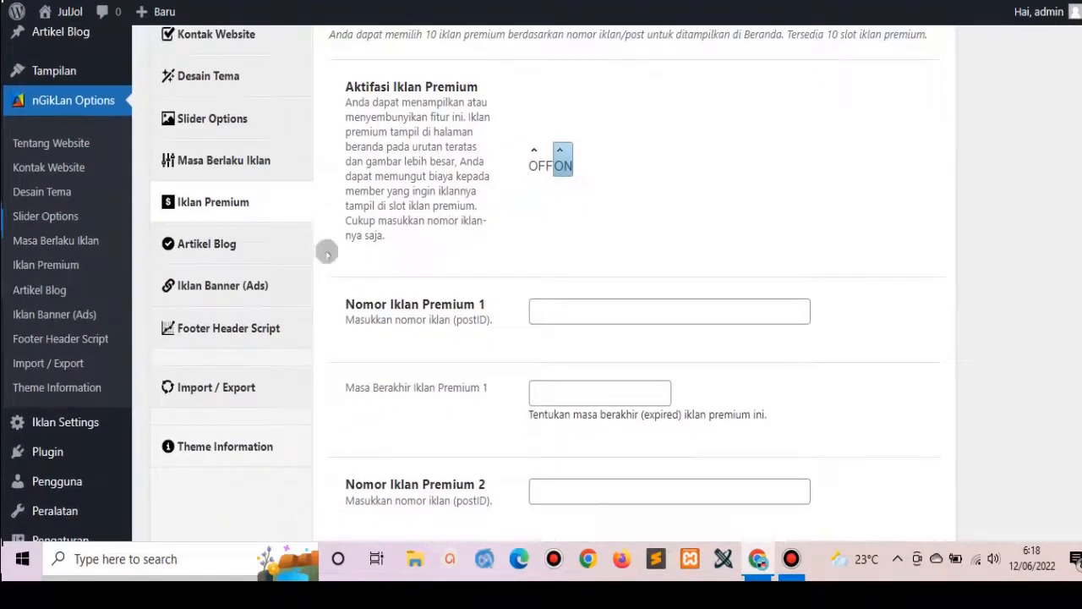
{"action": "left_click", "coordinate": [216, 244]}
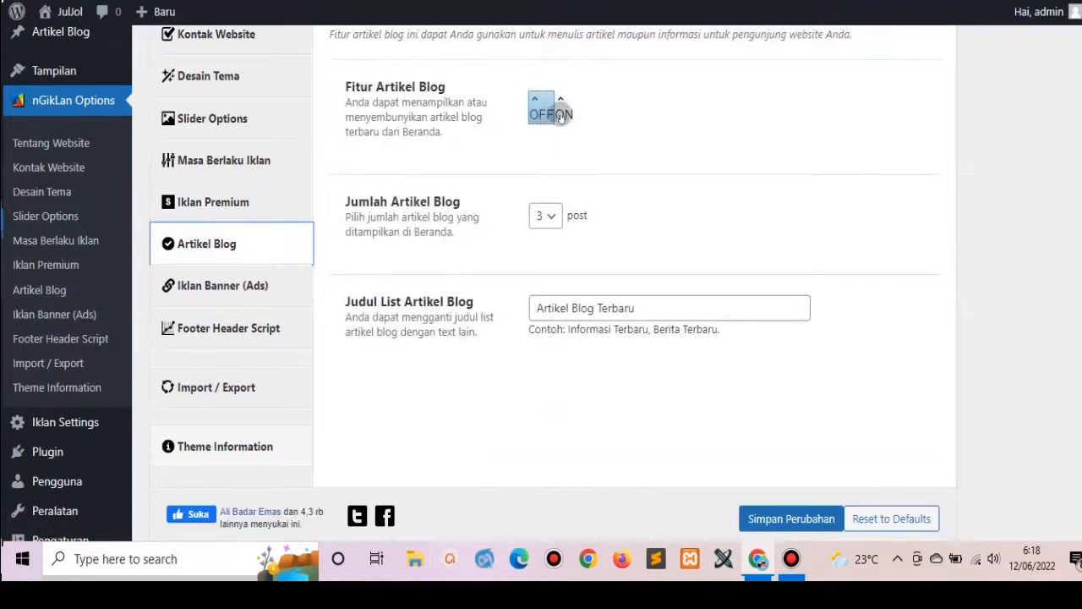
{"action": "left_click", "coordinate": [561, 114]}
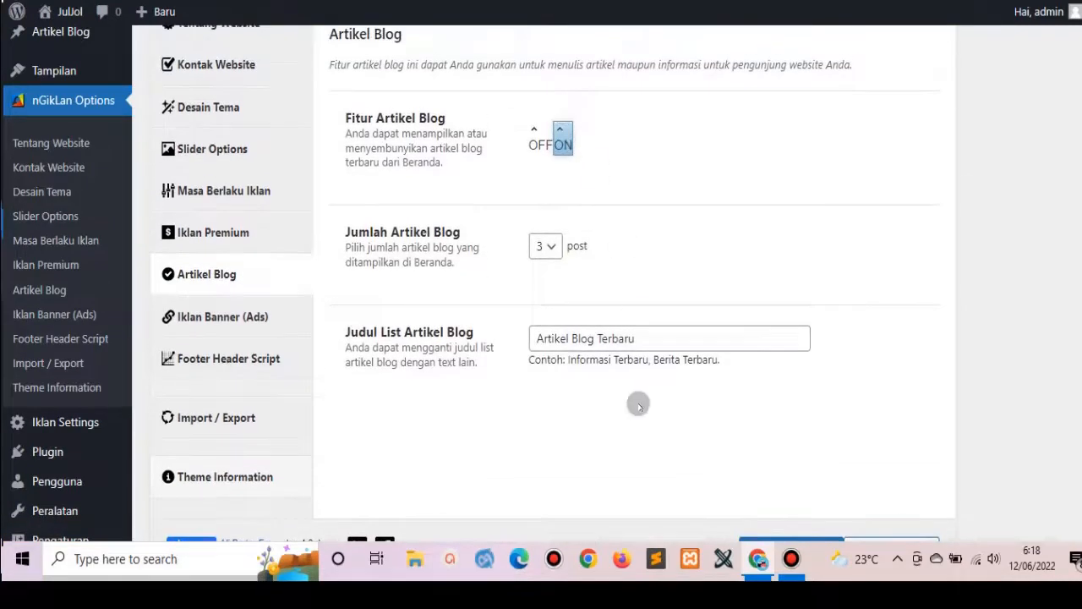
{"action": "triple_click", "coordinate": [643, 335]}
{"action": "type", "text": "Berita Terbaru"}
{"action": "scroll", "coordinate": [541, 279], "scroll_direction": "down", "scroll_amount": 1}
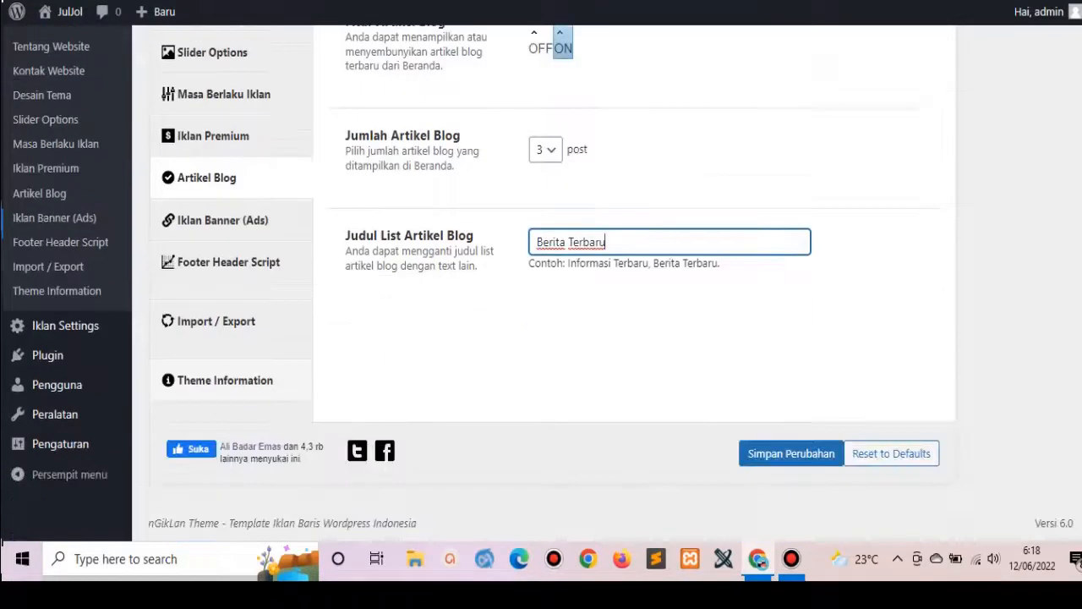
{"action": "left_click", "coordinate": [769, 457]}
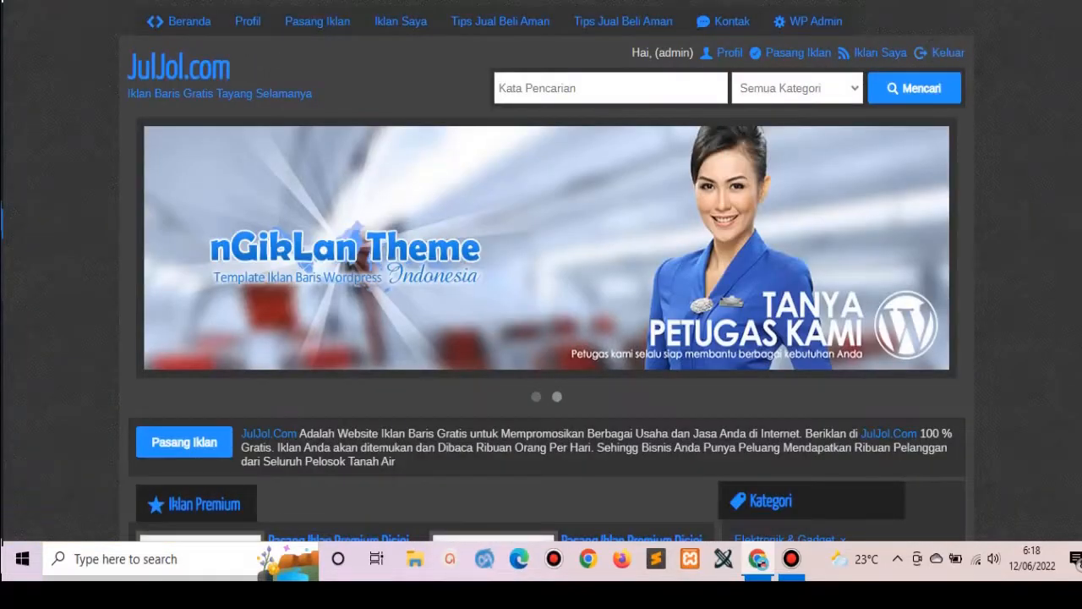
Reload the JulJol homepage and check the new Blog menu link and Berita Terbaru section.
{"action": "scroll", "coordinate": [939, 51], "scroll_direction": "down", "scroll_amount": 15}
{"action": "scroll", "coordinate": [541, 270], "scroll_direction": "down", "scroll_amount": 7}
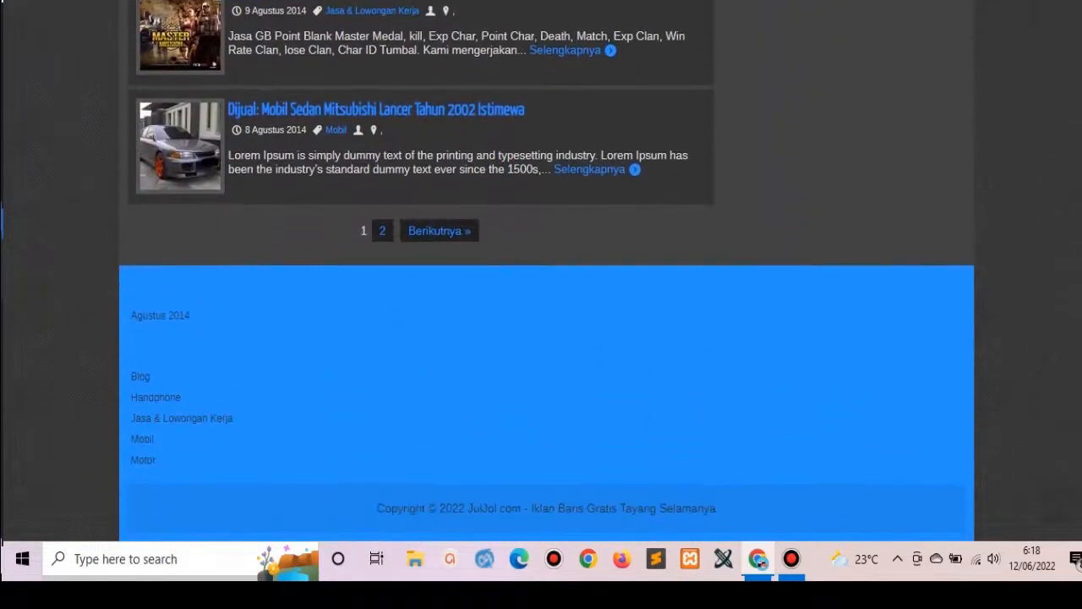
{"action": "scroll", "coordinate": [541, 271], "scroll_direction": "up", "scroll_amount": 20}
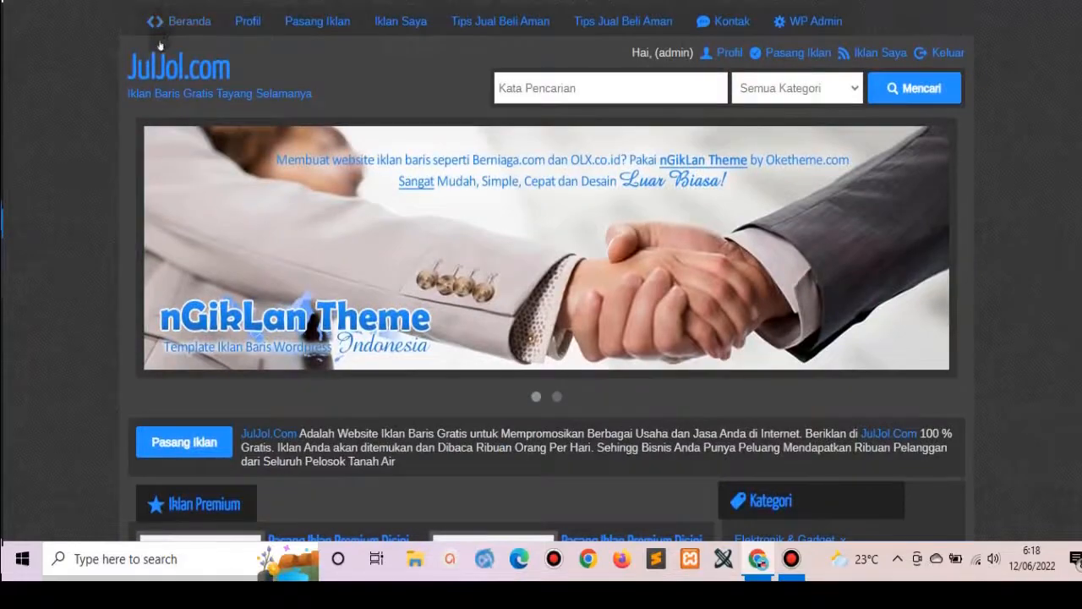
{"action": "left_click", "coordinate": [172, 79]}
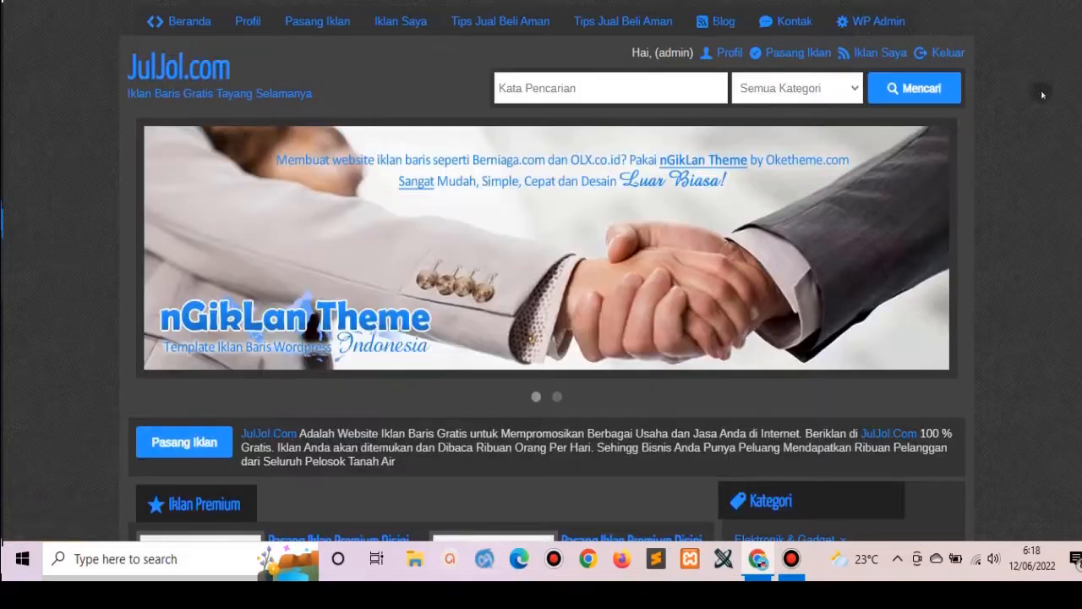
{"action": "scroll", "coordinate": [546, 271], "scroll_direction": "down", "scroll_amount": 20}
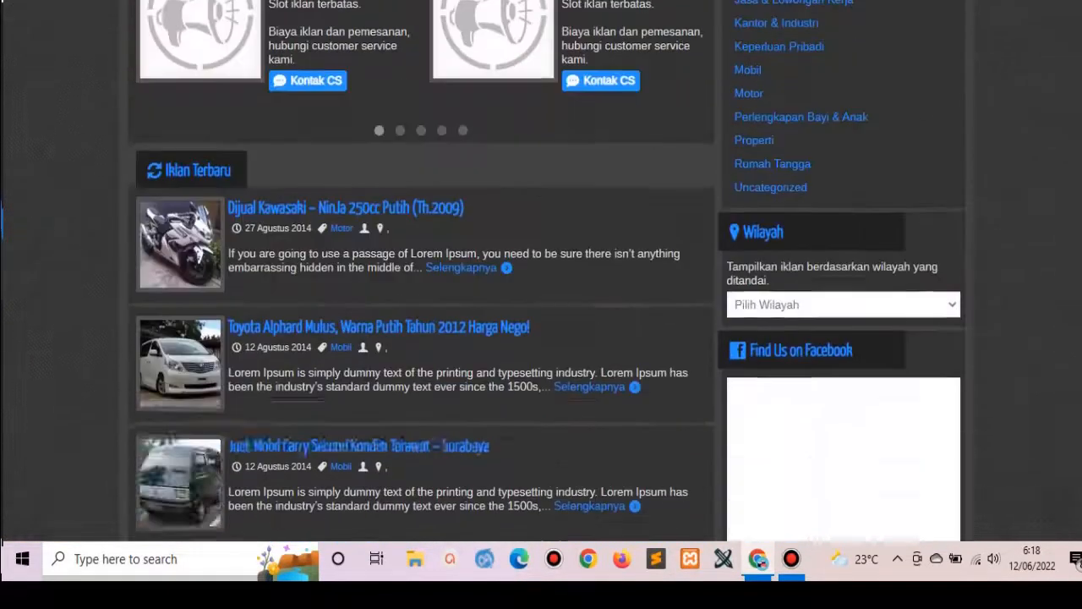
{"action": "scroll", "coordinate": [106, 245], "scroll_direction": "up", "scroll_amount": 1}
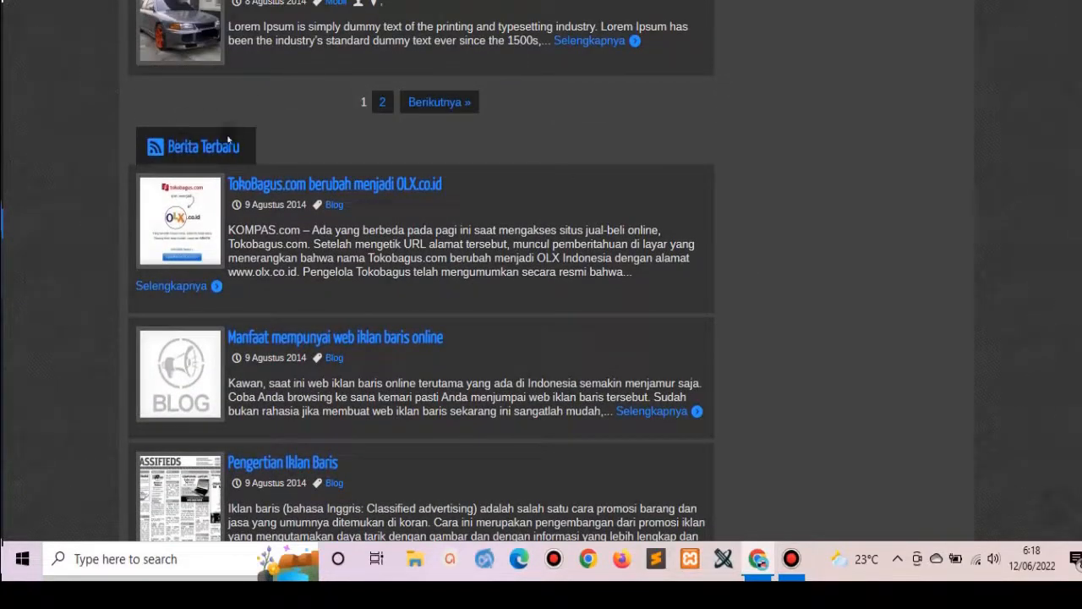
{"action": "scroll", "coordinate": [546, 271], "scroll_direction": "up", "scroll_amount": 15}
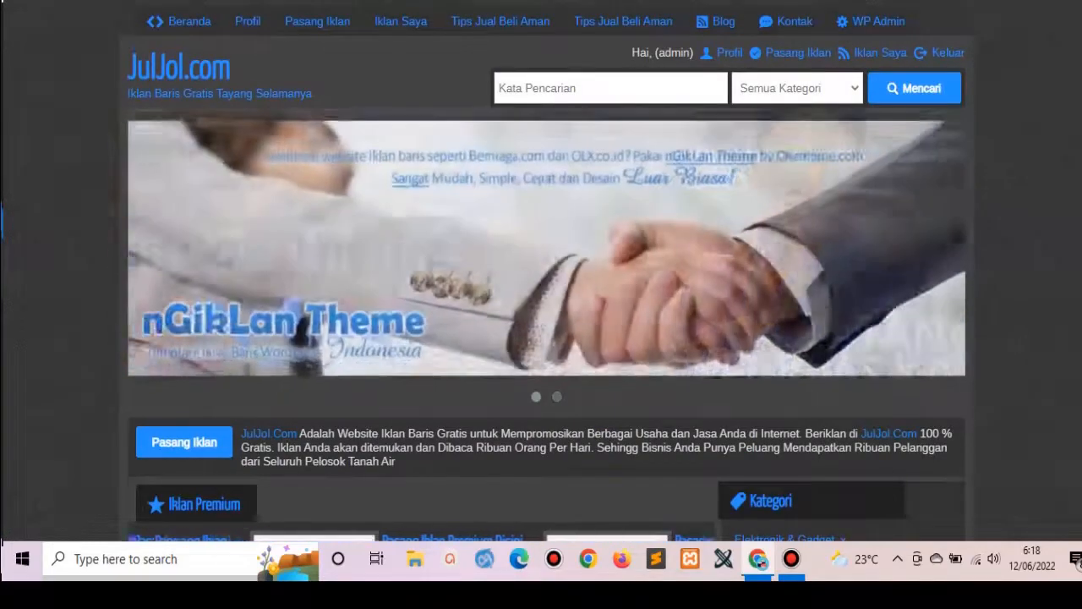
{"action": "key", "text": "ctrl+Tab"}
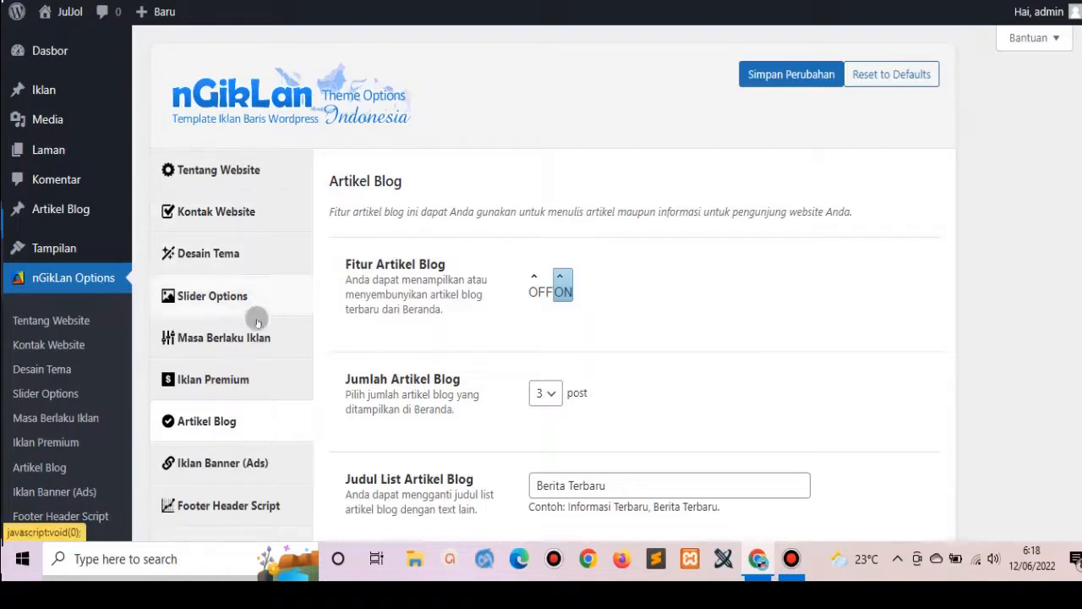
Review the empty 300x250, 728x90 and 160x600 ad code boxes under Iklan Banner (Ads).
{"action": "left_click", "coordinate": [242, 461]}
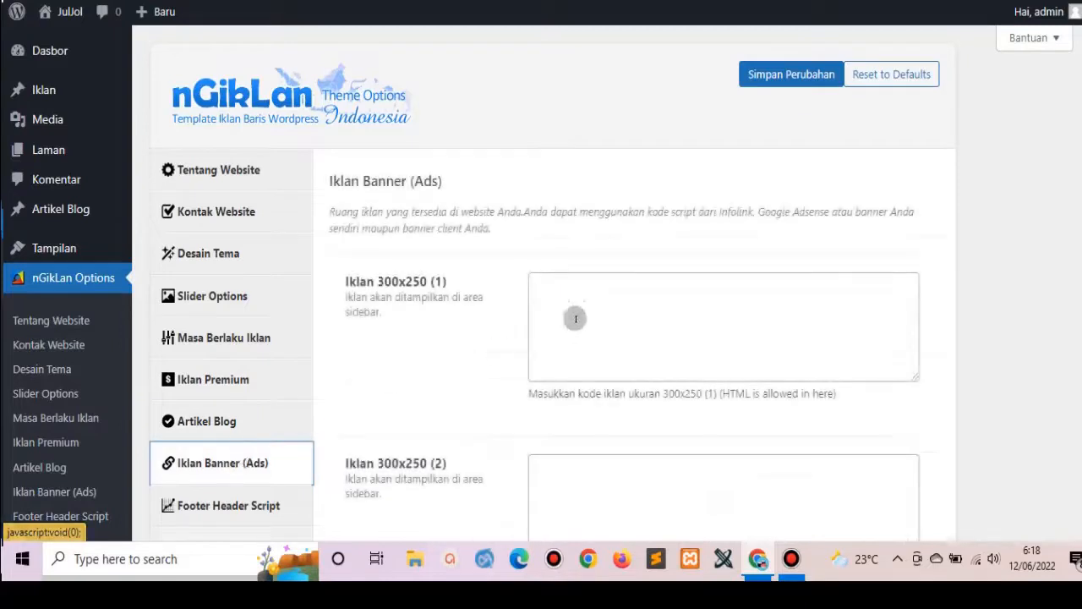
{"action": "left_click", "coordinate": [558, 293]}
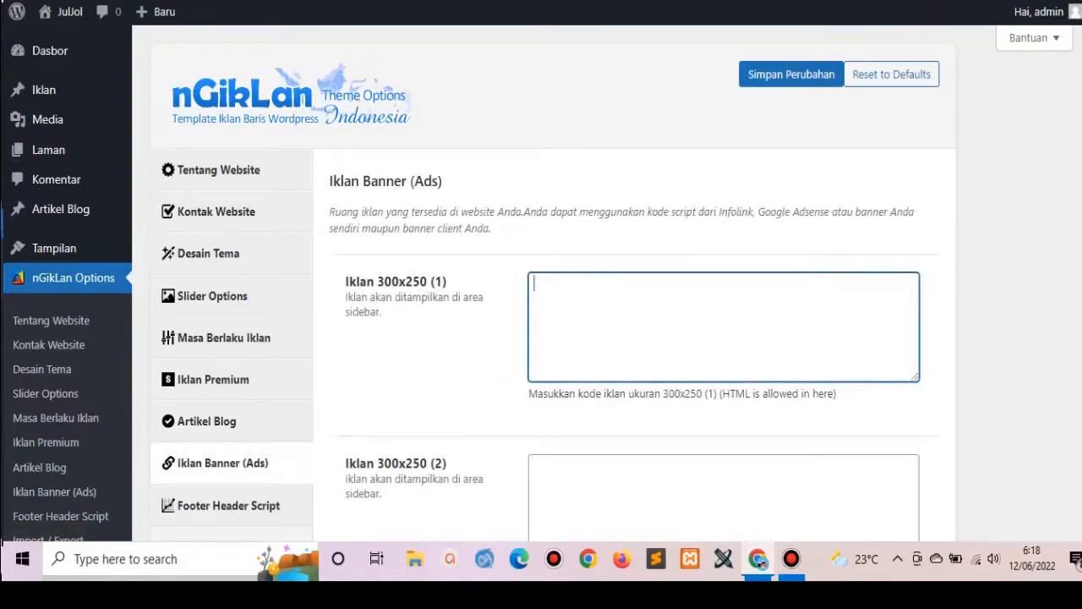
{"action": "scroll", "coordinate": [1063, 203], "scroll_direction": "down", "scroll_amount": 2}
{"action": "left_click", "coordinate": [718, 313]}
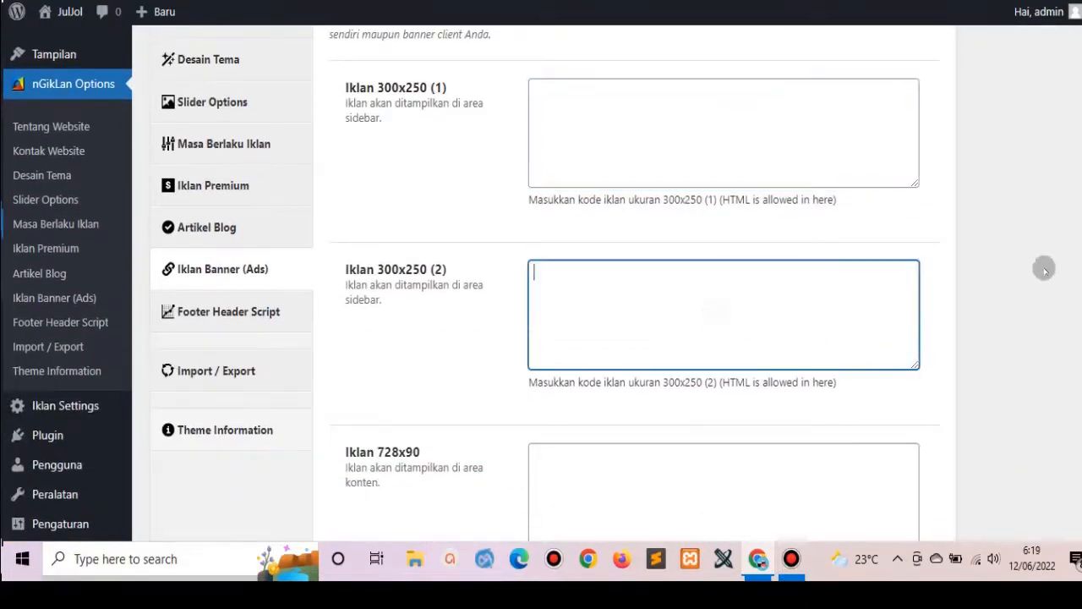
{"action": "scroll", "coordinate": [951, 336], "scroll_direction": "down", "scroll_amount": 2}
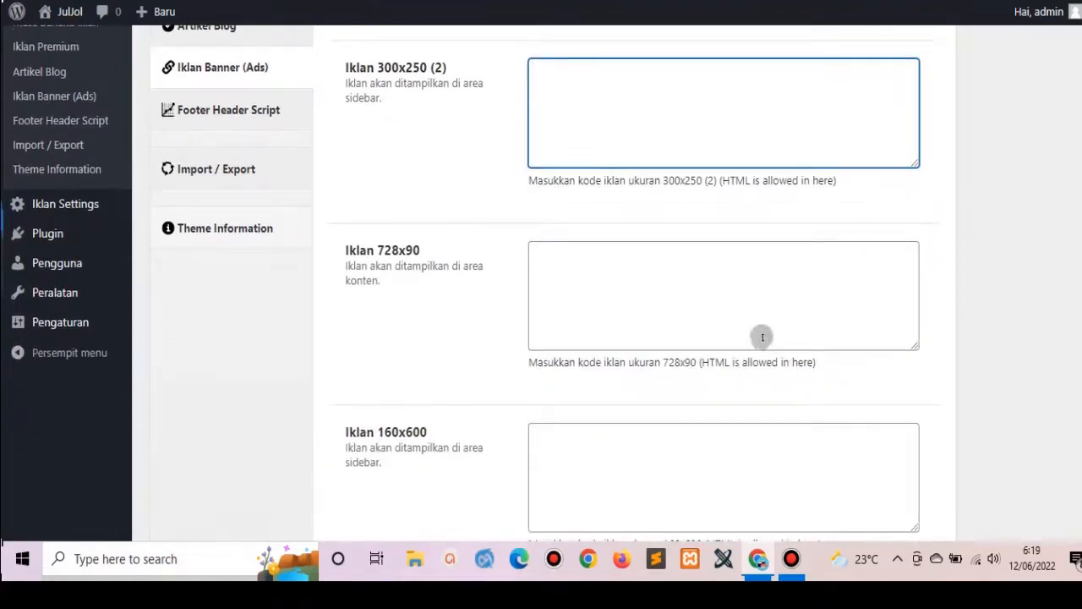
{"action": "left_click", "coordinate": [732, 297]}
{"action": "left_click", "coordinate": [608, 436]}
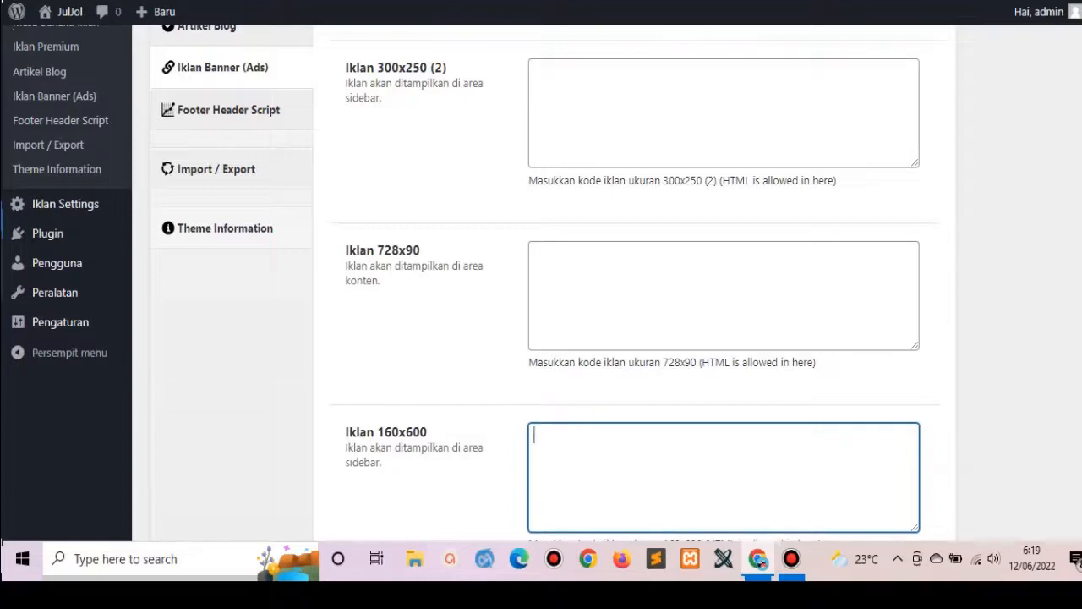
{"action": "scroll", "coordinate": [541, 283], "scroll_direction": "up", "scroll_amount": 5}
{"action": "key", "text": "ctrl+Tab"}
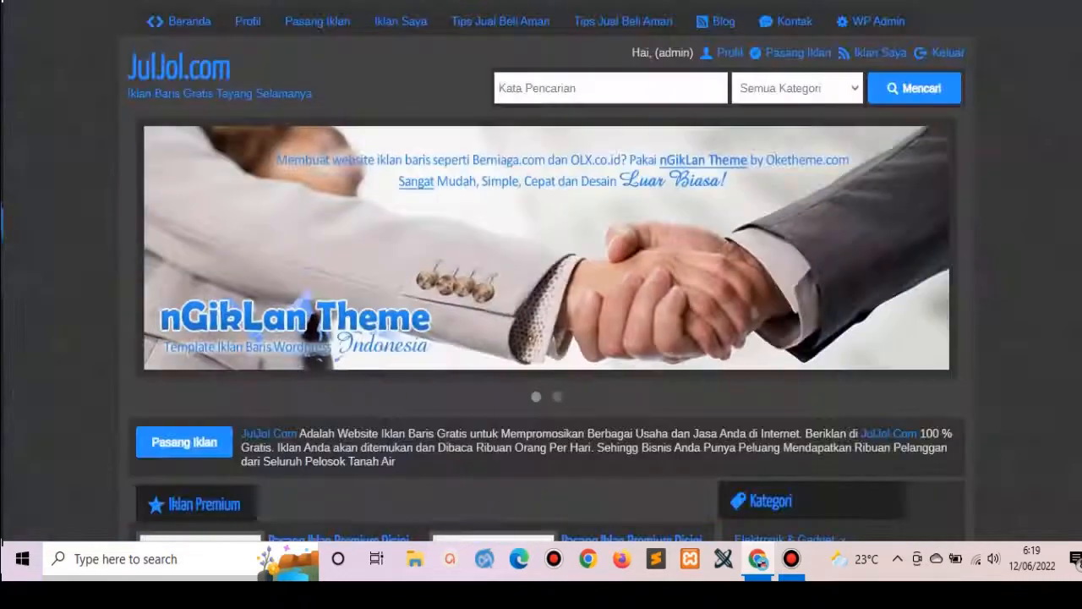
Scroll the JulJol homepage to review the placeholder premium slots, latest ads and Berita Terbaru section.
{"action": "scroll", "coordinate": [1063, 165], "scroll_direction": "down", "scroll_amount": 6}
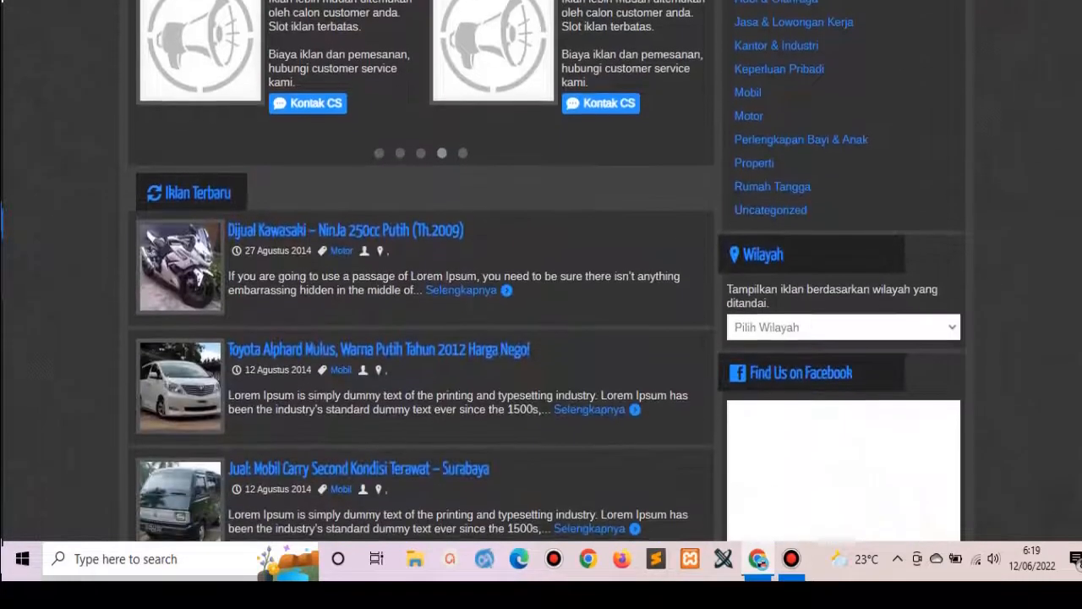
{"action": "scroll", "coordinate": [954, 132], "scroll_direction": "up", "scroll_amount": 2}
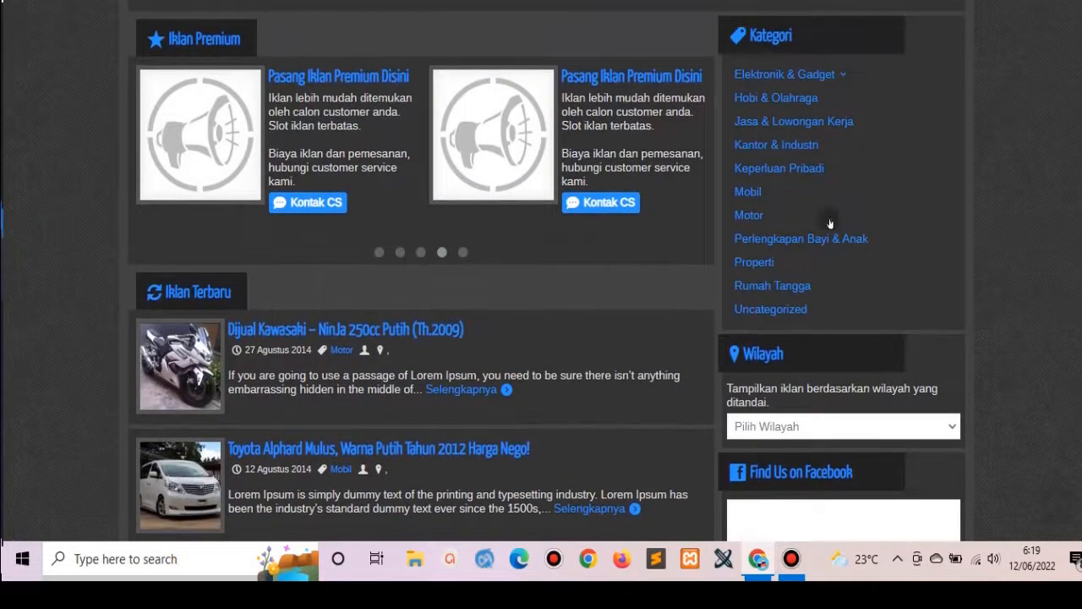
{"action": "scroll", "coordinate": [547, 271], "scroll_direction": "down", "scroll_amount": 4}
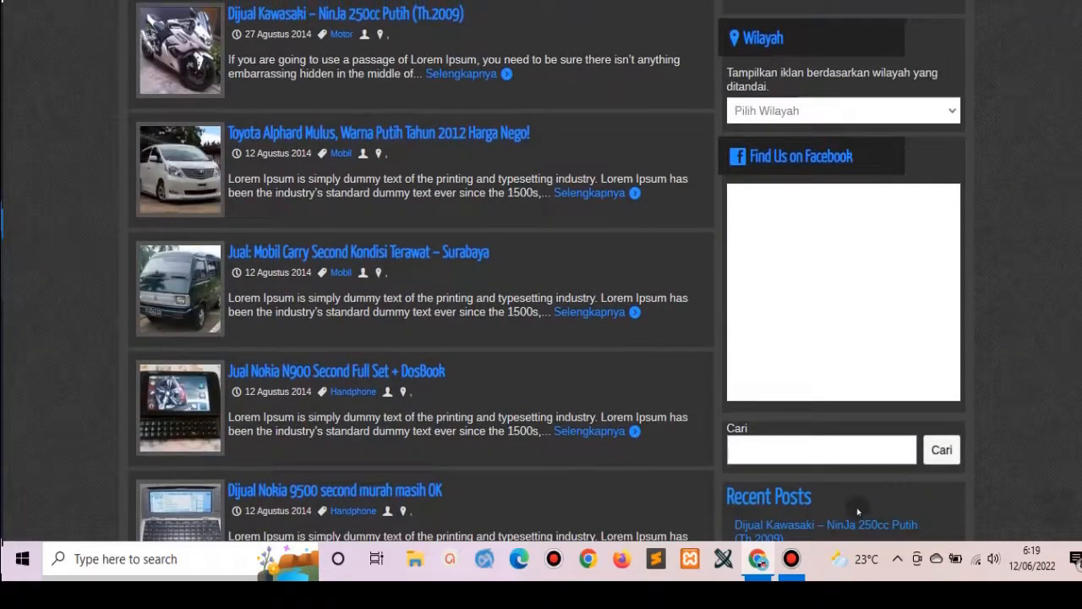
{"action": "scroll", "coordinate": [547, 271], "scroll_direction": "down", "scroll_amount": 12}
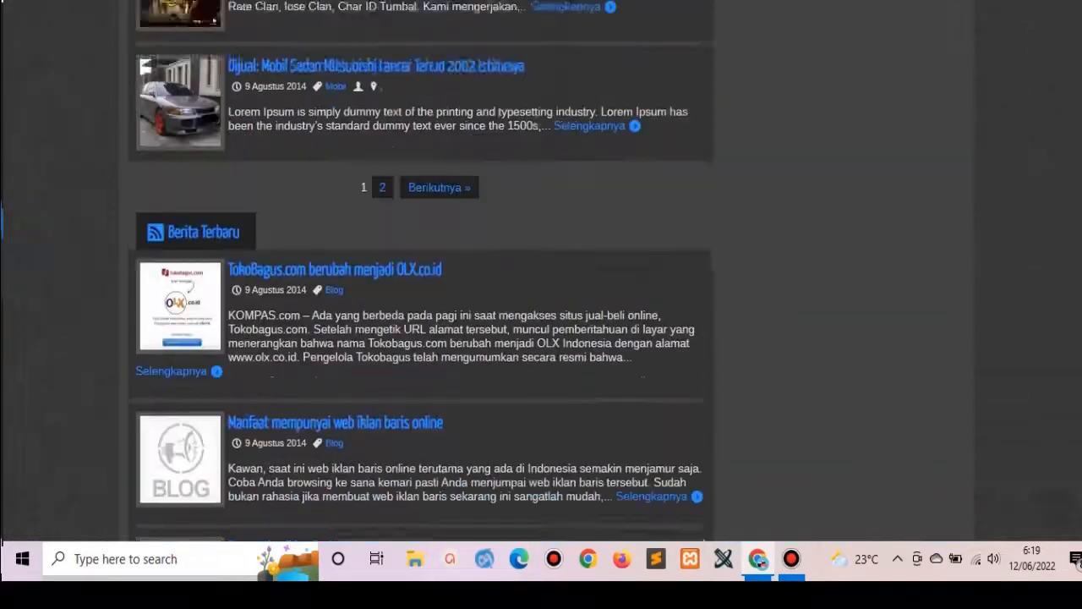
{"action": "scroll", "coordinate": [548, 271], "scroll_direction": "up", "scroll_amount": 20}
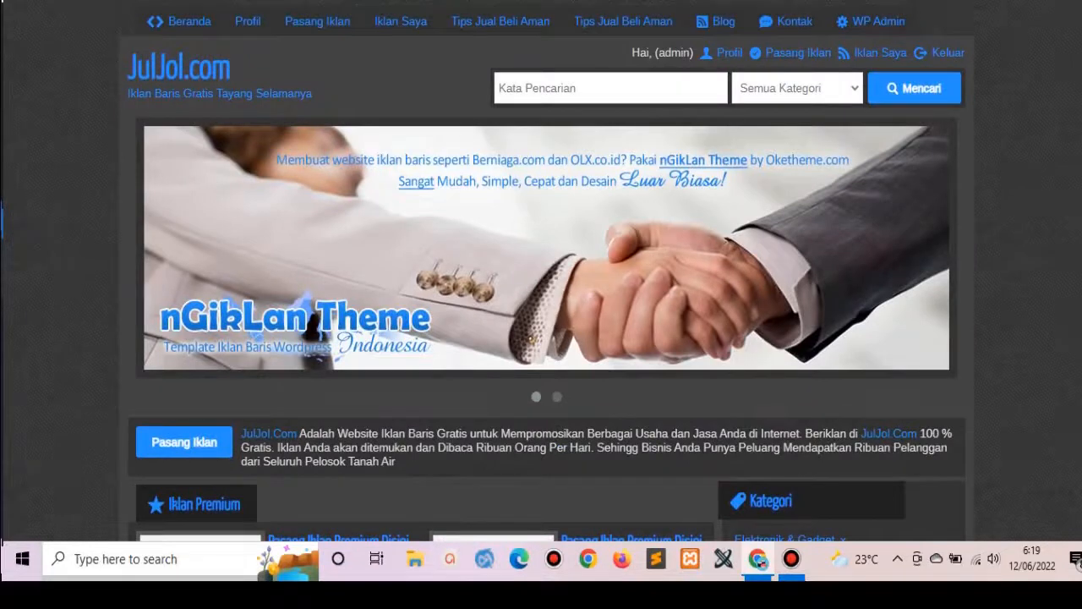
{"action": "key", "text": "ctrl+Tab"}
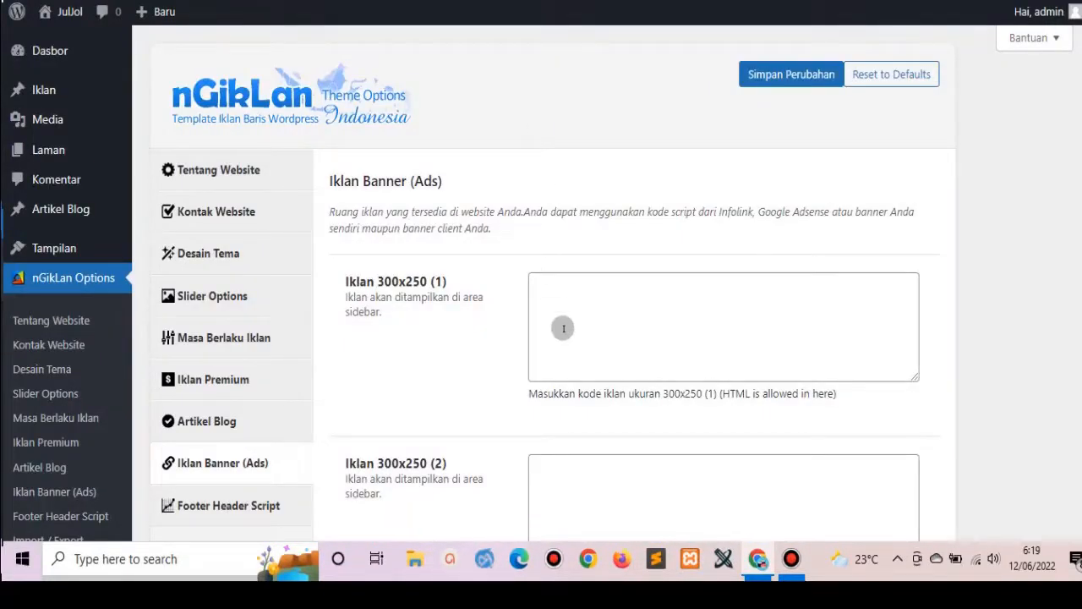
Go to the admin Dasbor and view the WordPress 6.0 welcome panel.
{"action": "scroll", "coordinate": [676, 329], "scroll_direction": "down", "scroll_amount": 6}
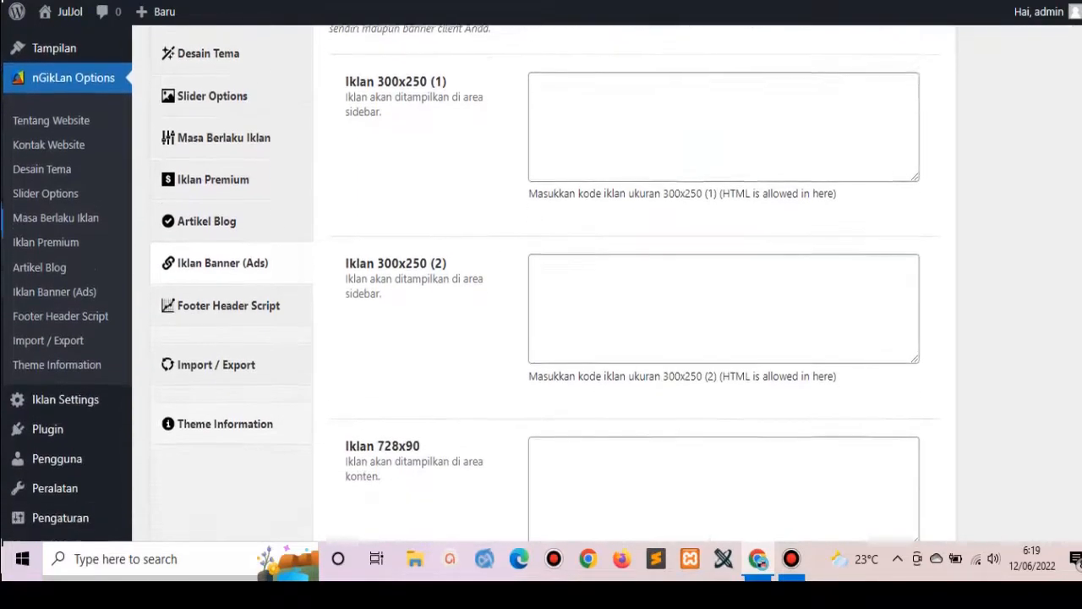
{"action": "scroll", "coordinate": [1073, 212], "scroll_direction": "up", "scroll_amount": 3}
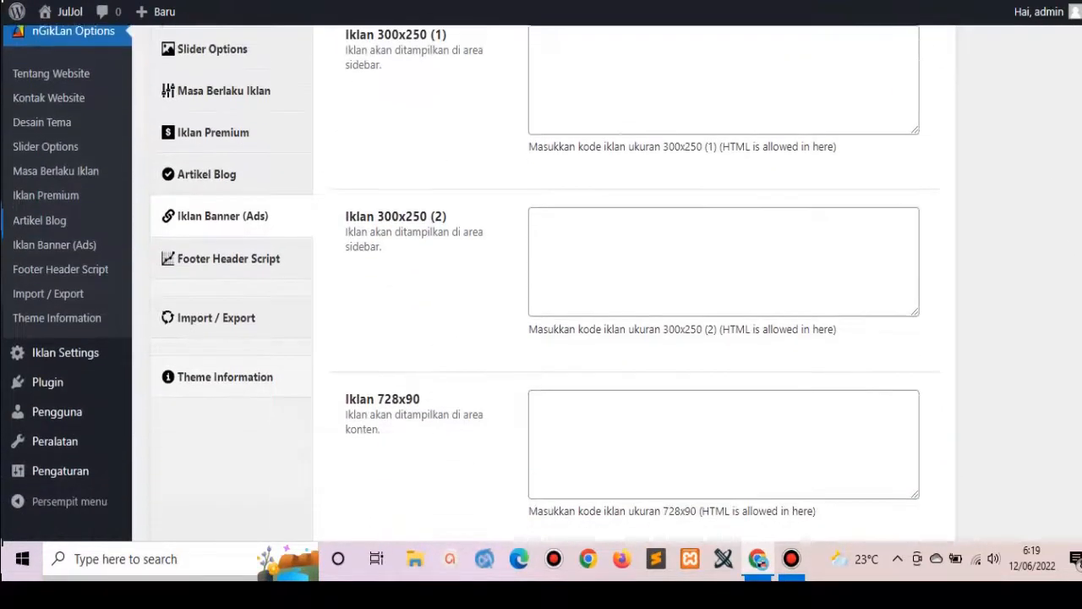
{"action": "scroll", "coordinate": [1072, 212], "scroll_direction": "up", "scroll_amount": 5}
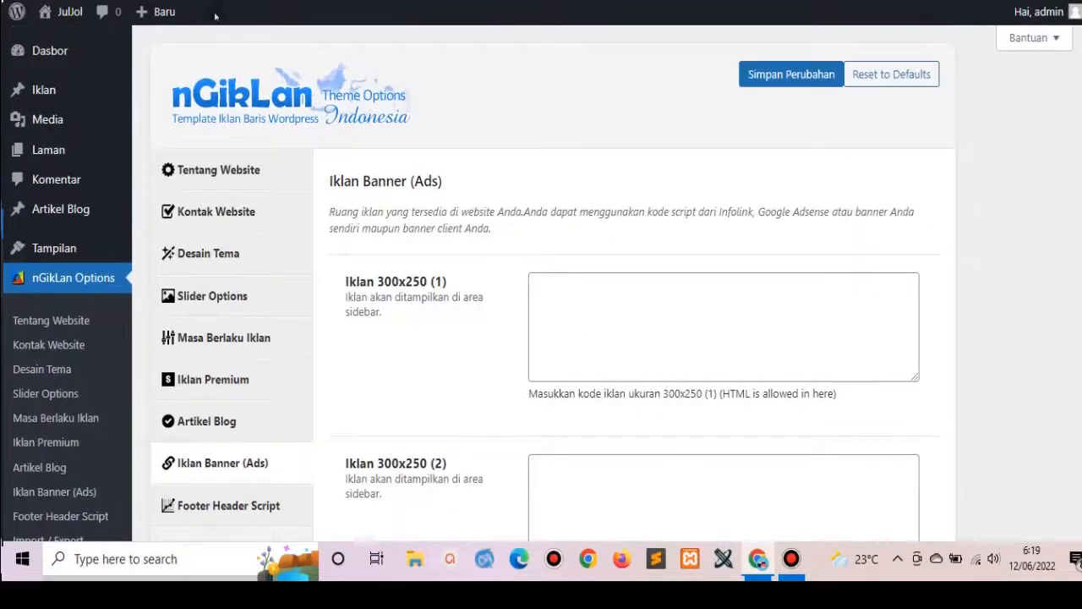
{"action": "left_click", "coordinate": [50, 49]}
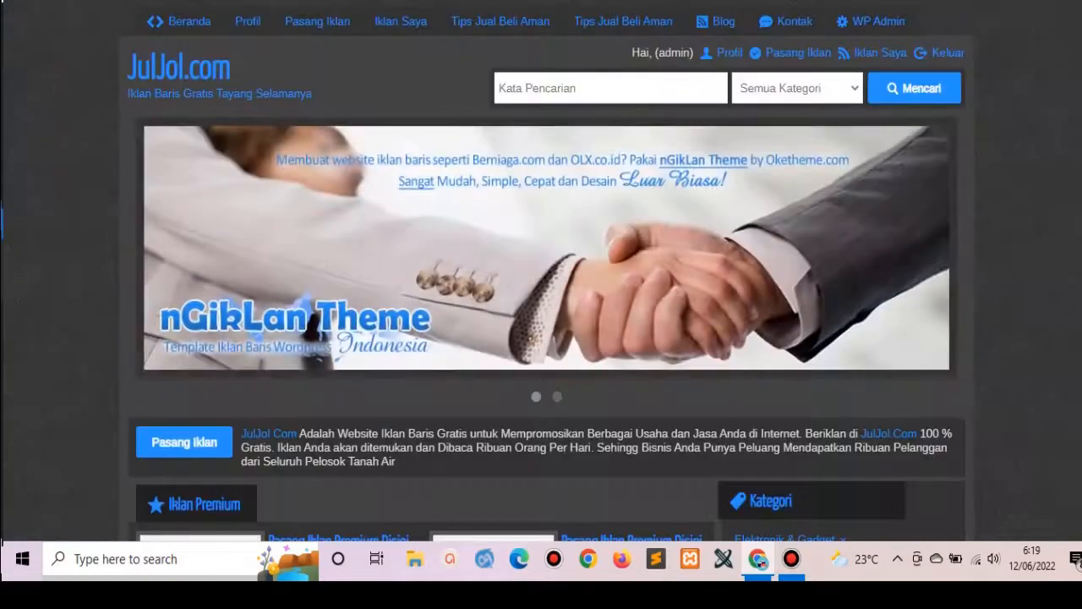
{"action": "scroll", "coordinate": [546, 271], "scroll_direction": "down", "scroll_amount": 7}
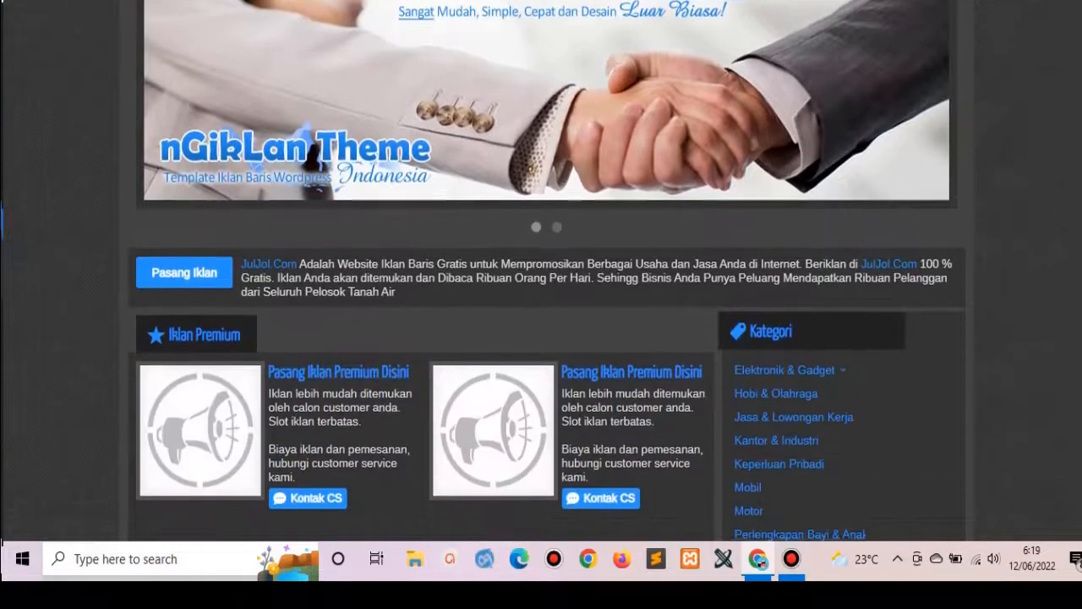
{"action": "scroll", "coordinate": [546, 271], "scroll_direction": "down", "scroll_amount": 10}
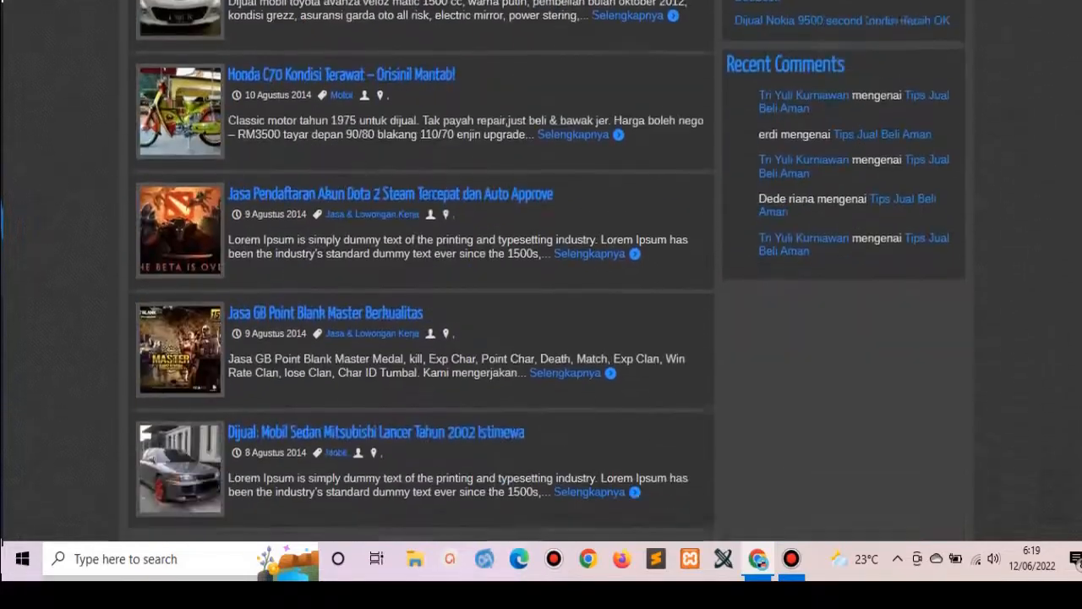
{"action": "scroll", "coordinate": [546, 270], "scroll_direction": "up", "scroll_amount": 9}
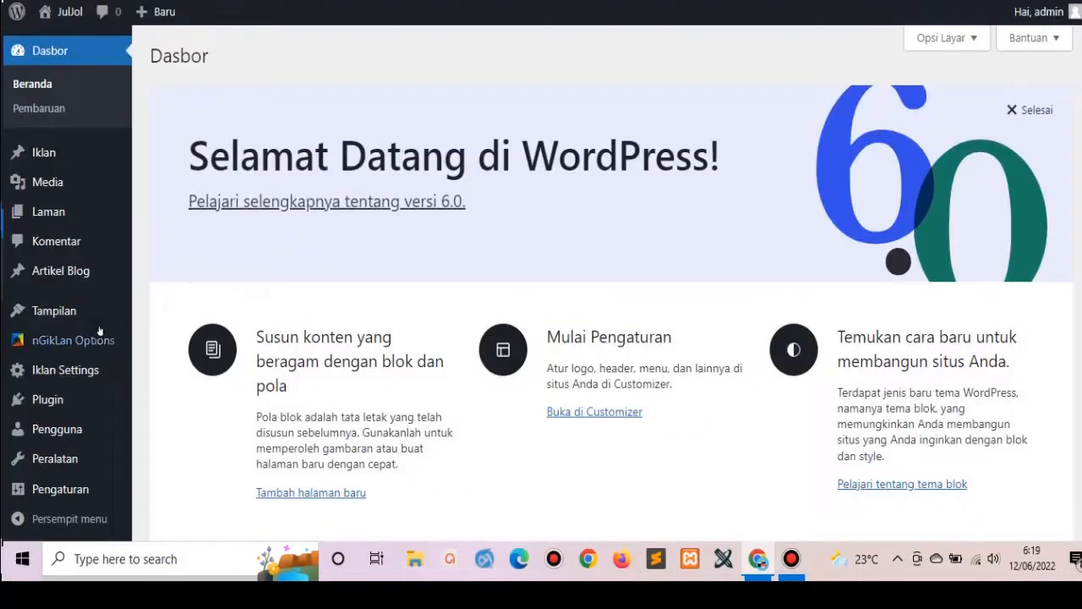
{"action": "mouse_move", "coordinate": [84, 339]}
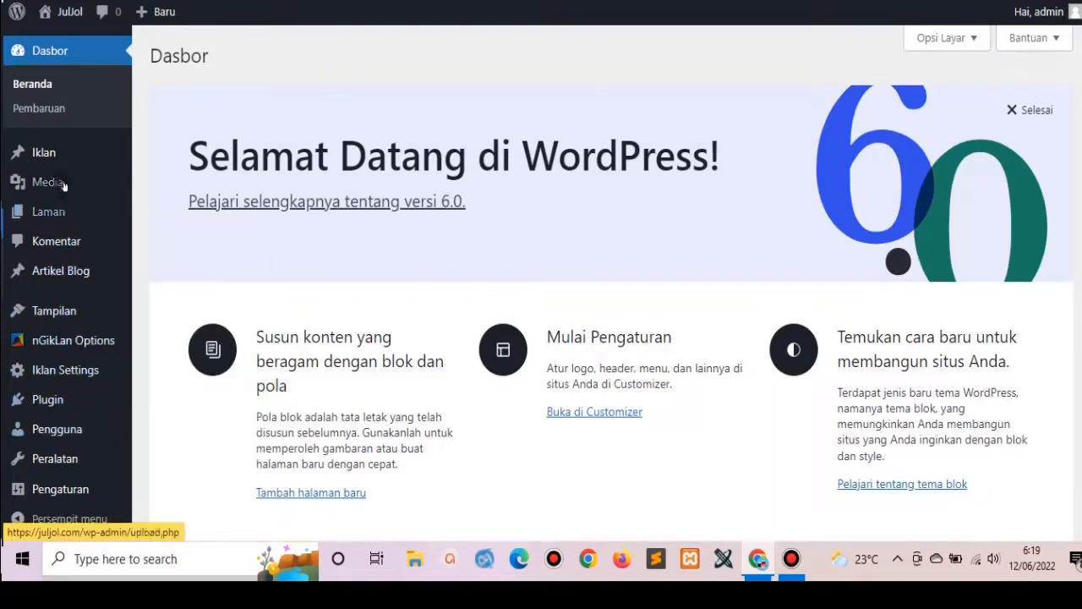
Open the Widget editor, dismiss its welcome dialog, and expand Footer - Widget Area Left.
{"action": "mouse_move", "coordinate": [73, 306]}
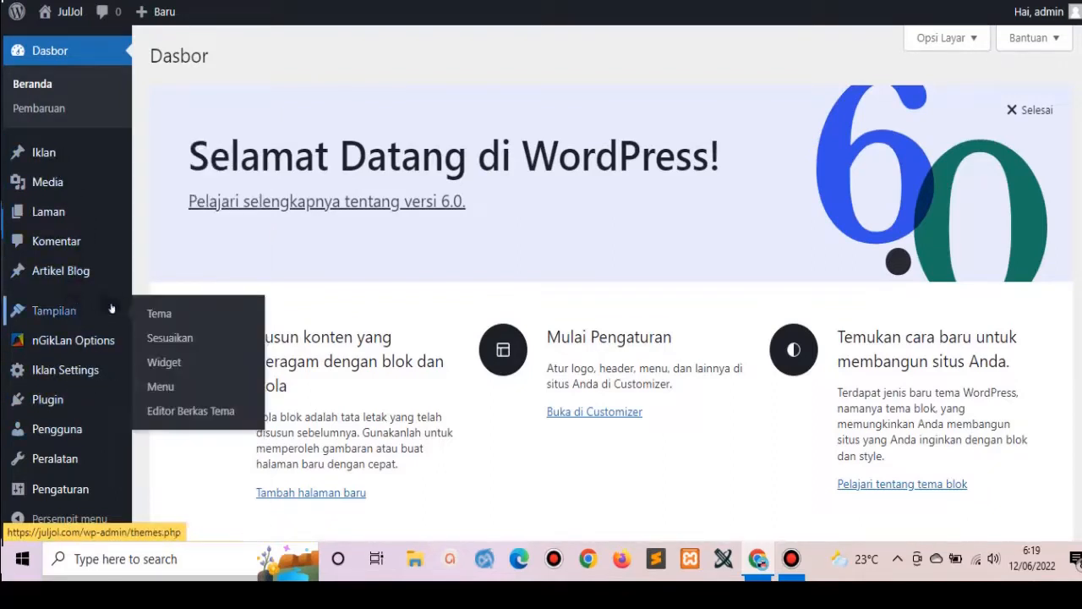
{"action": "left_click", "coordinate": [169, 362]}
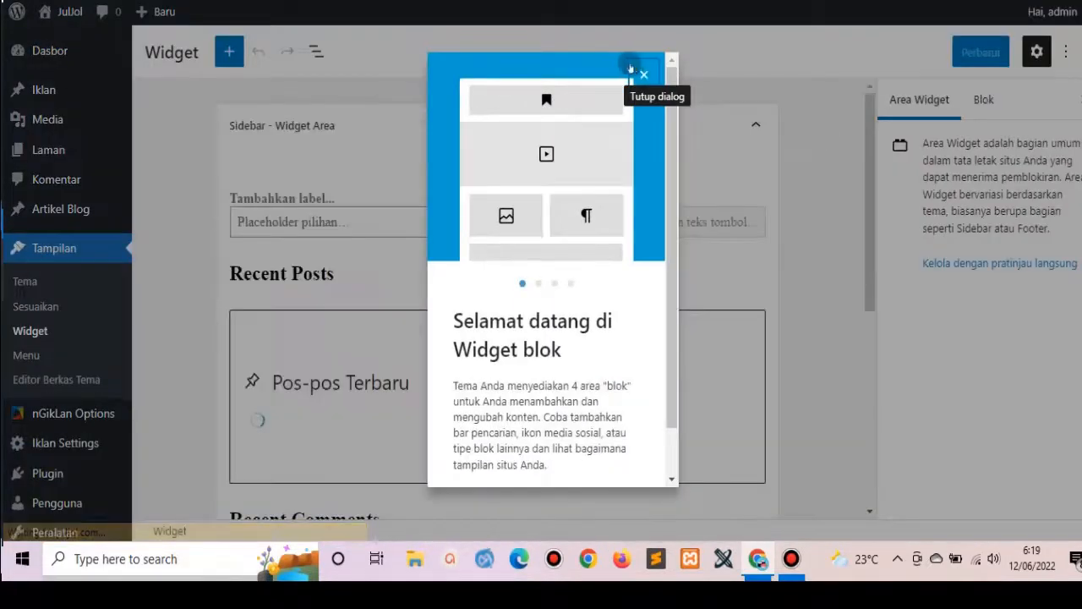
{"action": "left_click", "coordinate": [644, 73]}
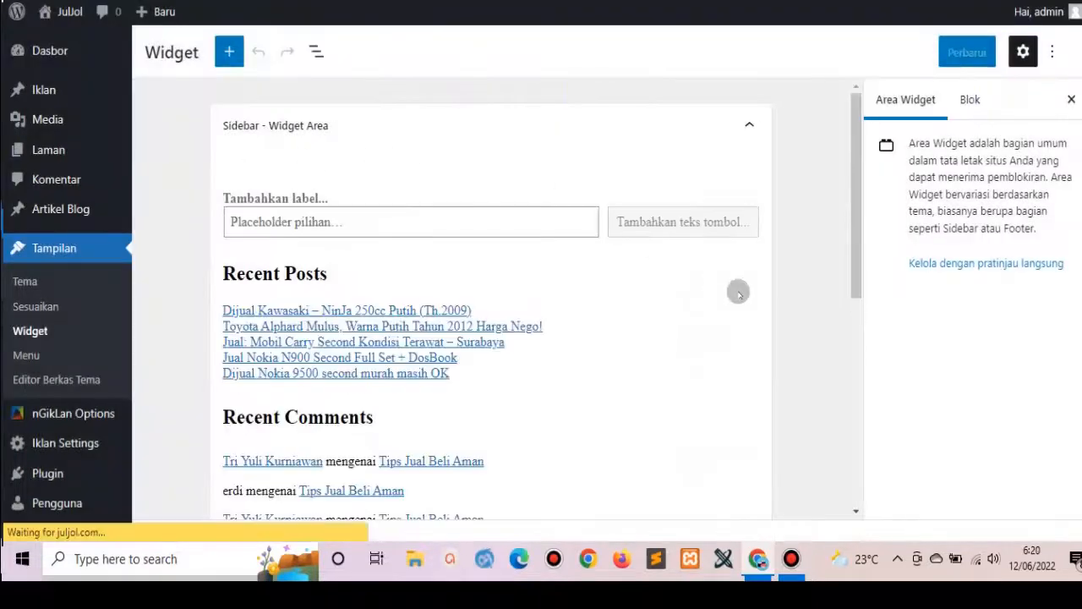
{"action": "scroll", "coordinate": [68, 284], "scroll_direction": "down", "scroll_amount": 1}
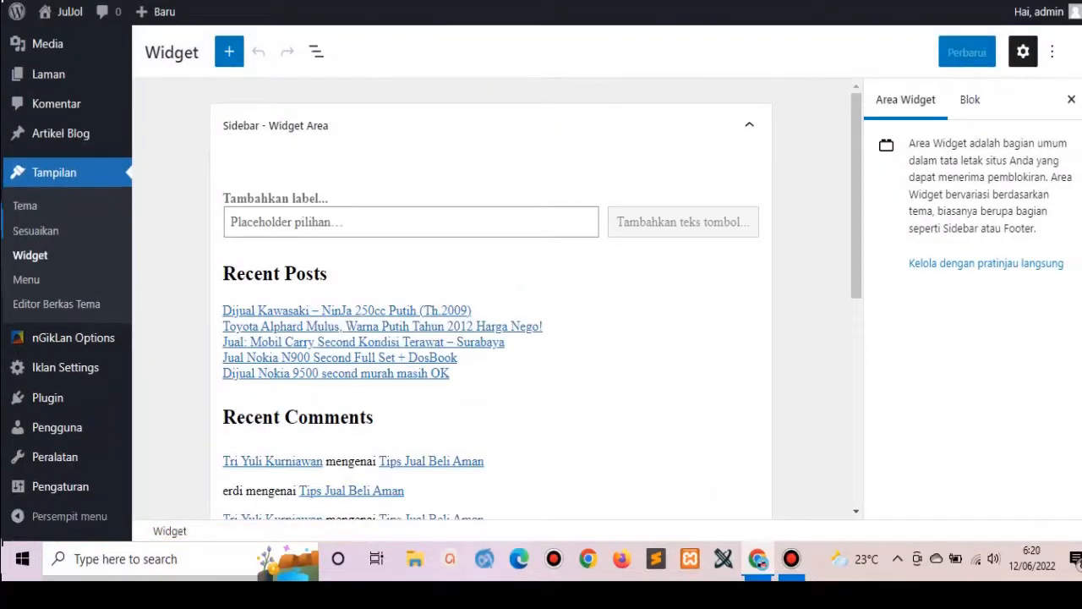
{"action": "left_click_drag", "start_coordinate": [854, 239], "coordinate": [948, 499]}
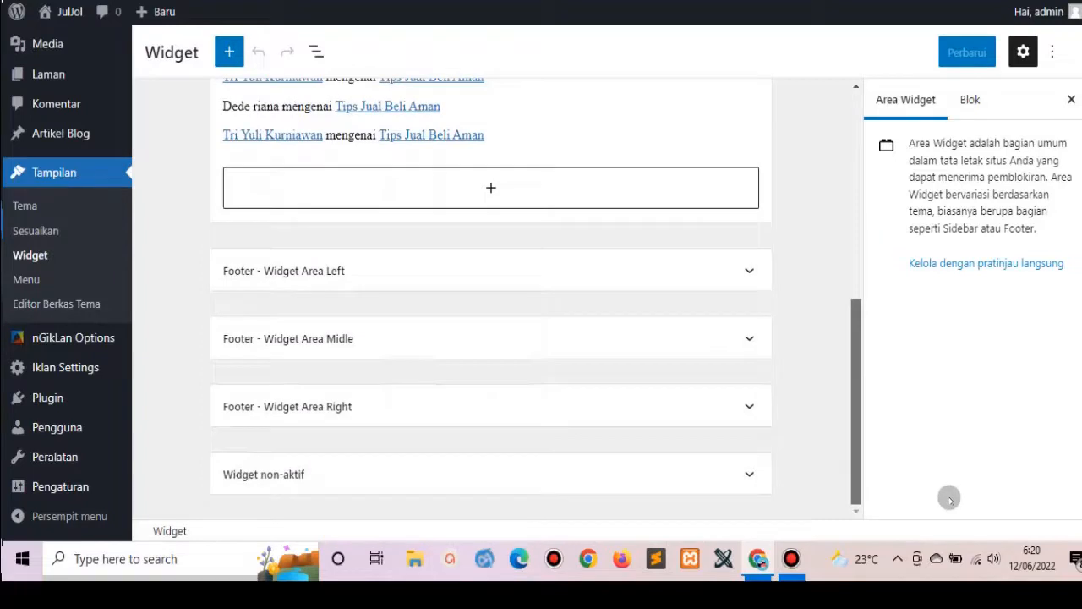
{"action": "left_click", "coordinate": [732, 270]}
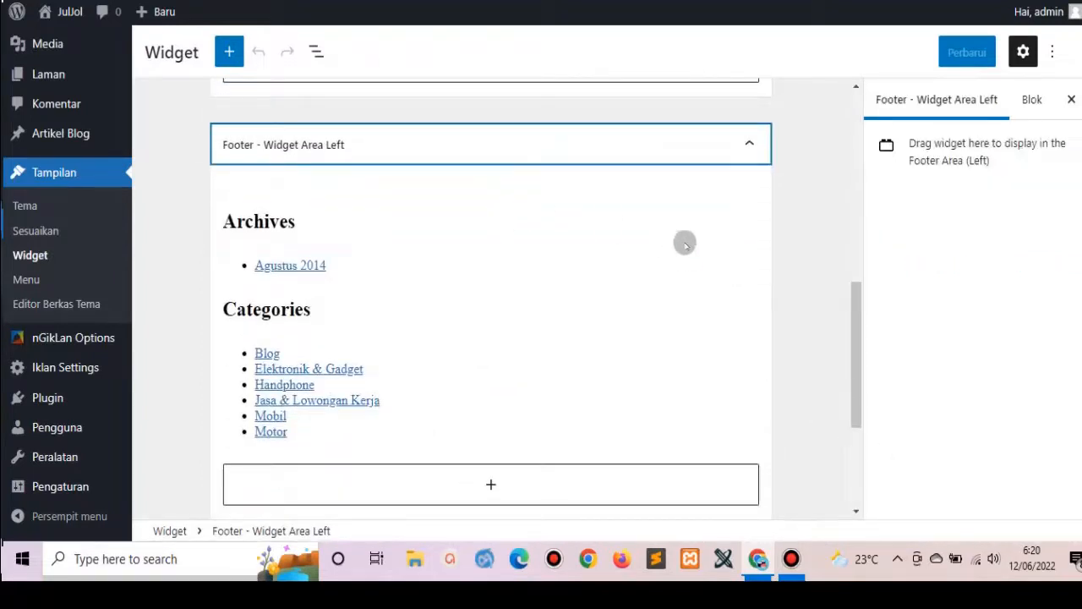
{"action": "left_click", "coordinate": [752, 144]}
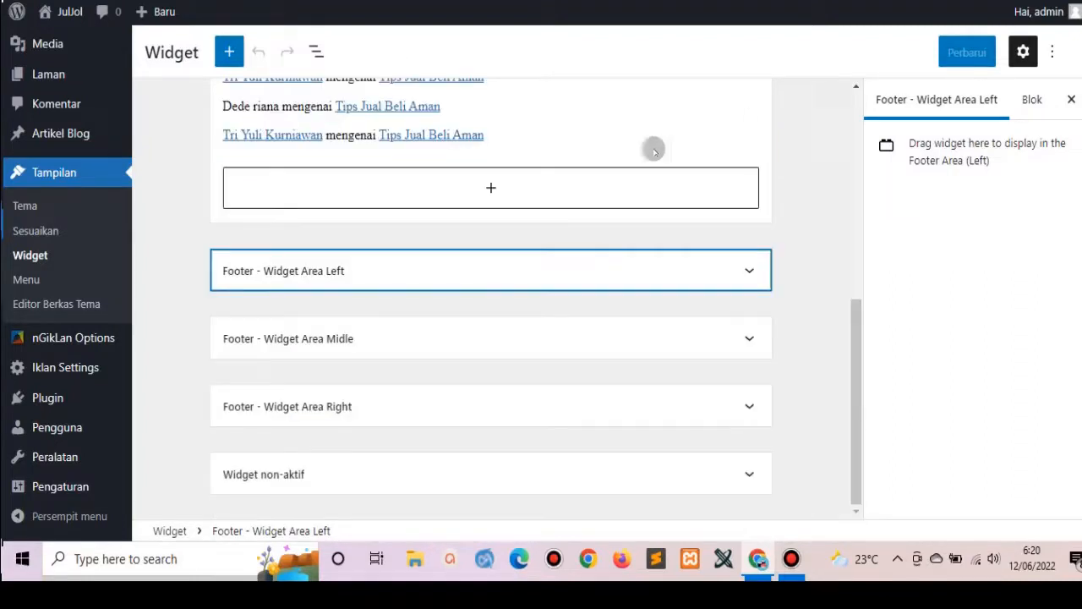
{"action": "left_click", "coordinate": [500, 278]}
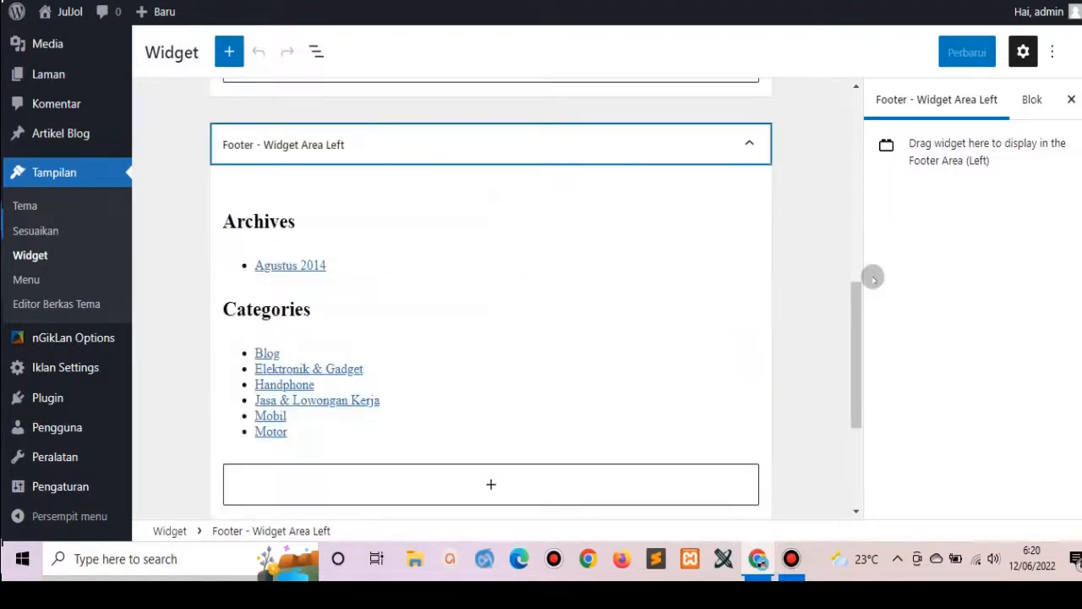
{"action": "left_click", "coordinate": [750, 144]}
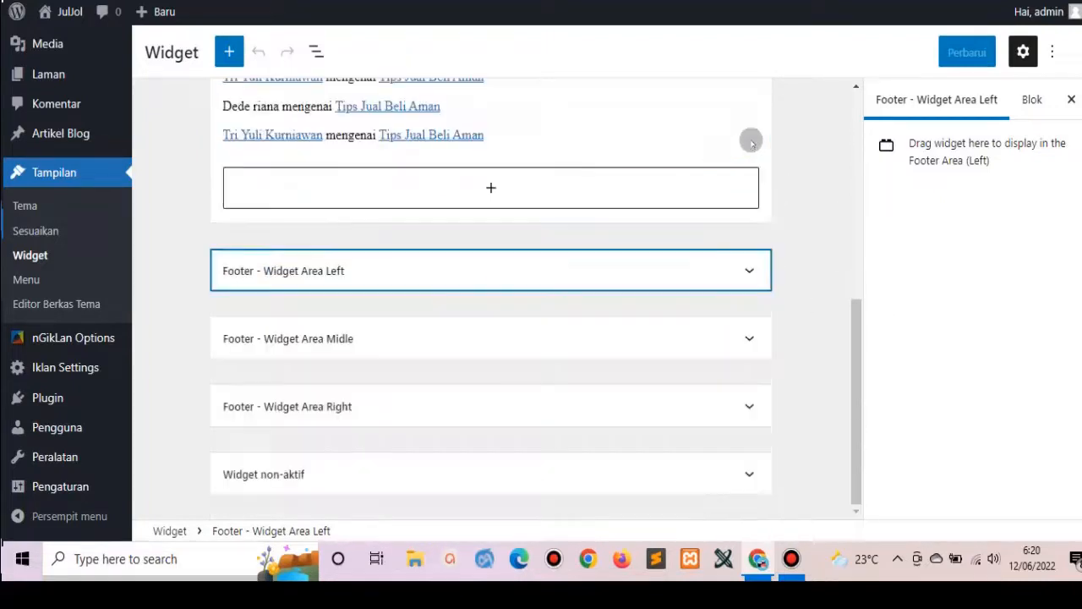
{"action": "left_click", "coordinate": [676, 328]}
{"action": "left_click", "coordinate": [677, 328]}
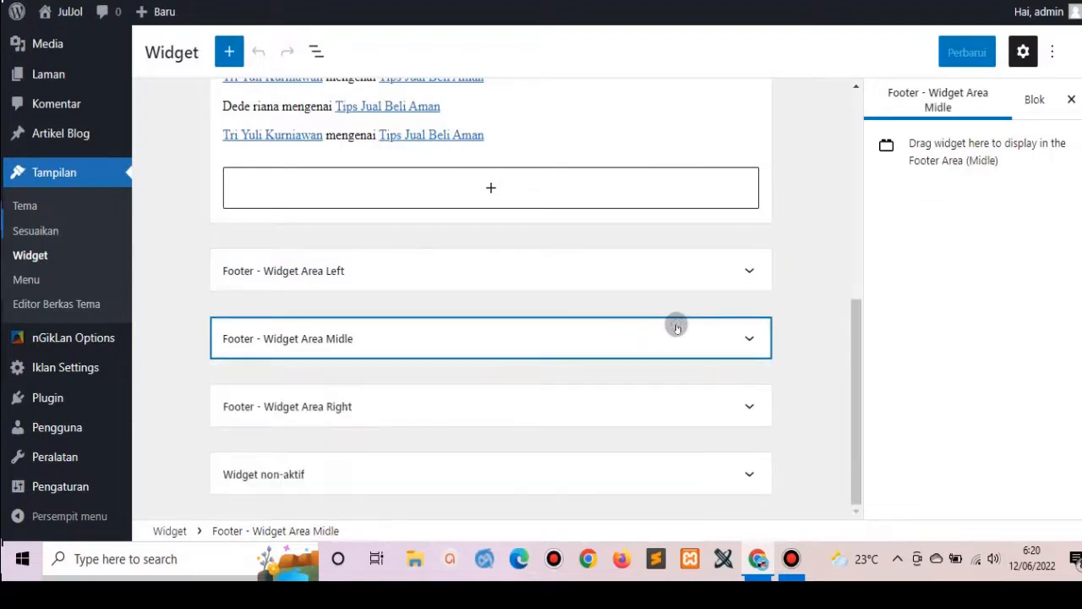
{"action": "left_click", "coordinate": [711, 270]}
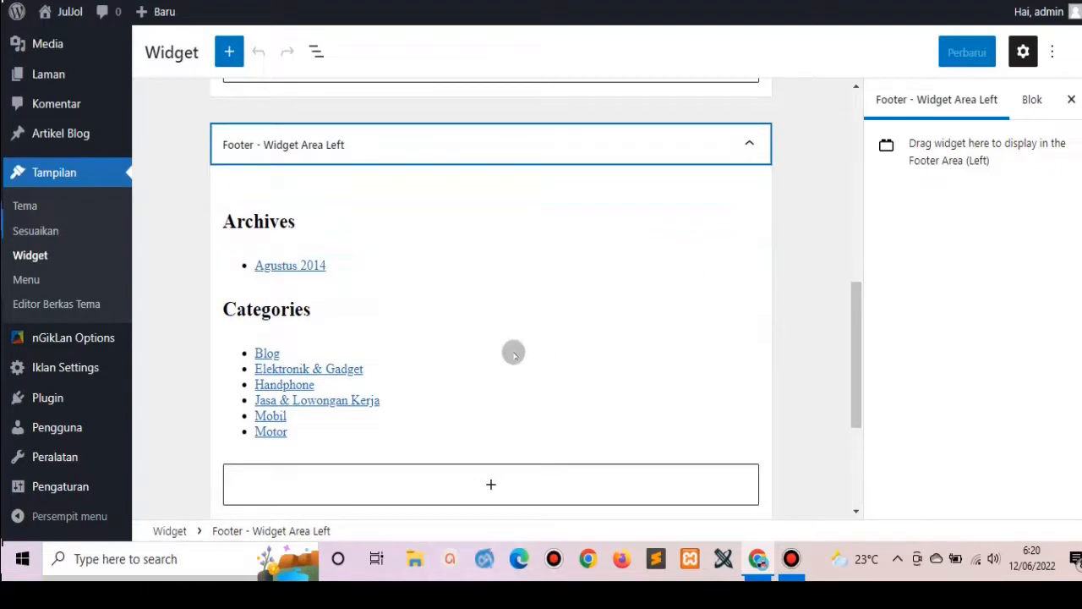
Delete the Archives and Categories list blocks, keeping their headings, and save with Perbarui.
{"action": "left_click", "coordinate": [348, 228]}
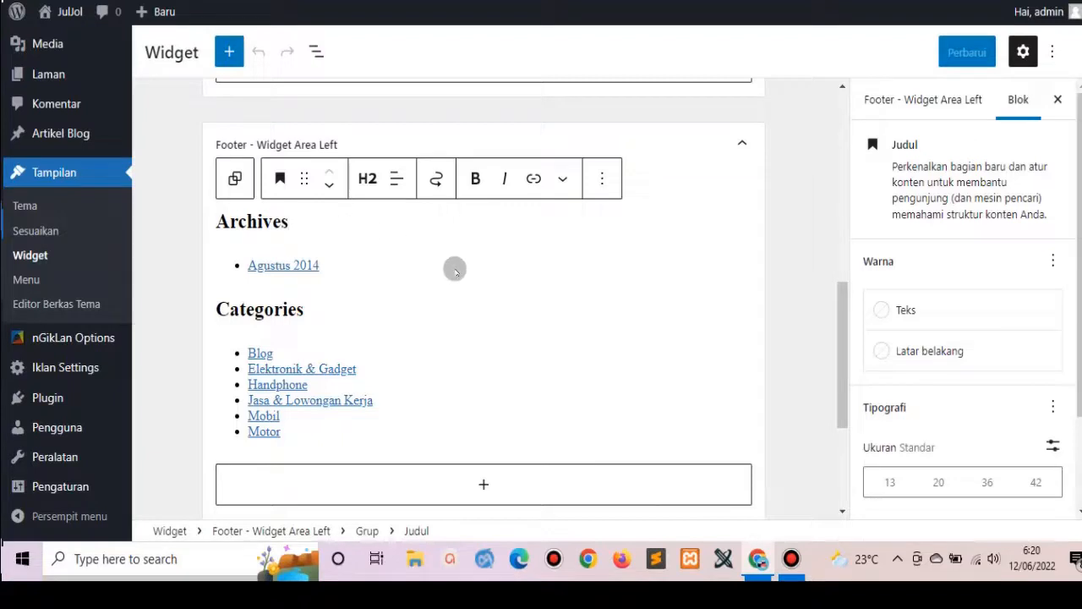
{"action": "mouse_move", "coordinate": [520, 282]}
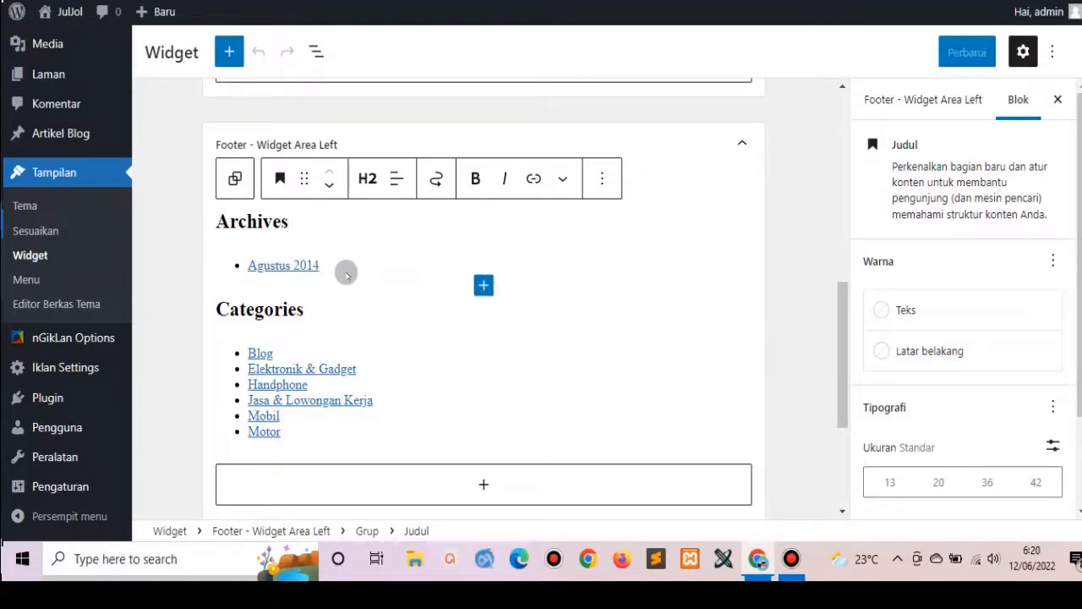
{"action": "mouse_move", "coordinate": [429, 285]}
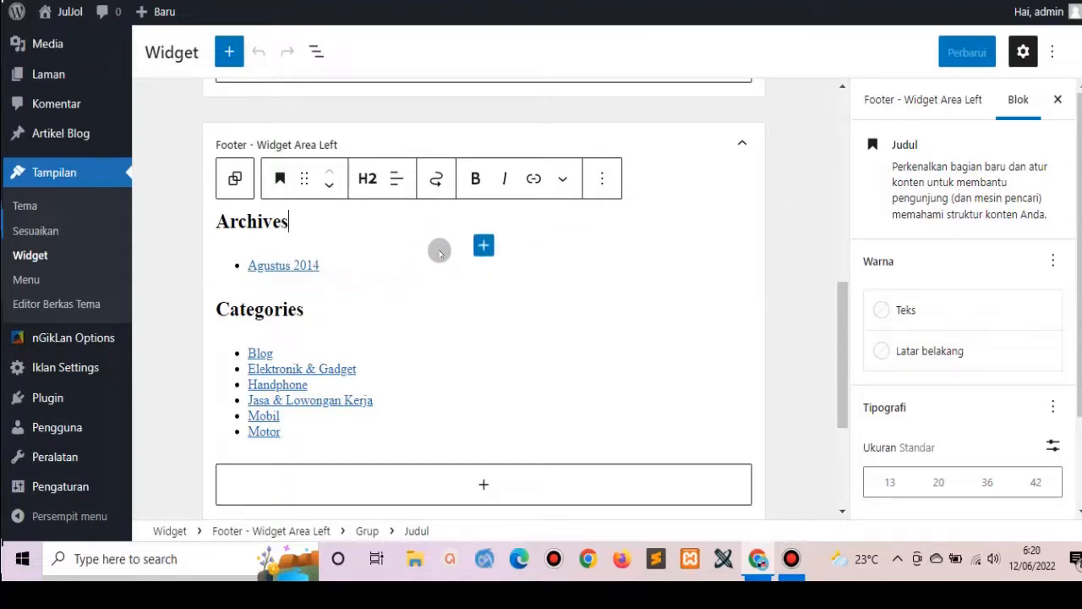
{"action": "left_click", "coordinate": [443, 267]}
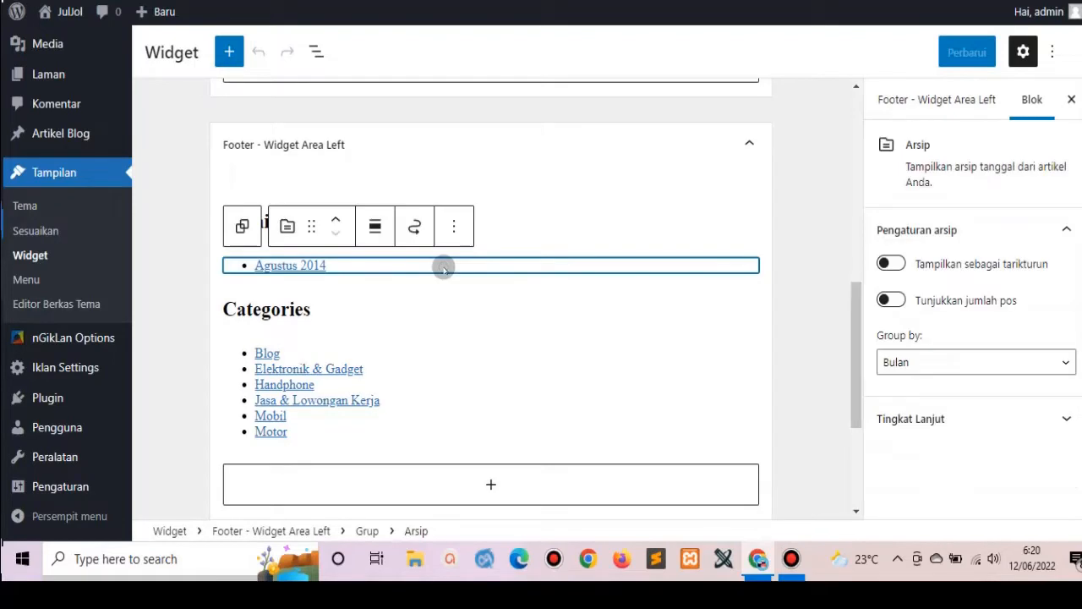
{"action": "key", "text": "Delete"}
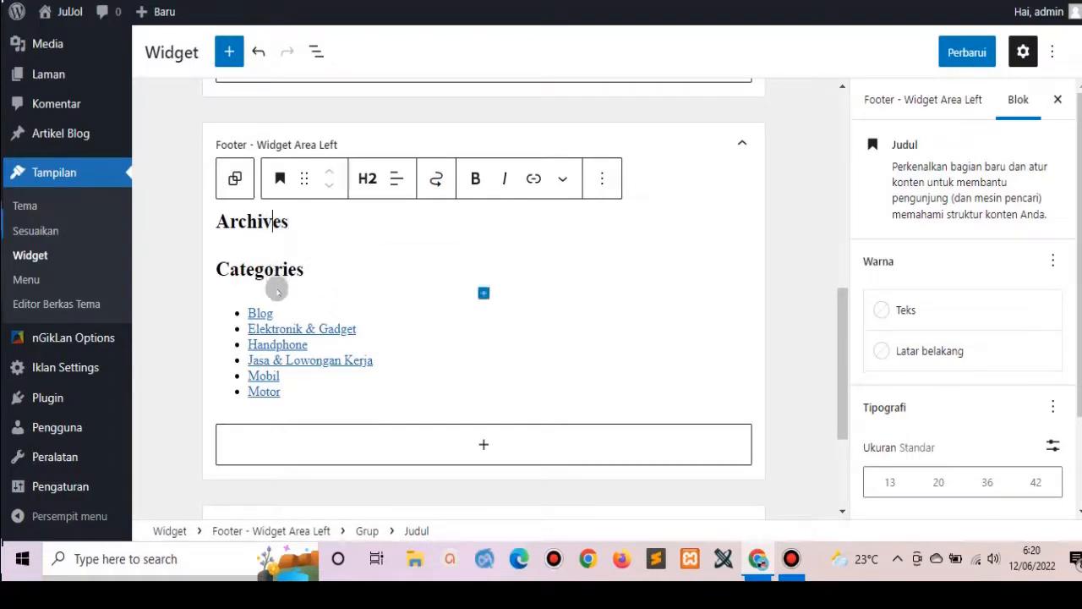
{"action": "left_click", "coordinate": [288, 317]}
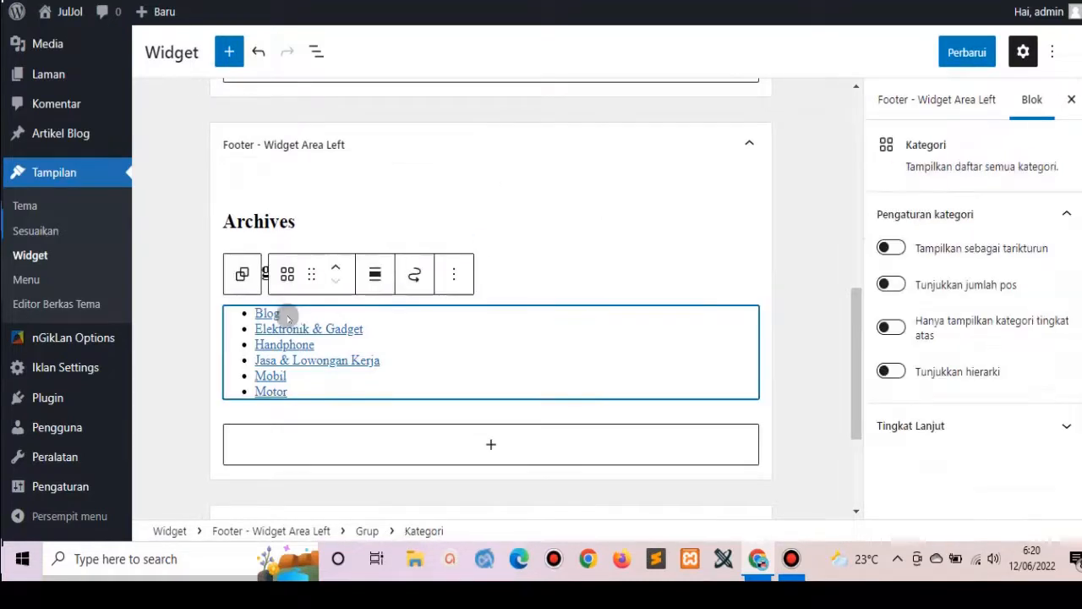
{"action": "key", "text": "Delete"}
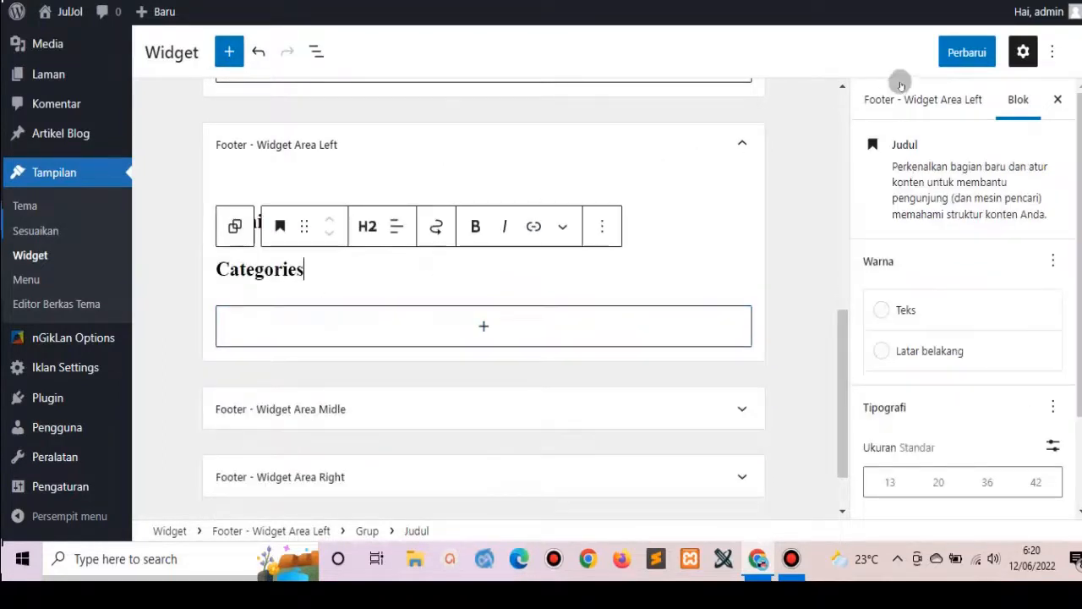
{"action": "left_click", "coordinate": [968, 53]}
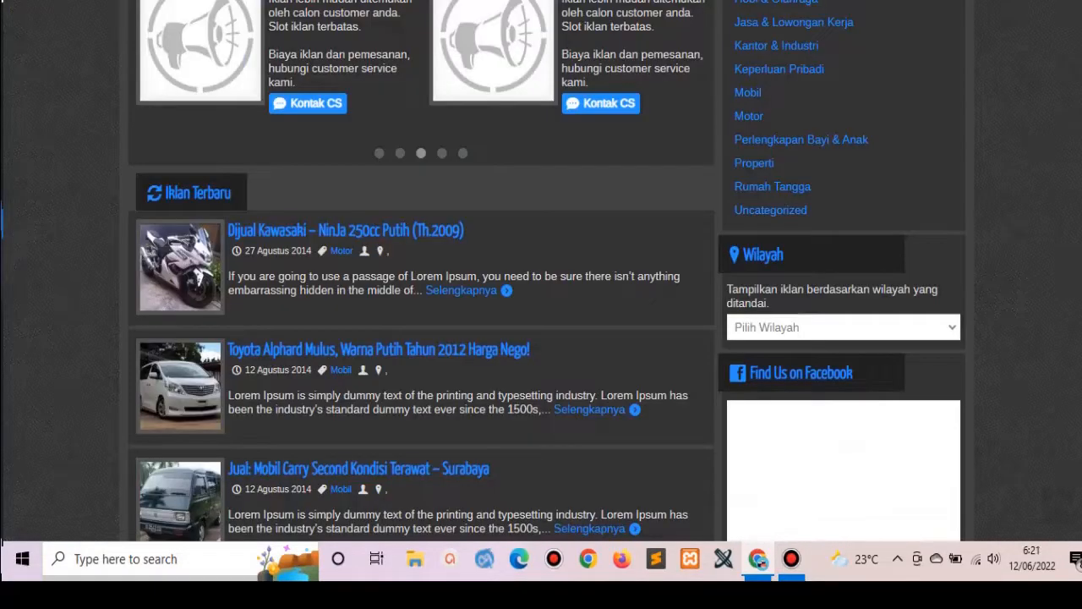
Refresh the JulJol home page, scroll through it, and go back to the Widgets editor.
{"action": "key", "text": "F5"}
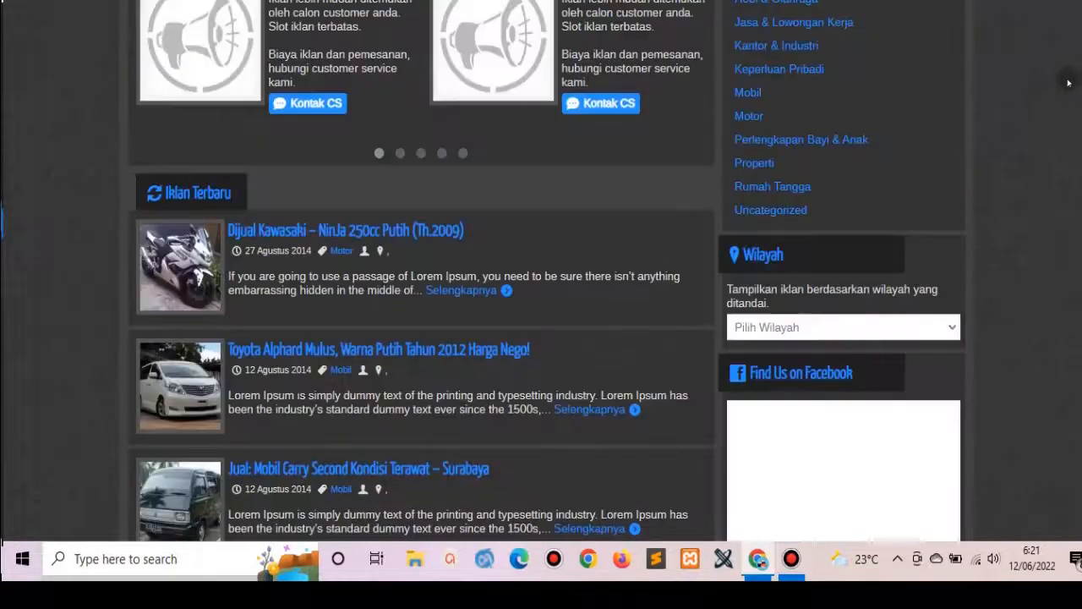
{"action": "scroll", "coordinate": [421, 271], "scroll_direction": "down", "scroll_amount": 10}
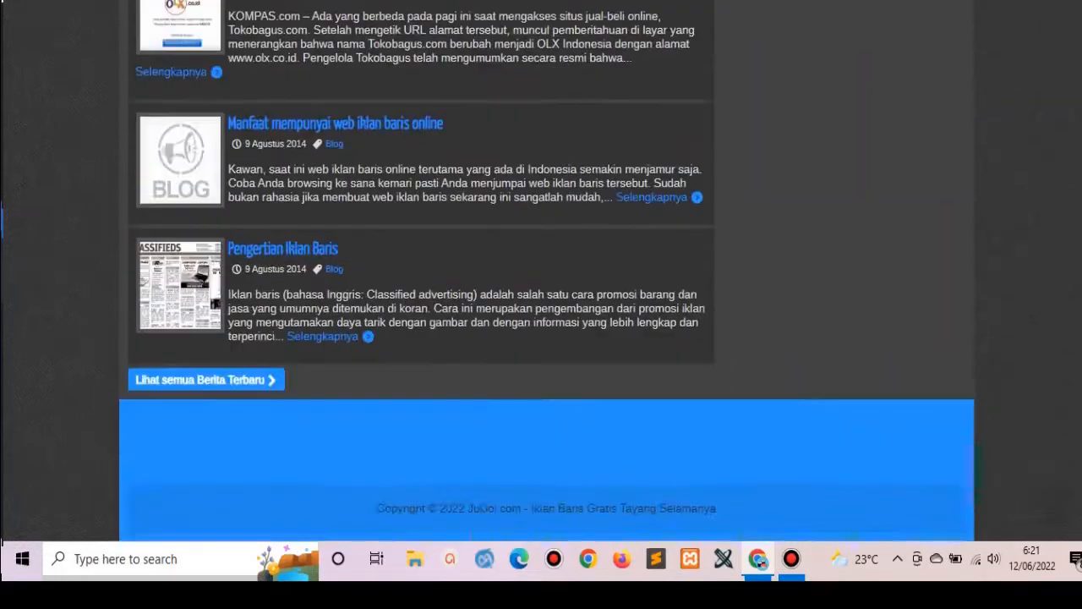
{"action": "scroll", "coordinate": [421, 270], "scroll_direction": "up", "scroll_amount": 20}
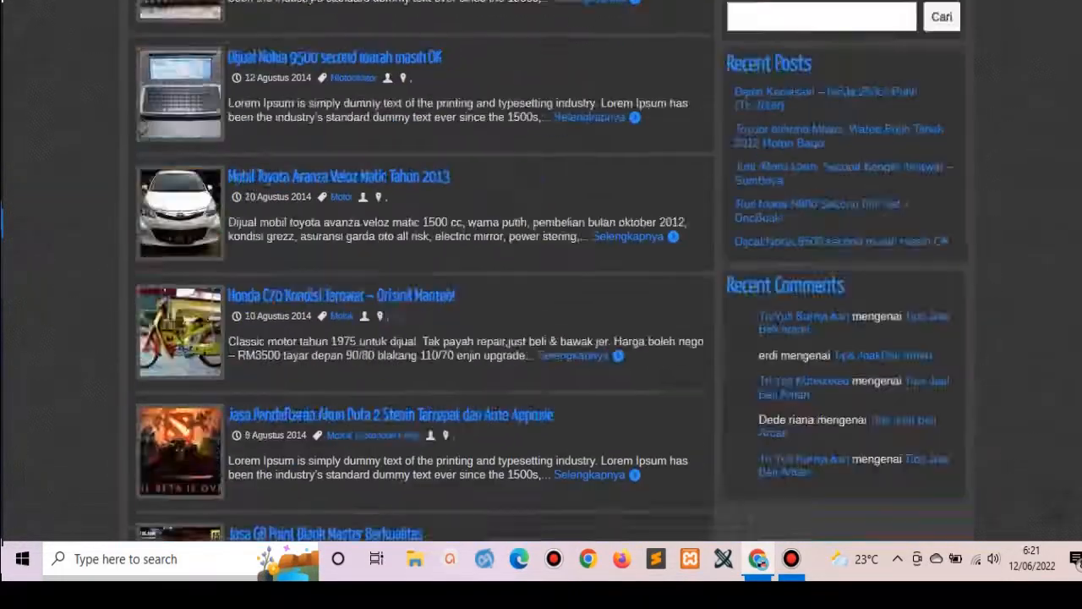
{"action": "scroll", "coordinate": [422, 270], "scroll_direction": "down", "scroll_amount": 12}
{"action": "scroll", "coordinate": [421, 271], "scroll_direction": "up", "scroll_amount": 15}
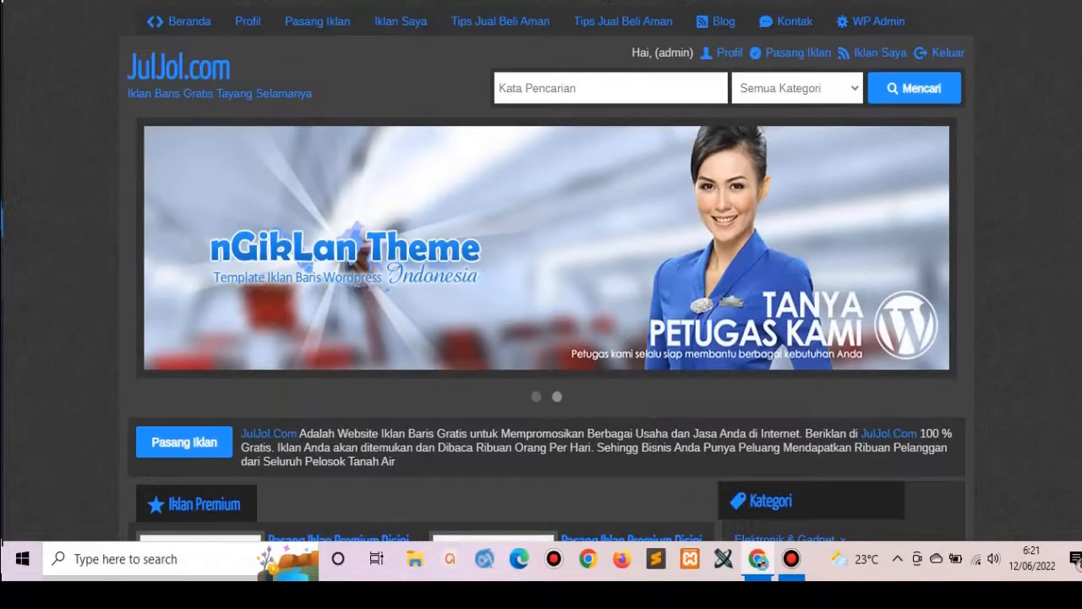
{"action": "left_click", "coordinate": [592, 2]}
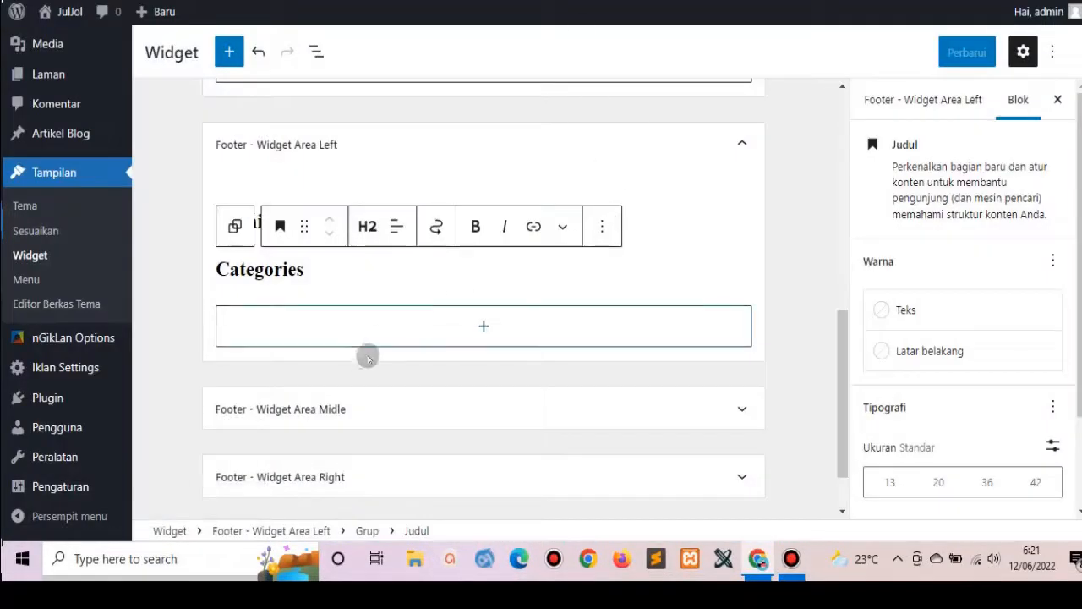
Expand Footer - Widget Area Midle and Right, opening each block inserter without adding anything.
{"action": "left_click", "coordinate": [345, 410]}
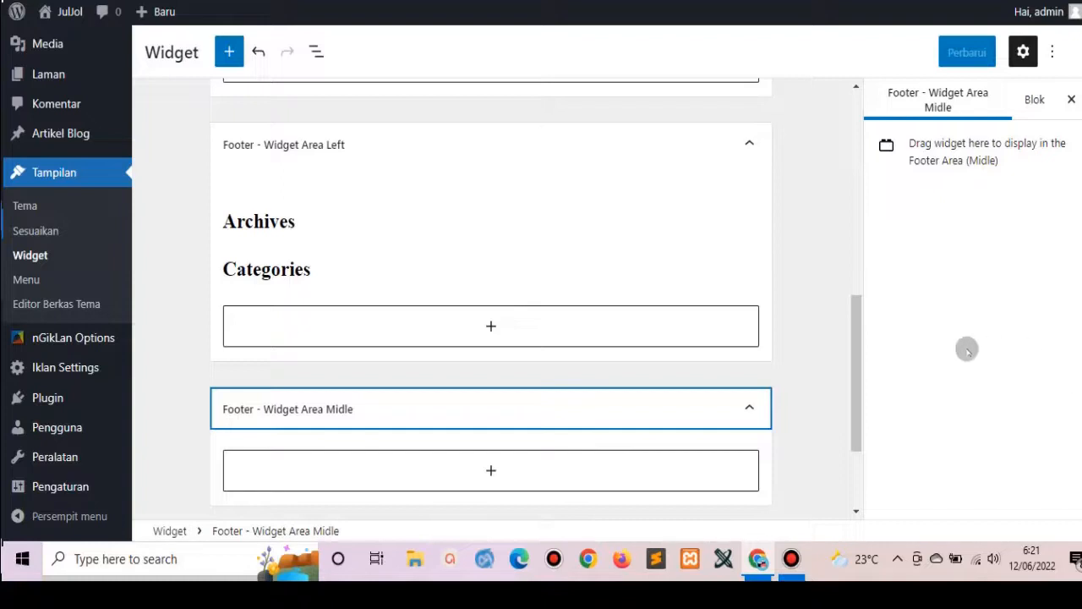
{"action": "left_click_drag", "start_coordinate": [853, 343], "coordinate": [875, 430]}
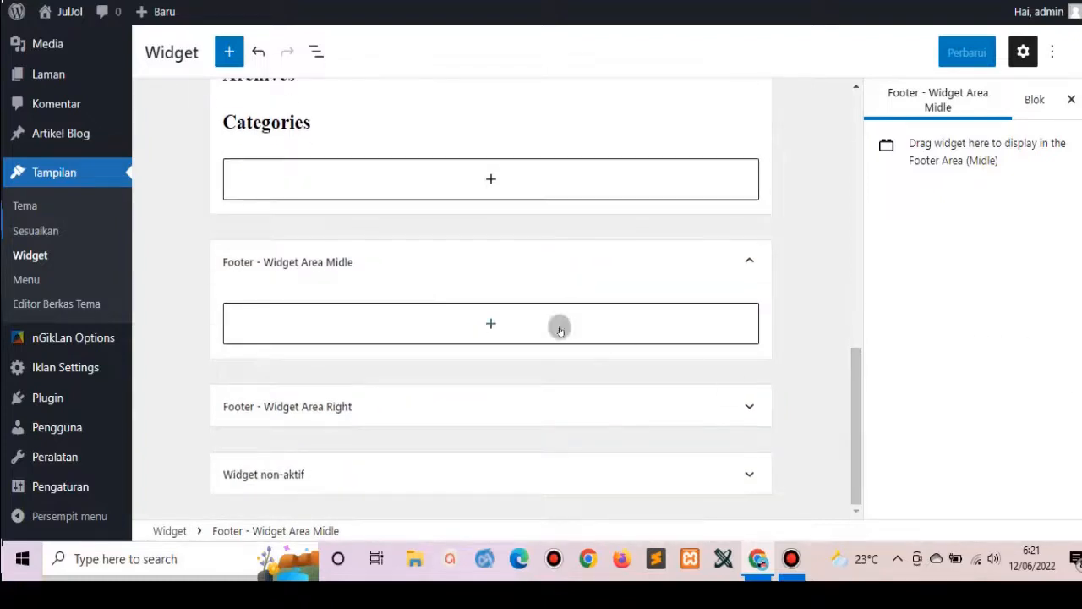
{"action": "left_click", "coordinate": [491, 320]}
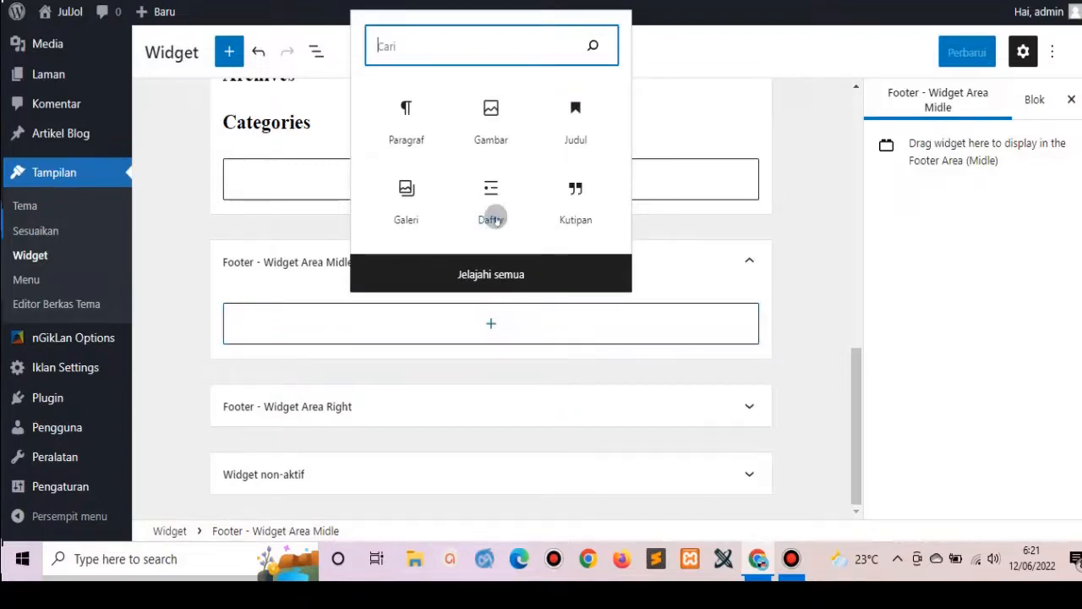
{"action": "left_click", "coordinate": [699, 38]}
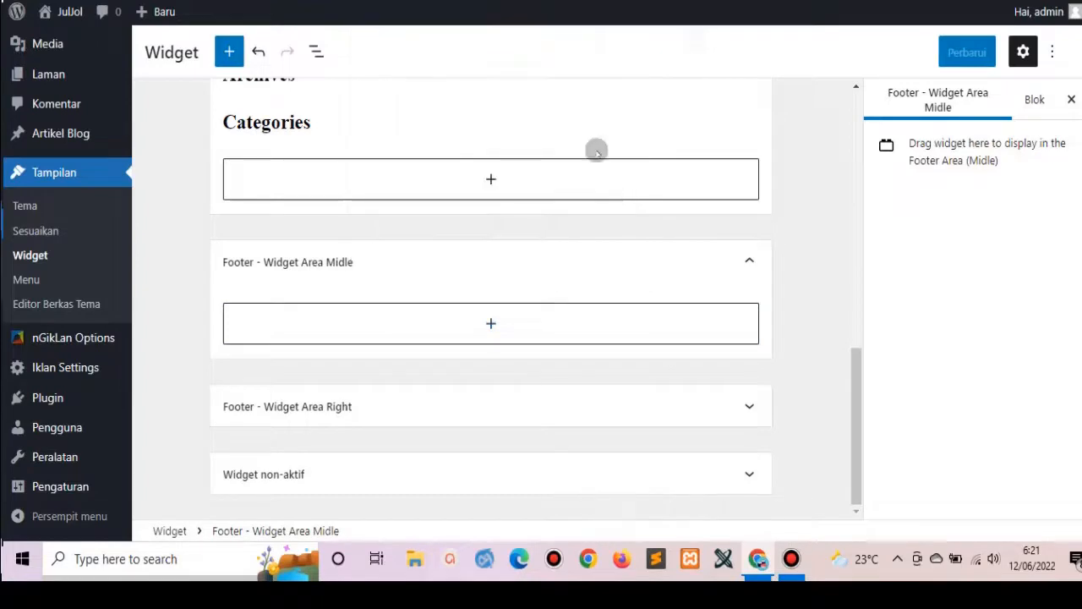
{"action": "left_click", "coordinate": [407, 411]}
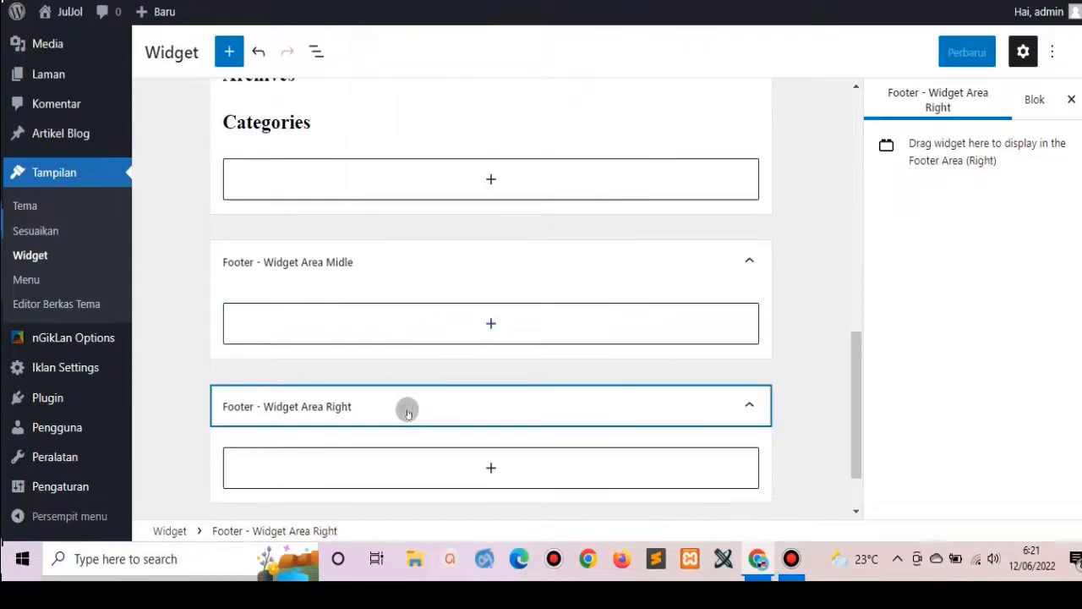
{"action": "left_click", "coordinate": [496, 464]}
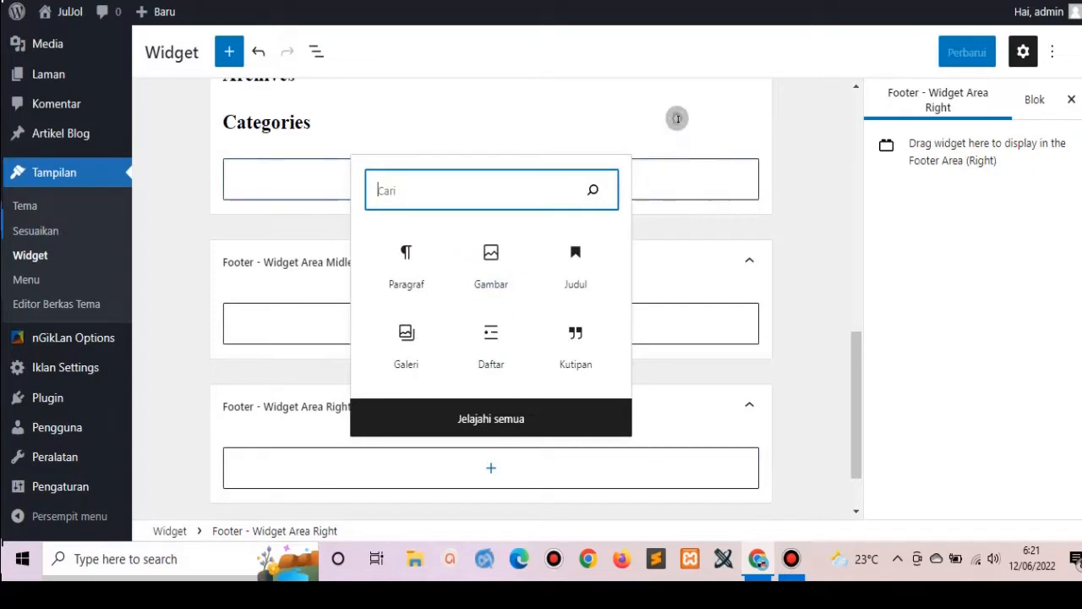
{"action": "left_click", "coordinate": [676, 119]}
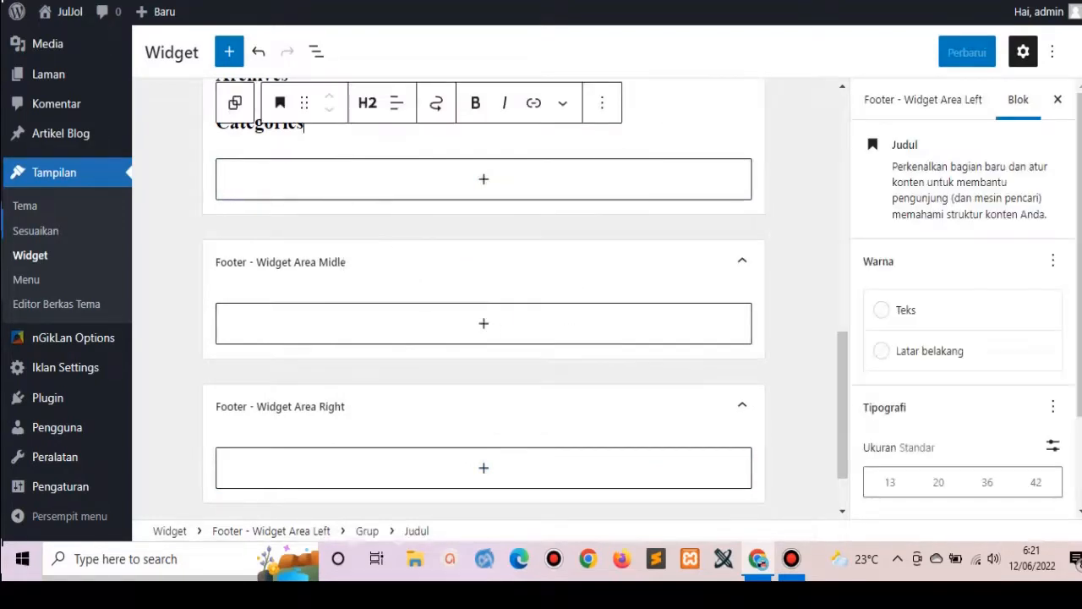
Check block settings and area description, then launch 'Kelola dengan pratinjau langsung' live preview.
{"action": "scroll", "coordinate": [66, 223], "scroll_direction": "up", "scroll_amount": 1}
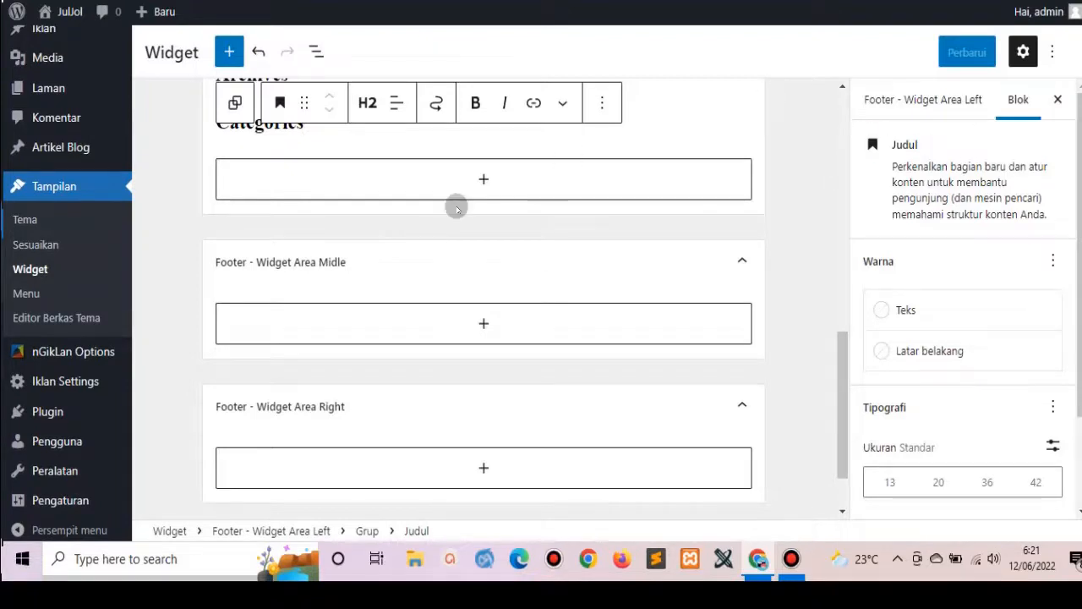
{"action": "left_click", "coordinate": [150, 169]}
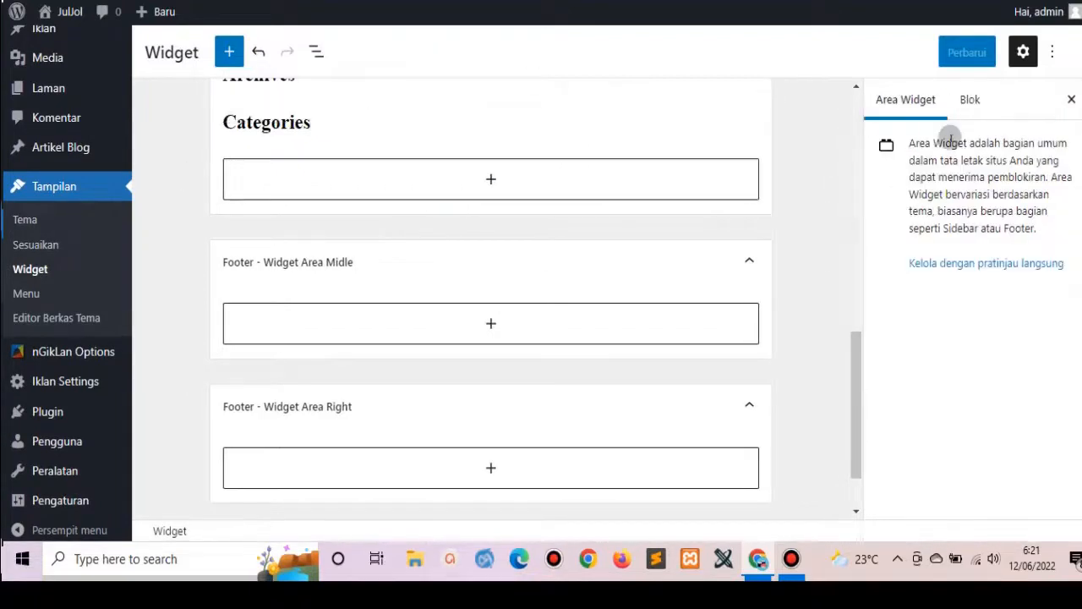
{"action": "left_click", "coordinate": [971, 99]}
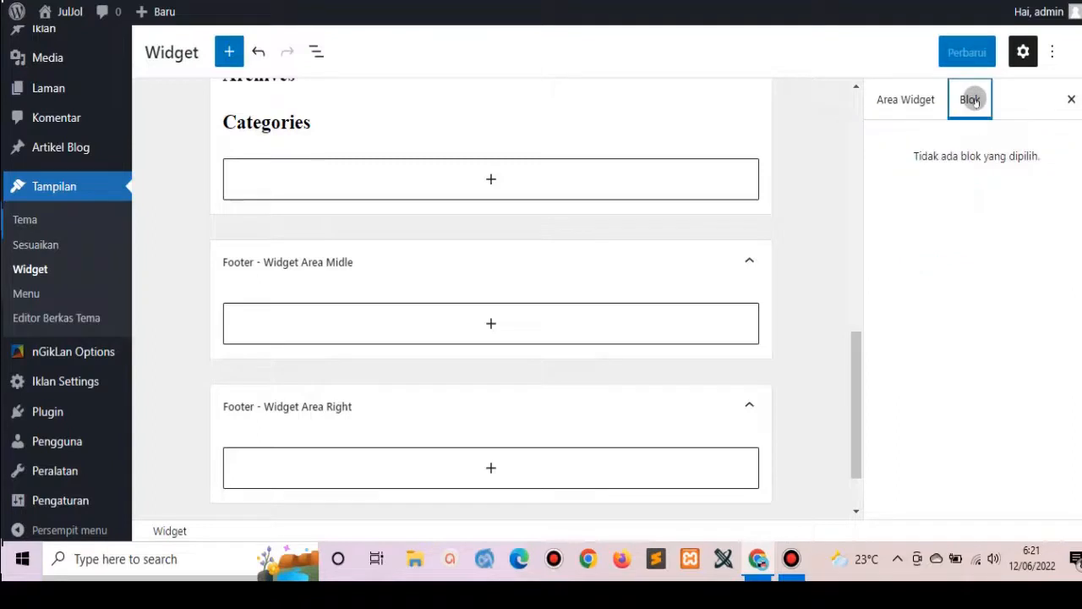
{"action": "left_click", "coordinate": [920, 101]}
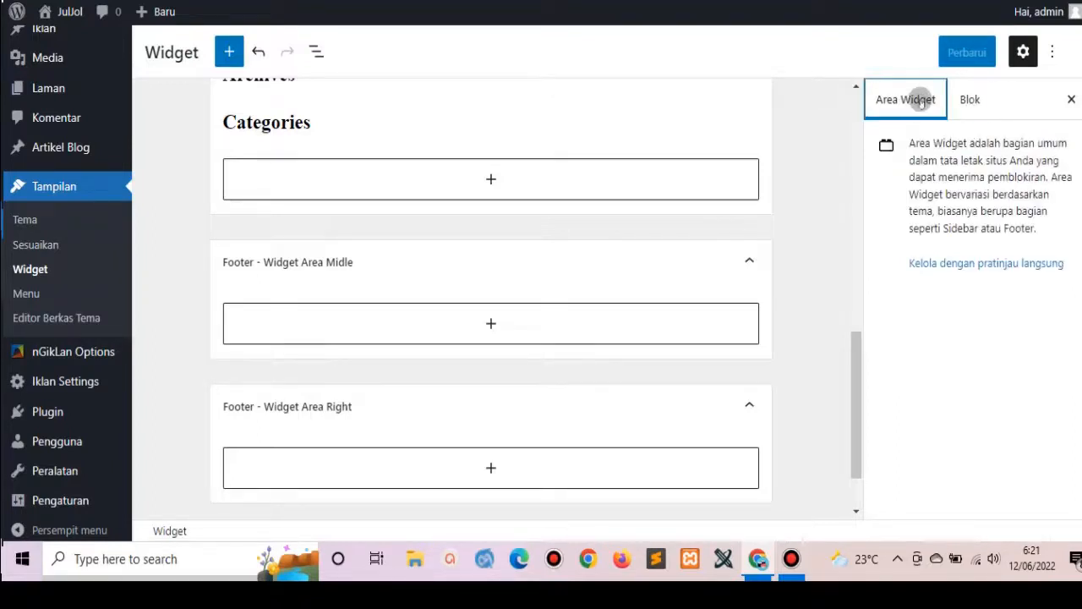
{"action": "left_click", "coordinate": [1031, 264]}
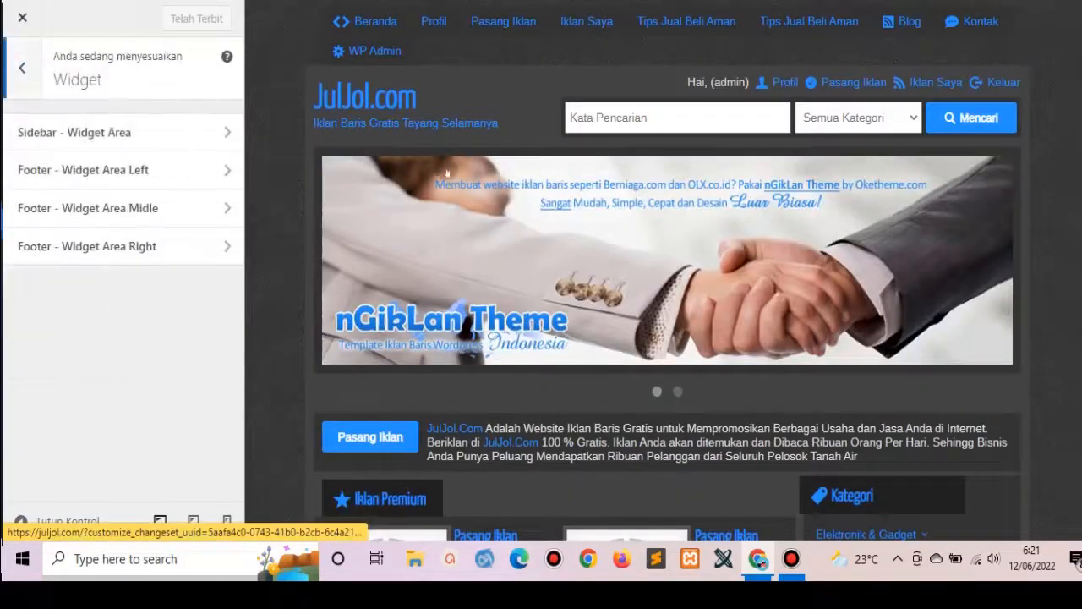
Inspect the Sidebar, Footer Left and Footer Right widget sections in the Customizer, then close it.
{"action": "left_click", "coordinate": [200, 136]}
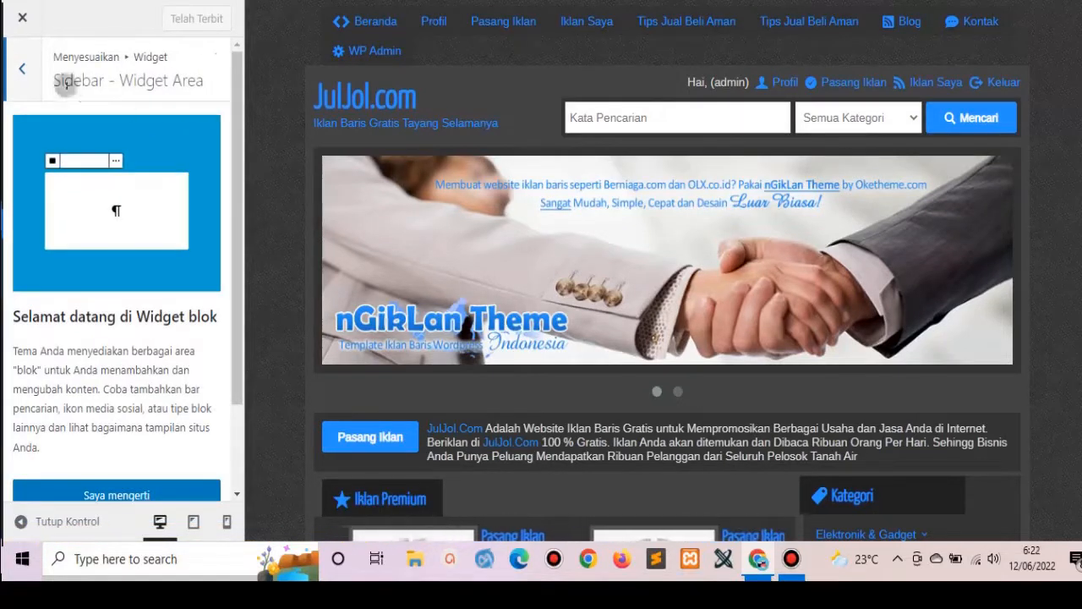
{"action": "left_click", "coordinate": [23, 67]}
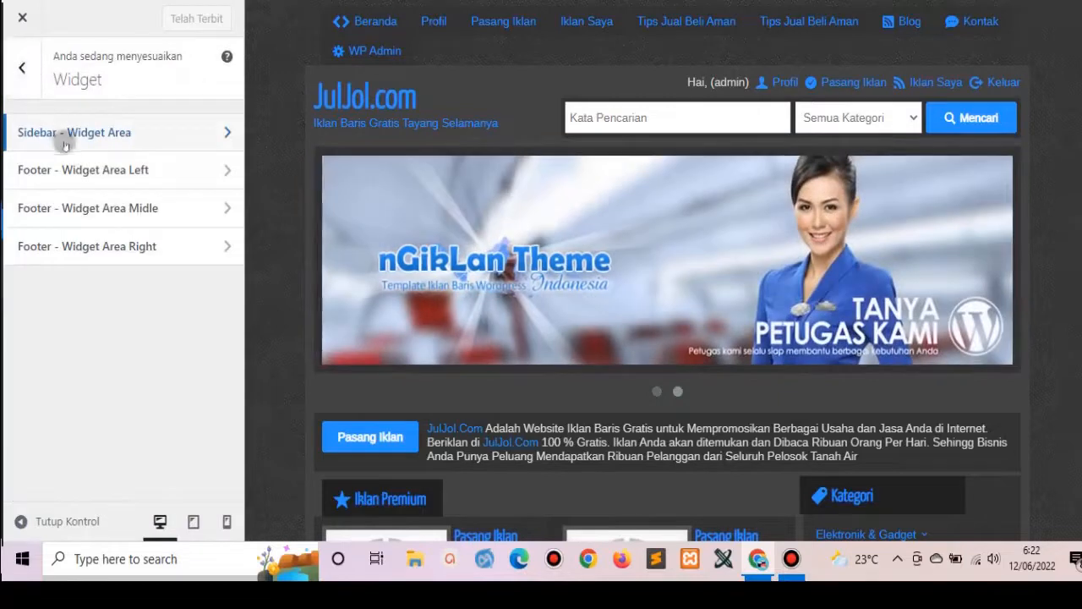
{"action": "left_click", "coordinate": [74, 166]}
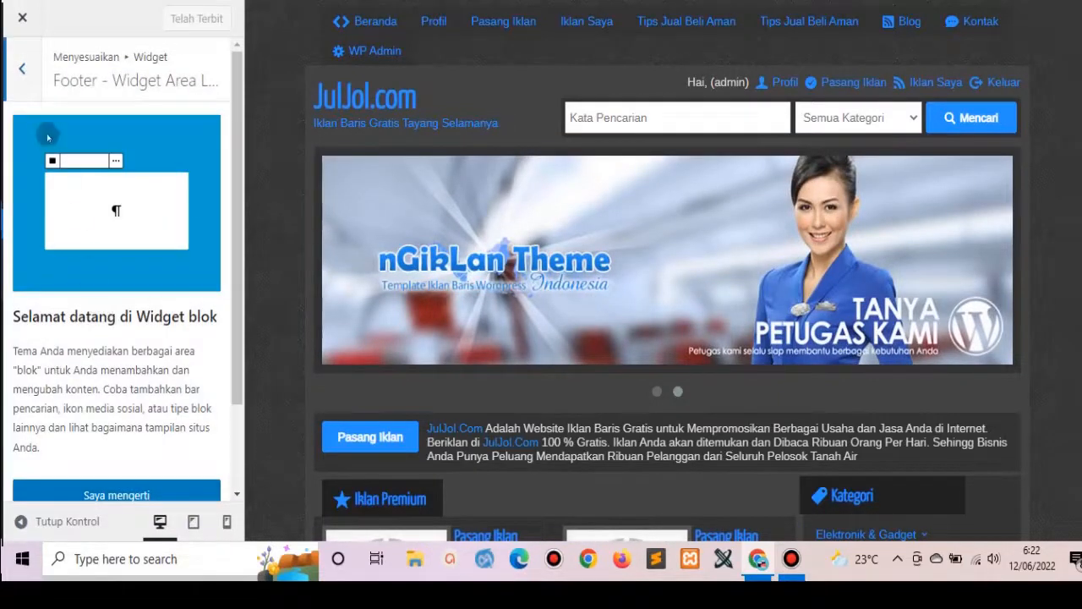
{"action": "left_click", "coordinate": [20, 69]}
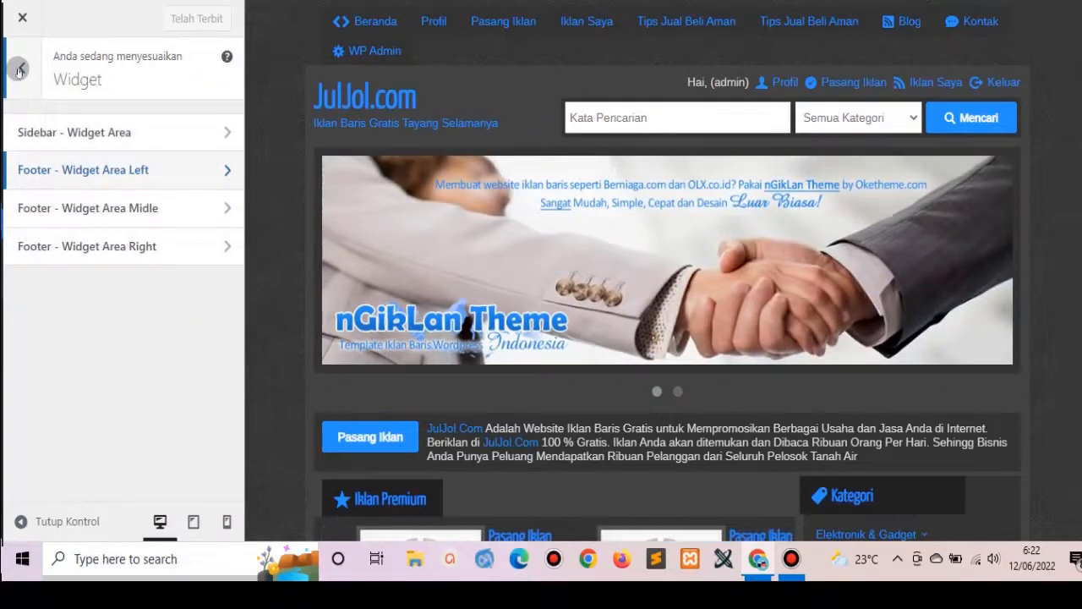
{"action": "left_click", "coordinate": [99, 243]}
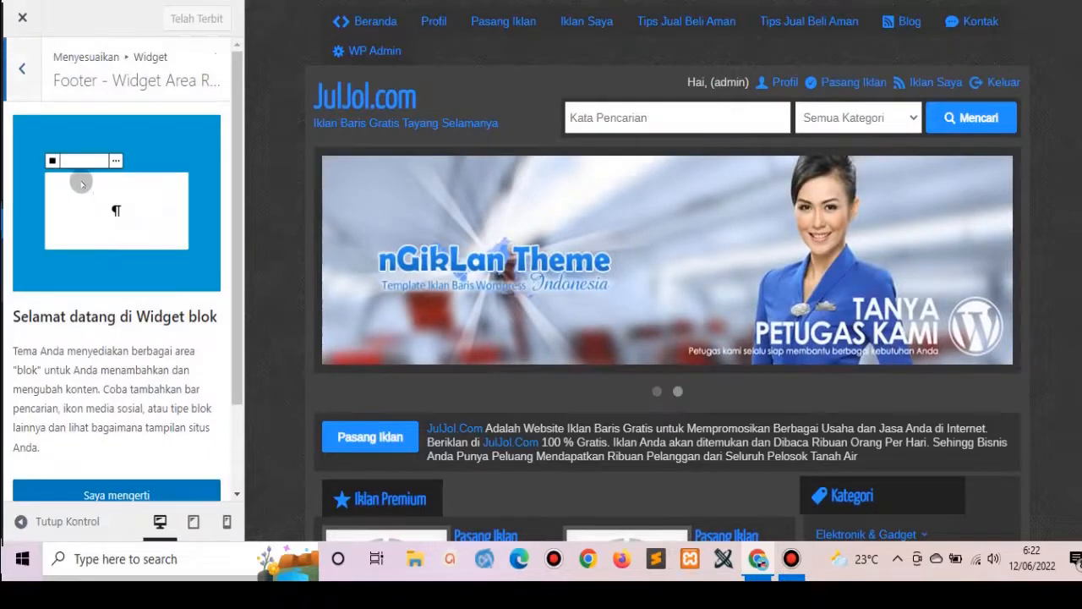
{"action": "left_click", "coordinate": [21, 72]}
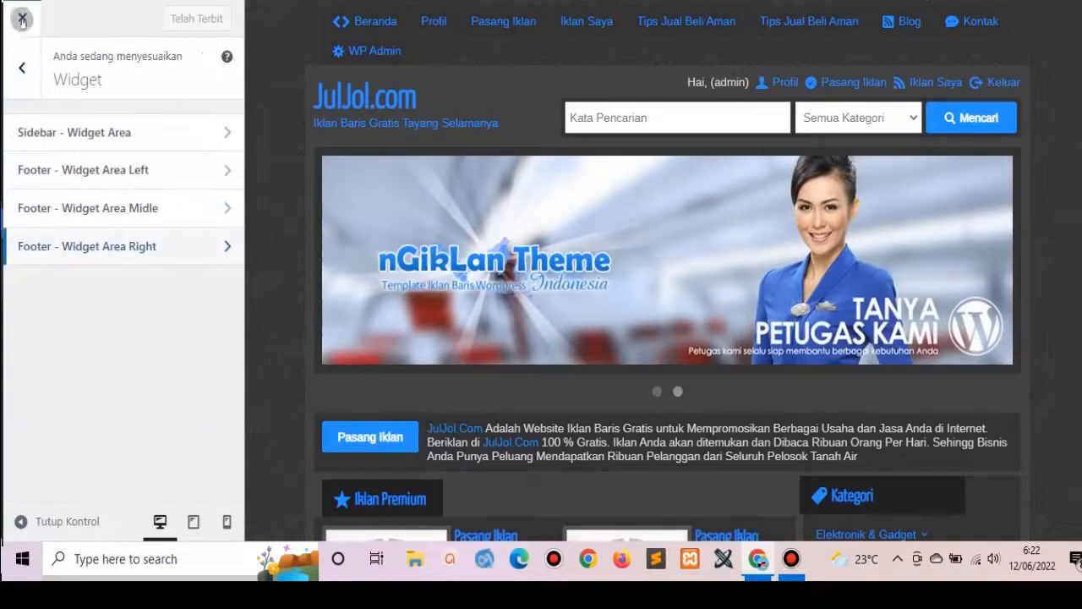
{"action": "left_click", "coordinate": [22, 17]}
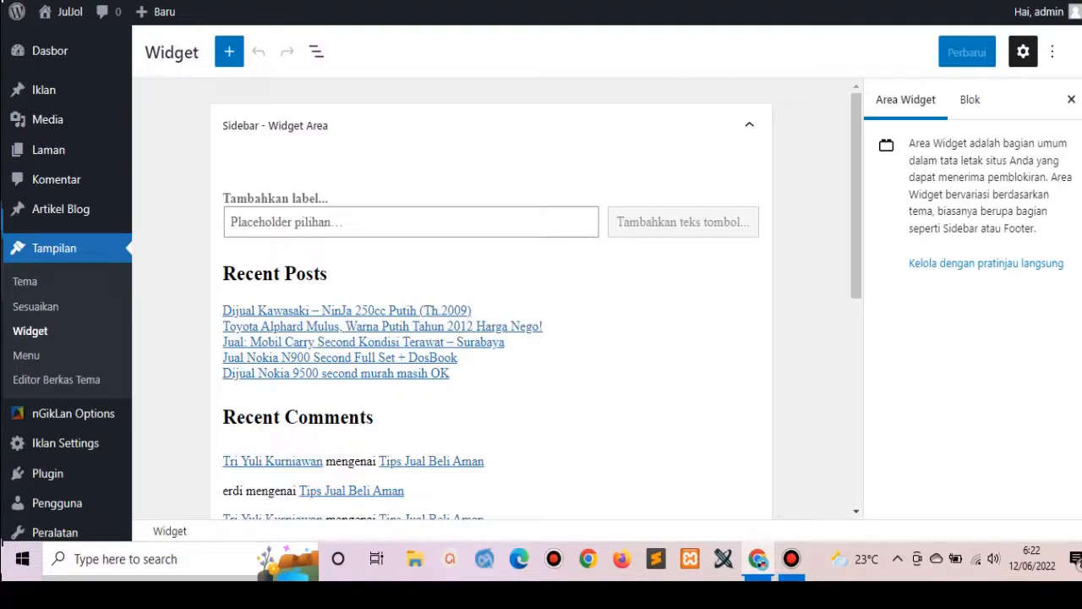
Visit the nGikLan Footer Header Script settings, then review the live JulJol homepage.
{"action": "mouse_move", "coordinate": [98, 409]}
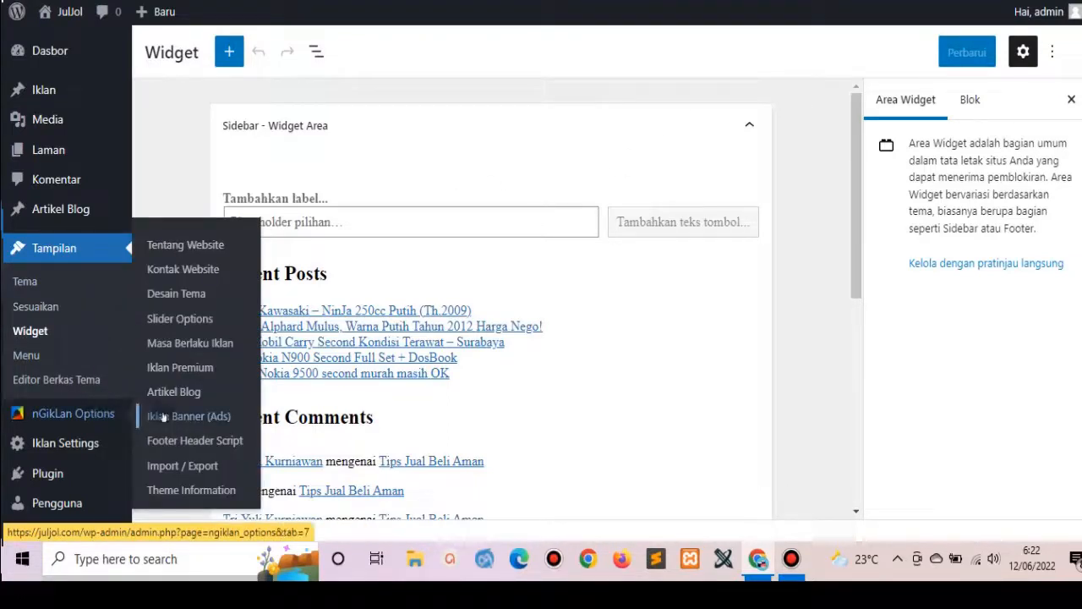
{"action": "left_click", "coordinate": [183, 437]}
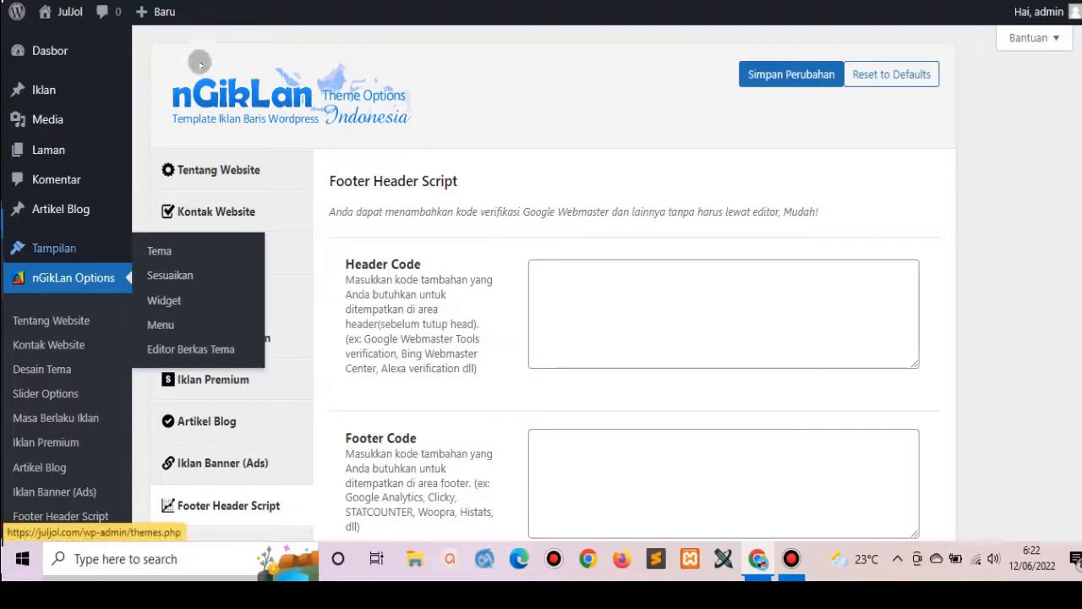
{"action": "key", "text": "ctrl+Tab"}
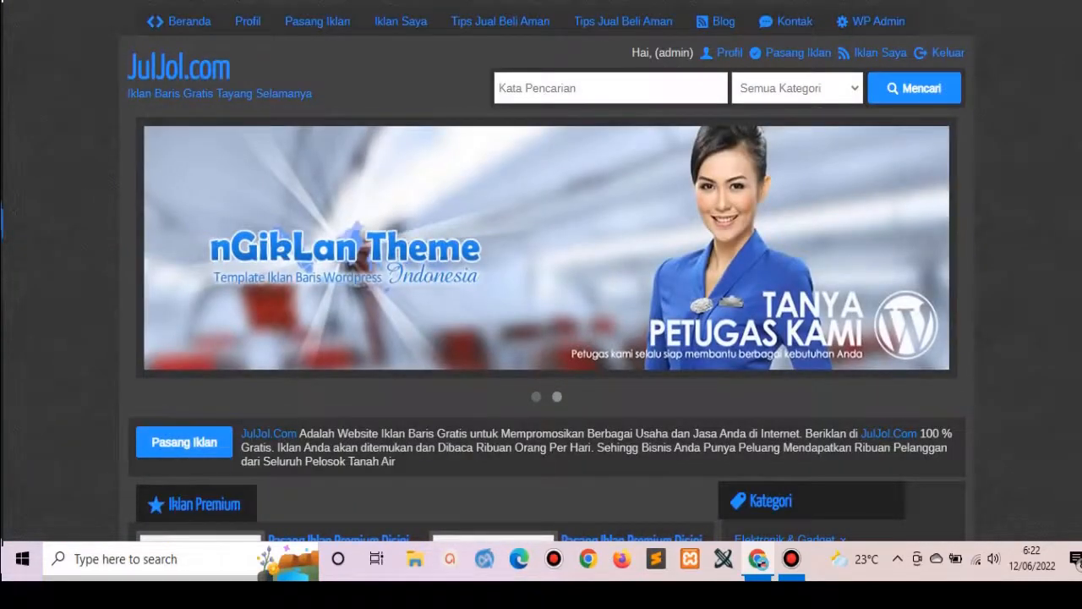
{"action": "scroll", "coordinate": [548, 271], "scroll_direction": "down", "scroll_amount": 15}
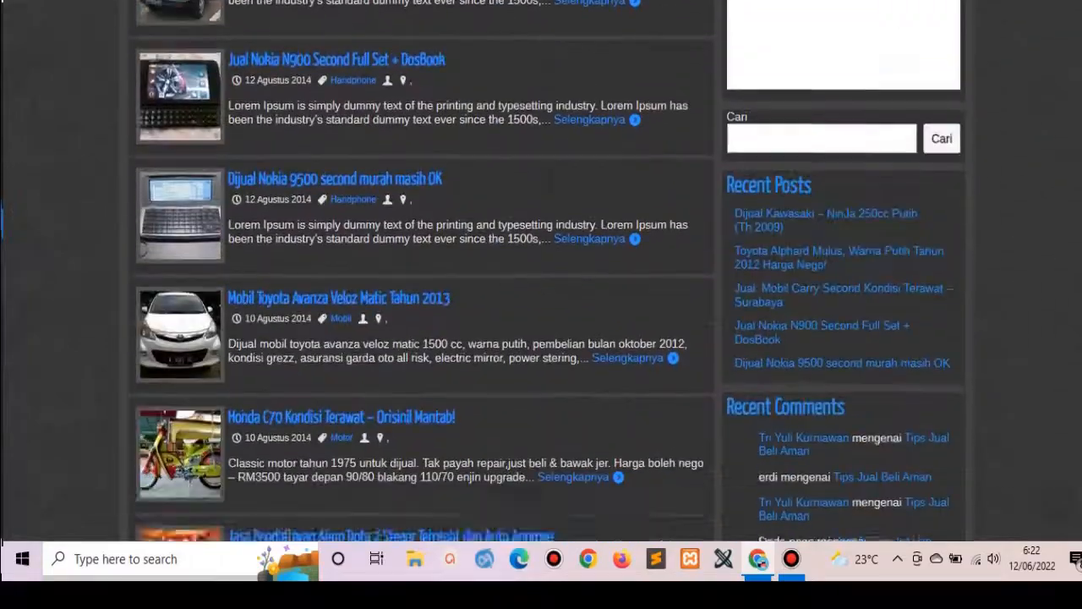
{"action": "scroll", "coordinate": [311, 222], "scroll_direction": "down", "scroll_amount": 2}
{"action": "scroll", "coordinate": [311, 221], "scroll_direction": "up", "scroll_amount": 15}
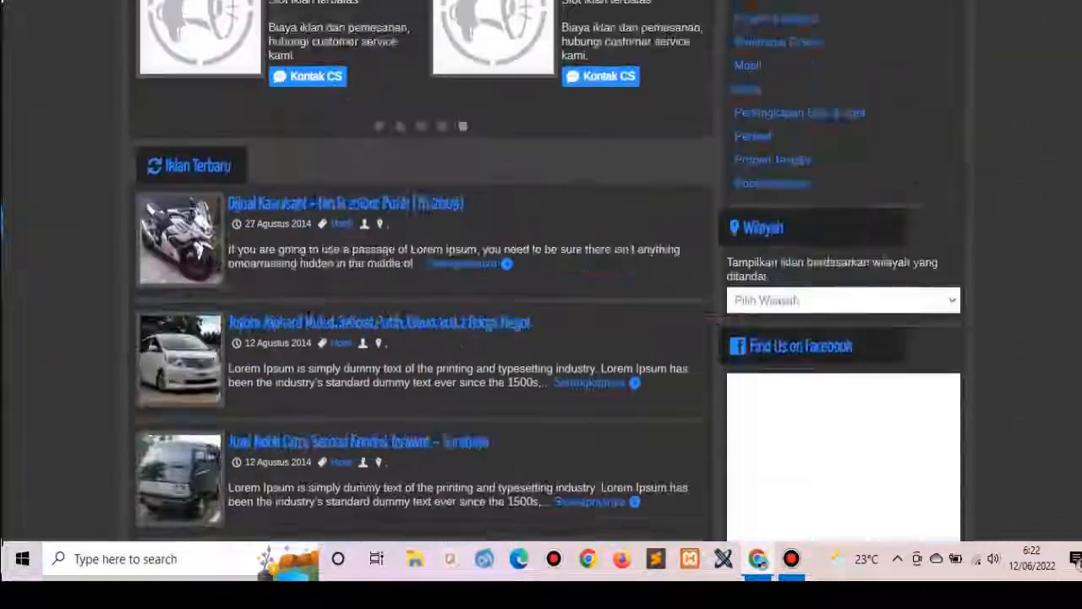
{"action": "scroll", "coordinate": [547, 271], "scroll_direction": "up", "scroll_amount": 2}
{"action": "scroll", "coordinate": [547, 271], "scroll_direction": "down", "scroll_amount": 8}
{"action": "scroll", "coordinate": [547, 270], "scroll_direction": "up", "scroll_amount": 8}
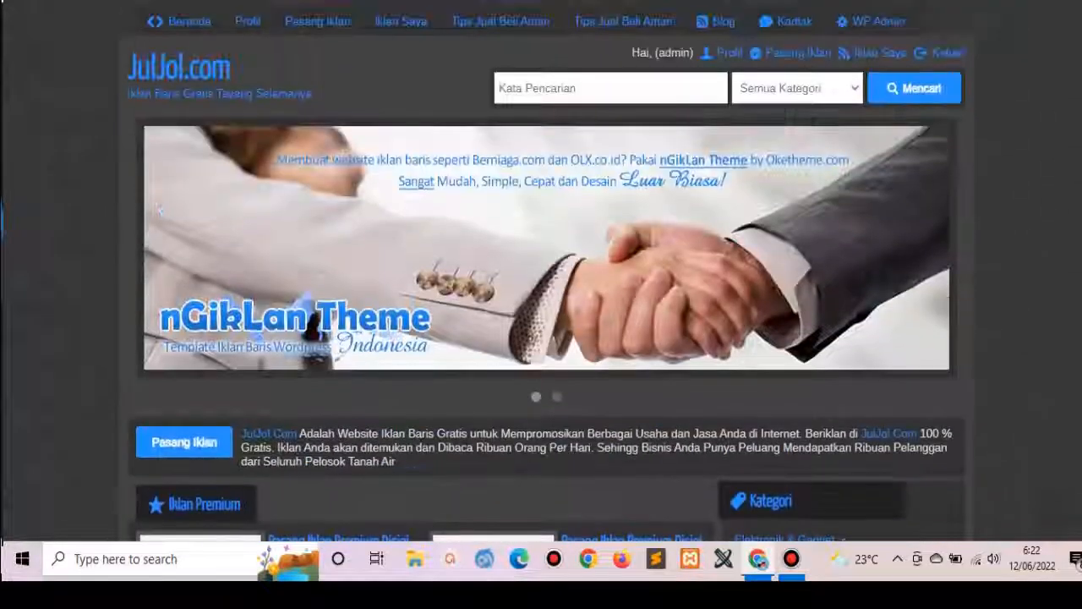